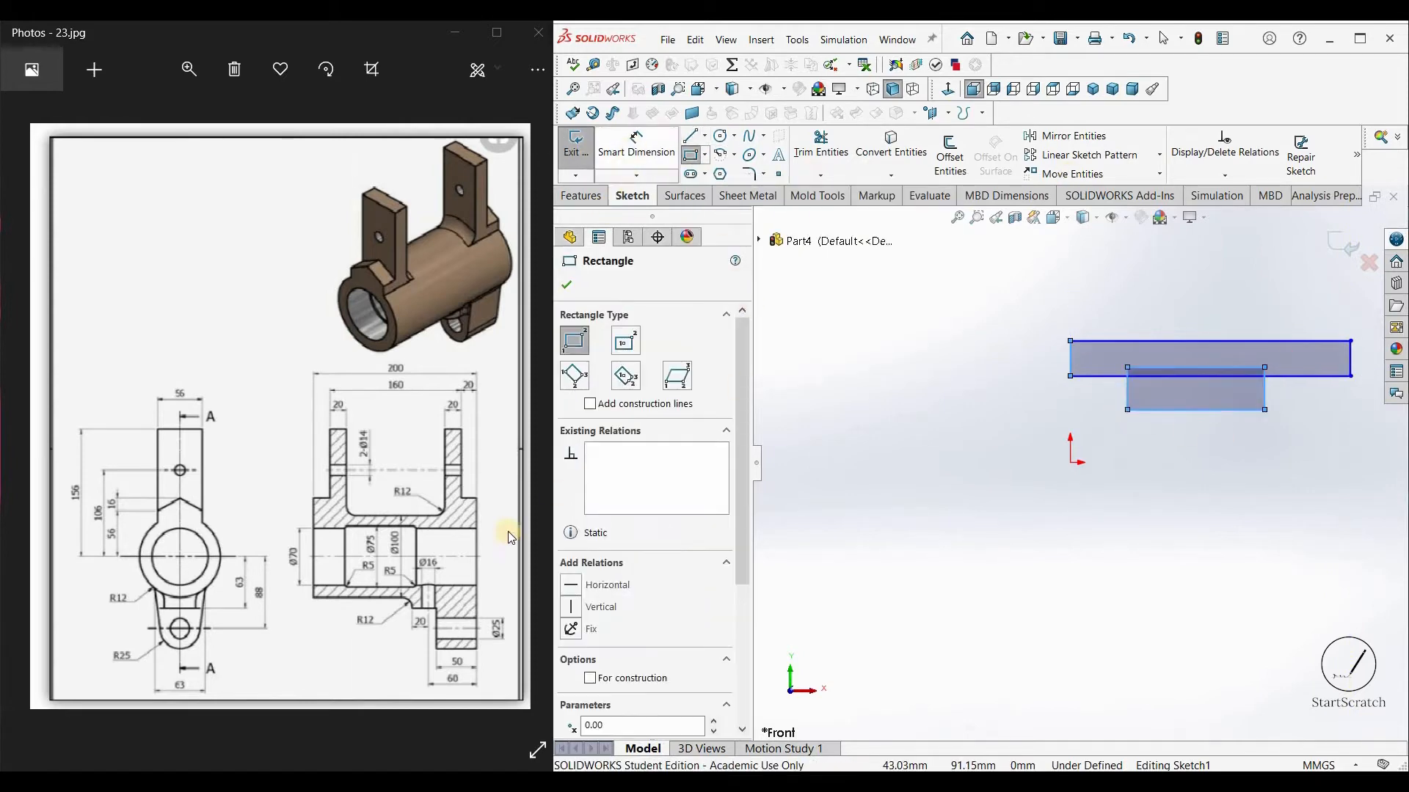
# Step: Dimension the long rectangle's upper edge 50 mm and its lower edge 35 mm vertically from the origin
pyautogui.click(1070, 464)
pyautogui.click(987, 415)
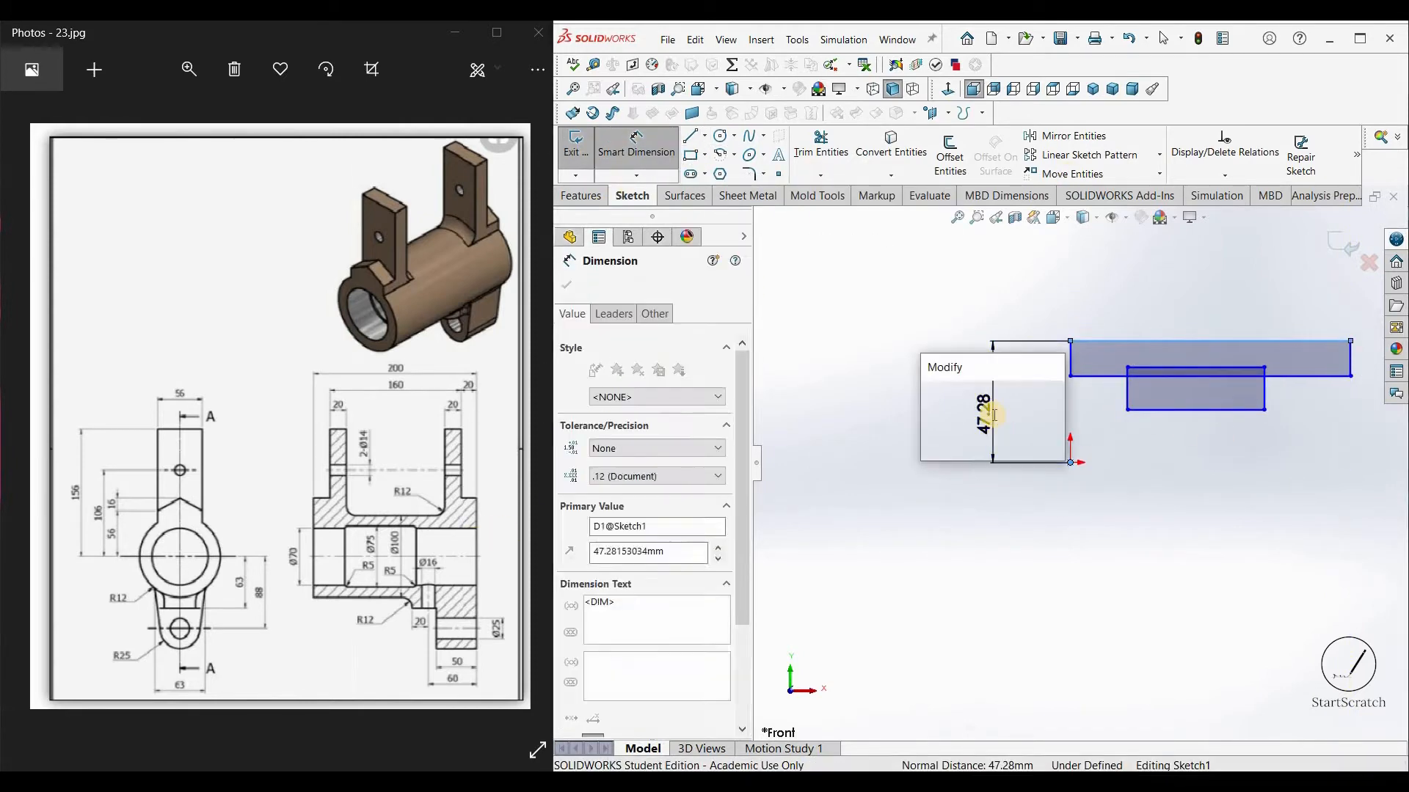
pyautogui.write('50')
pyautogui.press('Return')
pyautogui.click(1076, 463)
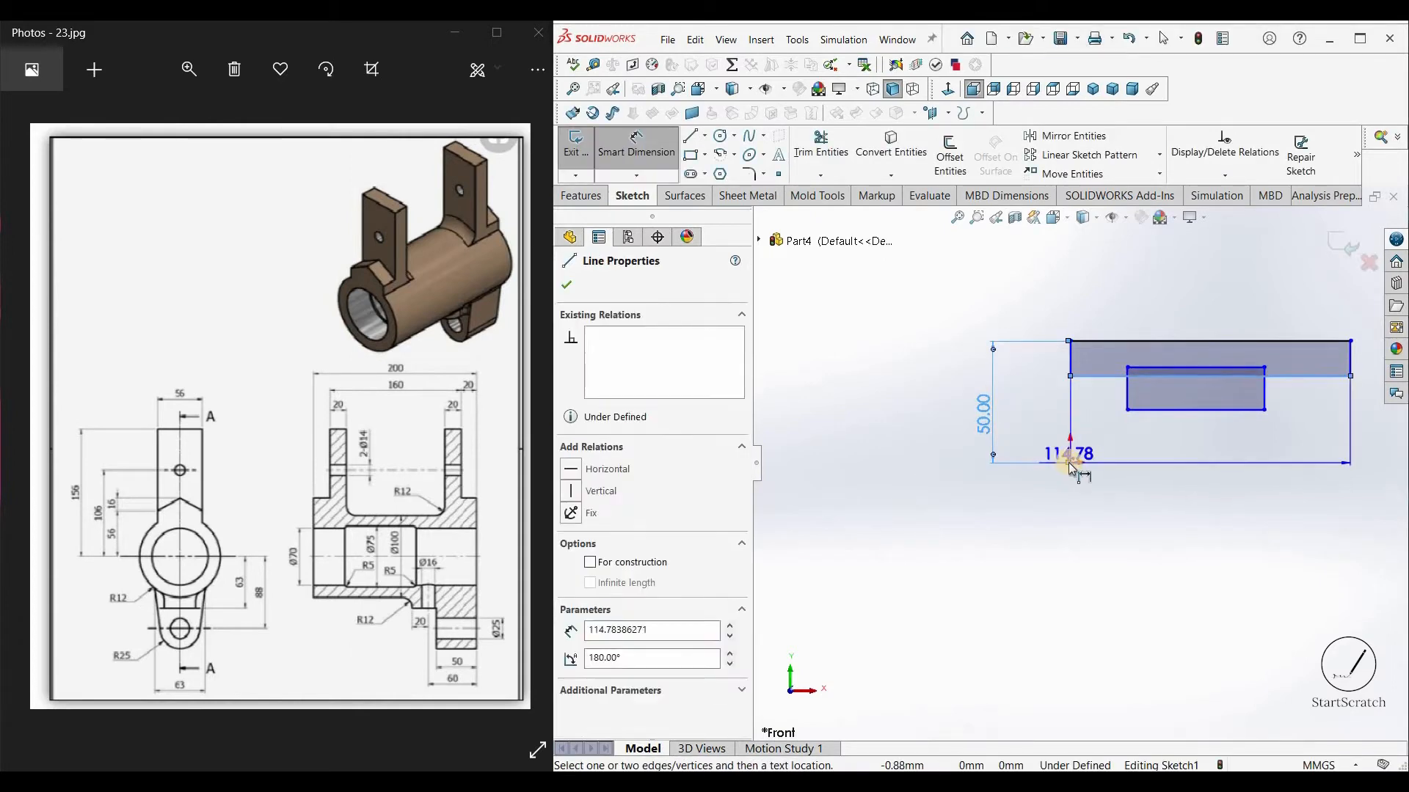
pyautogui.click(944, 443)
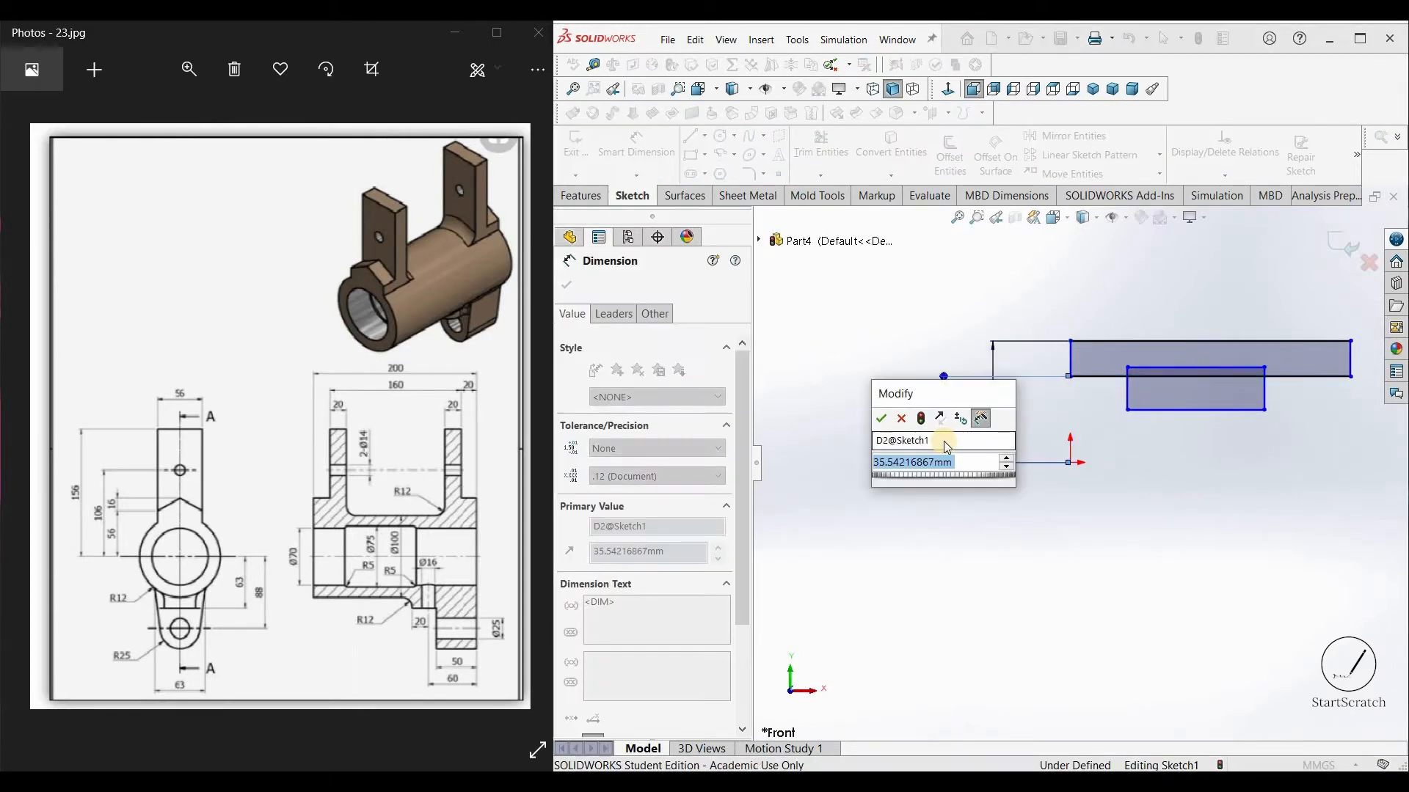
pyautogui.write('35')
pyautogui.press('Return')
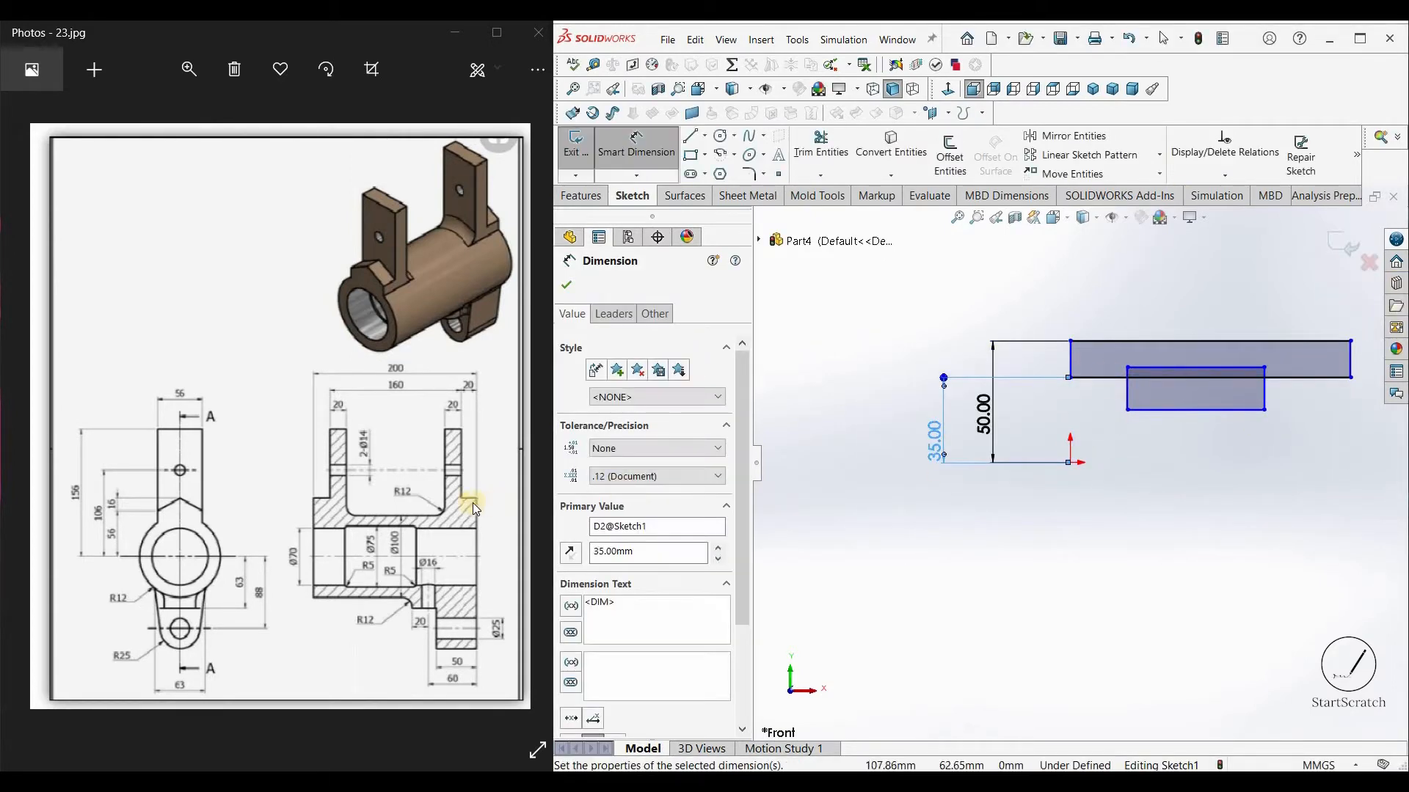
# Step: Dimension the upper edge of the small recess rectangle 37.5 mm vertically from the origin
pyautogui.click(1069, 462)
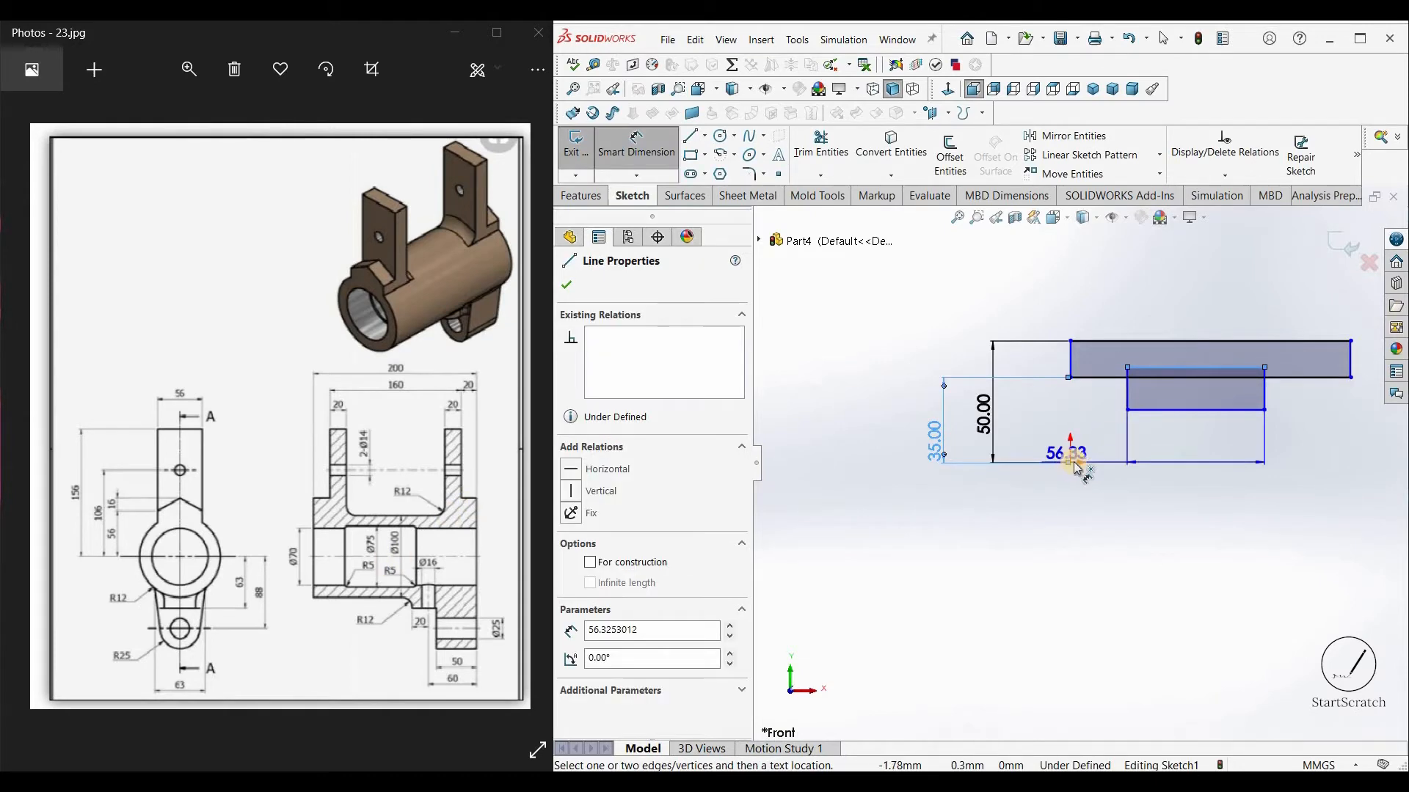
pyautogui.click(1333, 457)
pyautogui.click(1331, 450)
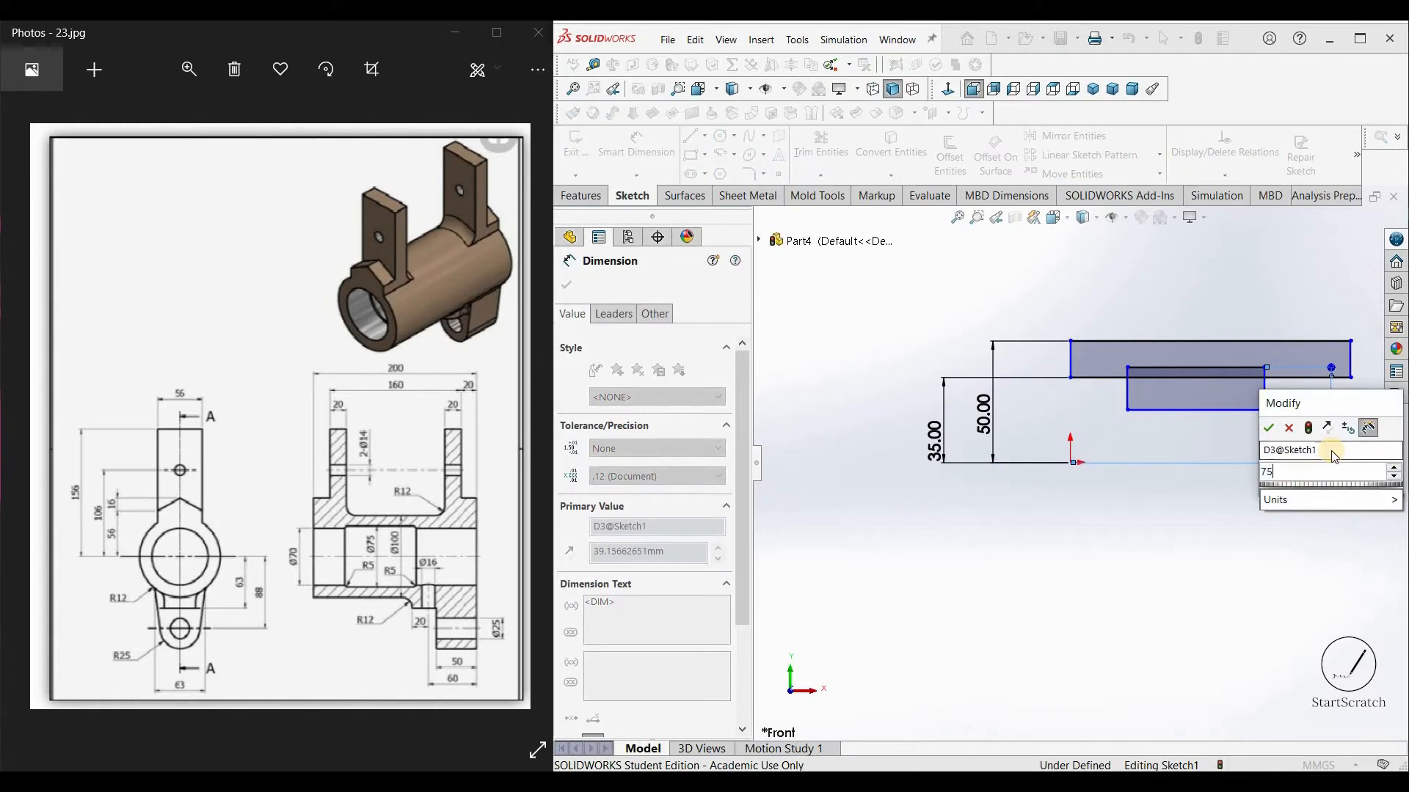
pyautogui.press('Return')
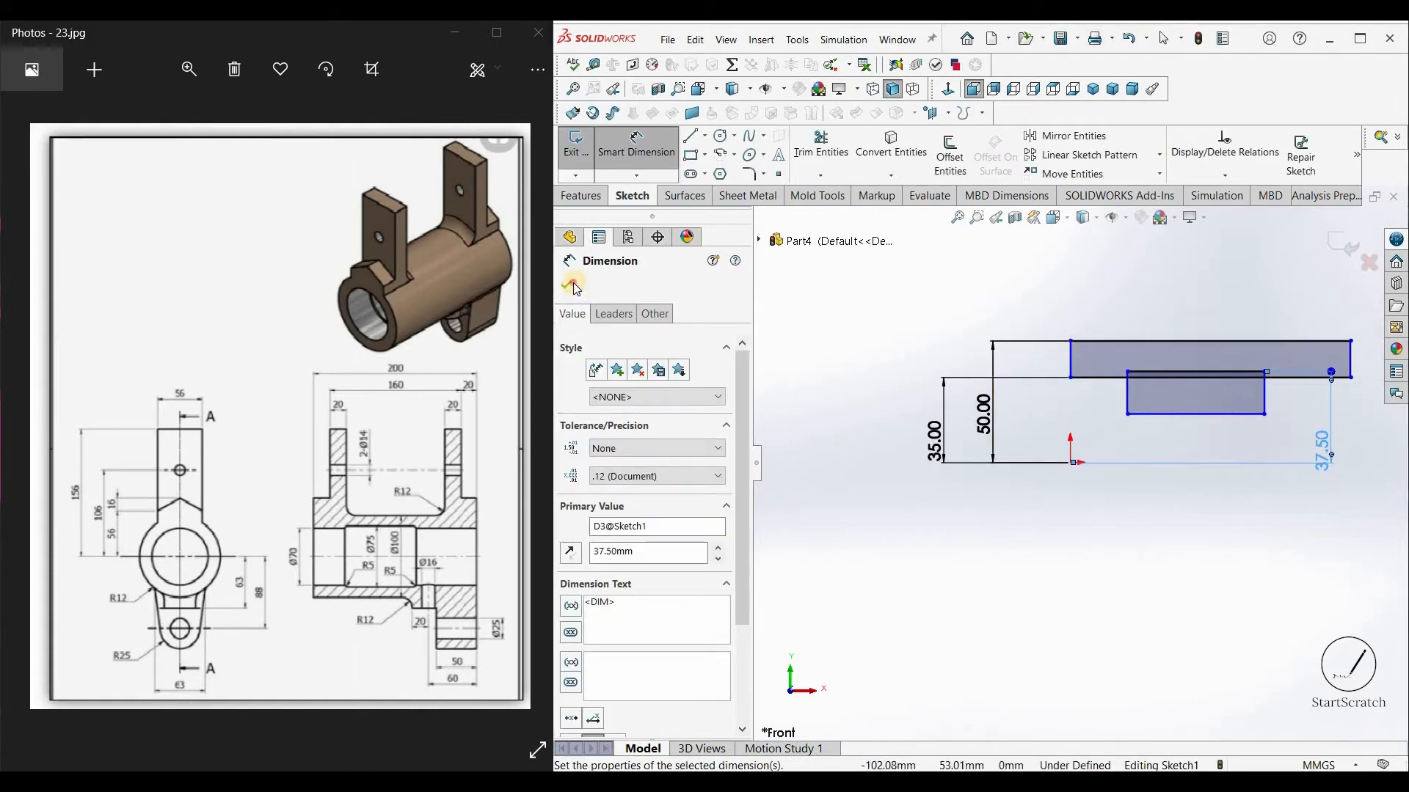
pyautogui.press('Escape')
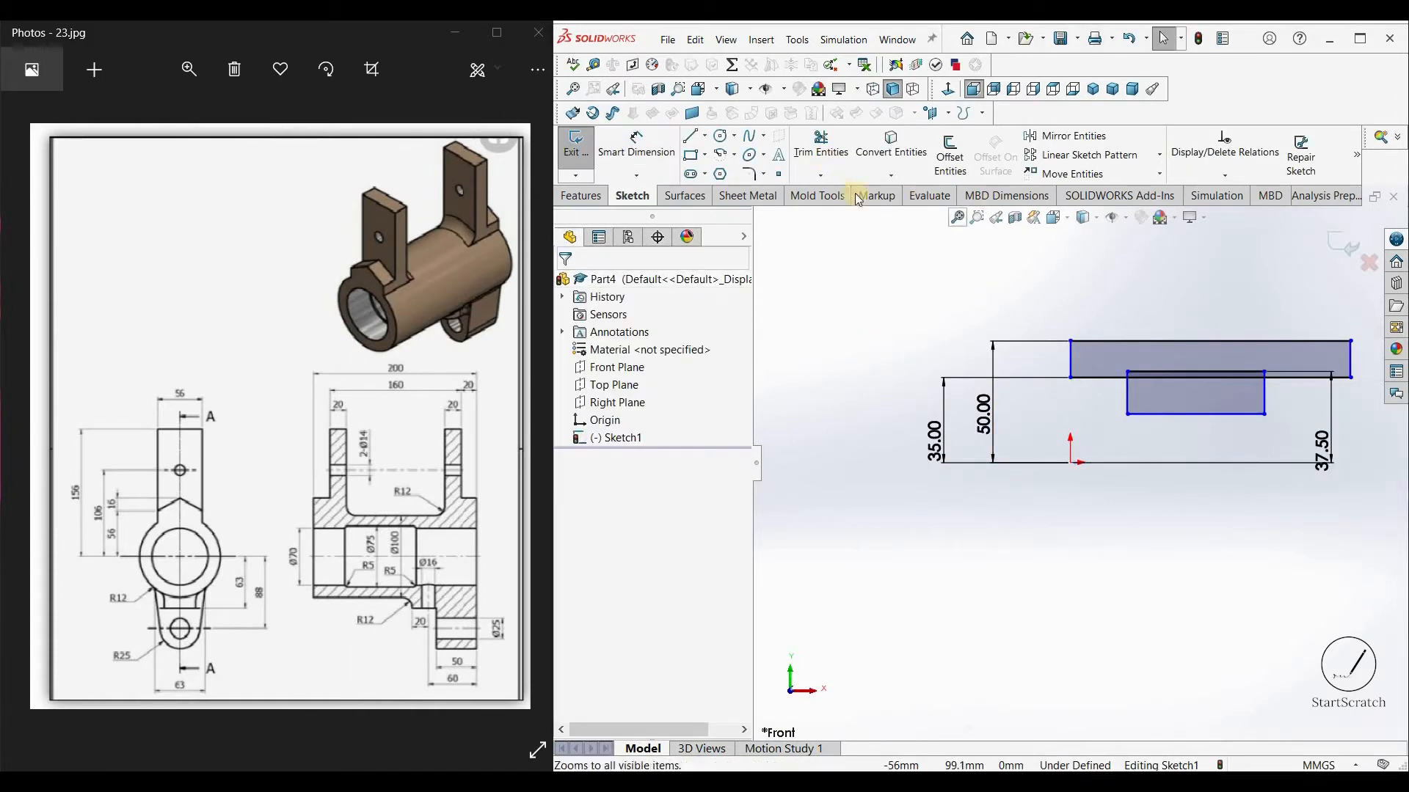
# Step: Apply 5 mm sketch fillets to both upper corners of the small recess rectangle
pyautogui.click(751, 176)
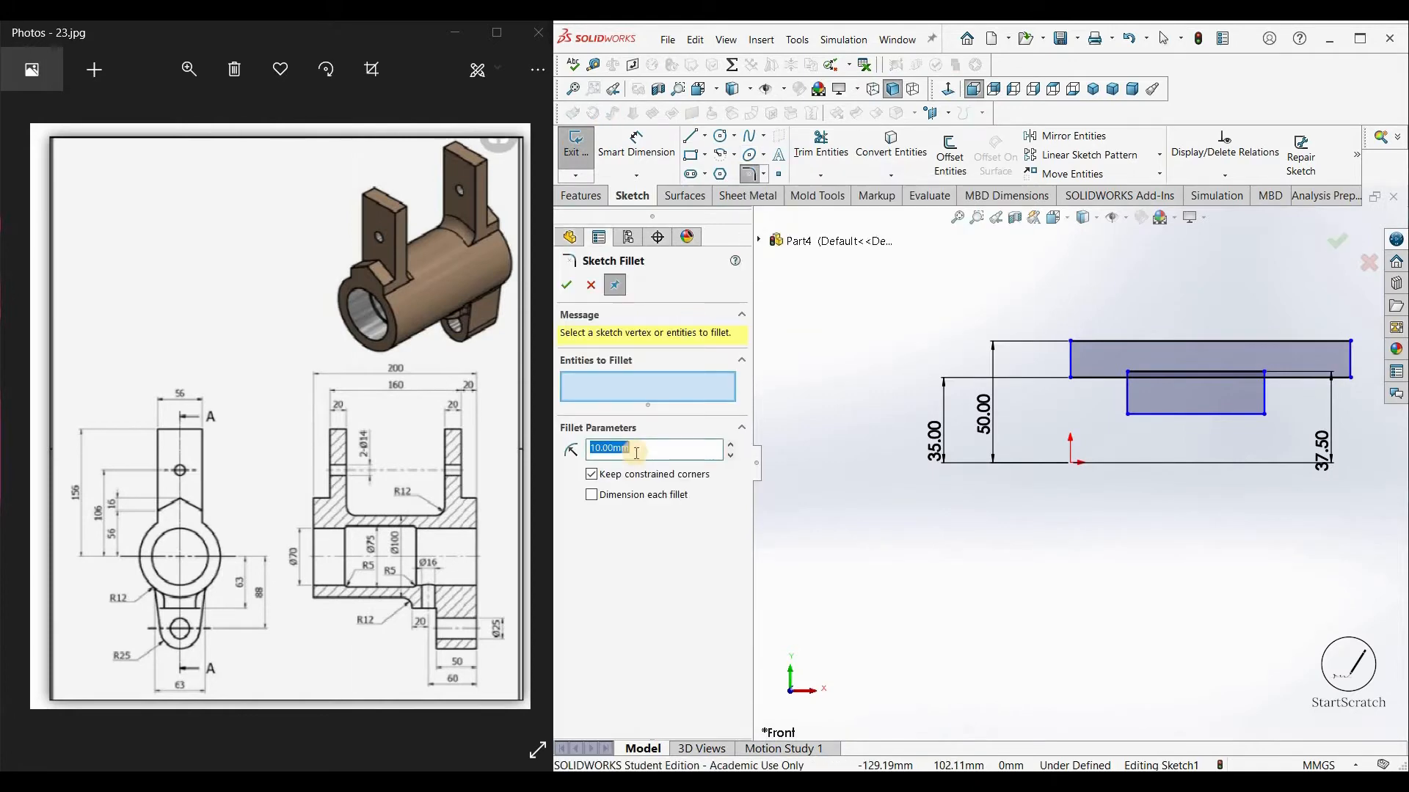
pyautogui.write('5')
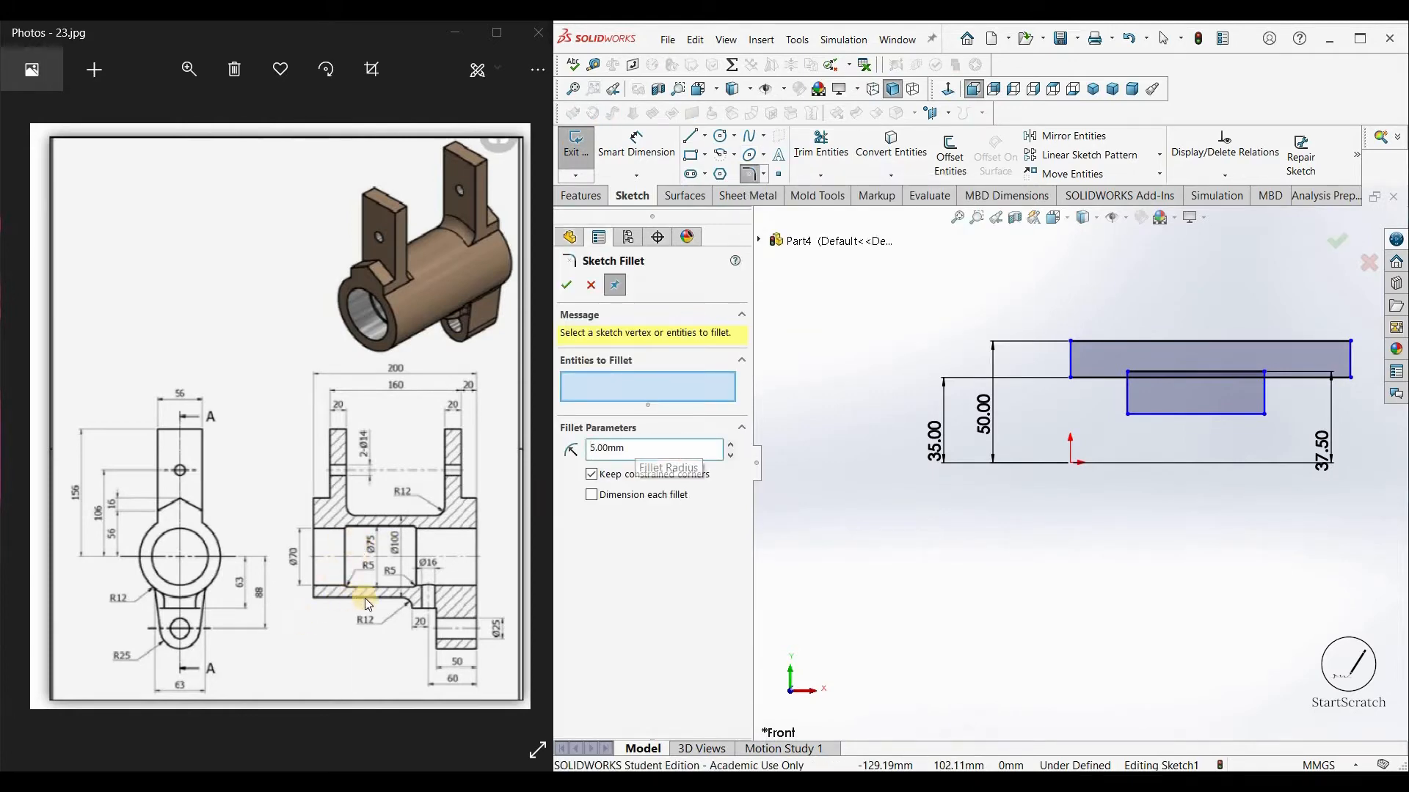
pyautogui.click(1127, 371)
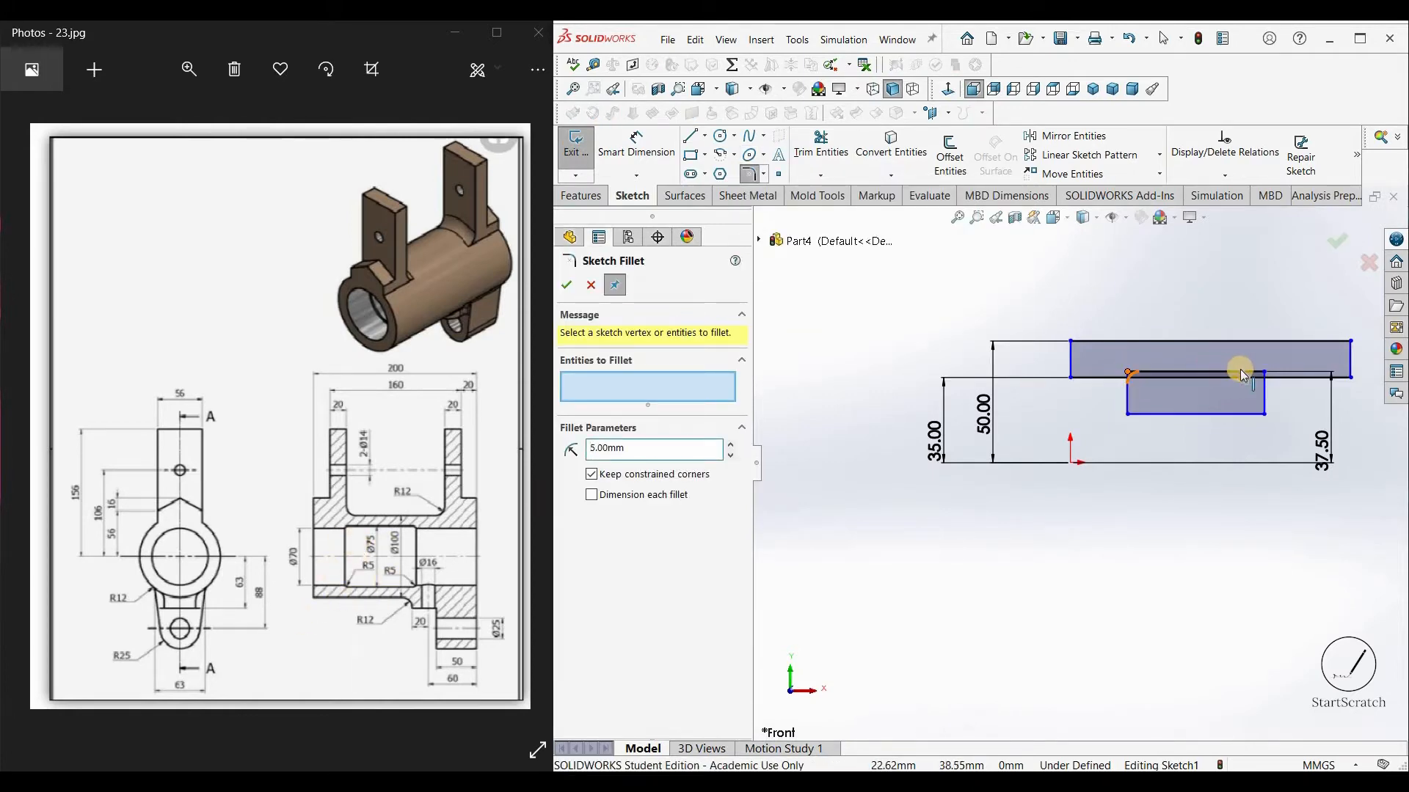
pyautogui.click(1264, 375)
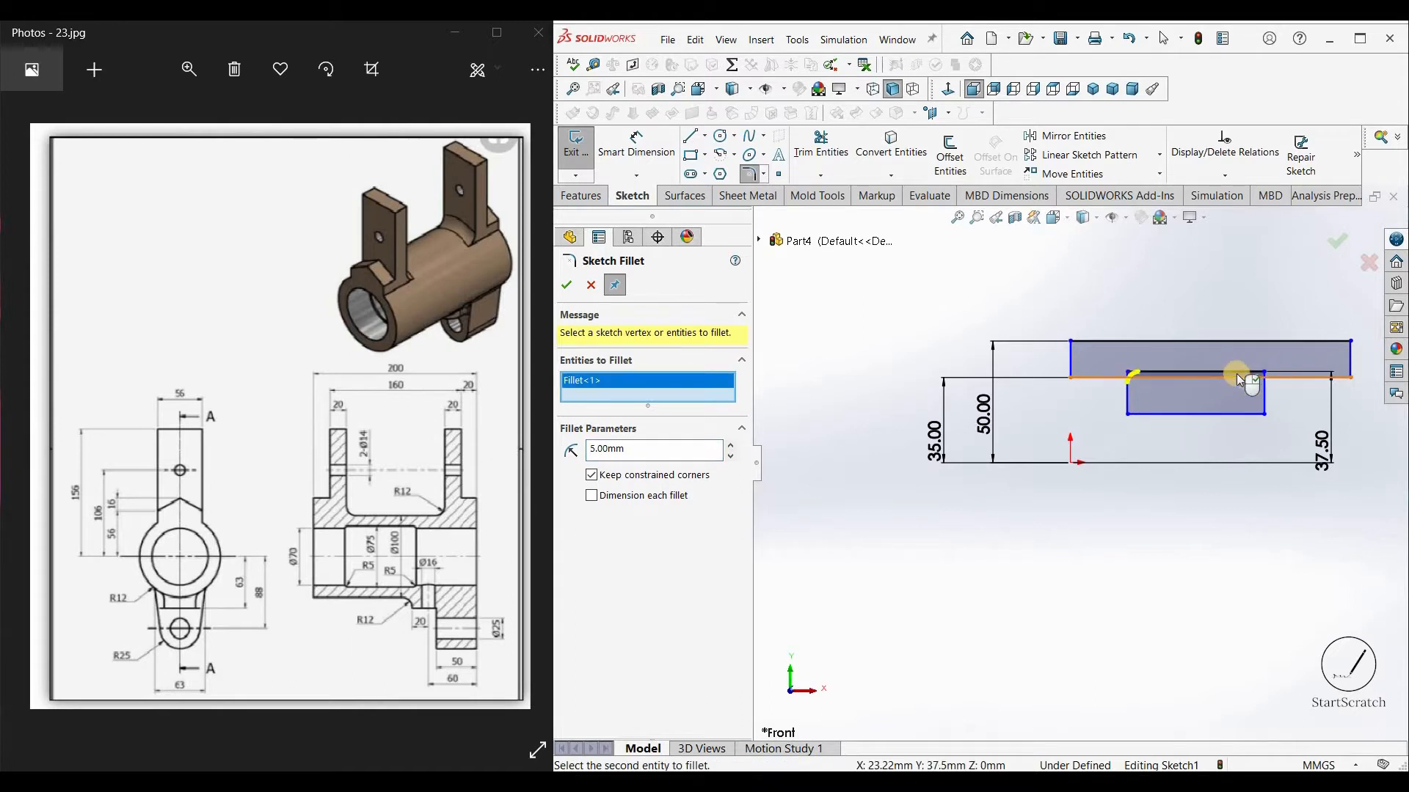
pyautogui.click(568, 285)
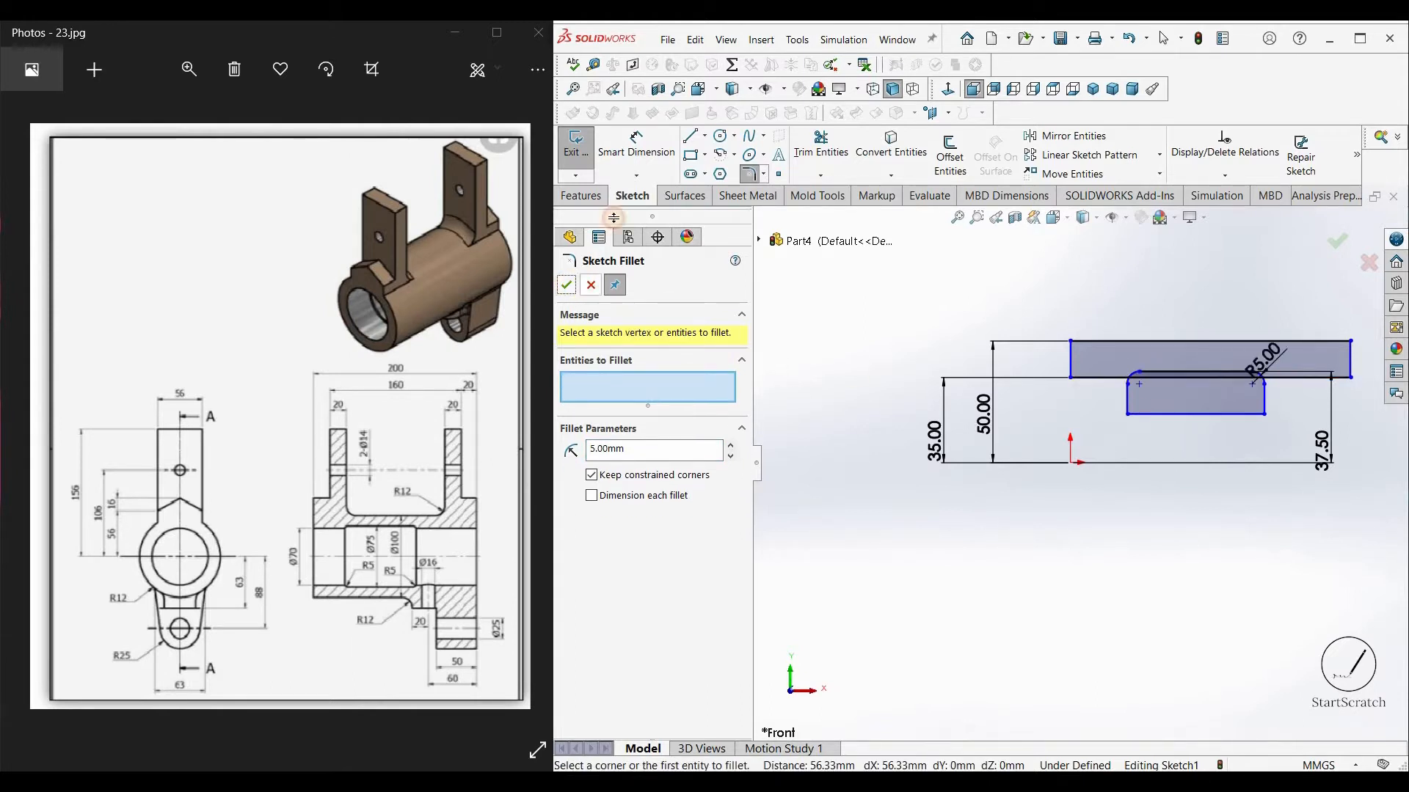
# Step: Dimension the horizontal distance from the long rectangle's left end to the recess's left fillet, and set the recess's width to 70 mm
pyautogui.click(635, 136)
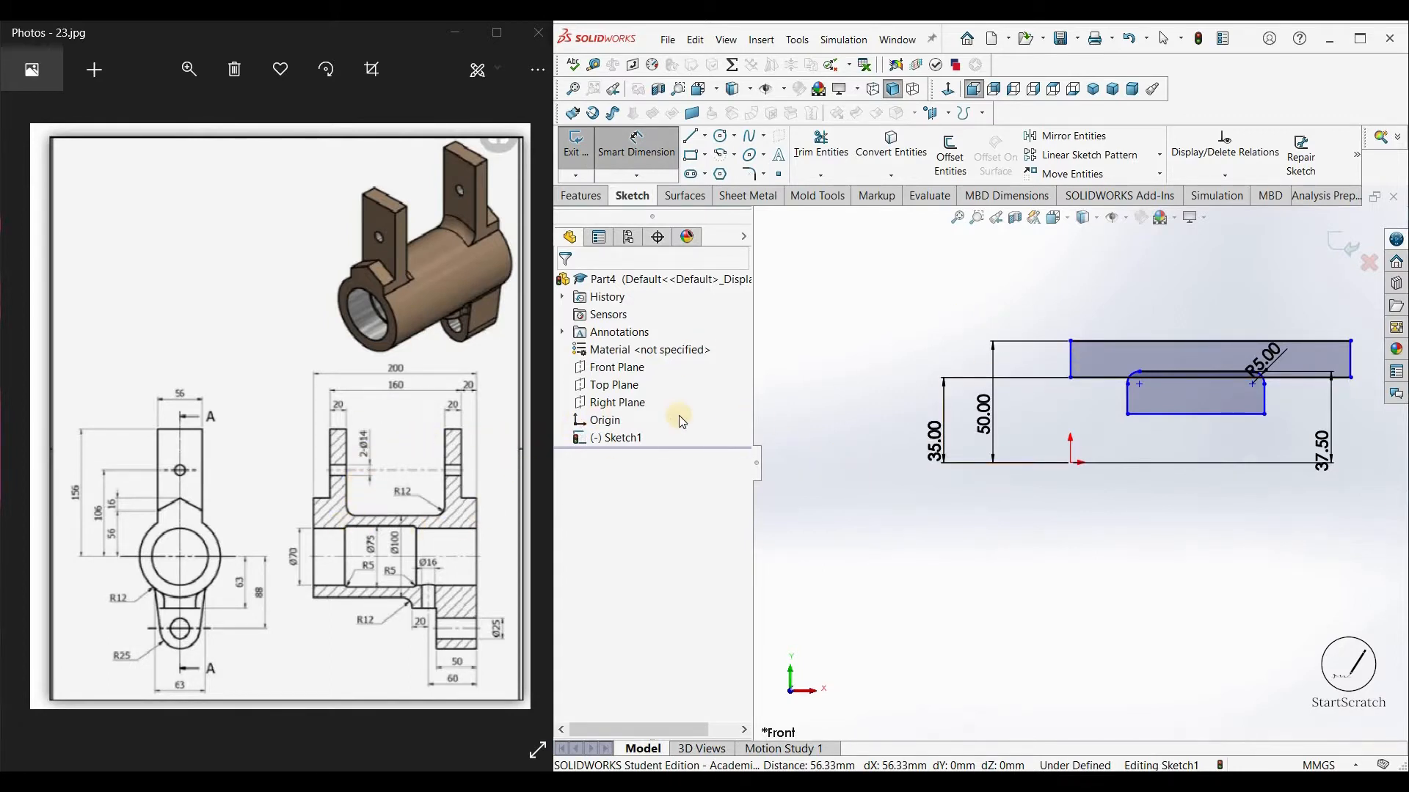
pyautogui.click(1071, 359)
pyautogui.click(1139, 372)
pyautogui.click(1087, 291)
pyautogui.press('Return')
pyautogui.click(1196, 415)
pyautogui.click(1231, 438)
pyautogui.write('70')
pyautogui.press('Return')
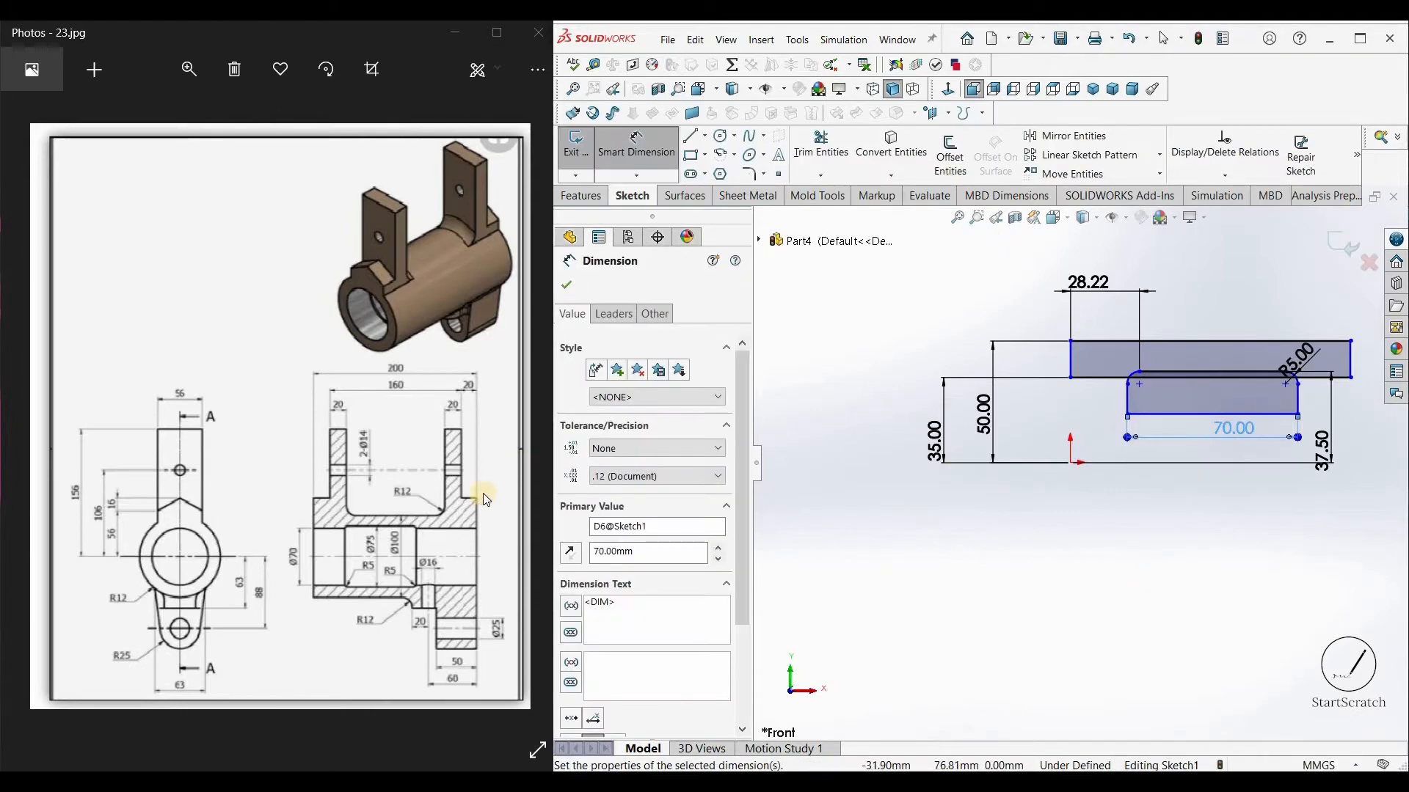
# Step: Set the horizontal distance from the long rectangle's left end to the recess's left fillet to 40 mm
pyautogui.click(768, 354)
pyautogui.doubleClick(1087, 284)
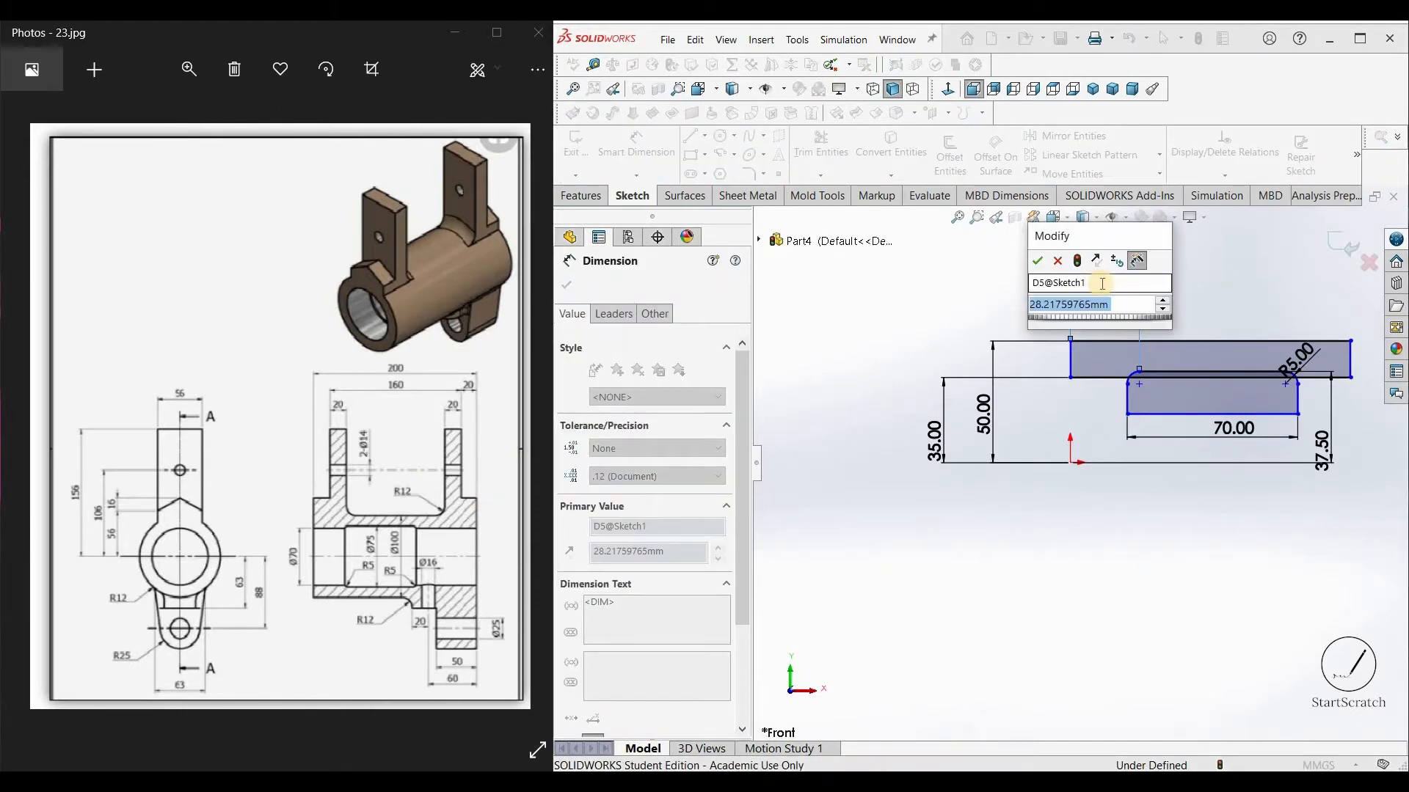
pyautogui.write('40')
pyautogui.press('Return')
pyautogui.click(566, 285)
pyautogui.click(1042, 363)
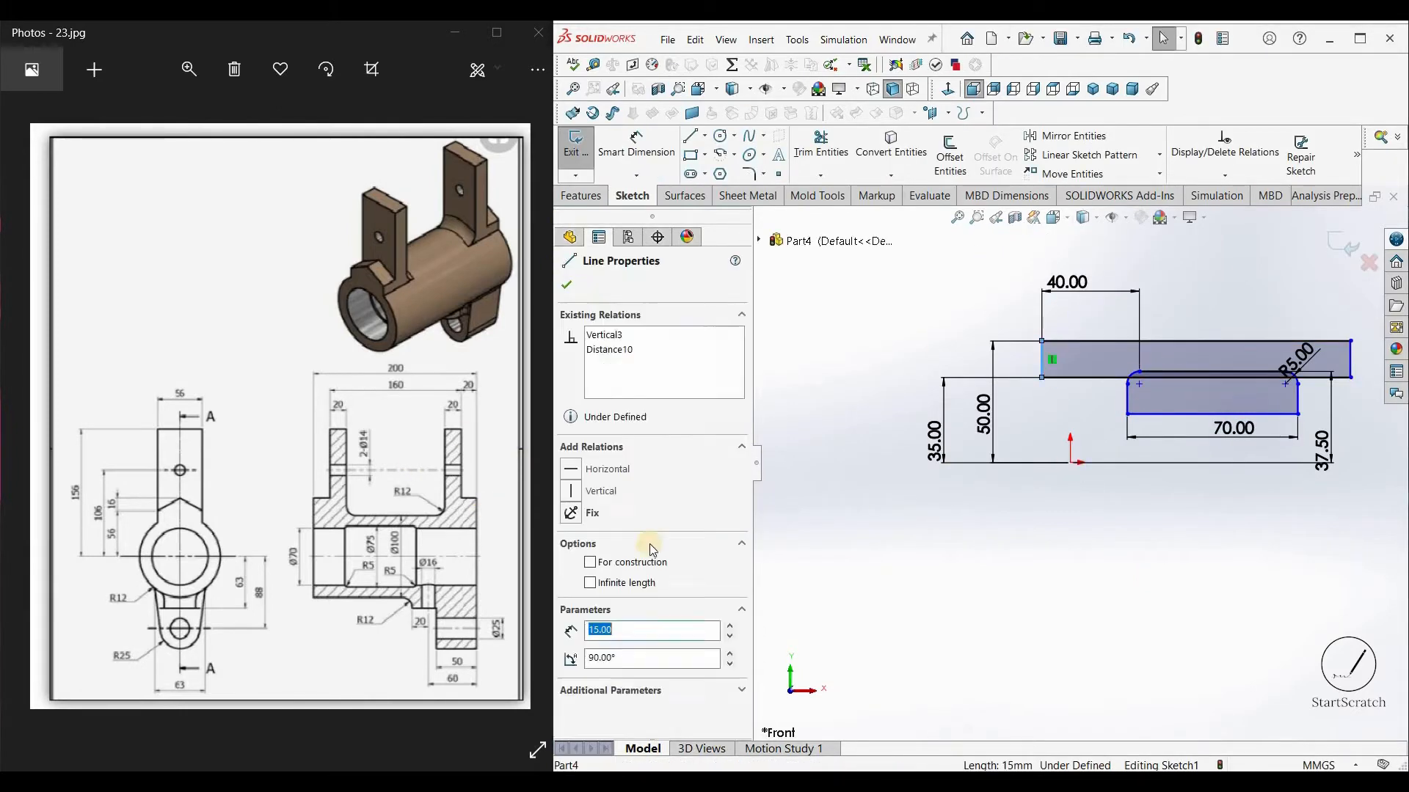
pyautogui.keyDown('ctrl'); pyautogui.click(1070, 462); pyautogui.keyUp('ctrl')
pyautogui.click(970, 400)
pyautogui.moveTo(1351, 360); pyautogui.dragTo(1357, 358)
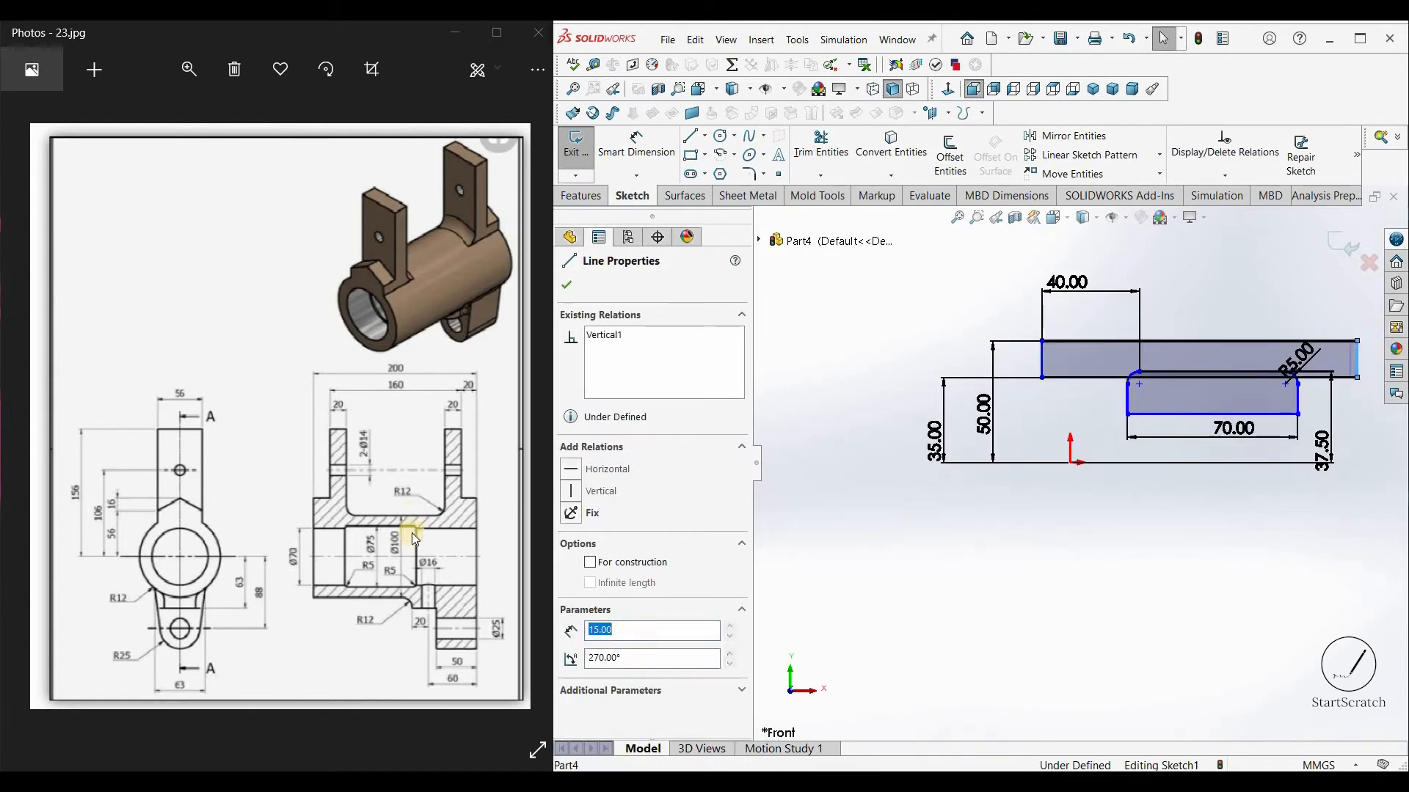
# Step: Dimension the overall length of the long rectangle as 200 mm between its upper corners
pyautogui.click(635, 135)
pyautogui.click(1356, 341)
pyautogui.click(1041, 341)
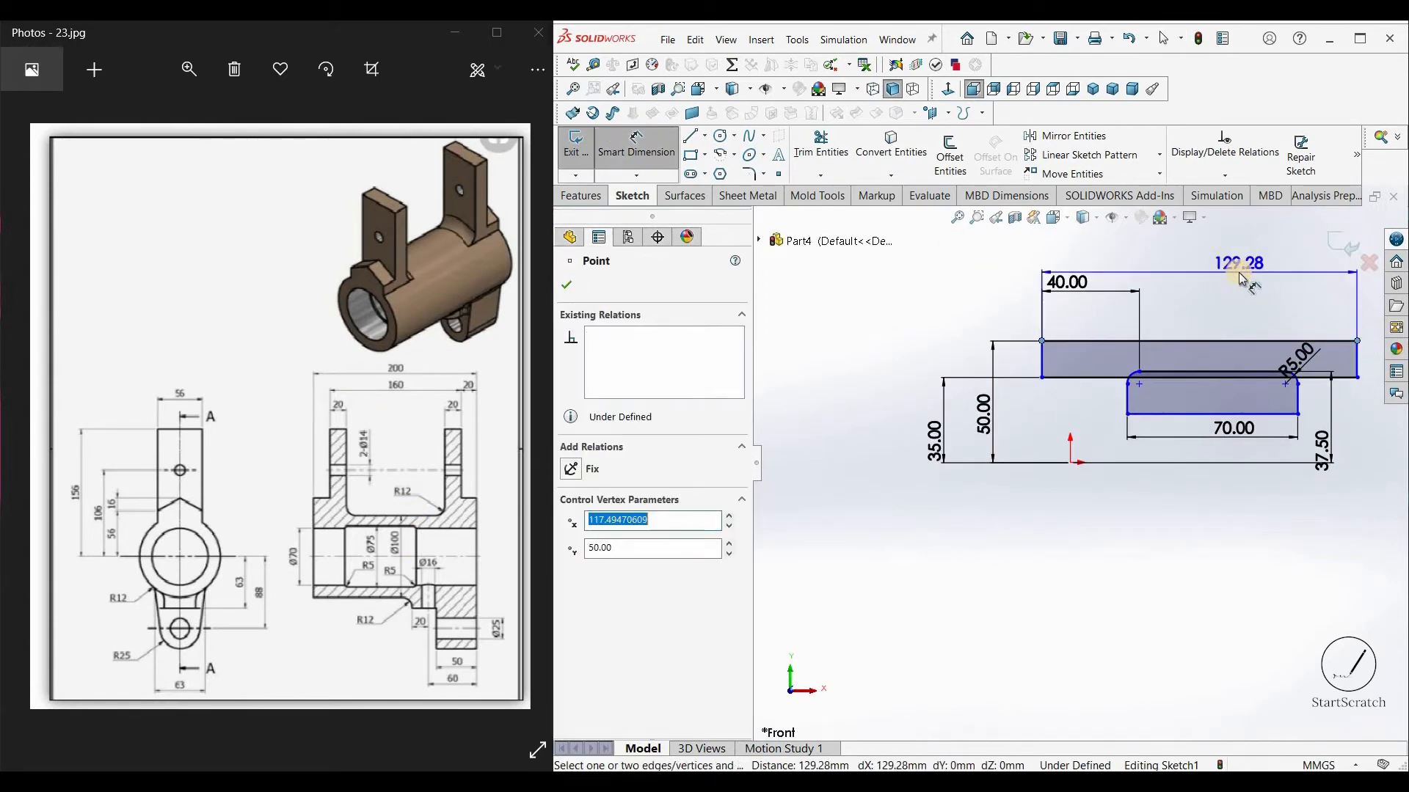
pyautogui.click(1240, 272)
pyautogui.write('200')
pyautogui.press('Return')
pyautogui.scroll(1, 1232, 441)
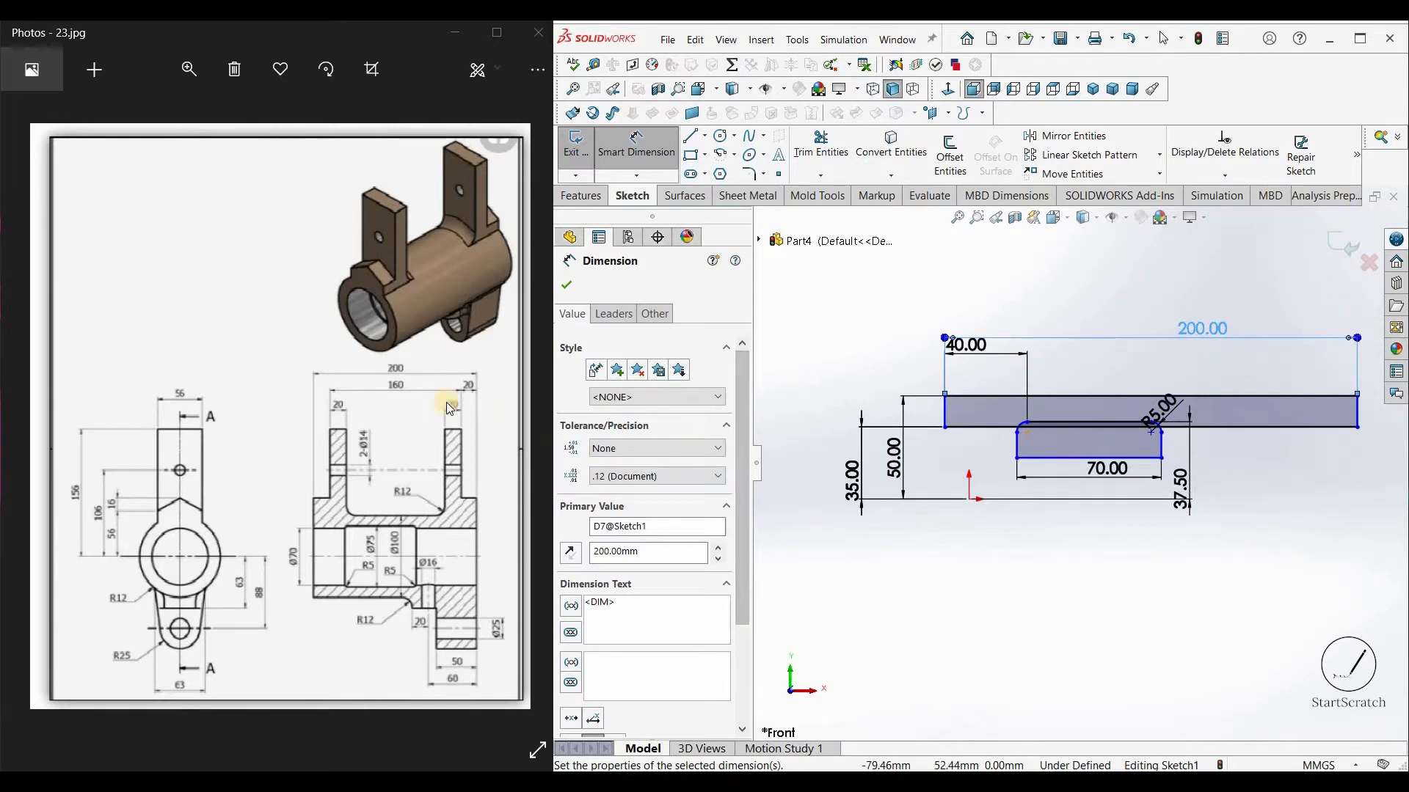
# Step: Draw a horizontal centerline from the origin to just beyond the right end of the profile
pyautogui.press('Escape')
pyautogui.click(705, 137)
pyautogui.click(728, 173)
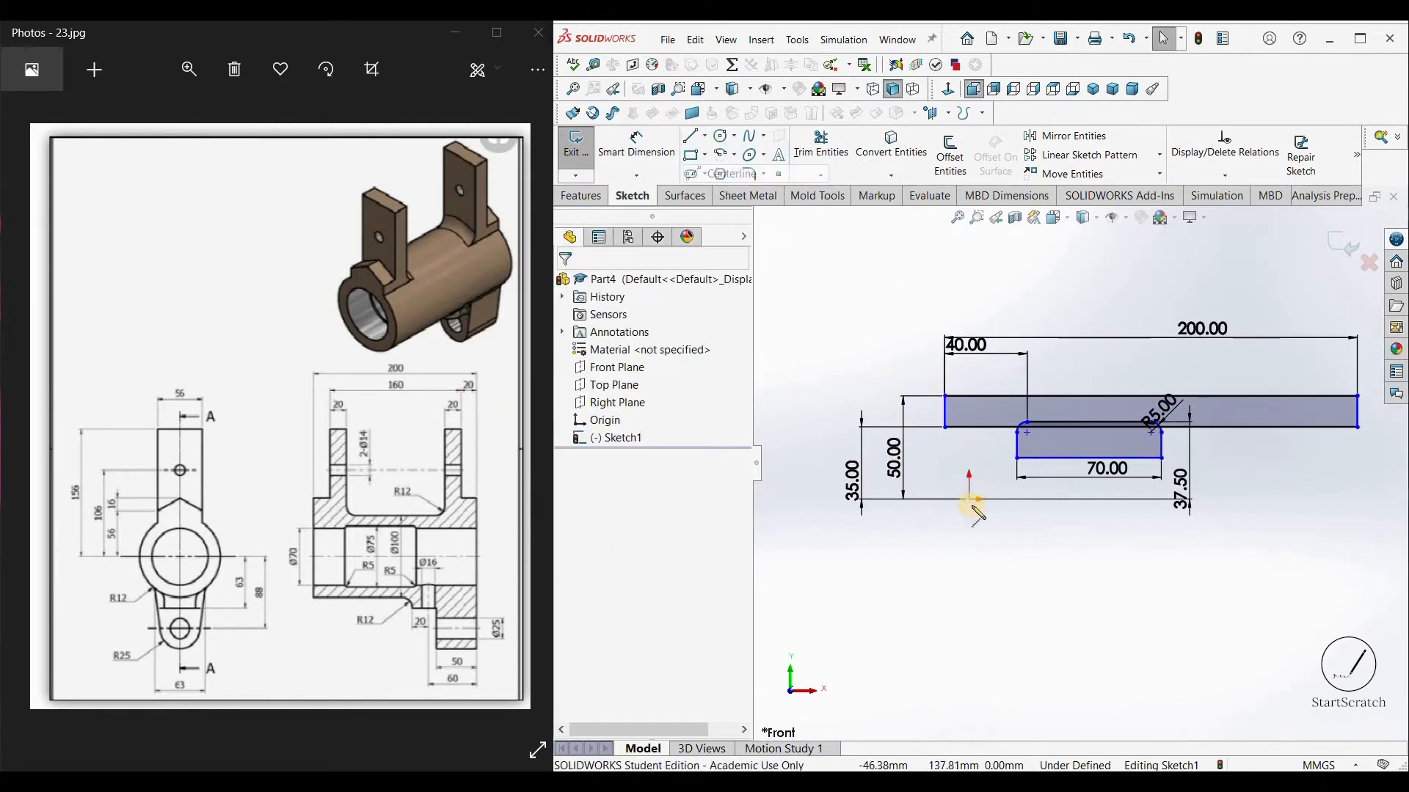
pyautogui.click(969, 499)
pyautogui.click(1396, 500)
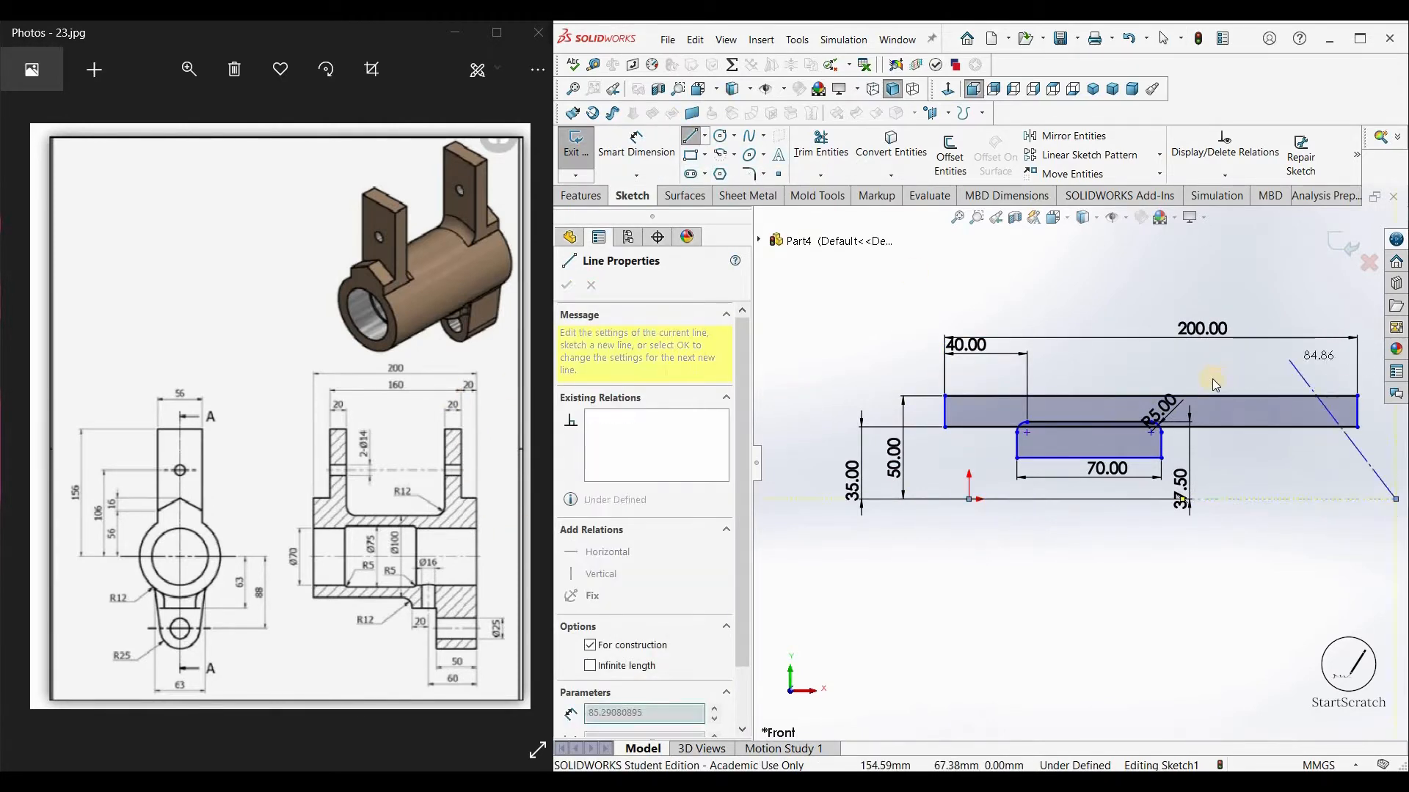
pyautogui.press('Escape')
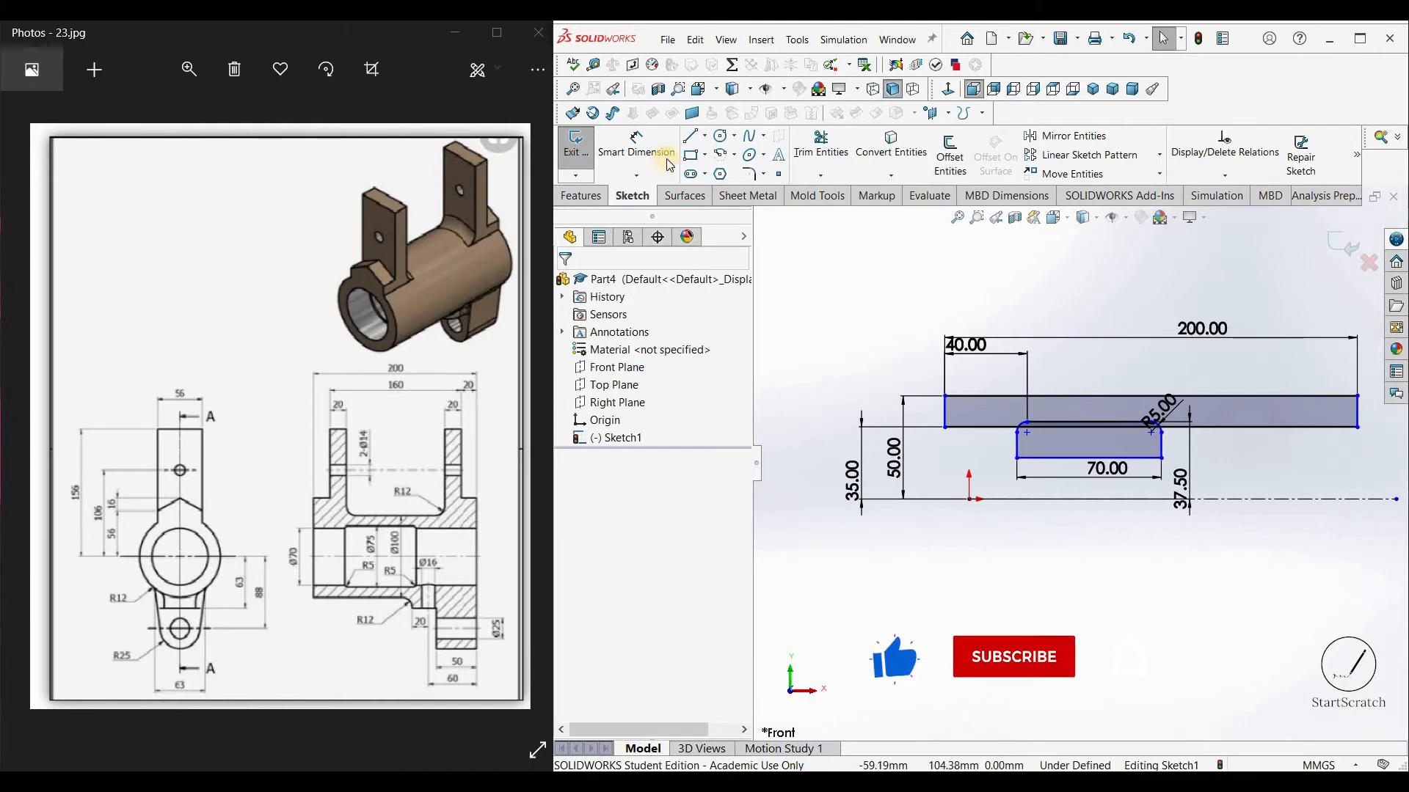
# Step: Make the long rectangle's left edge coincident with the origin
pyautogui.click(945, 408)
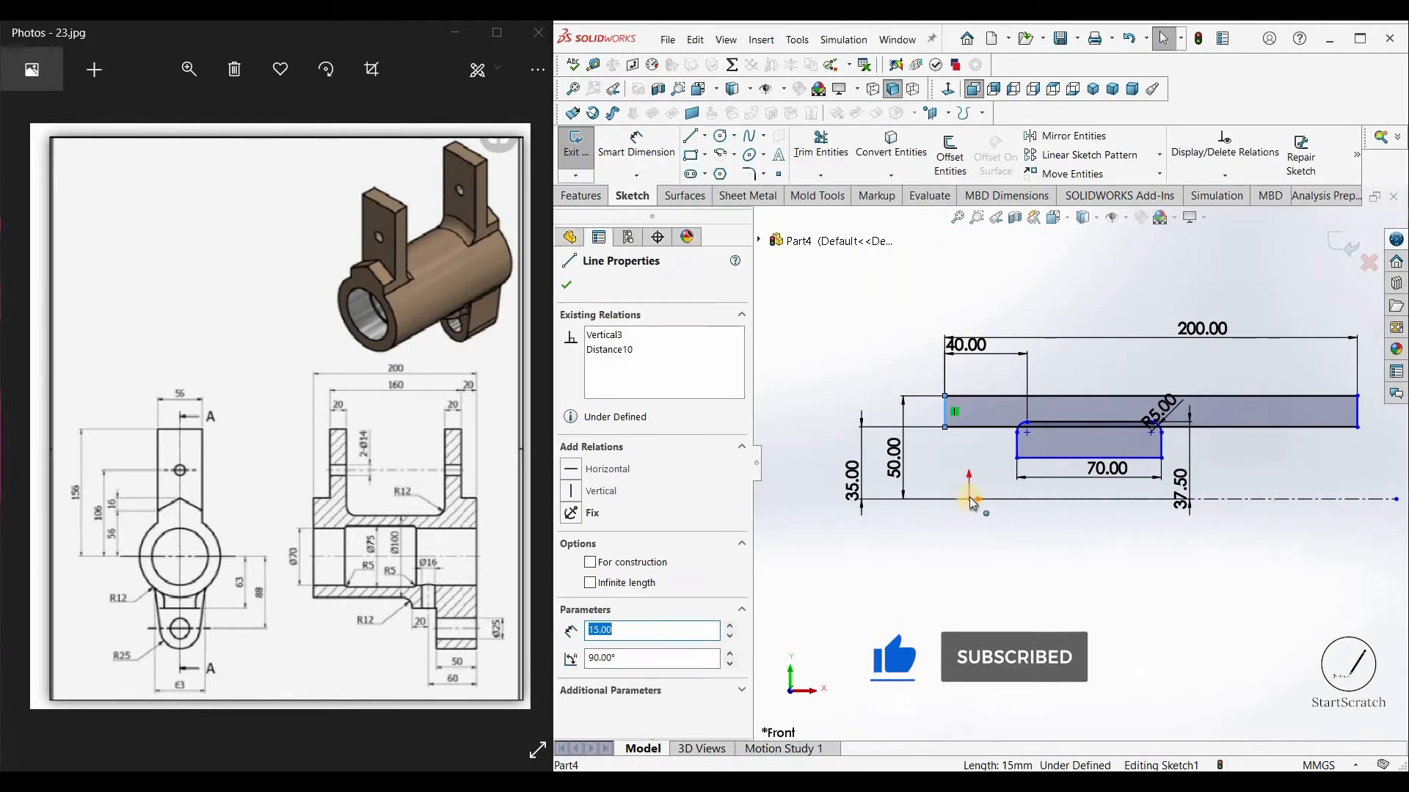
pyautogui.keyDown('ctrl'); pyautogui.click(969, 499); pyautogui.keyUp('ctrl')
pyautogui.click(576, 566)
pyautogui.click(802, 293)
# Step: Power trim the side and bottom lines of the recess rectangle below the long rectangle's lower edge
pyautogui.scroll(3, 1189, 424)
pyautogui.scroll(-2, 1188, 425)
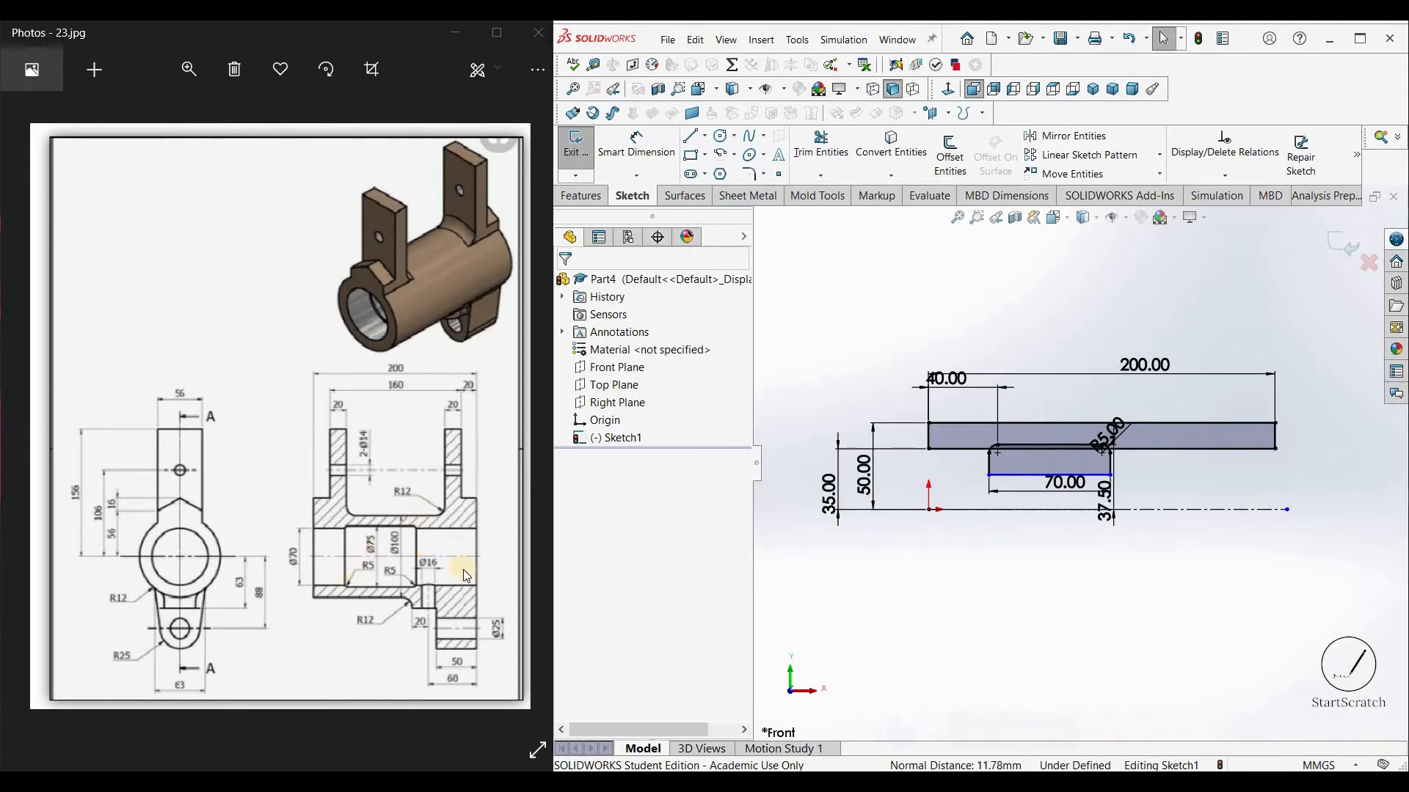
pyautogui.click(821, 144)
pyautogui.scroll(-4, 1075, 489)
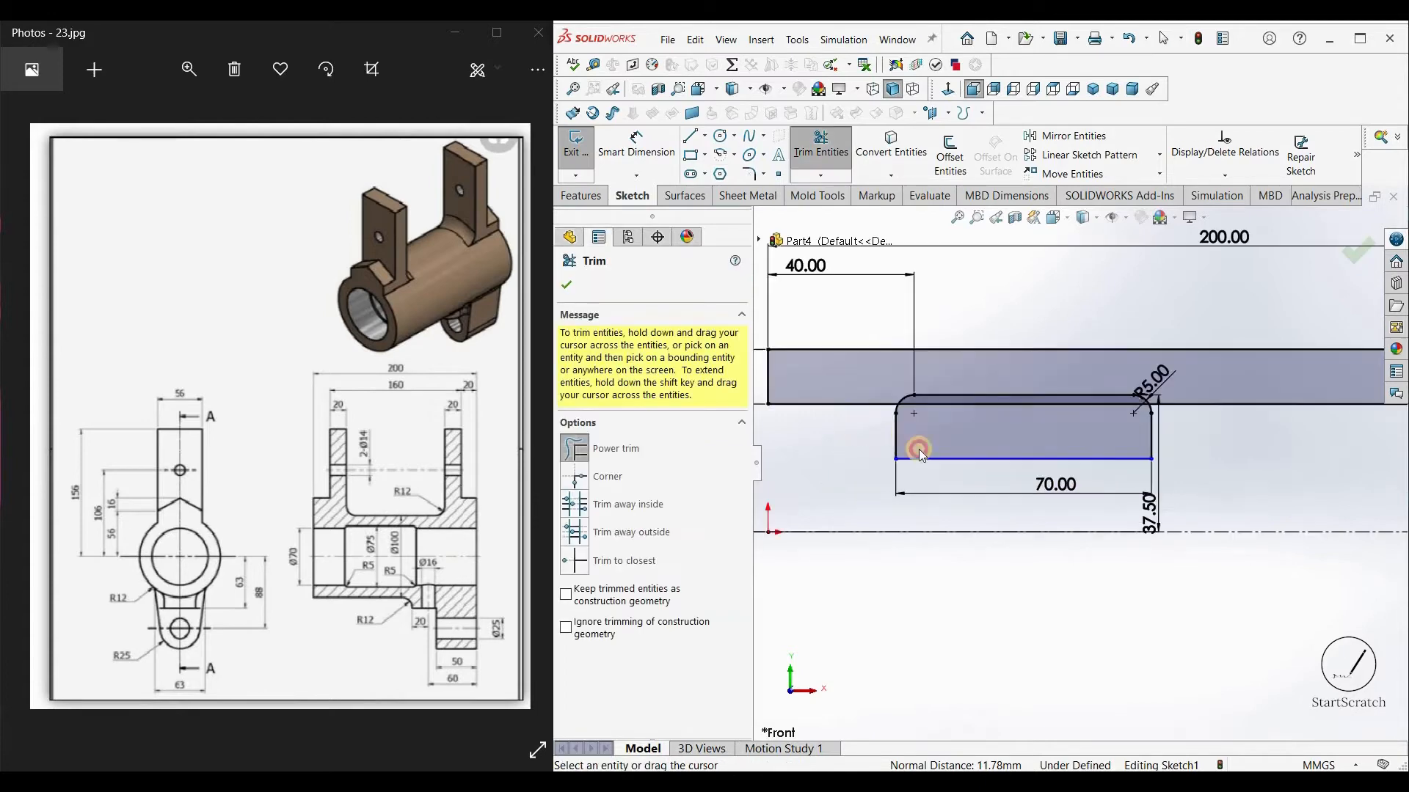
pyautogui.moveTo(918, 447); pyautogui.dragTo(1167, 442)
pyautogui.click(567, 285)
# Step: Make the open ends of the recess's fillet arcs coincident with the long rectangle's lower edge, and check the right arc's junction
pyautogui.click(895, 414)
pyautogui.keyDown('ctrl'); pyautogui.click(991, 403); pyautogui.keyUp('ctrl')
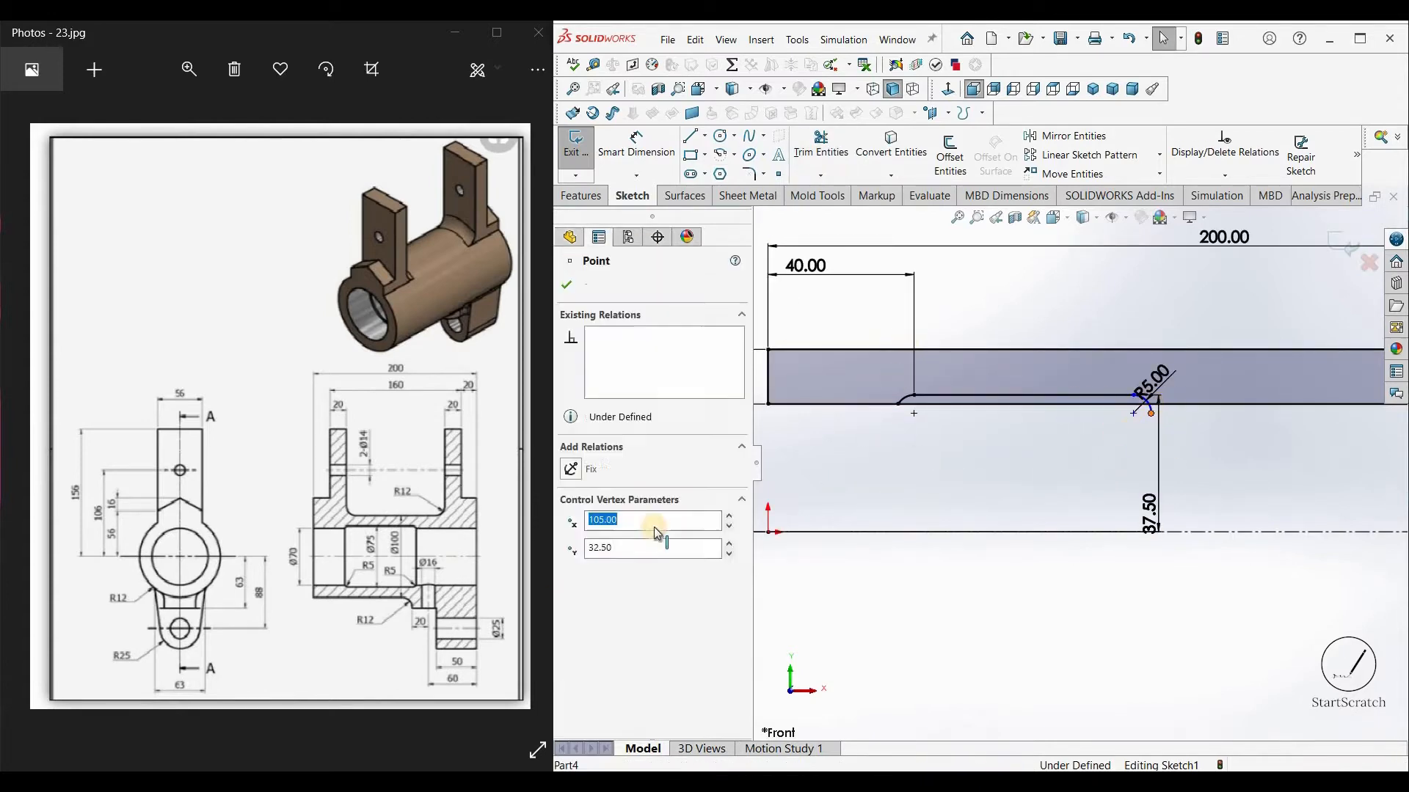
pyautogui.keyDown('ctrl'); pyautogui.click(991, 404); pyautogui.keyUp('ctrl')
pyautogui.press('Escape')
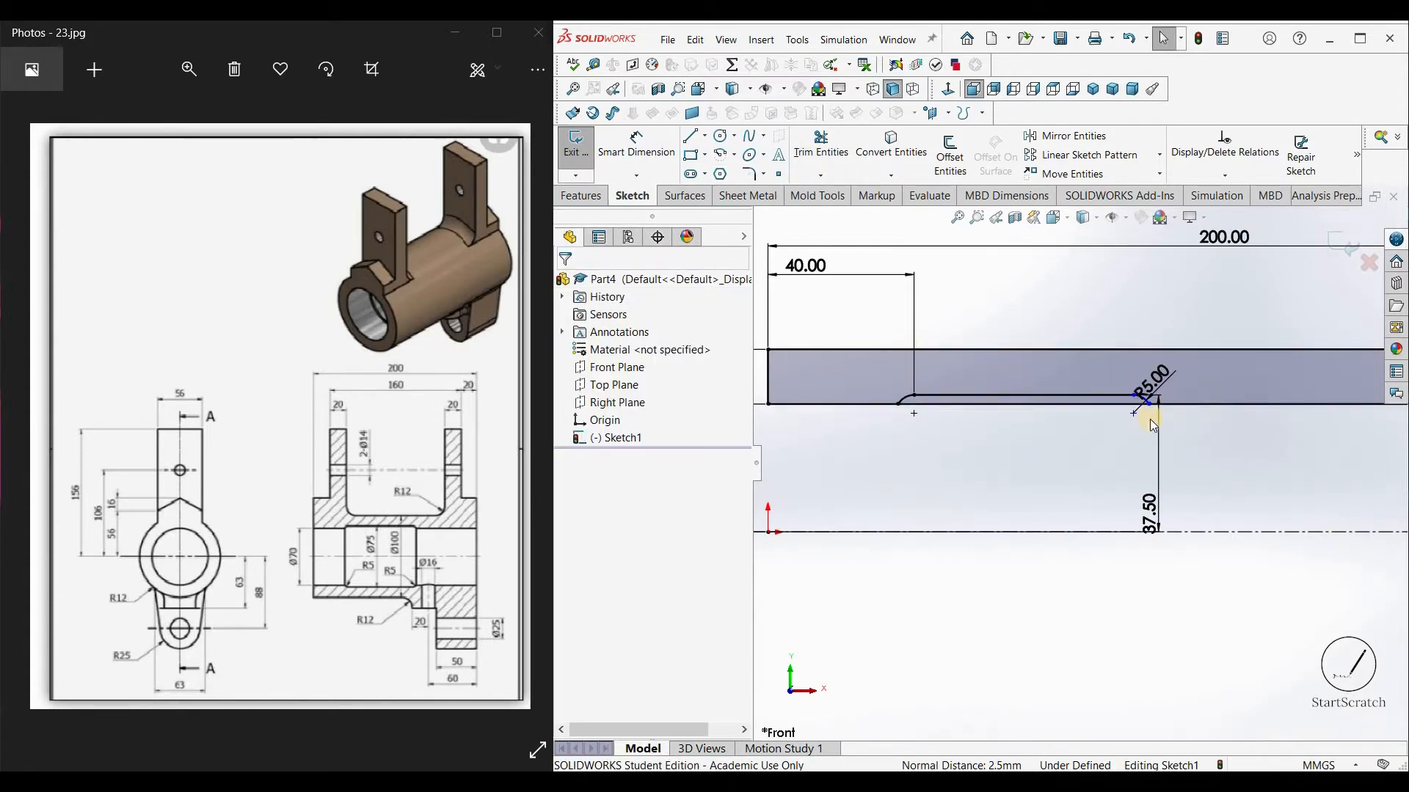
pyautogui.scroll(3, 1161, 442)
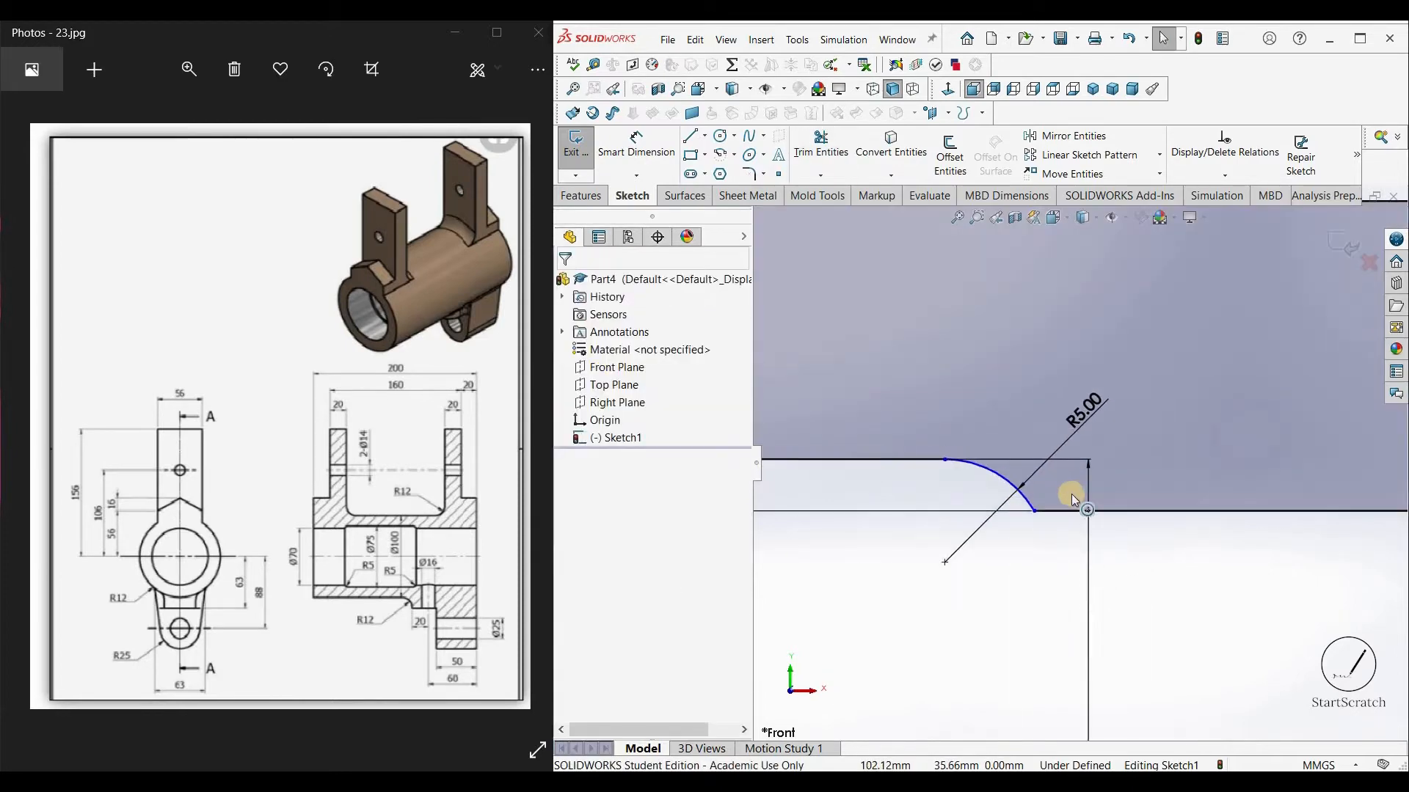
pyautogui.click(1071, 495)
pyautogui.scroll(5, 954, 447)
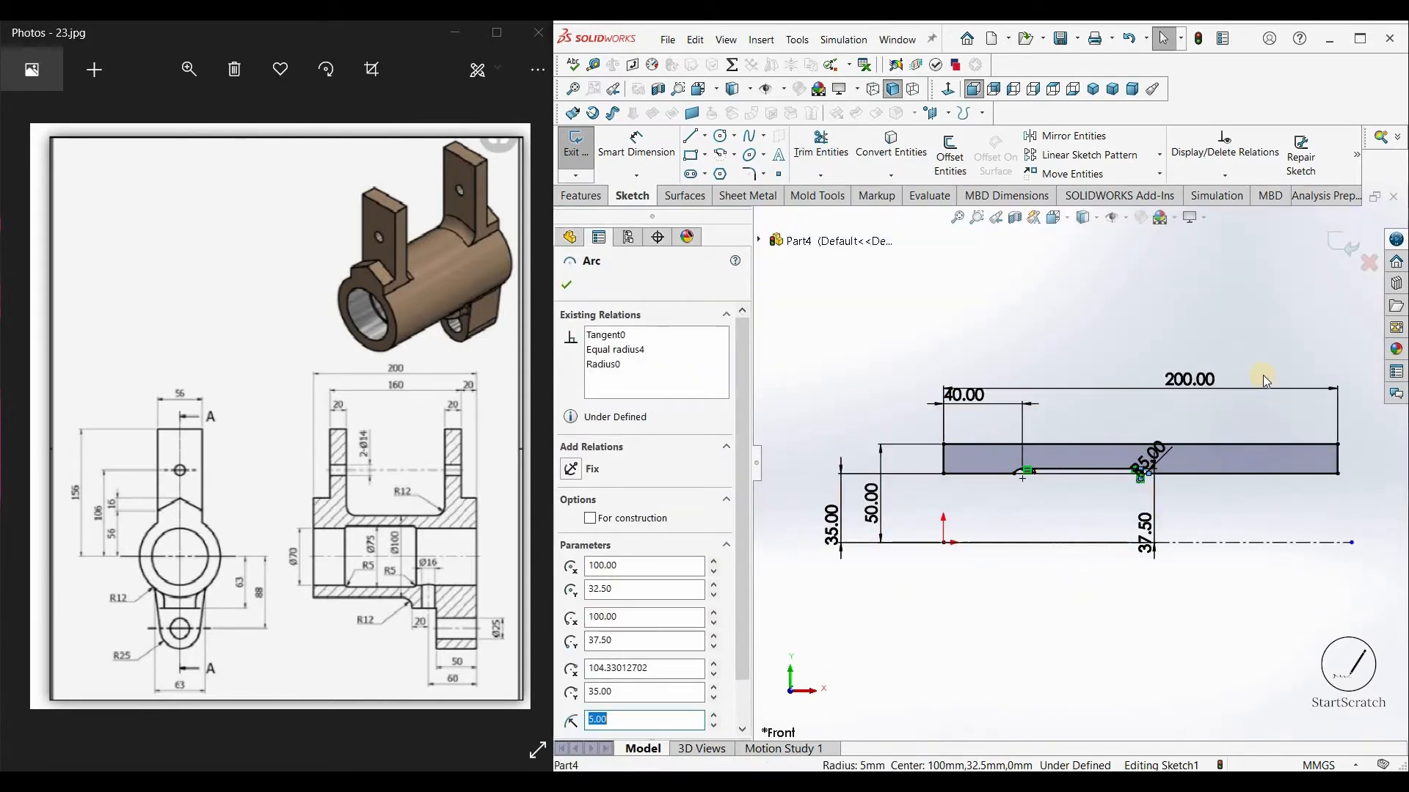
# Step: Revolve the profile 360 degrees about the horizontal centerline to form the hollow tube
pyautogui.click(583, 163)
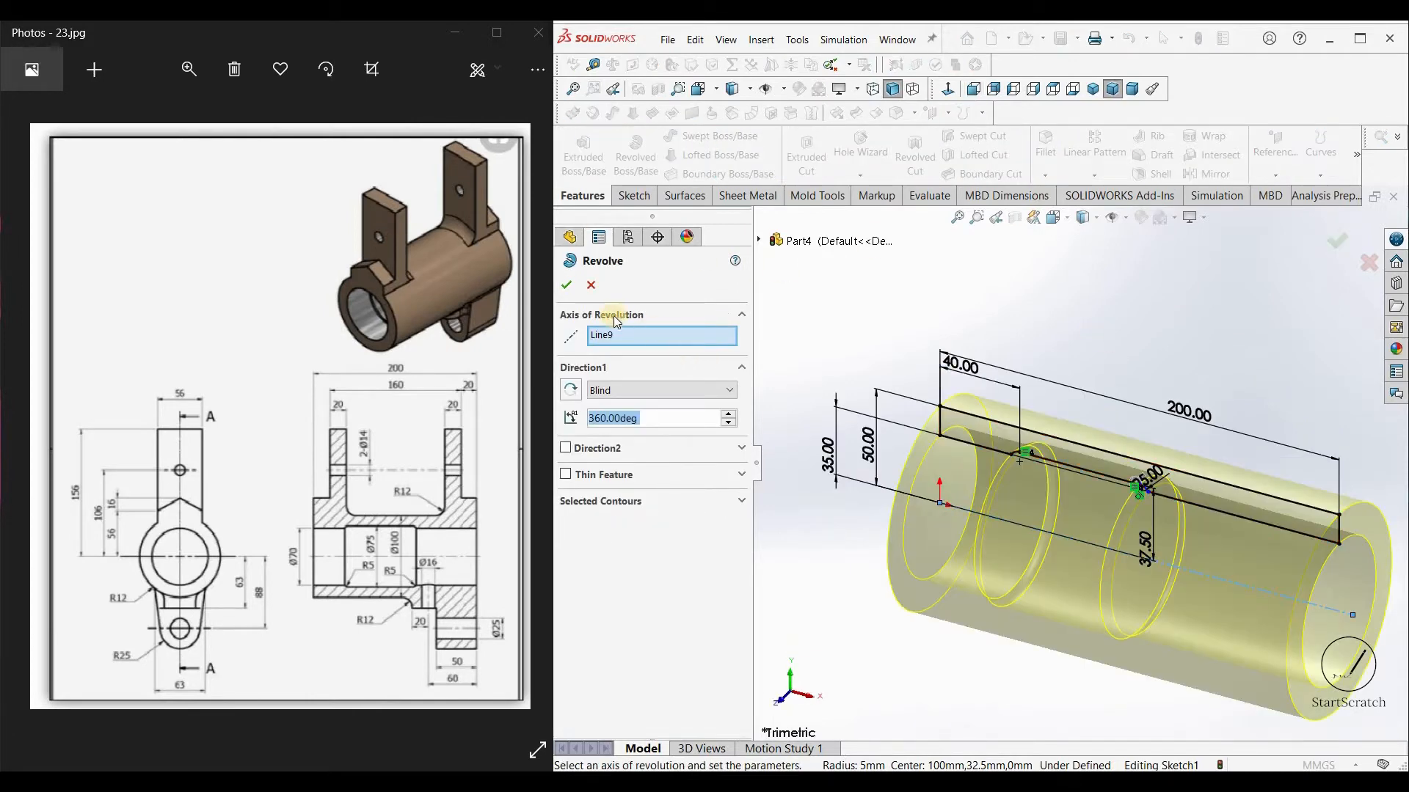
pyautogui.press('Return')
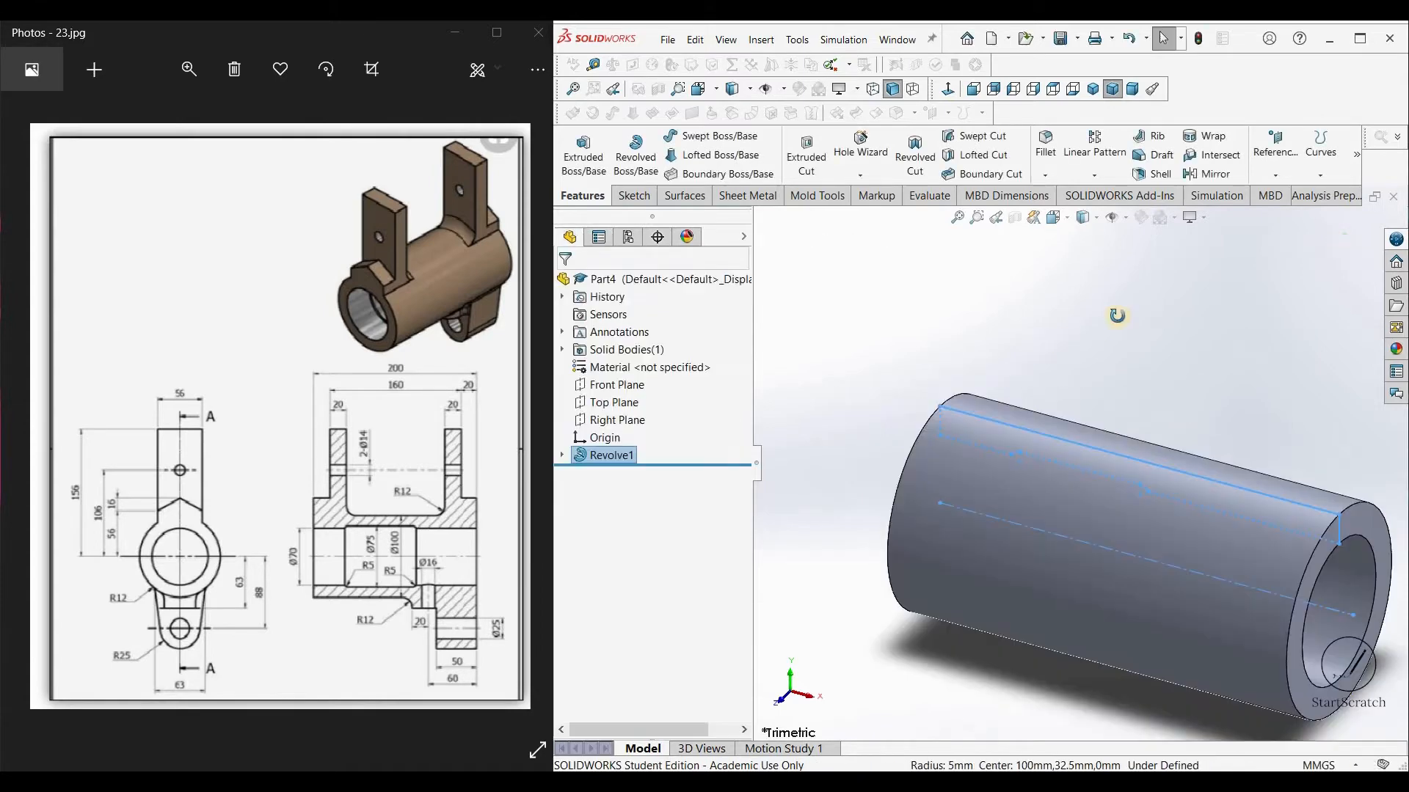
pyautogui.moveTo(1213, 318); pyautogui.dragTo(1258, 455, button='middle')
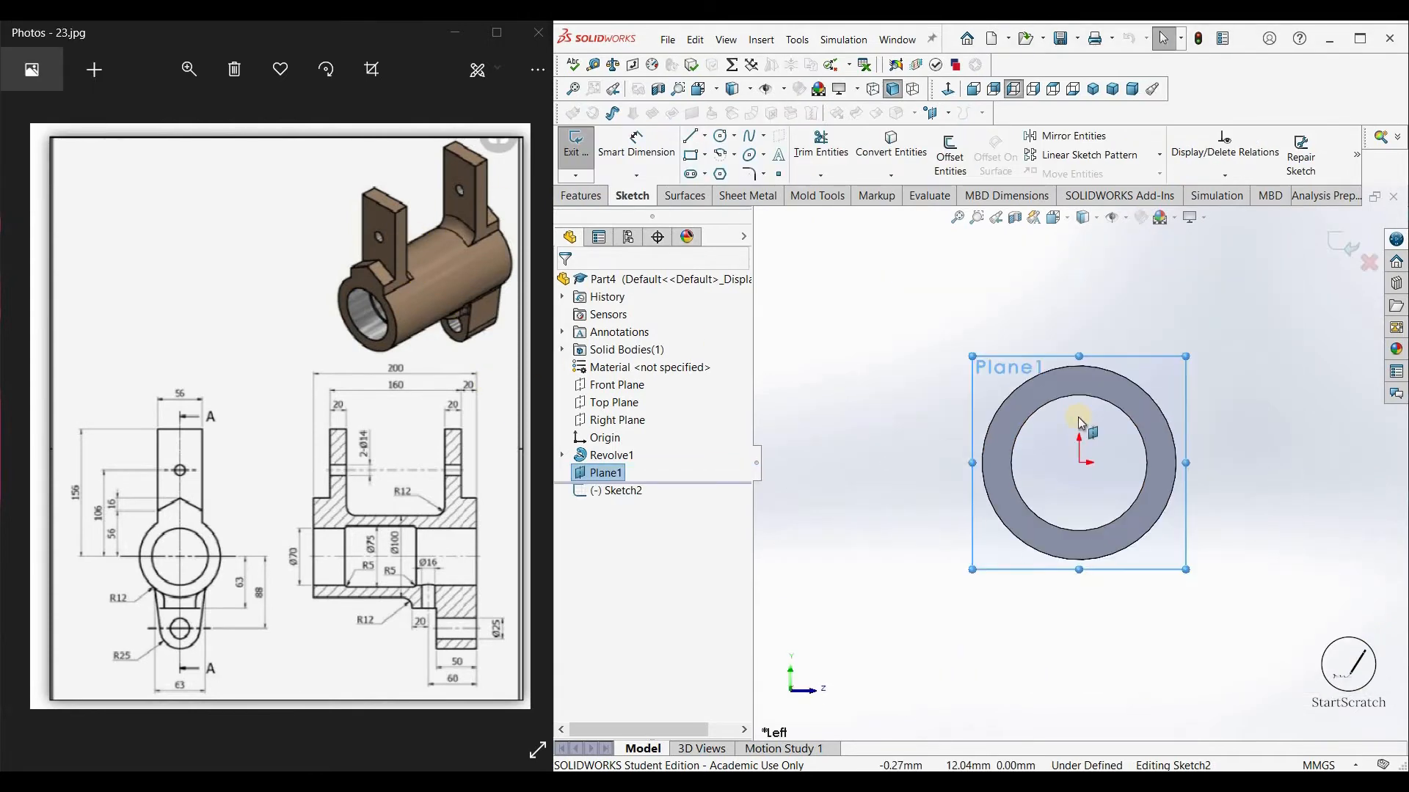
# Step: Draw a vertical centerline about 138 mm up from the origin and convert the tube's outer circular edge into the sketch
pyautogui.scroll(-3, 1069, 439)
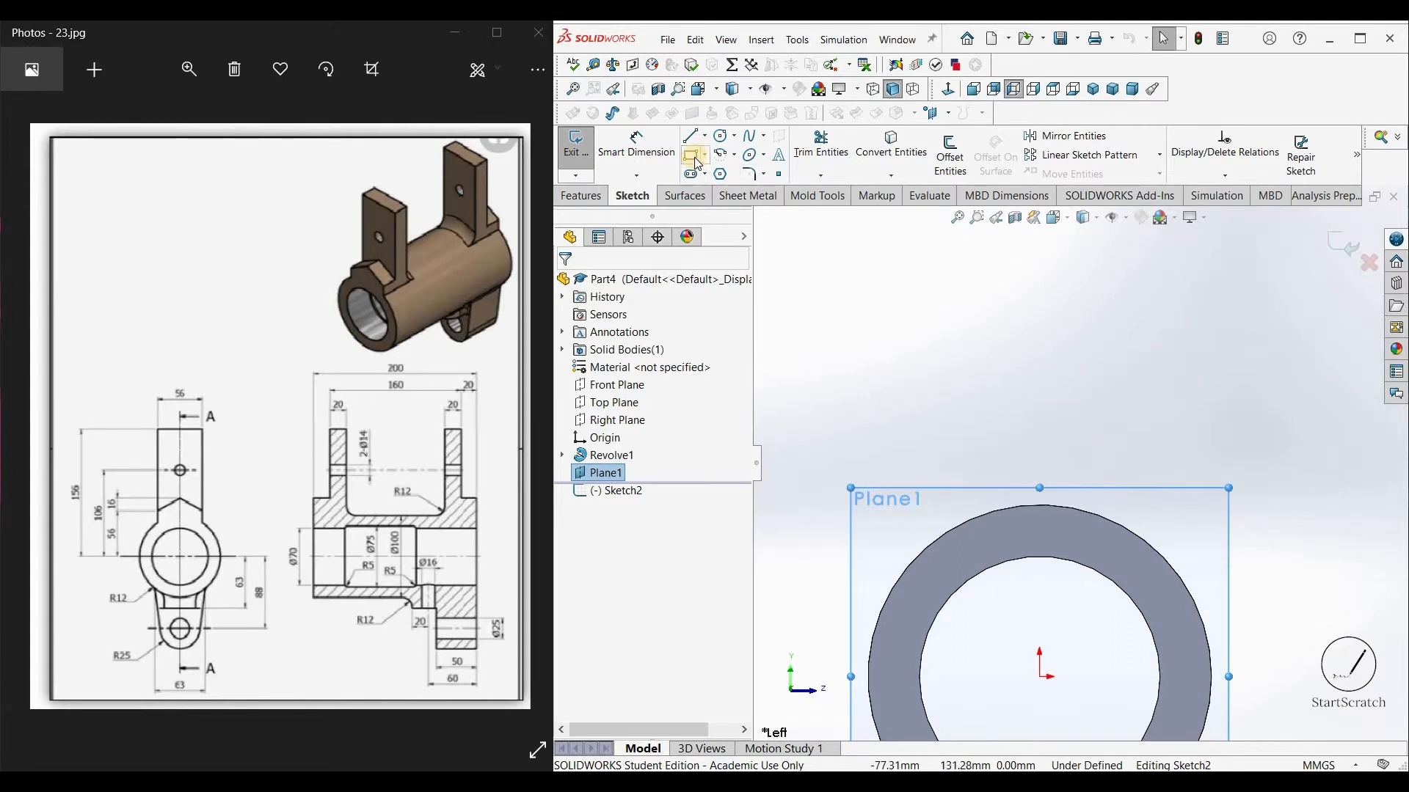
pyautogui.click(703, 156)
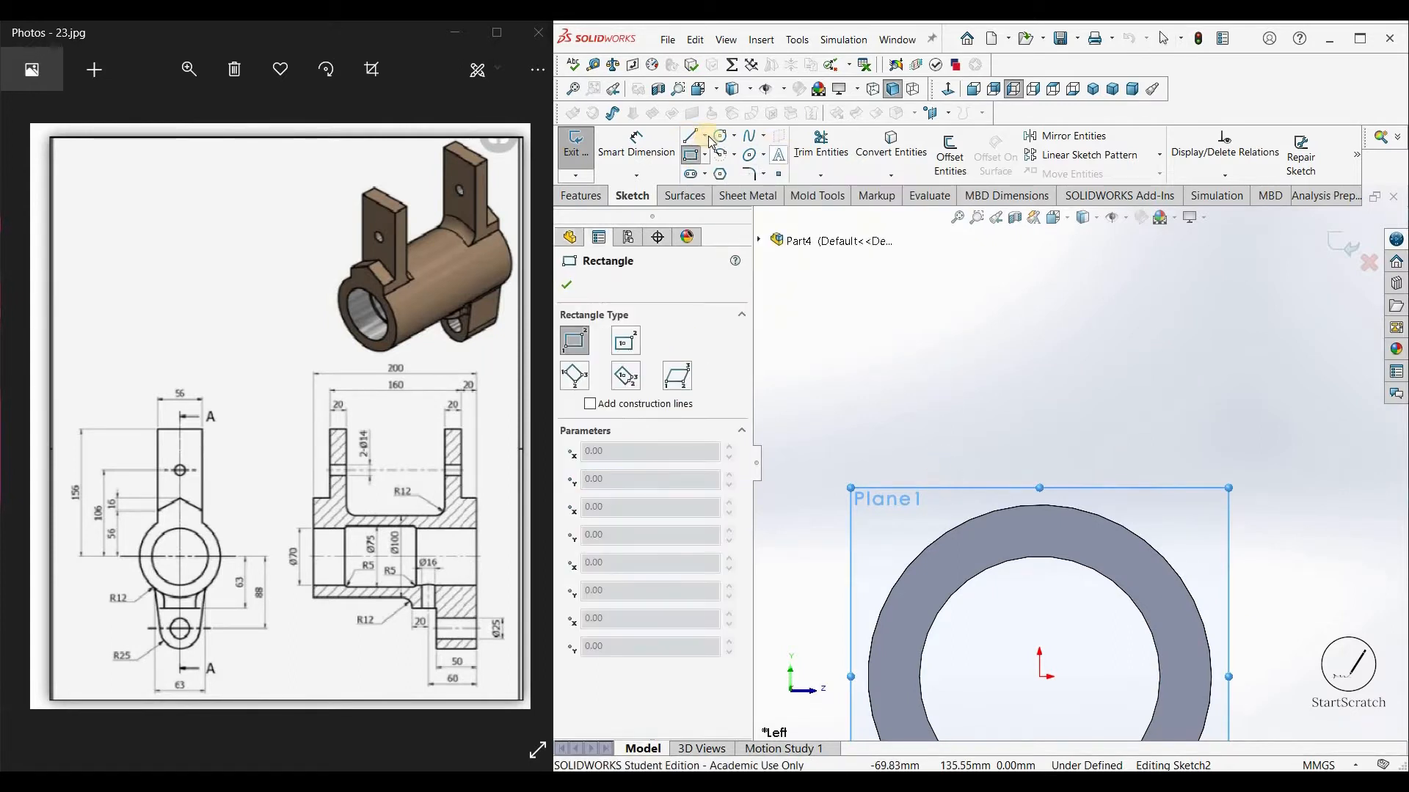
pyautogui.click(704, 135)
pyautogui.click(727, 142)
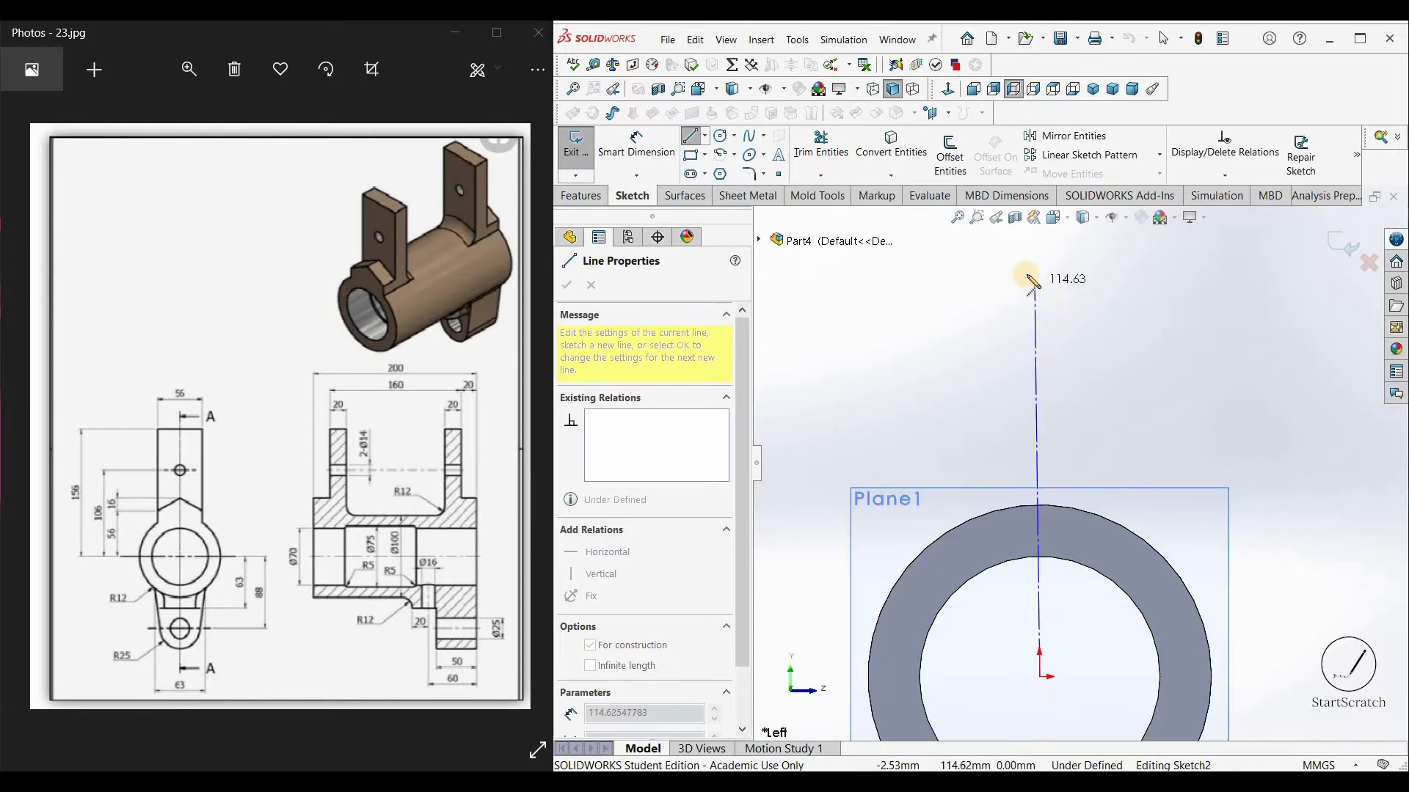
pyautogui.scroll(2, 1027, 281)
pyautogui.click(1052, 286)
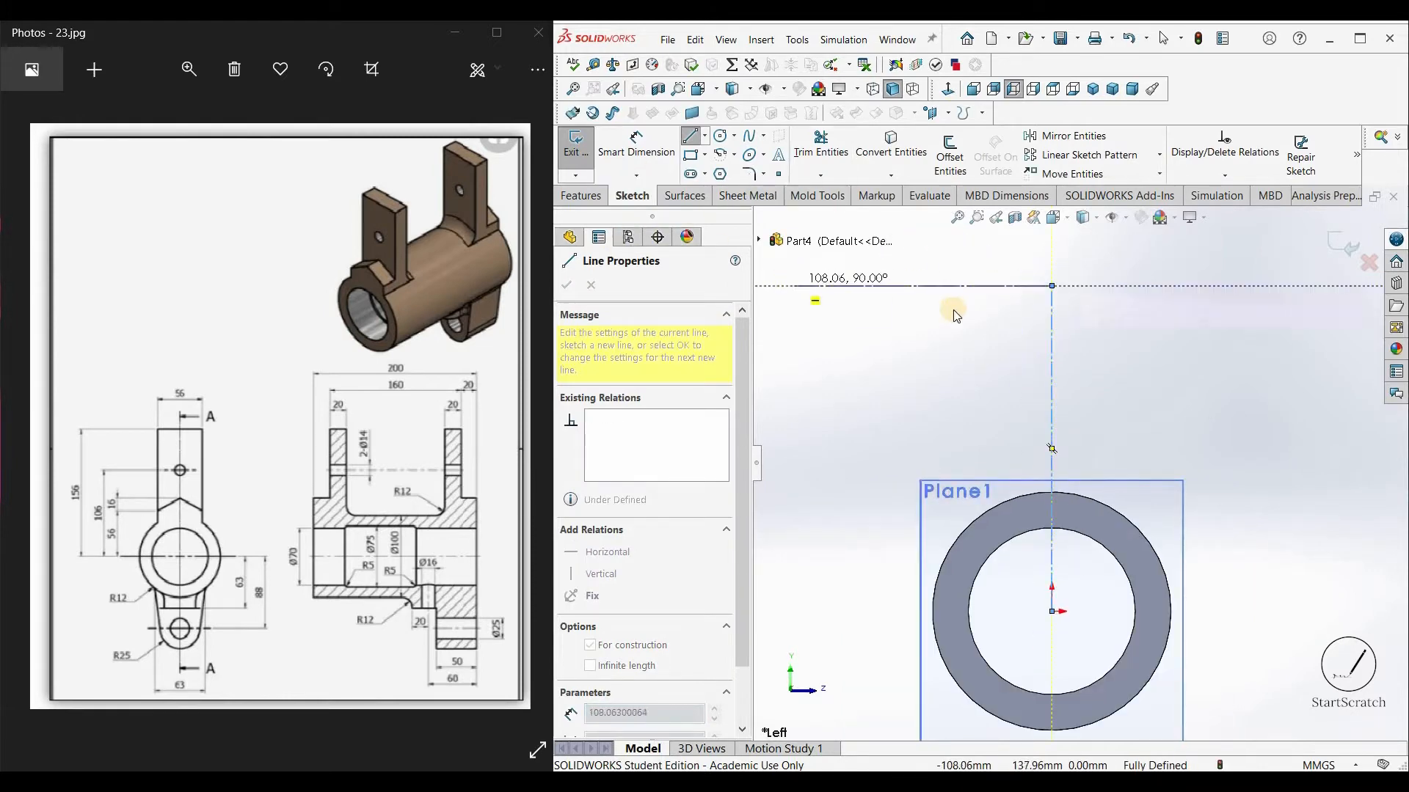
pyautogui.press('Escape')
pyautogui.press('Escape')
pyautogui.click(1007, 503)
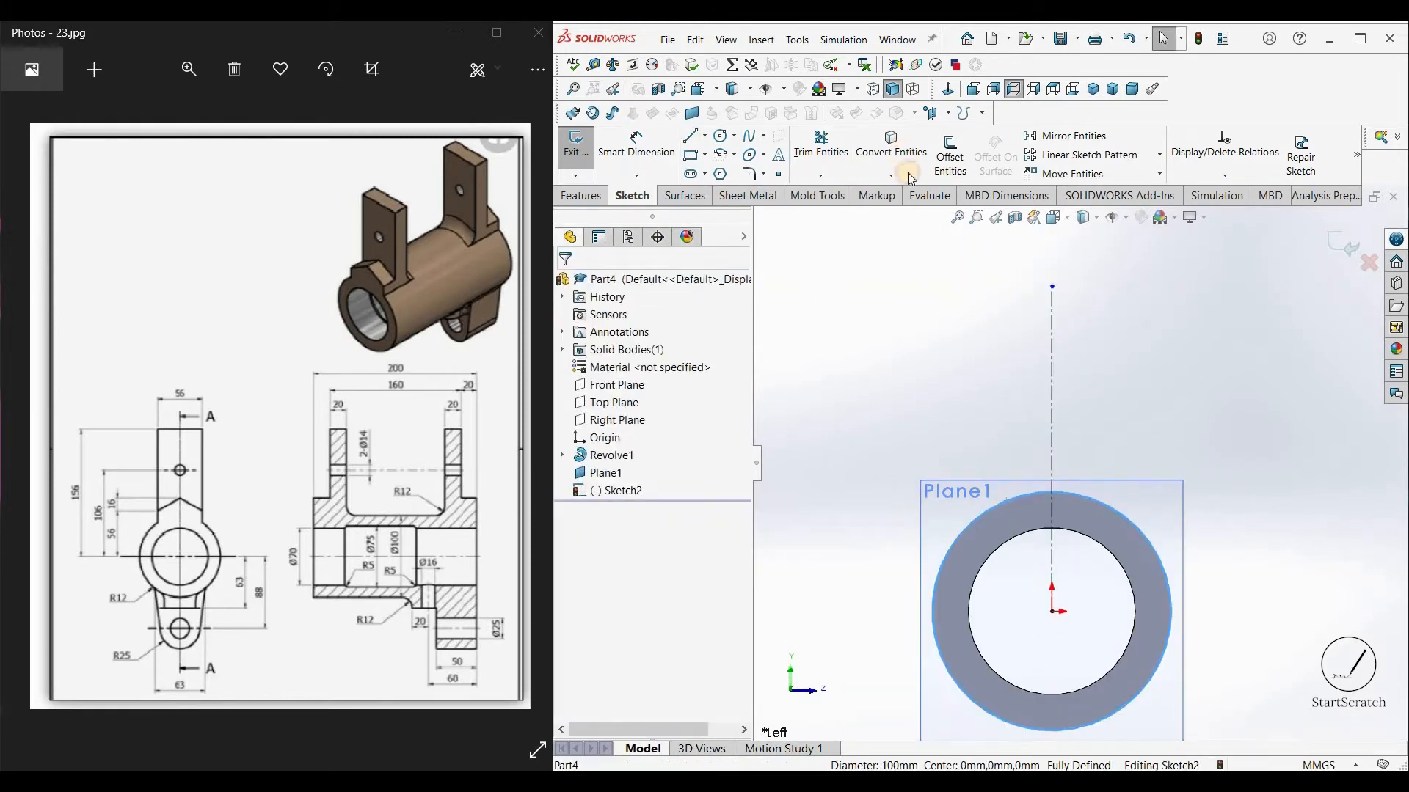
pyautogui.click(825, 272)
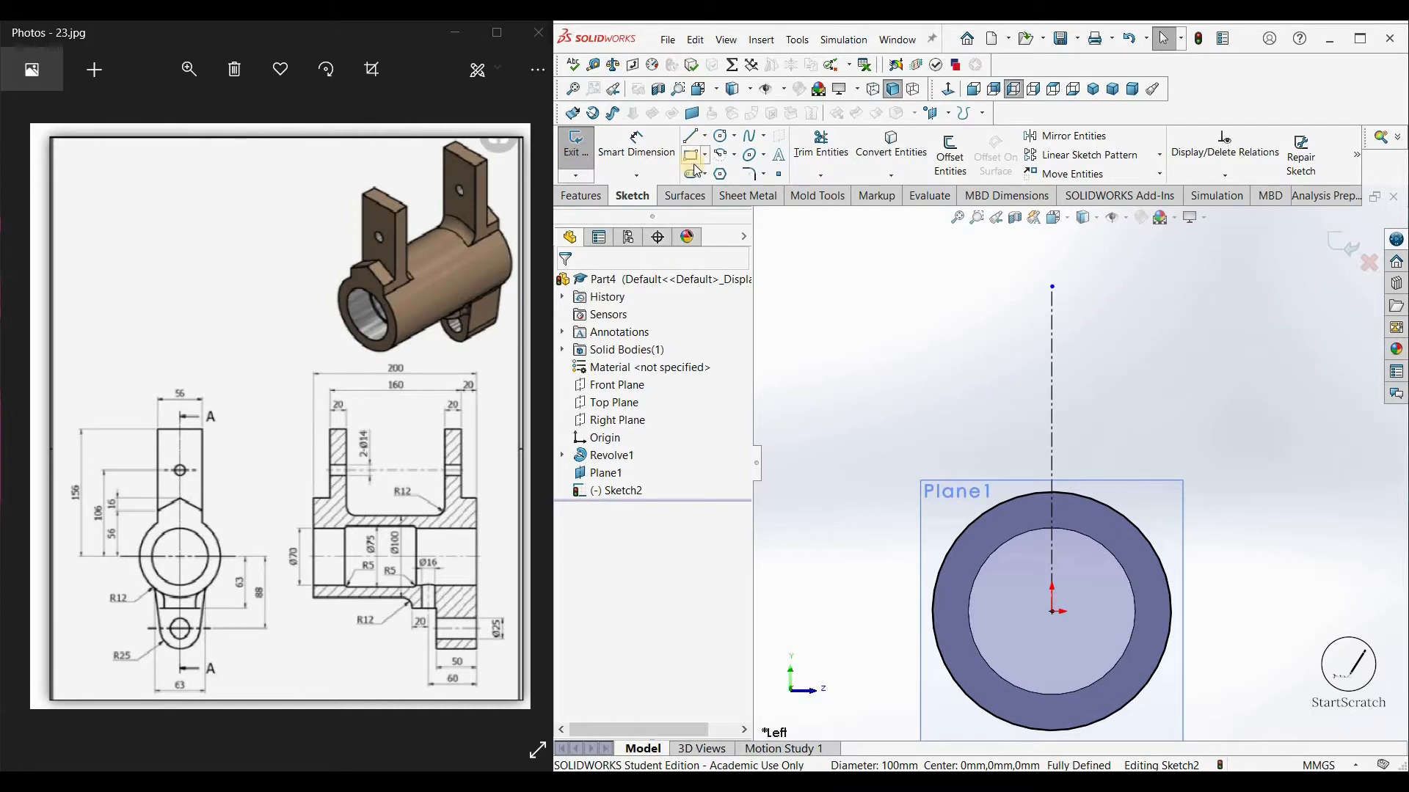
# Step: Sketch a pointed profile about 38 mm wide above the circle, with its peak on the centerline and vertical sides meeting the circle
pyautogui.press('l')
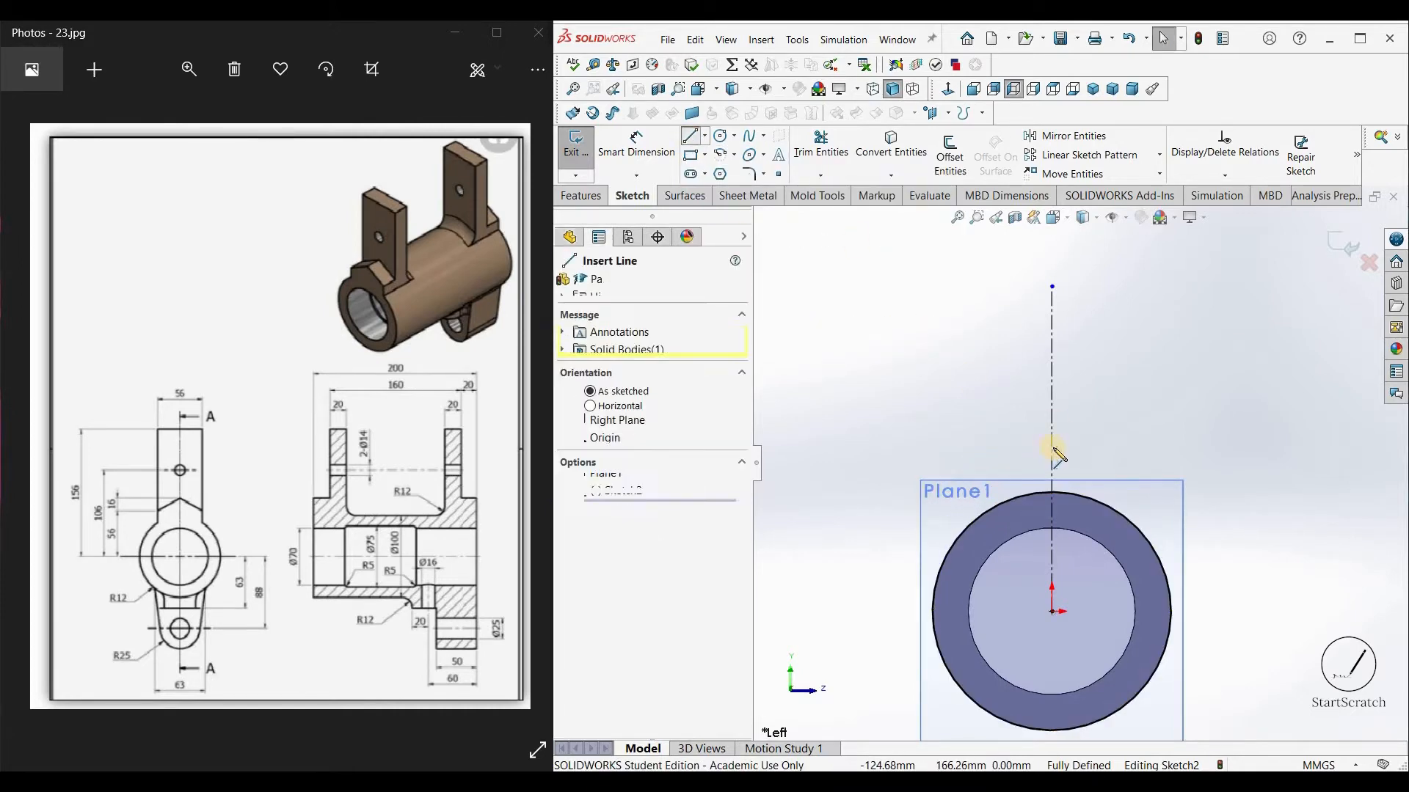
pyautogui.click(1052, 448)
pyautogui.click(1006, 462)
pyautogui.click(1005, 502)
pyautogui.press('Escape')
pyautogui.click(691, 136)
pyautogui.click(1052, 449)
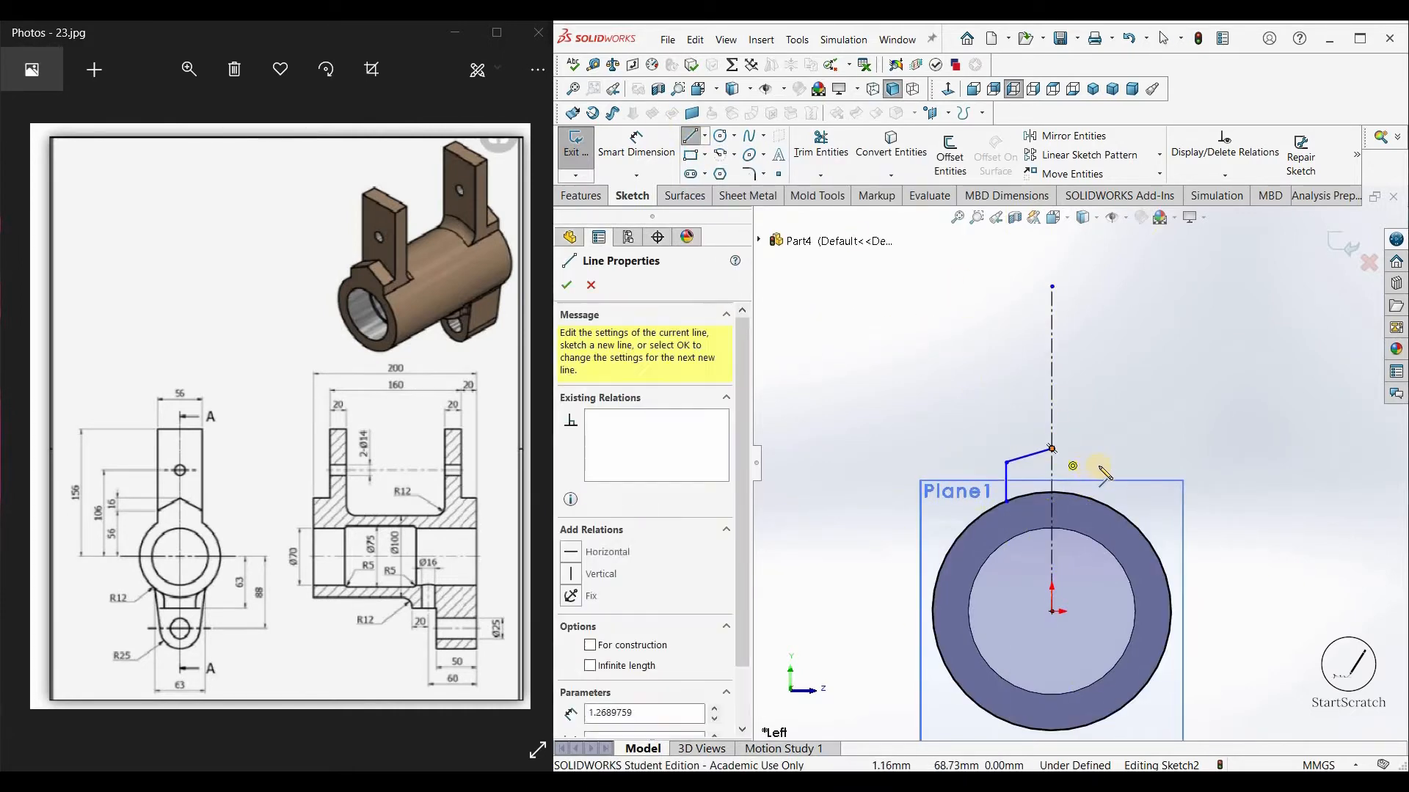
pyautogui.click(1100, 462)
pyautogui.press('Escape')
# Step: Dimension both shoulder corners of the pointed profile 56 mm vertically above the origin
pyautogui.click(651, 140)
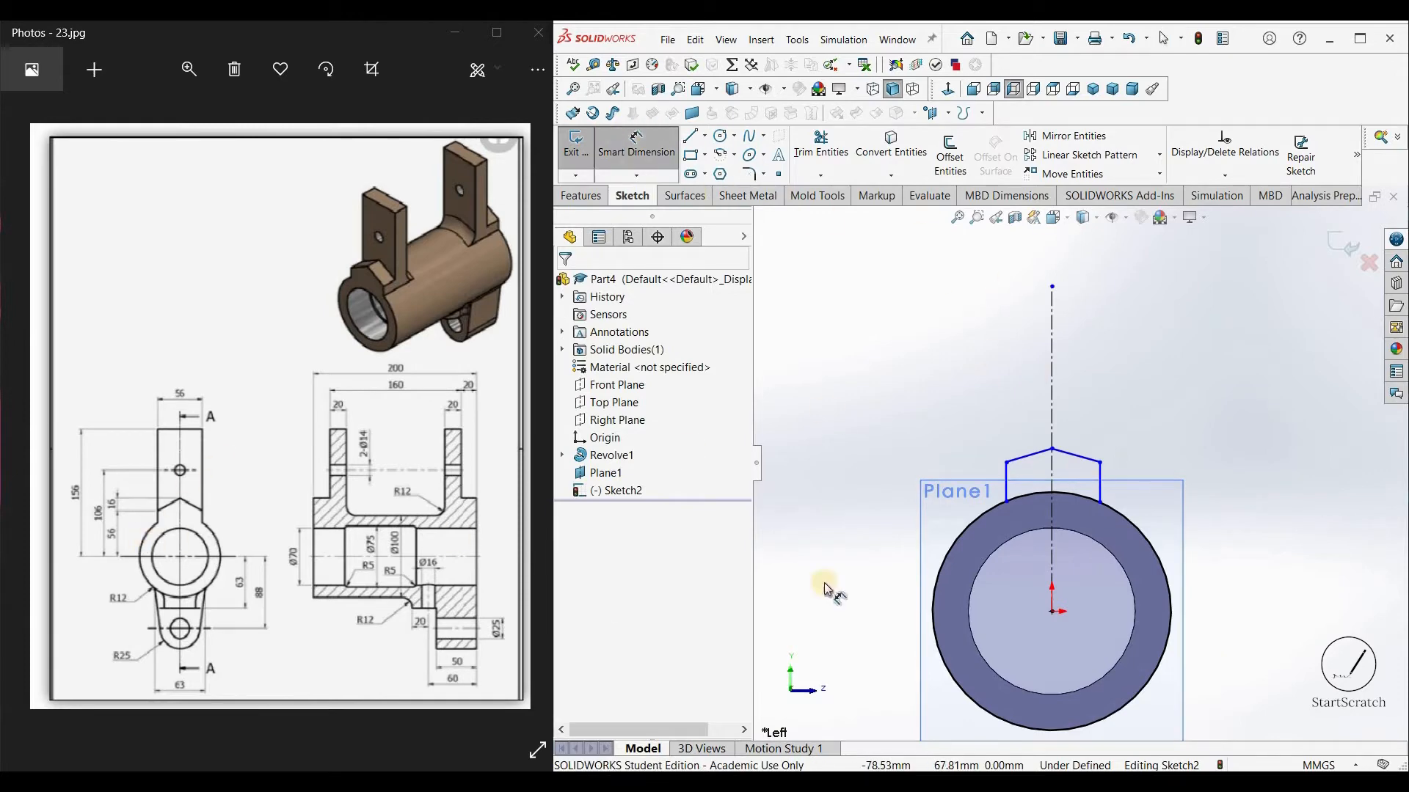
pyautogui.click(1052, 611)
pyautogui.click(1006, 463)
pyautogui.click(1052, 611)
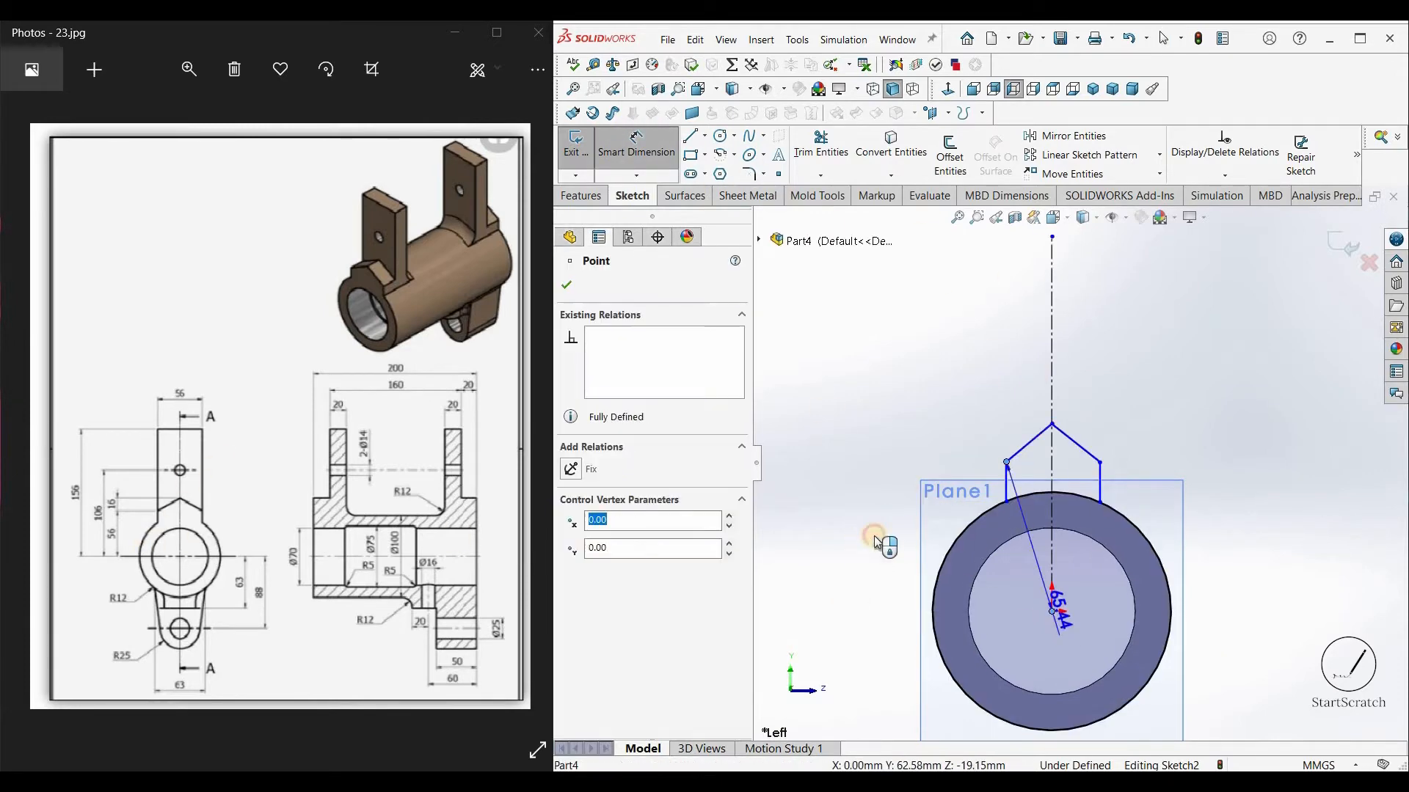
pyautogui.click(874, 536)
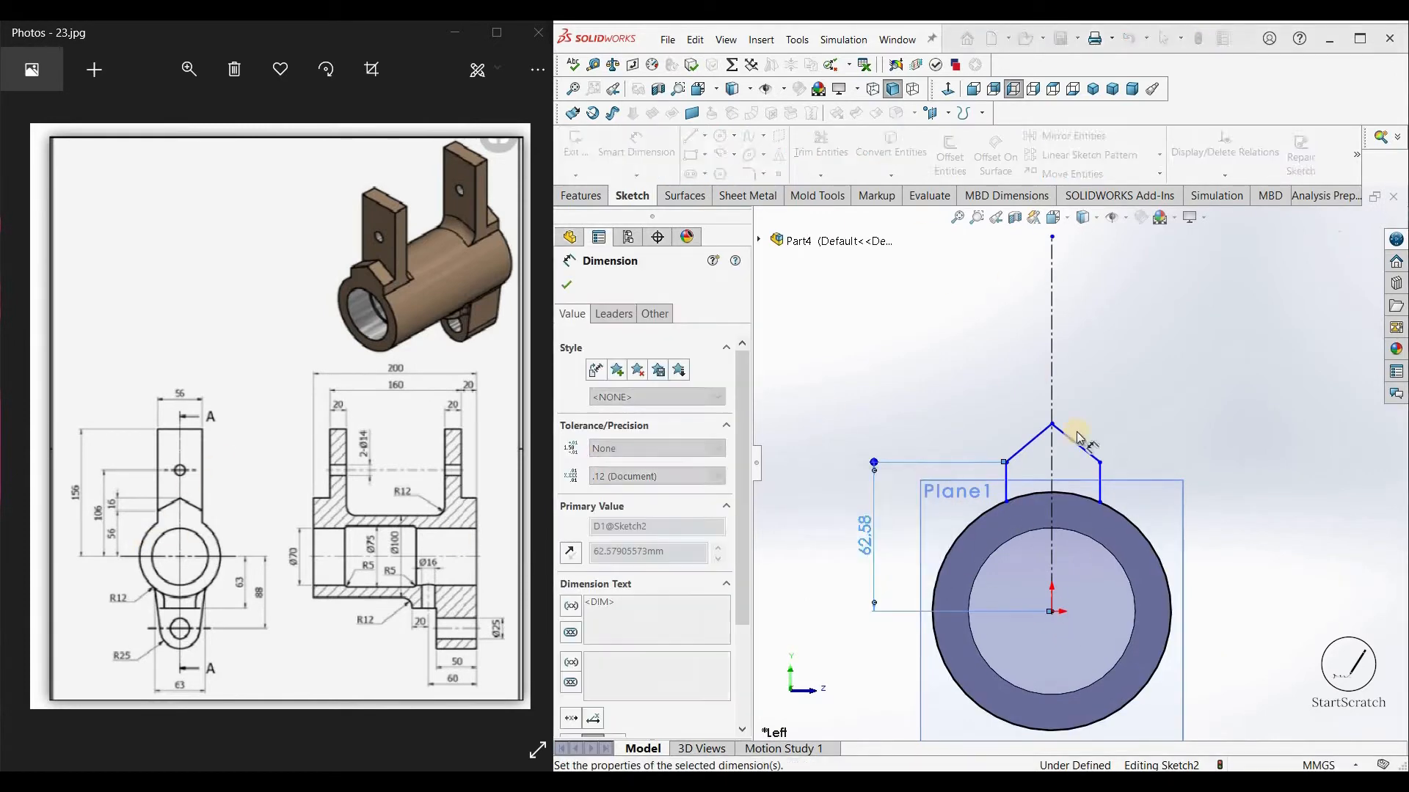
pyautogui.write('56')
pyautogui.press('Return')
pyautogui.click(1100, 462)
pyautogui.click(1052, 612)
pyautogui.click(1241, 548)
pyautogui.write('56')
pyautogui.press('Return')
# Step: Dimension the profile's peak 16 mm vertically above its left shoulder corner
pyautogui.click(1006, 478)
pyautogui.click(1052, 424)
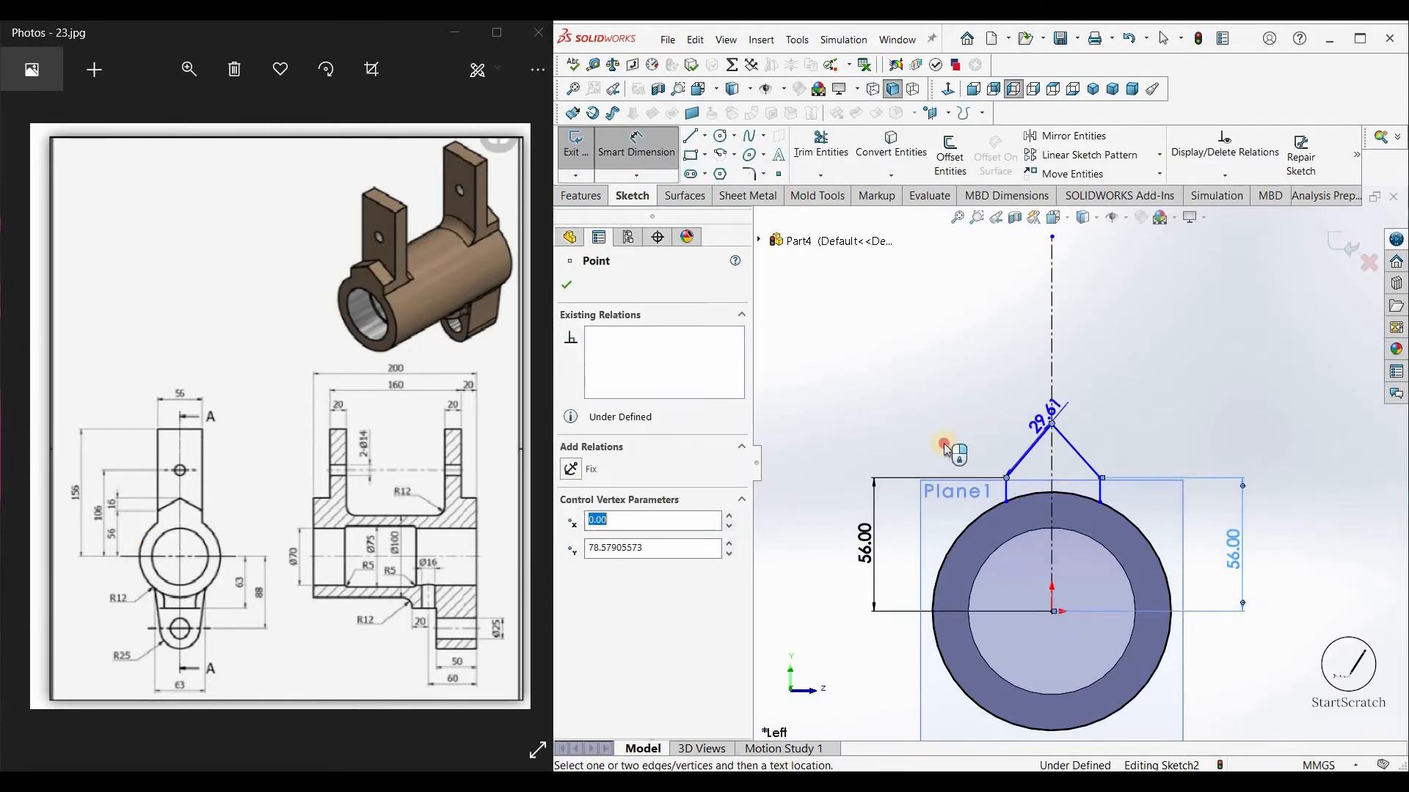
pyautogui.click(944, 443)
pyautogui.write('16')
pyautogui.press('Return')
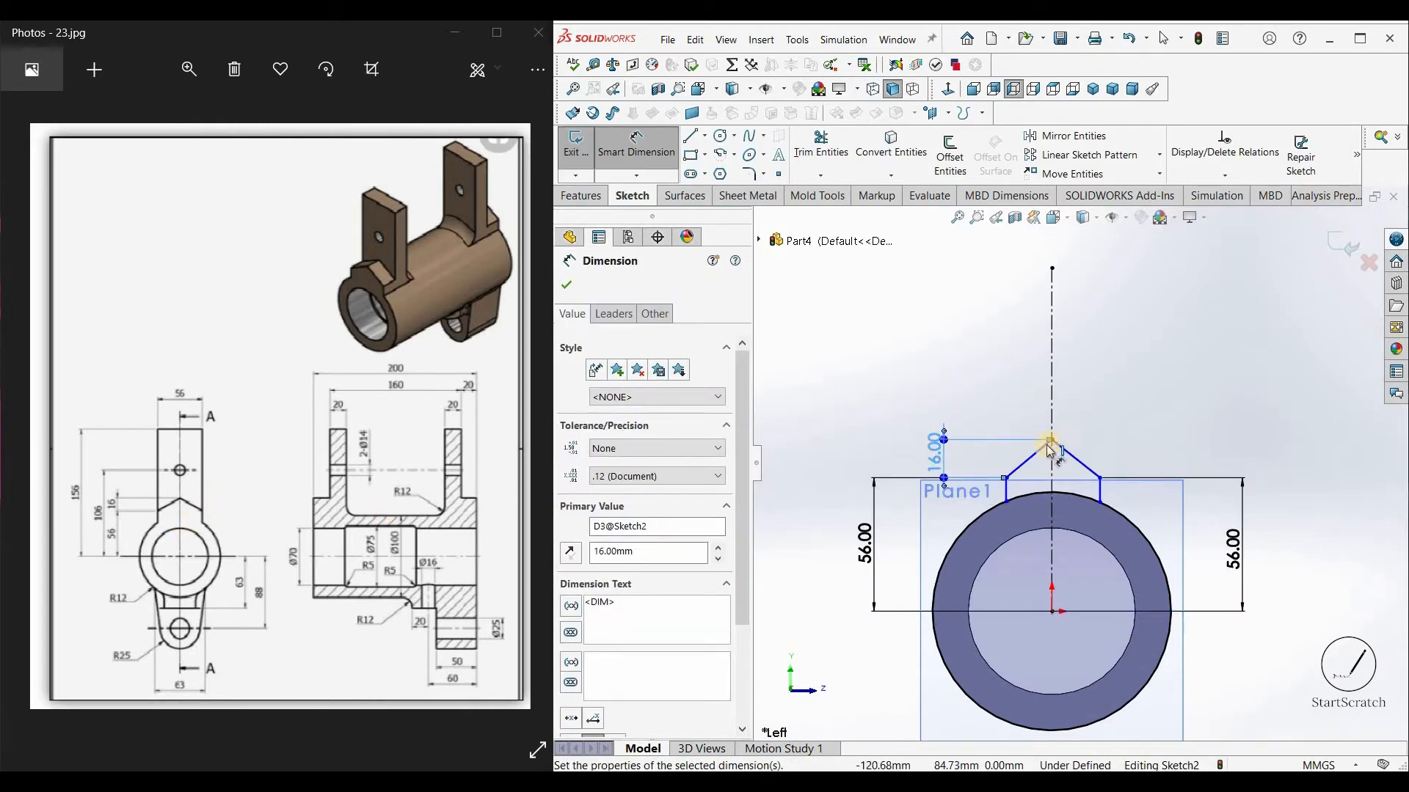
# Step: Power trim the converted circle outside the pointed profile's two vertical sides
pyautogui.click(848, 151)
pyautogui.moveTo(947, 531); pyautogui.dragTo(1191, 537)
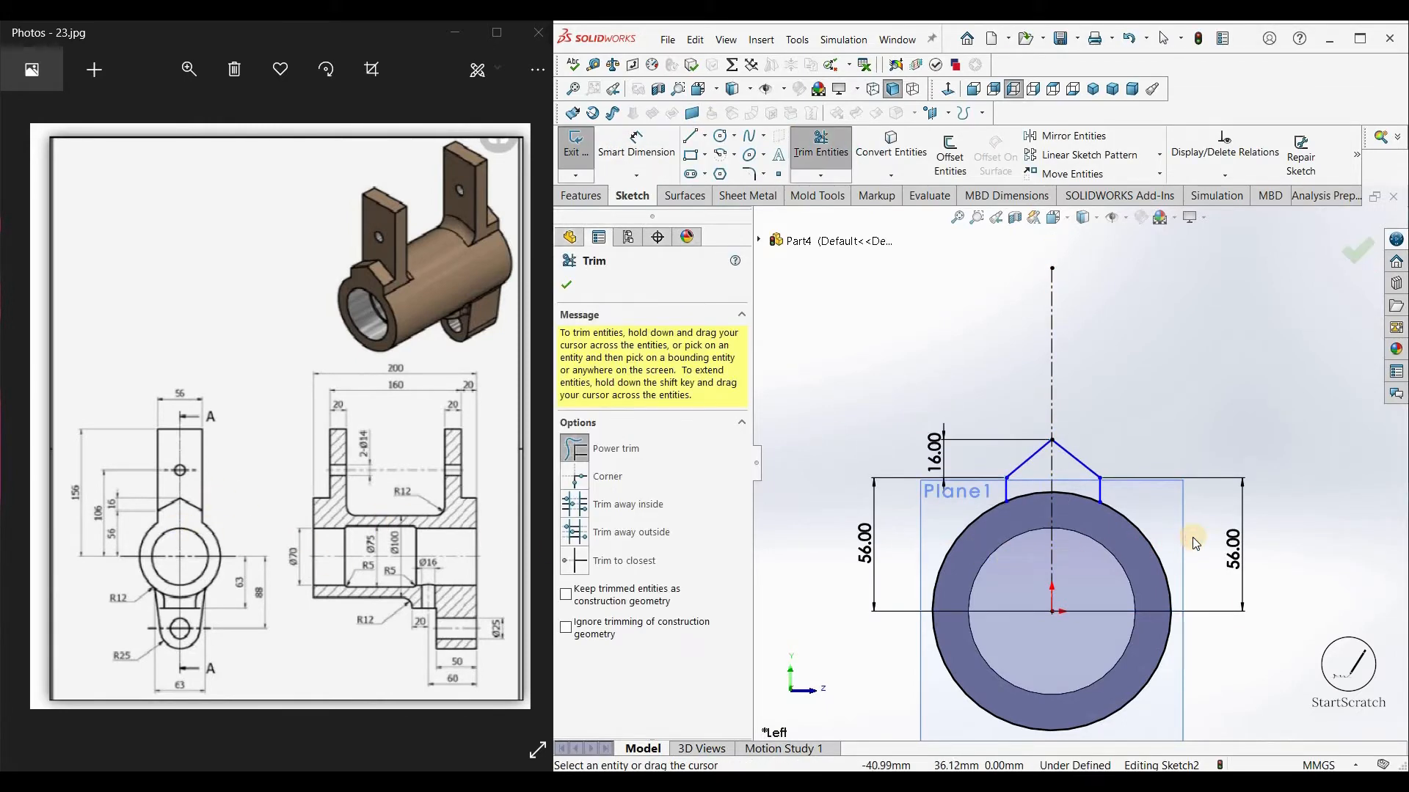
pyautogui.click(568, 287)
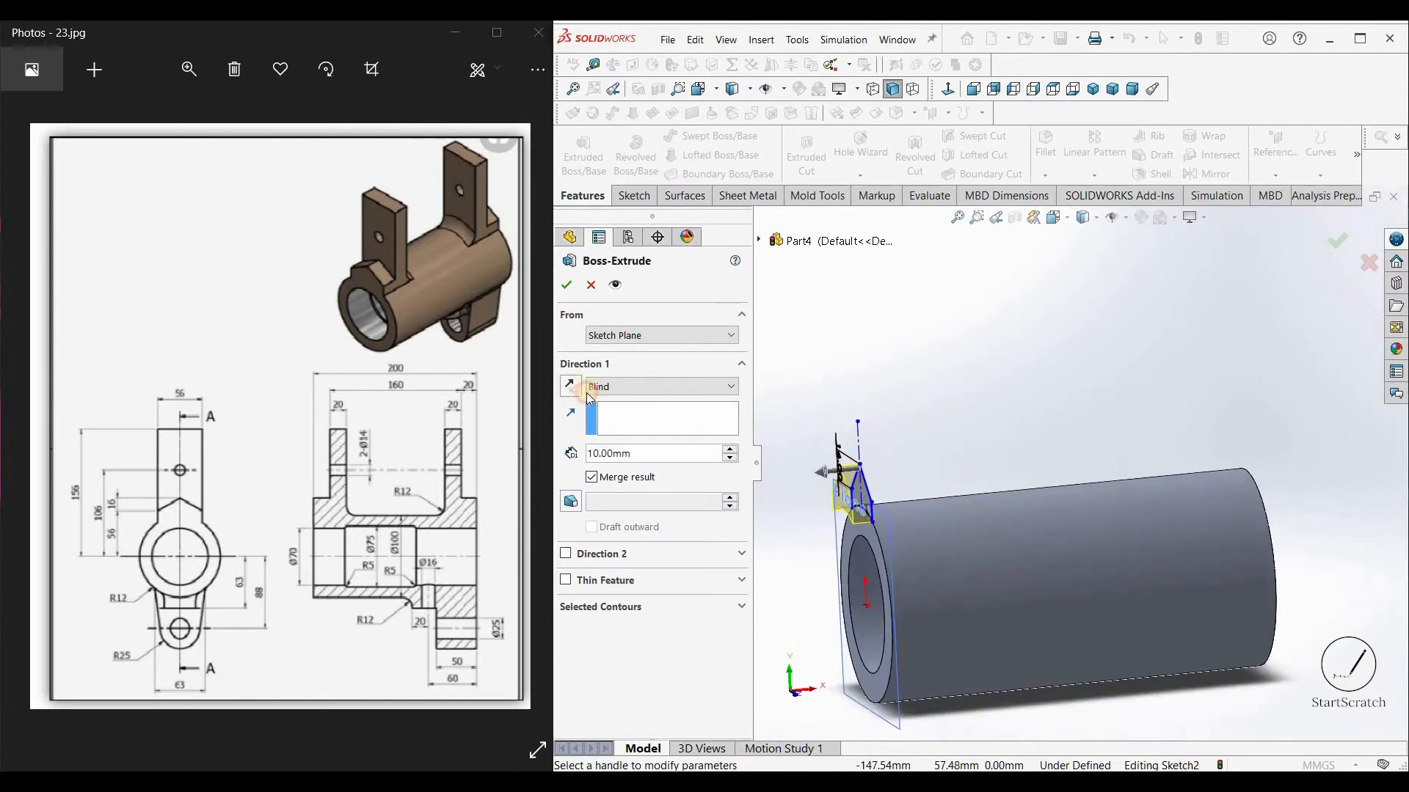
# Step: Extrude the pointed profile as a 20 mm blind boss, reversed to run along the tube's body
pyautogui.click(638, 452)
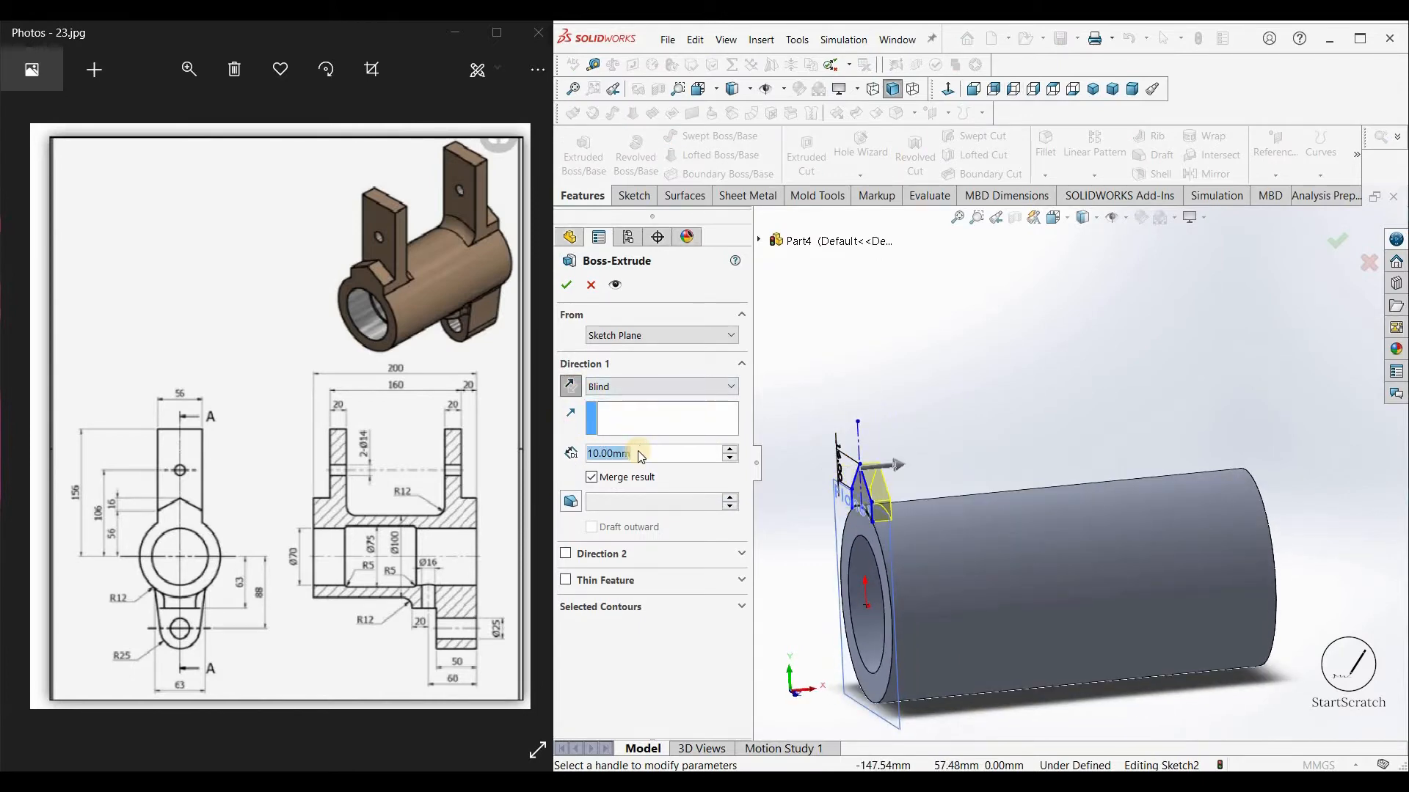
pyautogui.write('20')
pyautogui.press('Return')
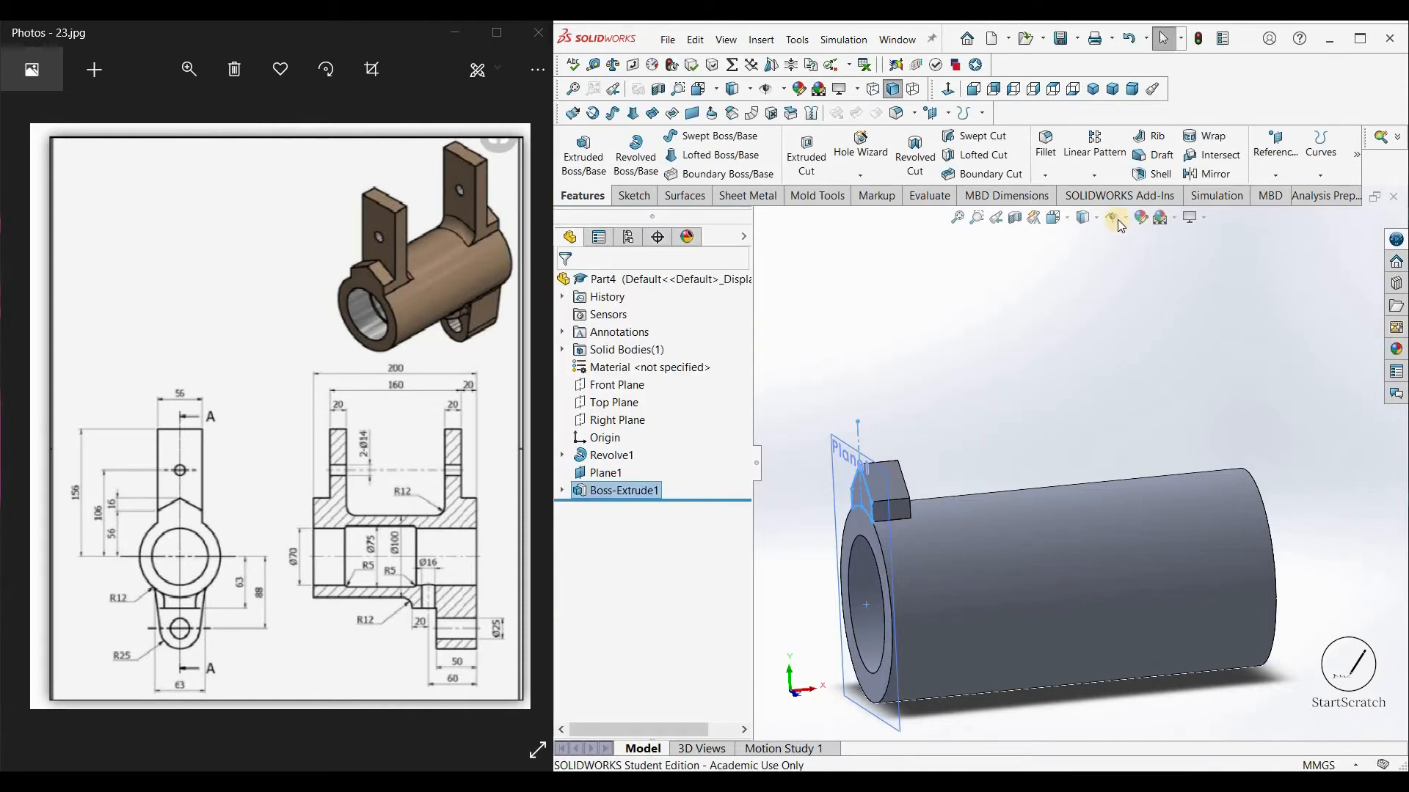
# Step: Create a reference plane offset 20 mm from the tube's front end face, with the offset flipped toward the tube's body
pyautogui.click(1276, 152)
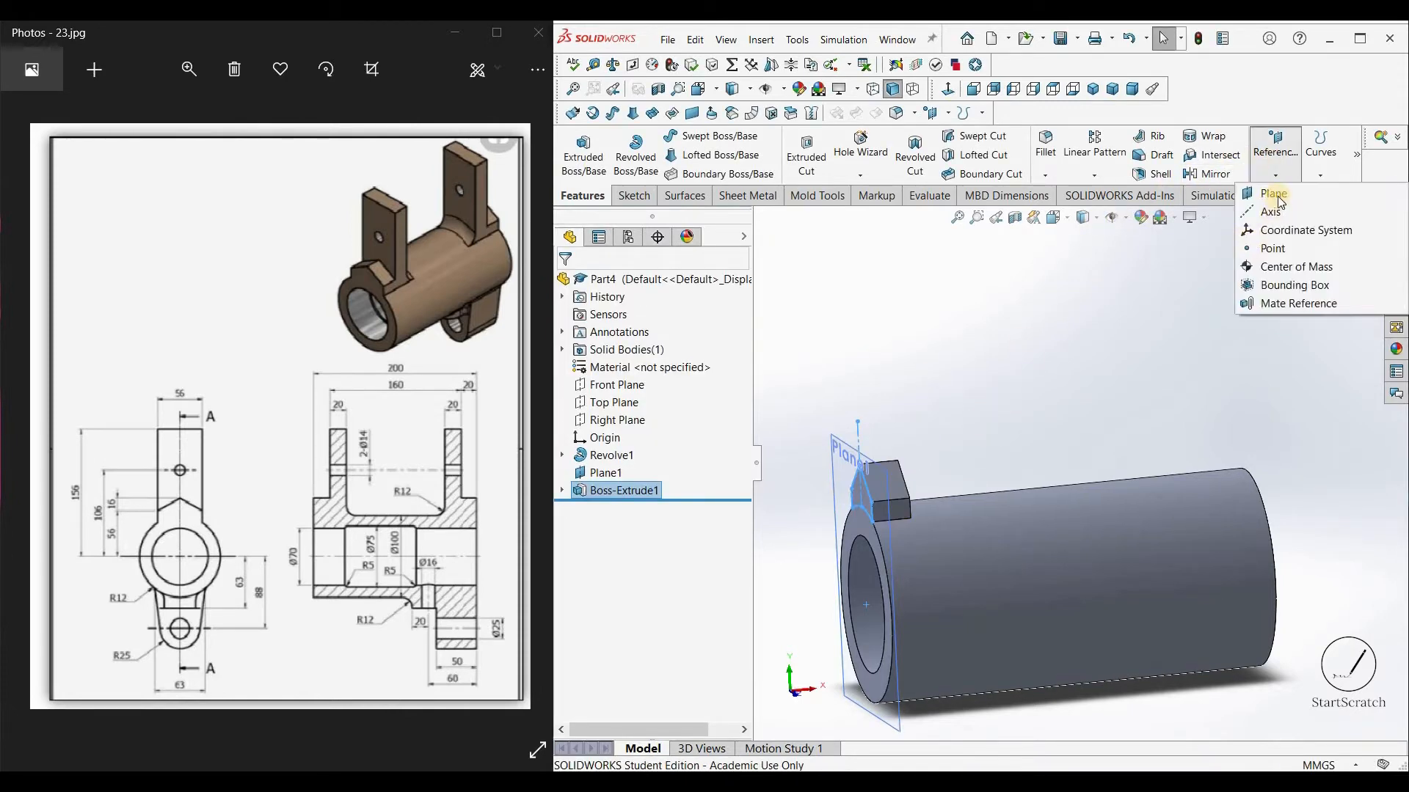
pyautogui.click(1291, 193)
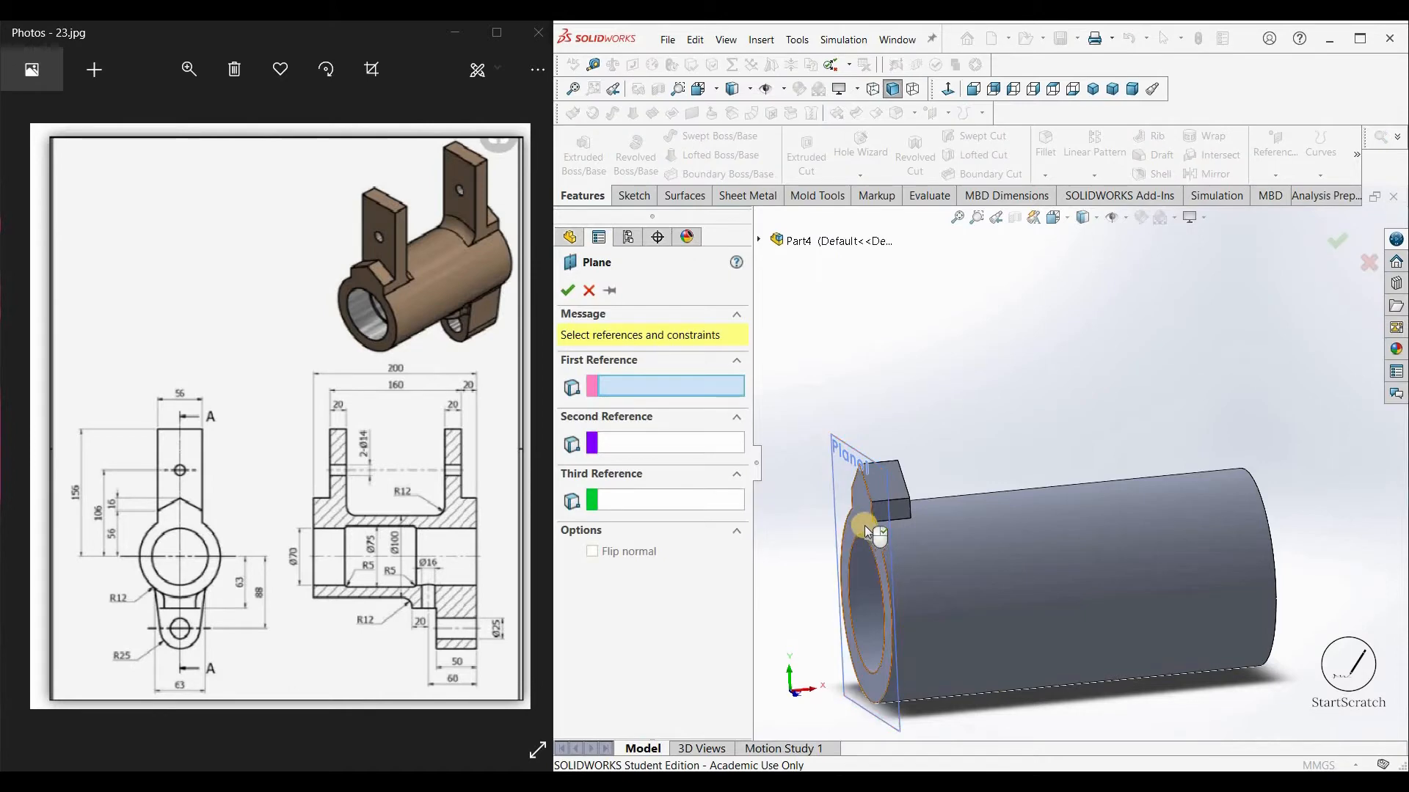
pyautogui.click(865, 539)
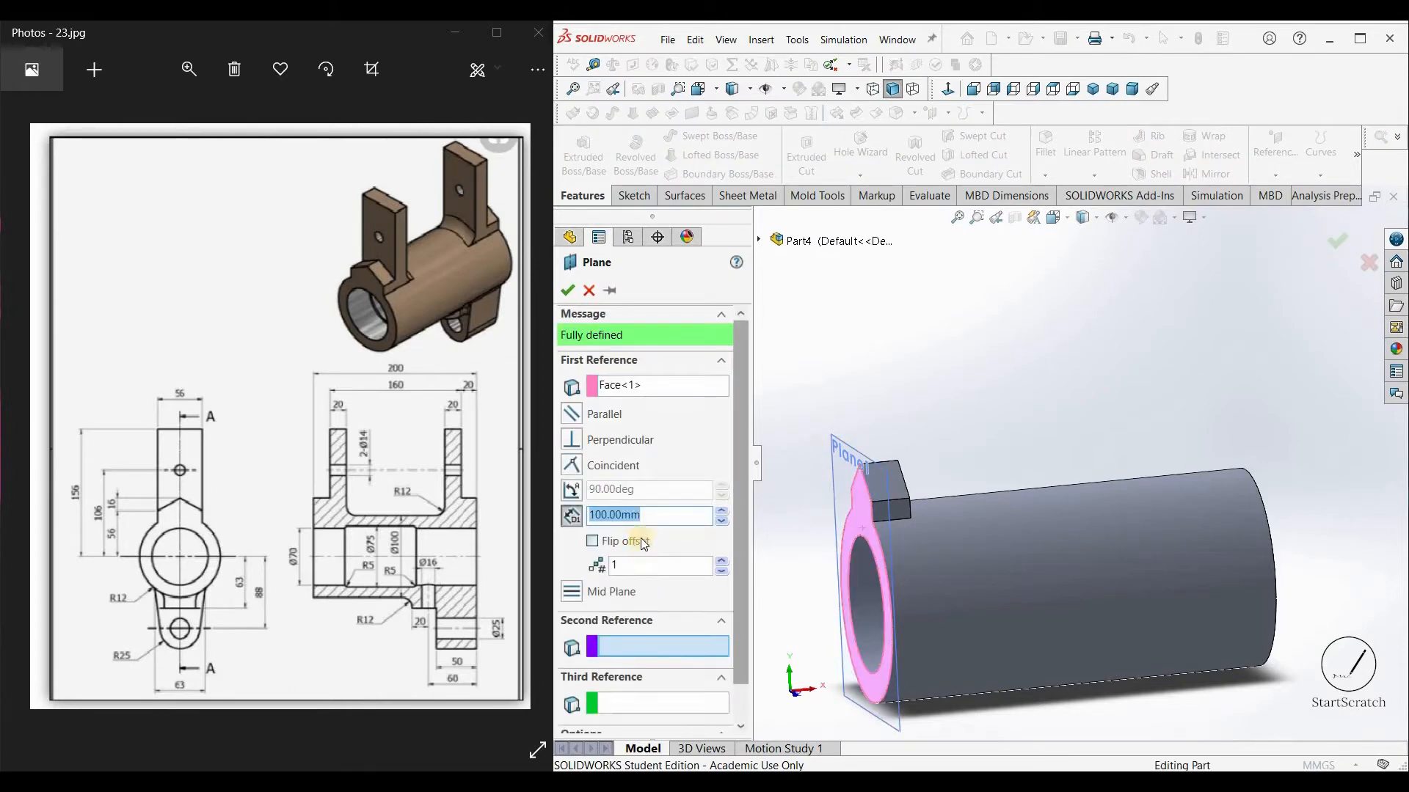
pyautogui.click(592, 542)
pyautogui.write('20')
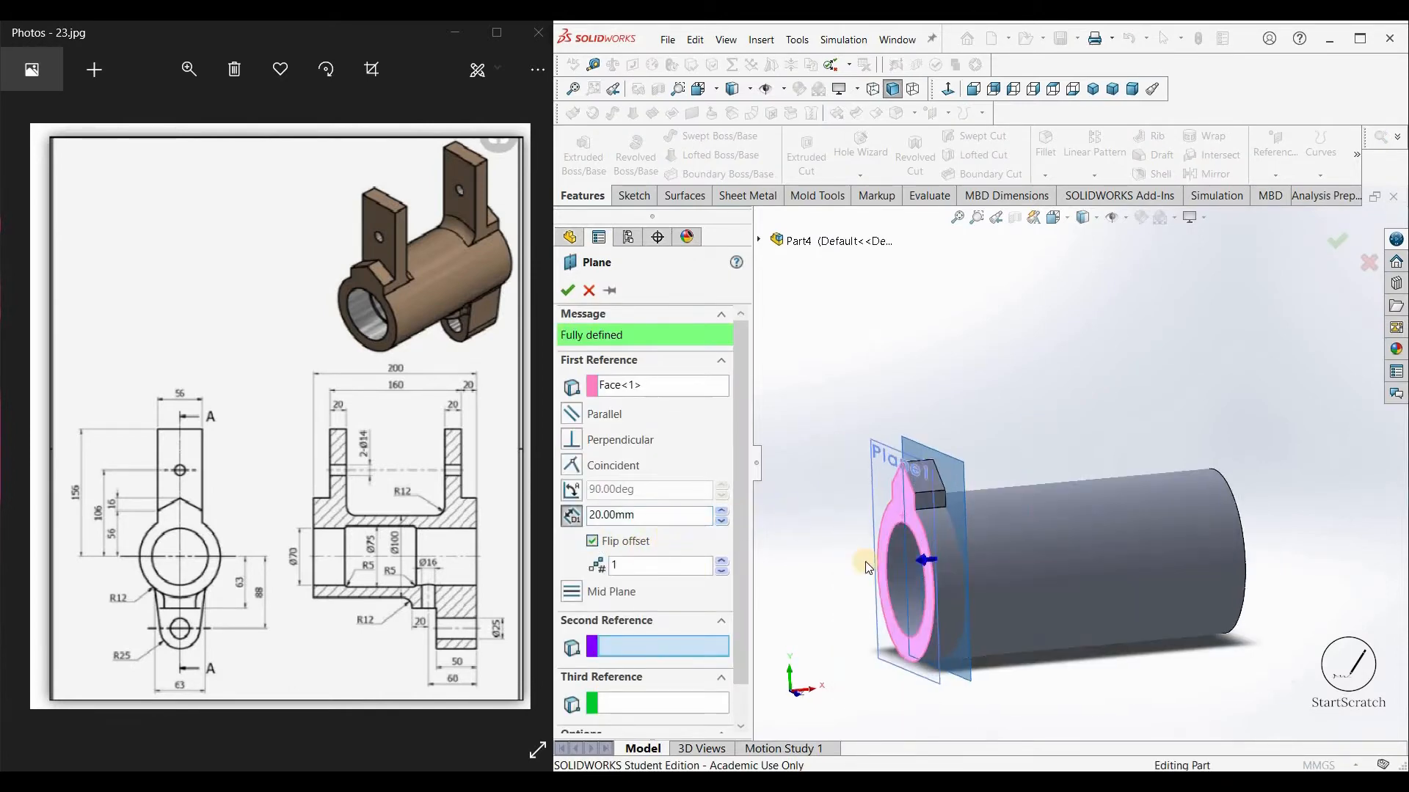
pyautogui.click(571, 292)
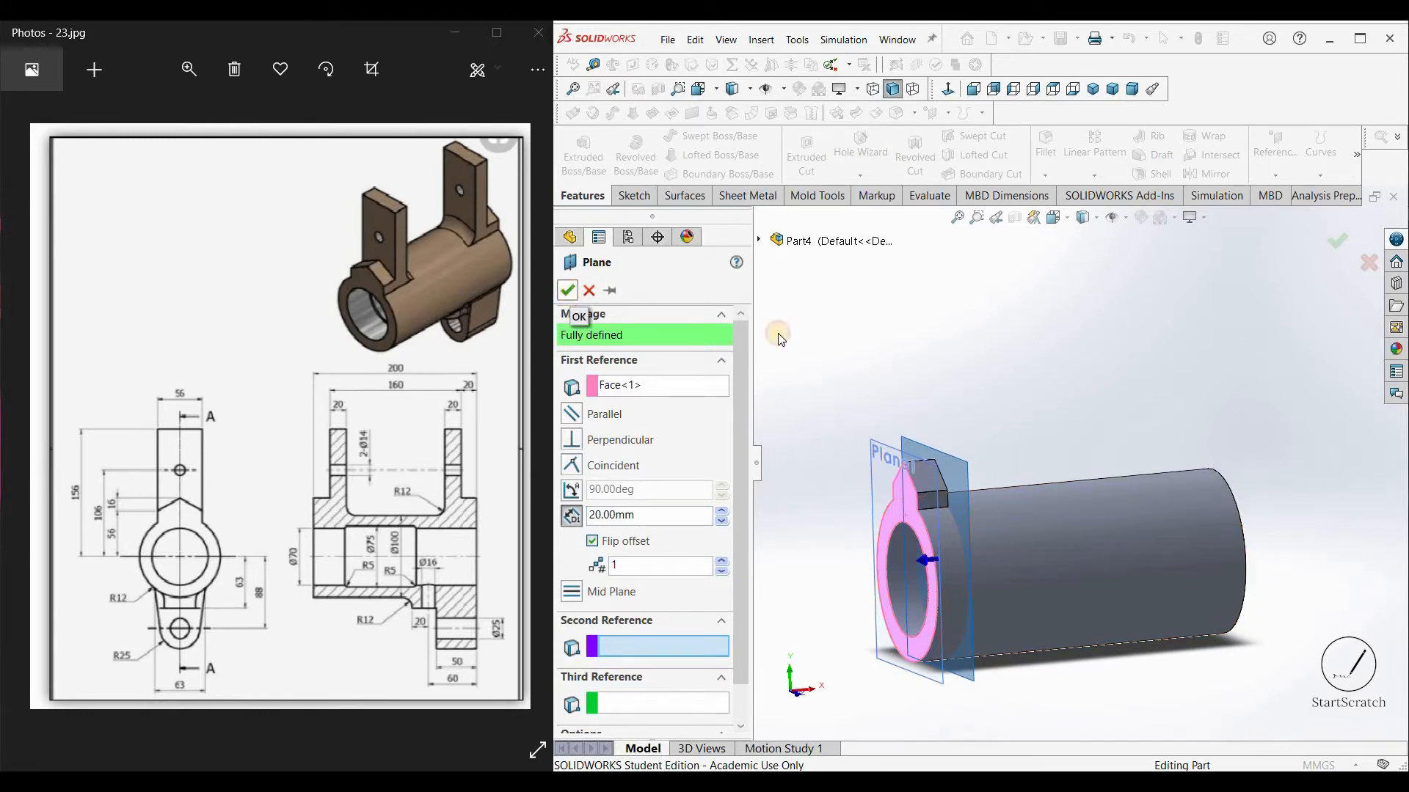
pyautogui.rightClick(963, 467)
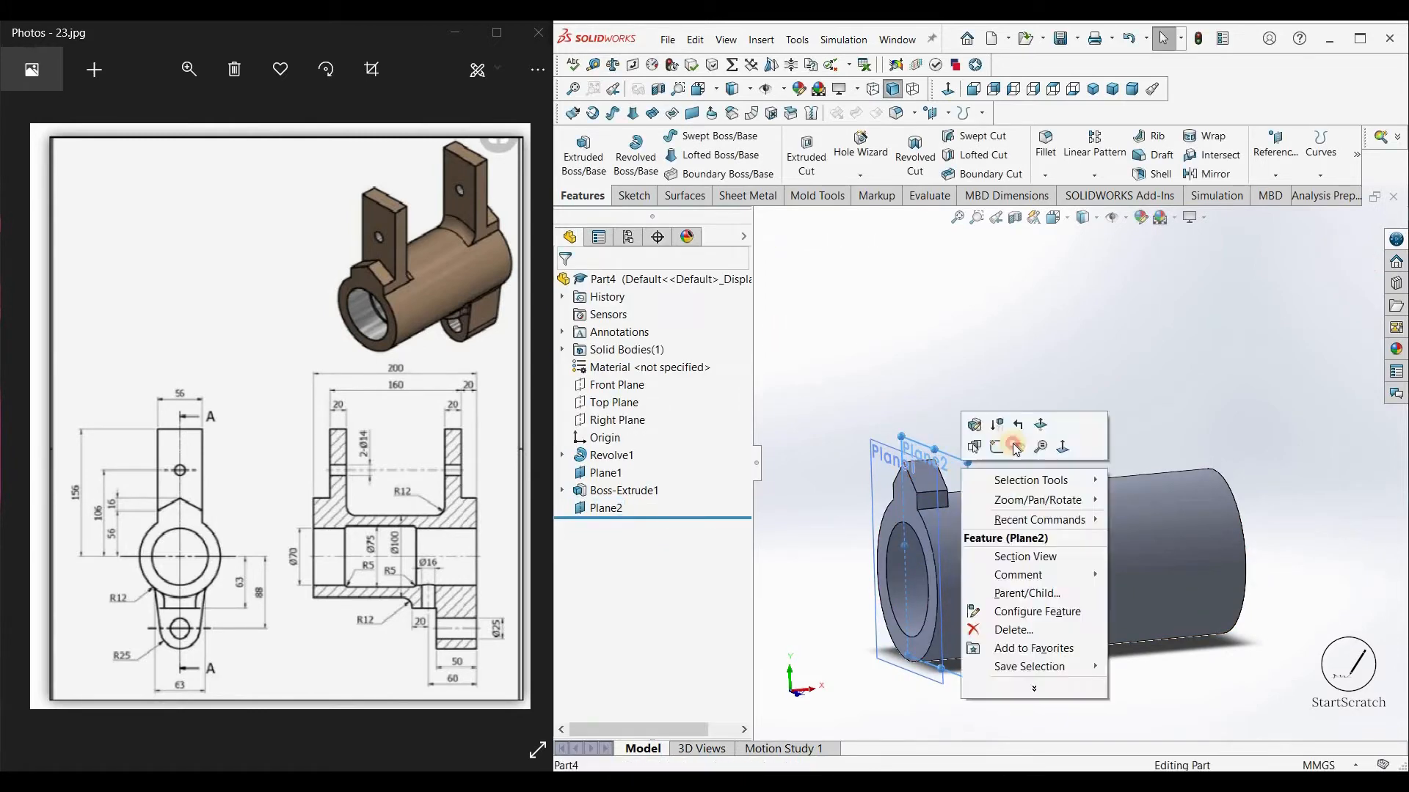
pyautogui.click(1013, 446)
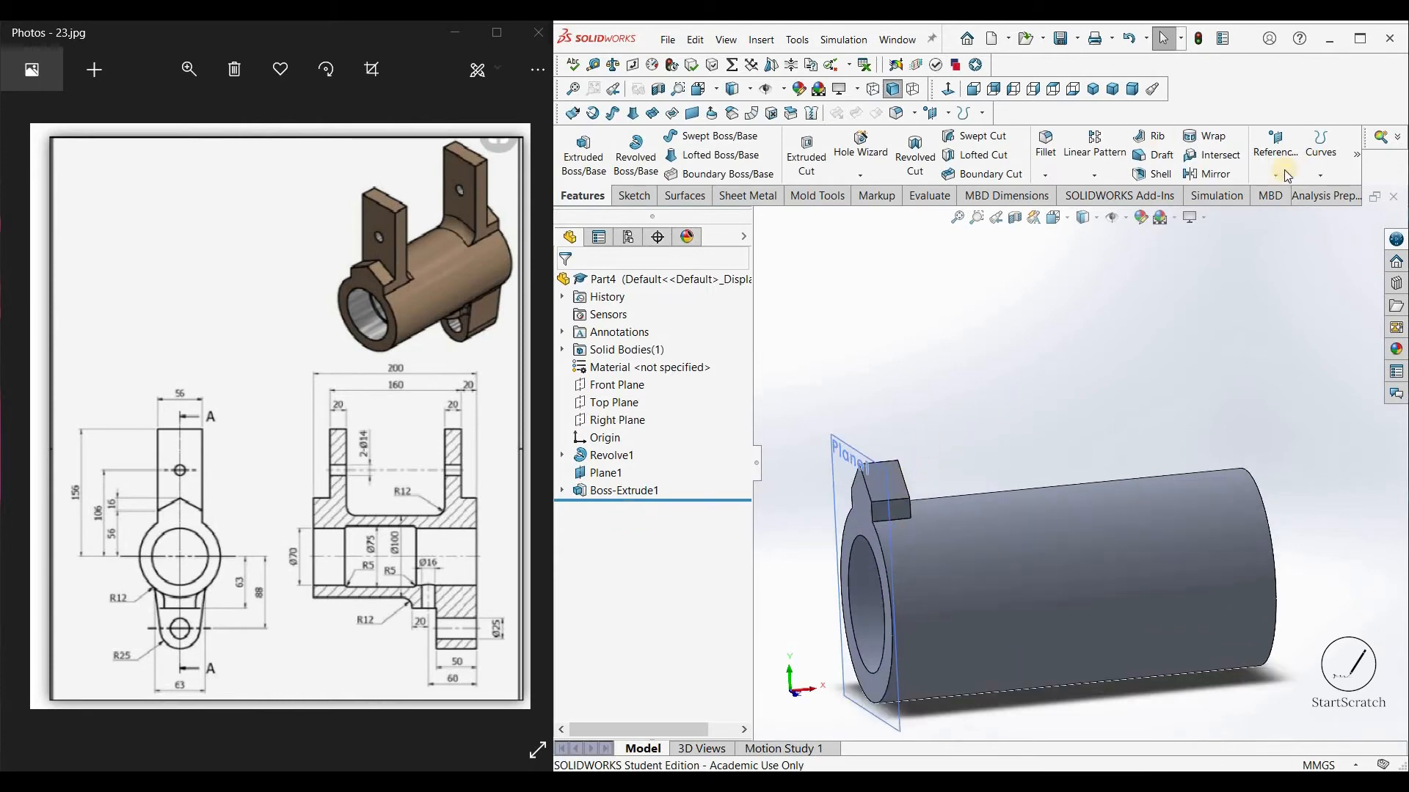
# Step: Add a new reference plane behind the front end face, parallel to it, and start a sketch on it
pyautogui.click(1285, 176)
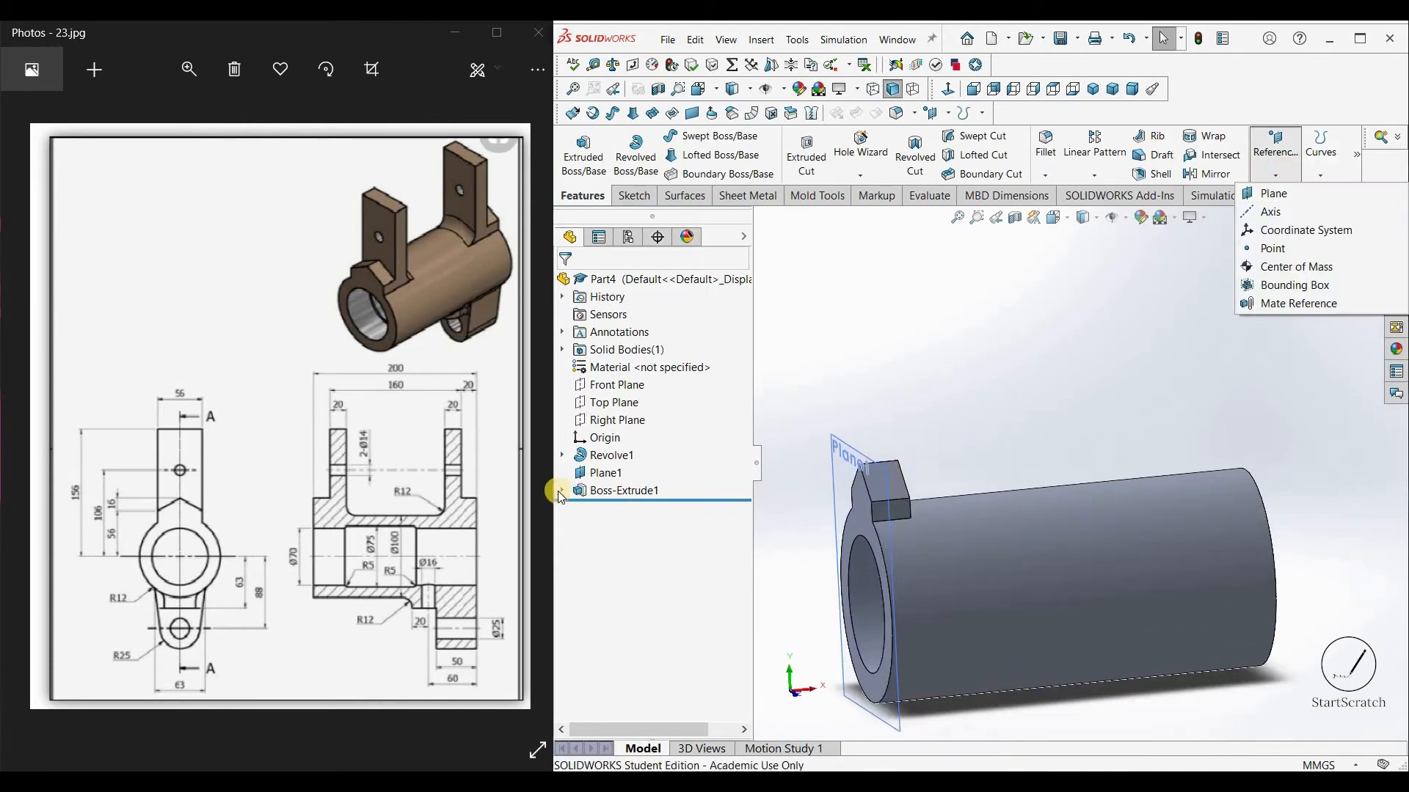
pyautogui.click(1361, 192)
pyautogui.click(865, 477)
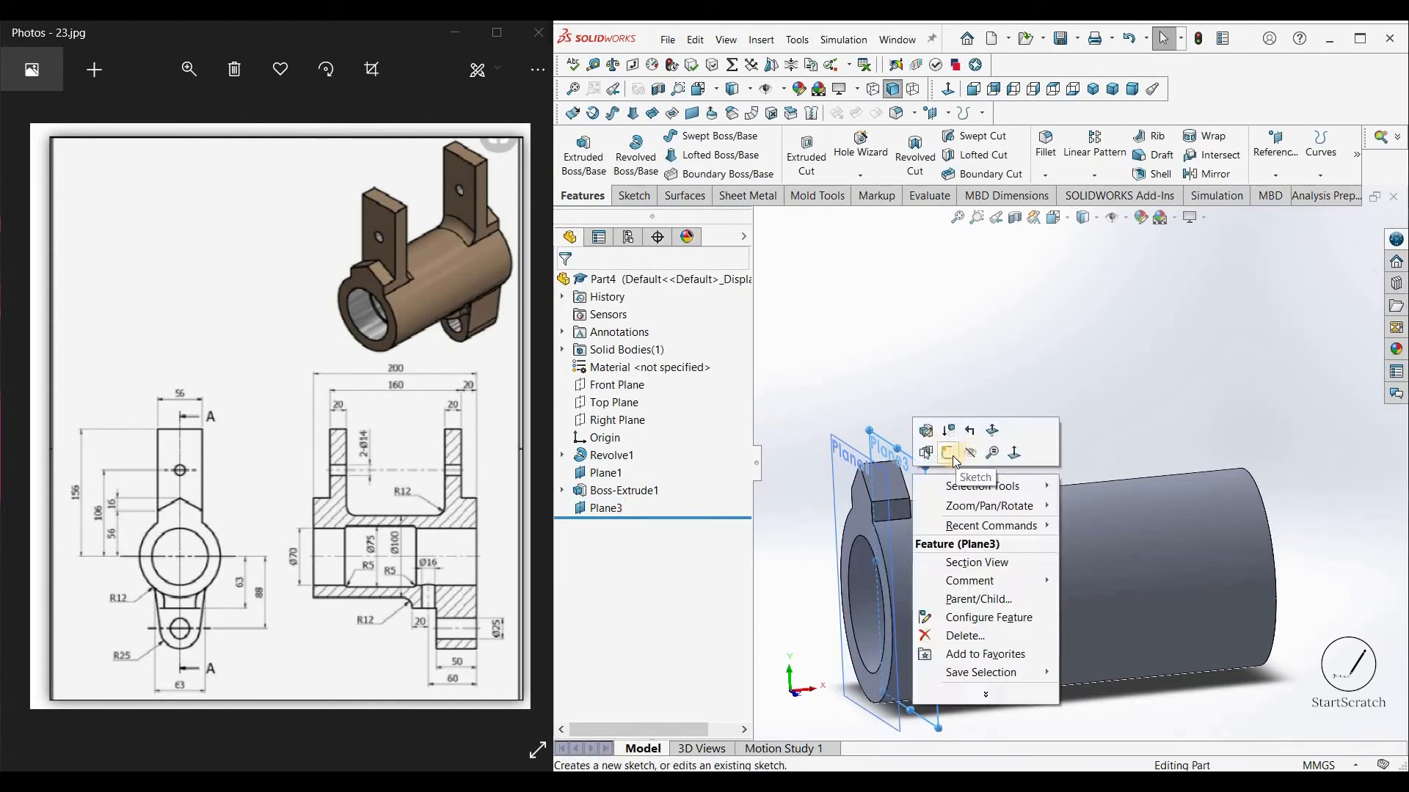
pyautogui.click(952, 456)
# Step: Draw a vertical construction line from the origin up past the pointed boss
pyautogui.rightClick(930, 396)
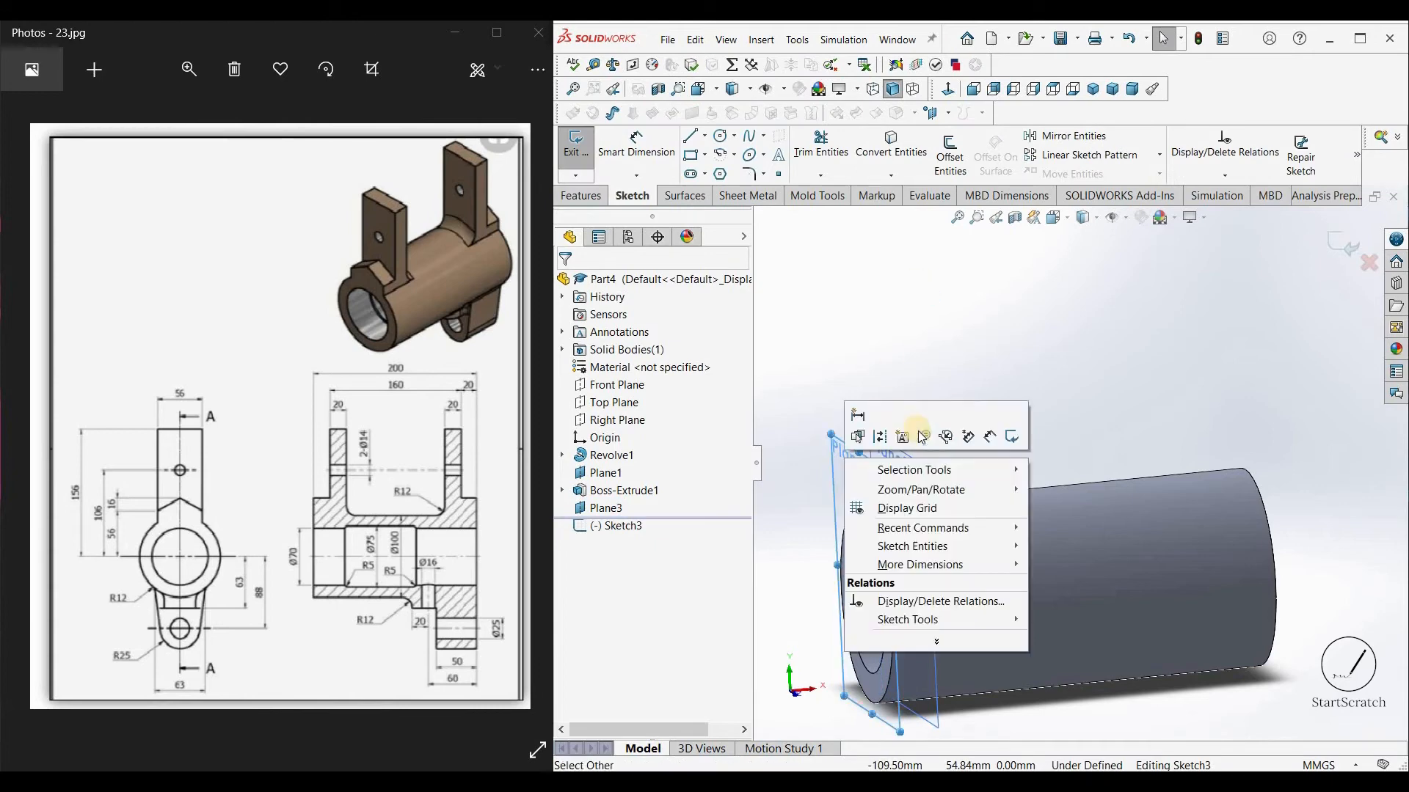
pyautogui.press('Escape')
pyautogui.press('space')
pyautogui.click(835, 530)
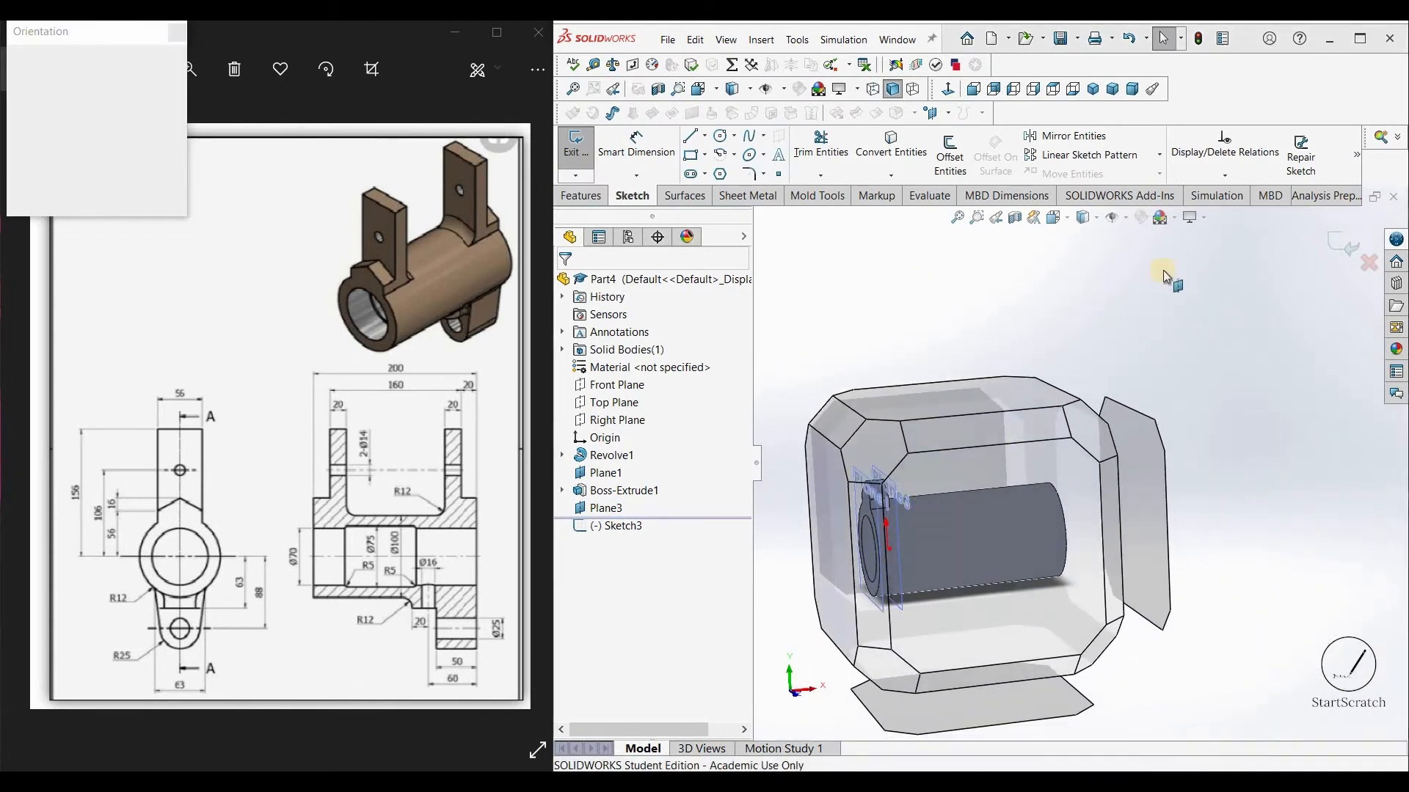
pyautogui.scroll(3, 1147, 350)
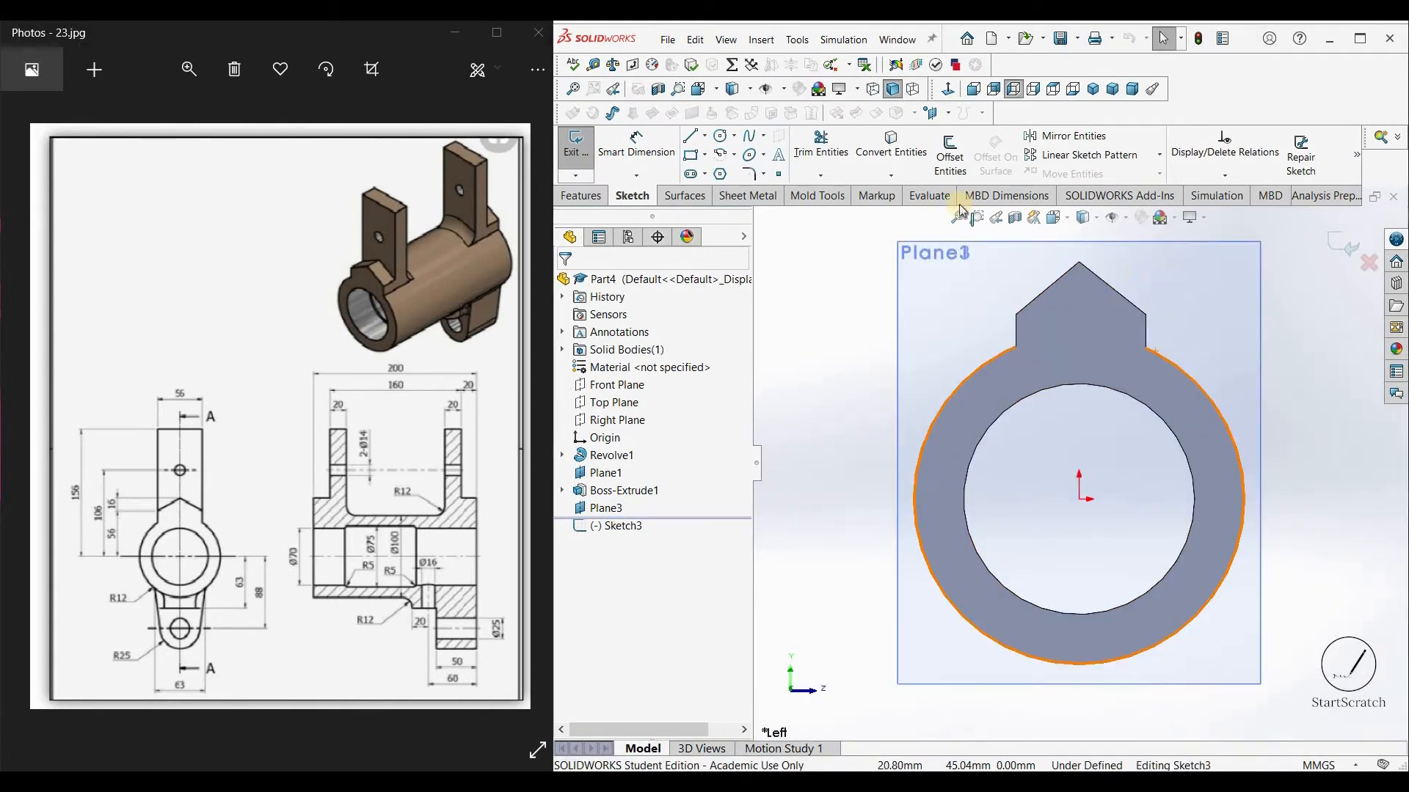
pyautogui.click(705, 136)
pyautogui.click(724, 175)
pyautogui.click(1080, 483)
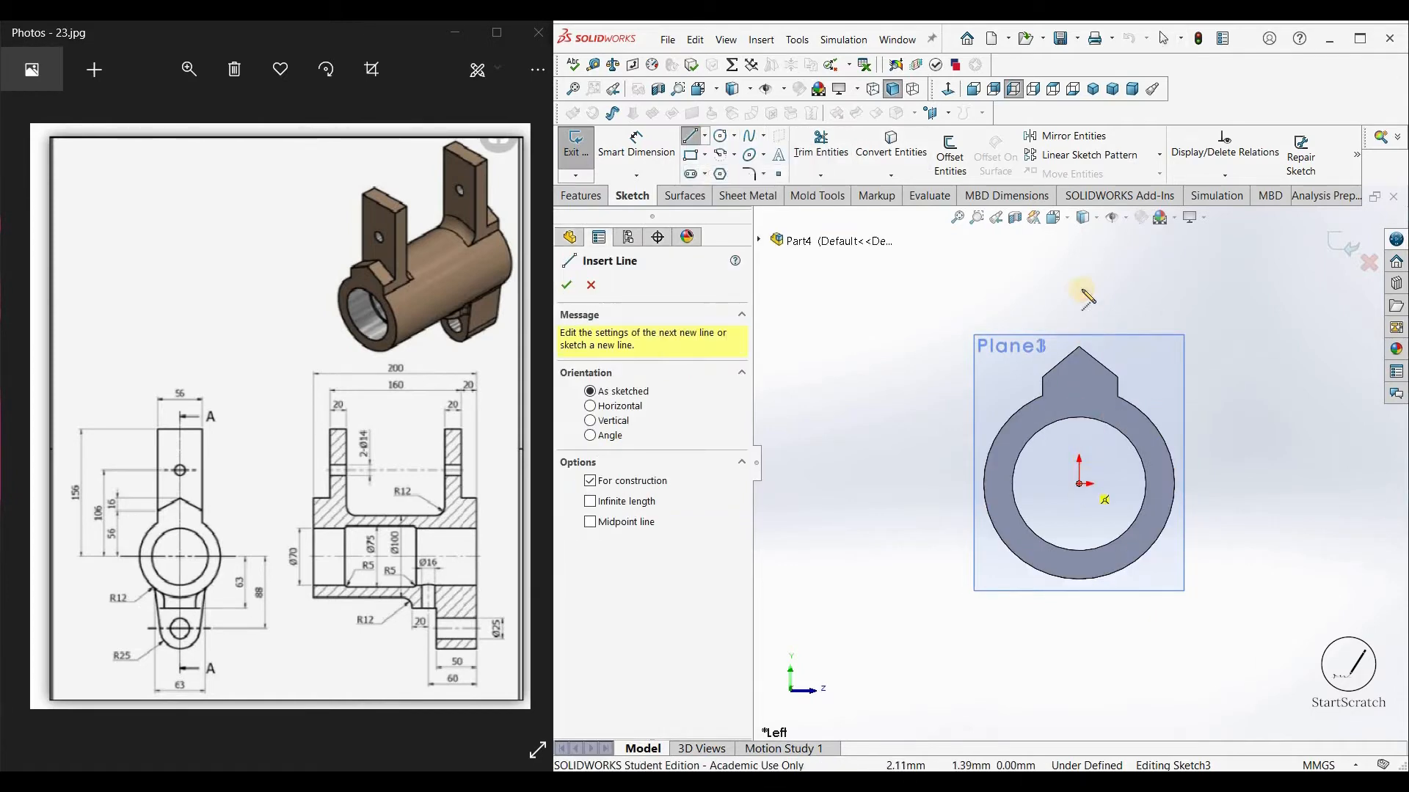
pyautogui.click(1079, 237)
# Step: Sketch an upright rectangle about 47 mm wide around the centerline above the tube, and convert the tube's outer circular edge
pyautogui.click(691, 155)
pyautogui.click(1034, 400)
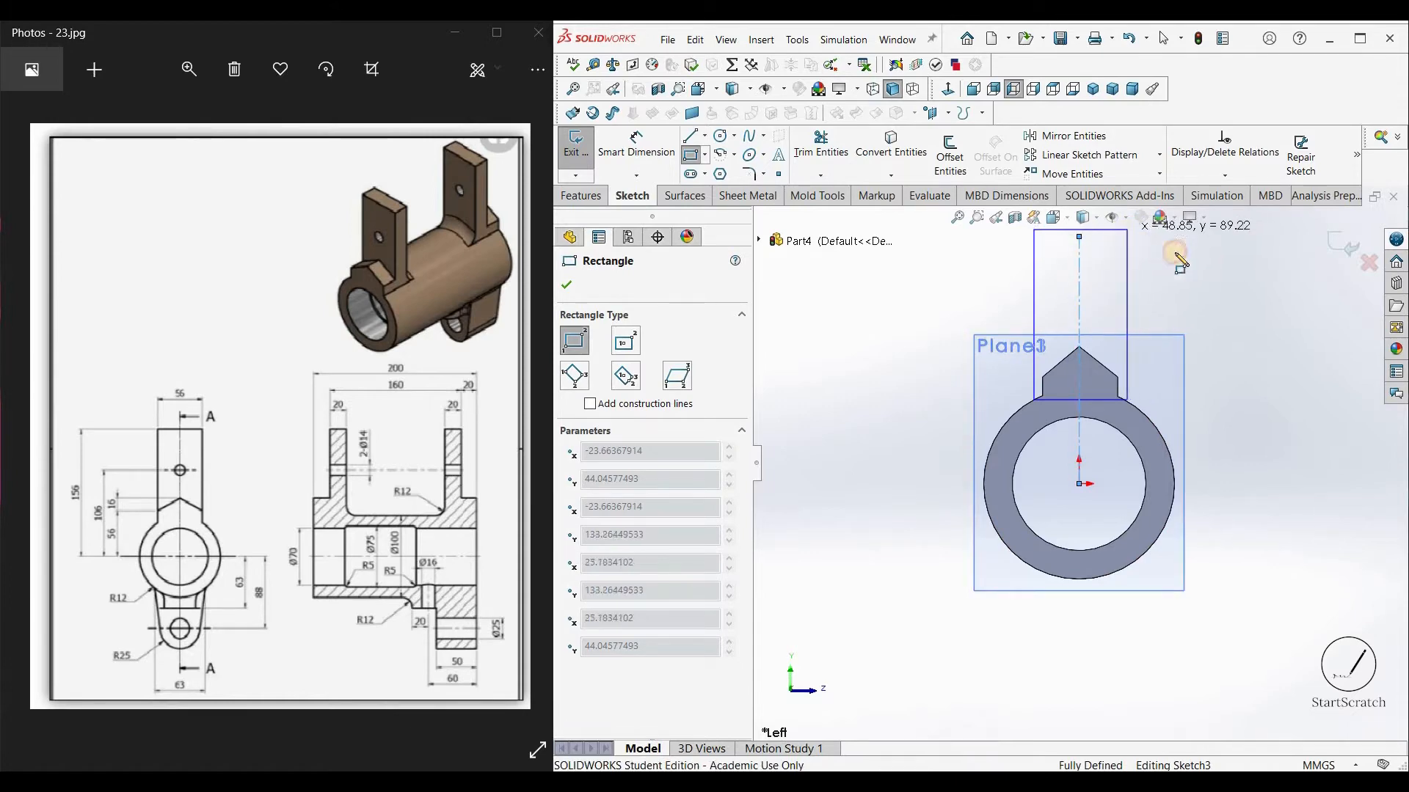
pyautogui.click(1123, 233)
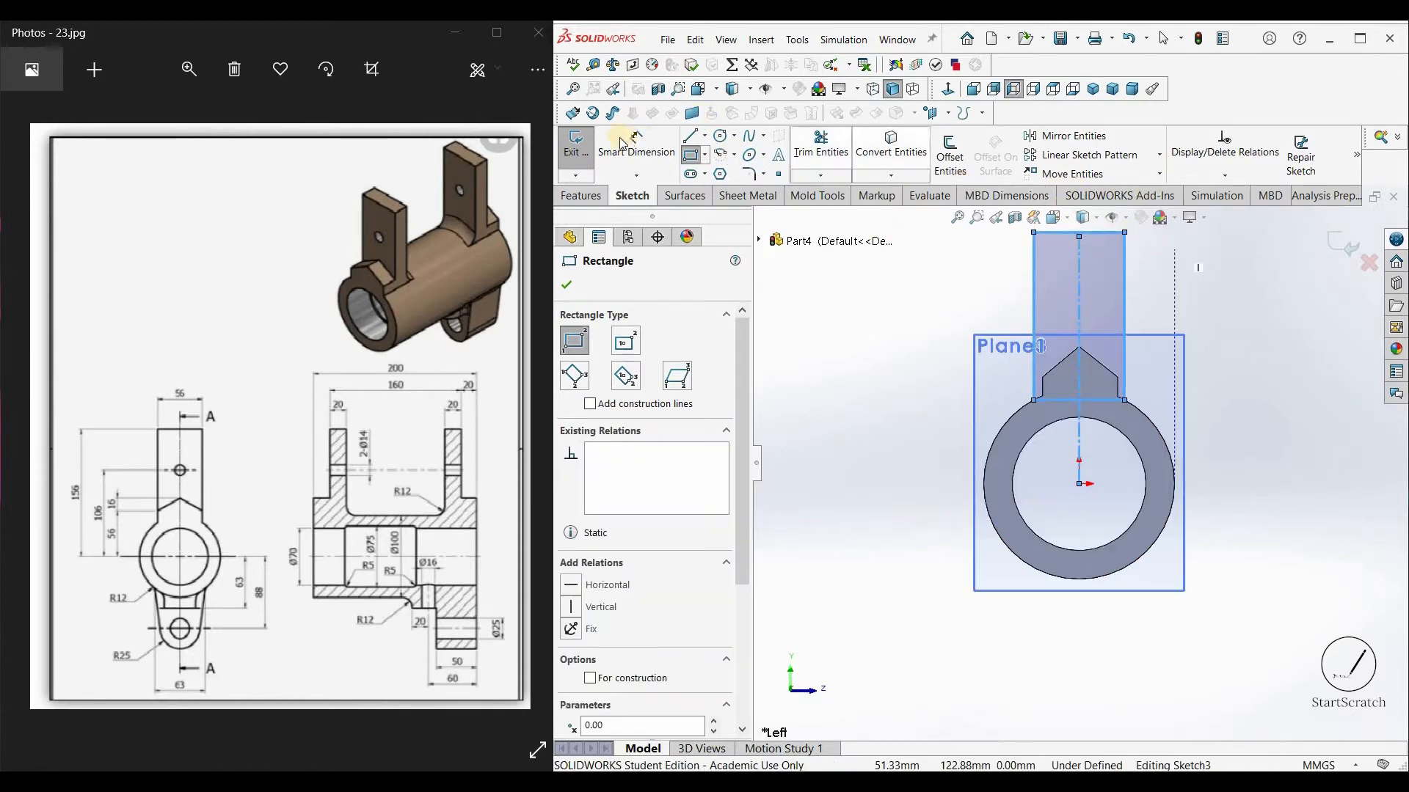
pyautogui.press('Escape')
pyautogui.click(1010, 424)
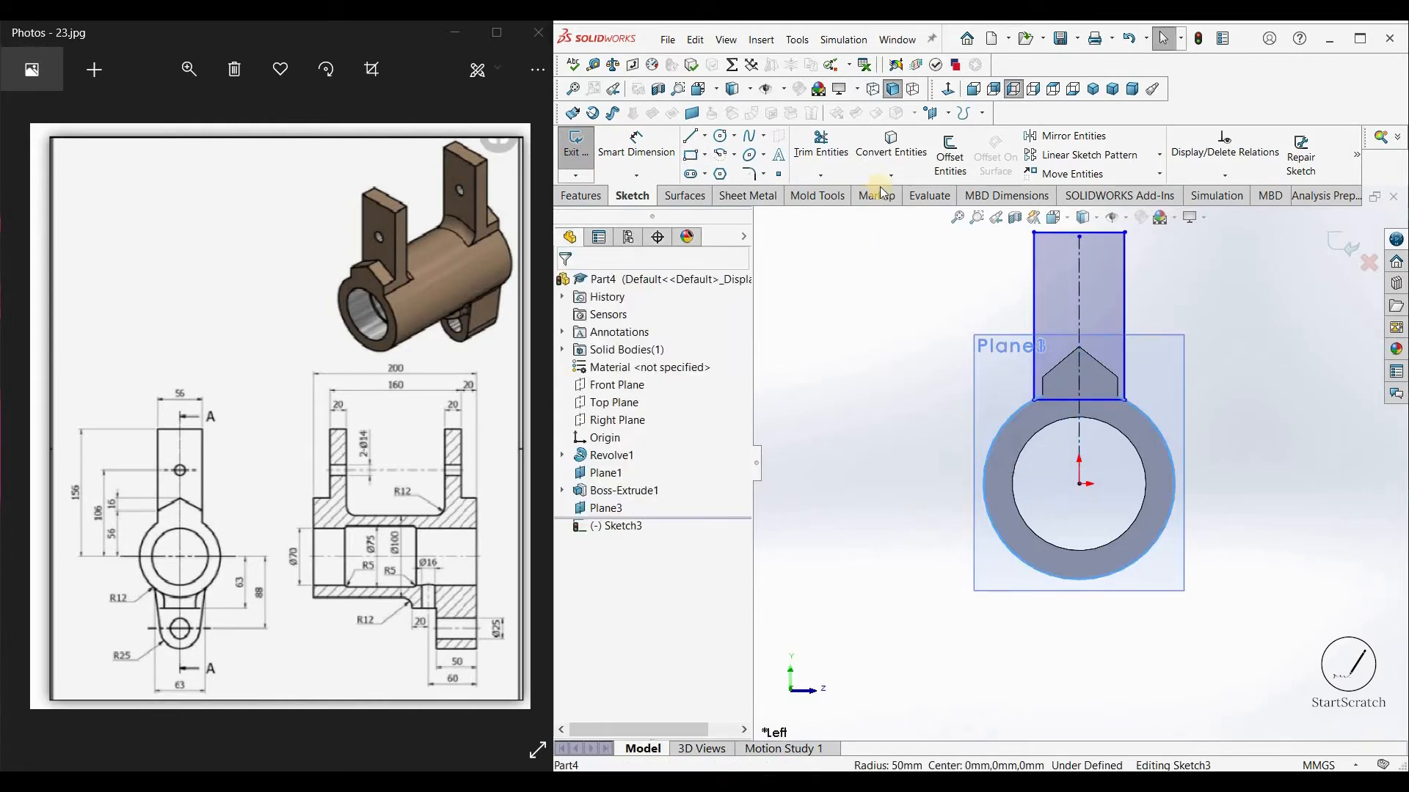
pyautogui.click(885, 156)
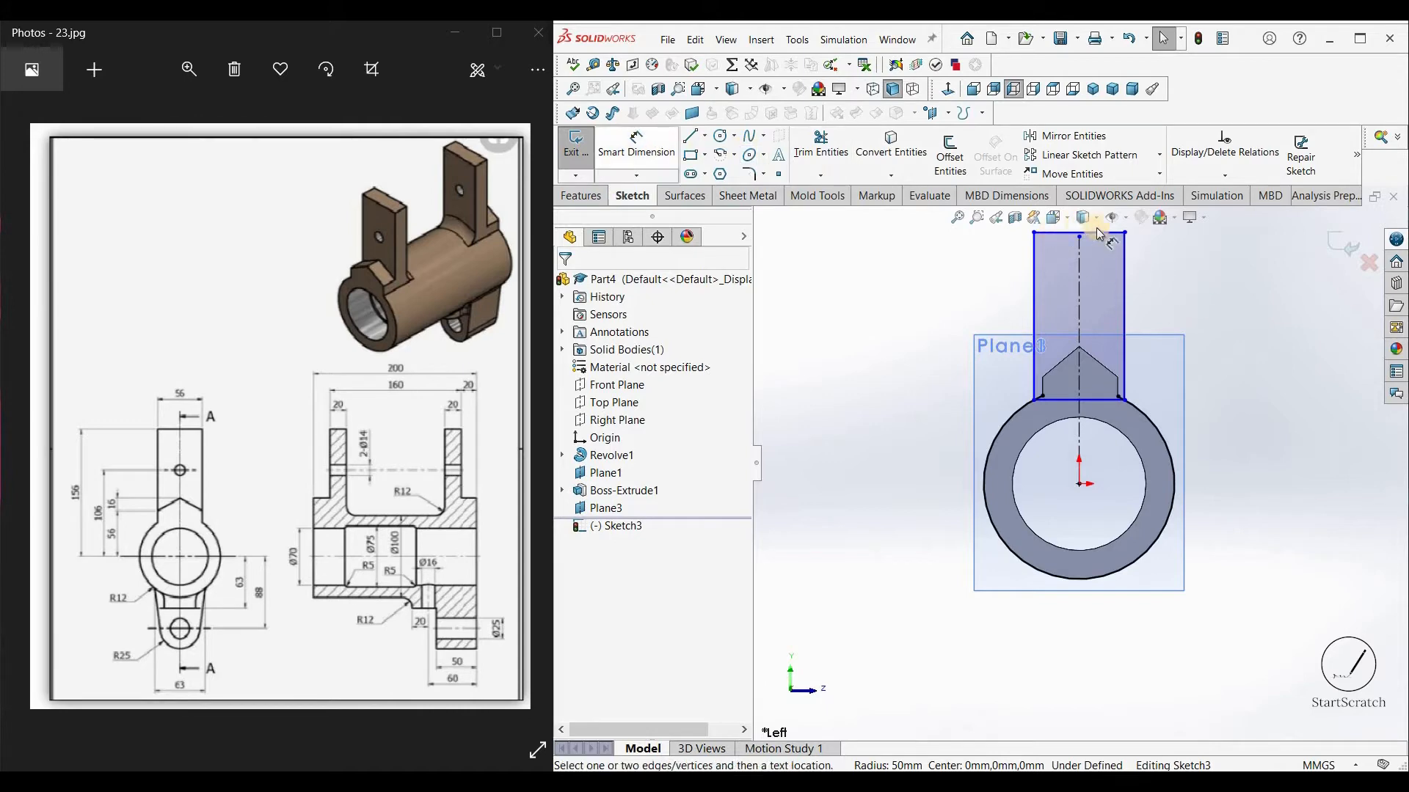
# Step: Dimension the lug rectangle's top edge and set its width to 56 mm
pyautogui.click(1147, 234)
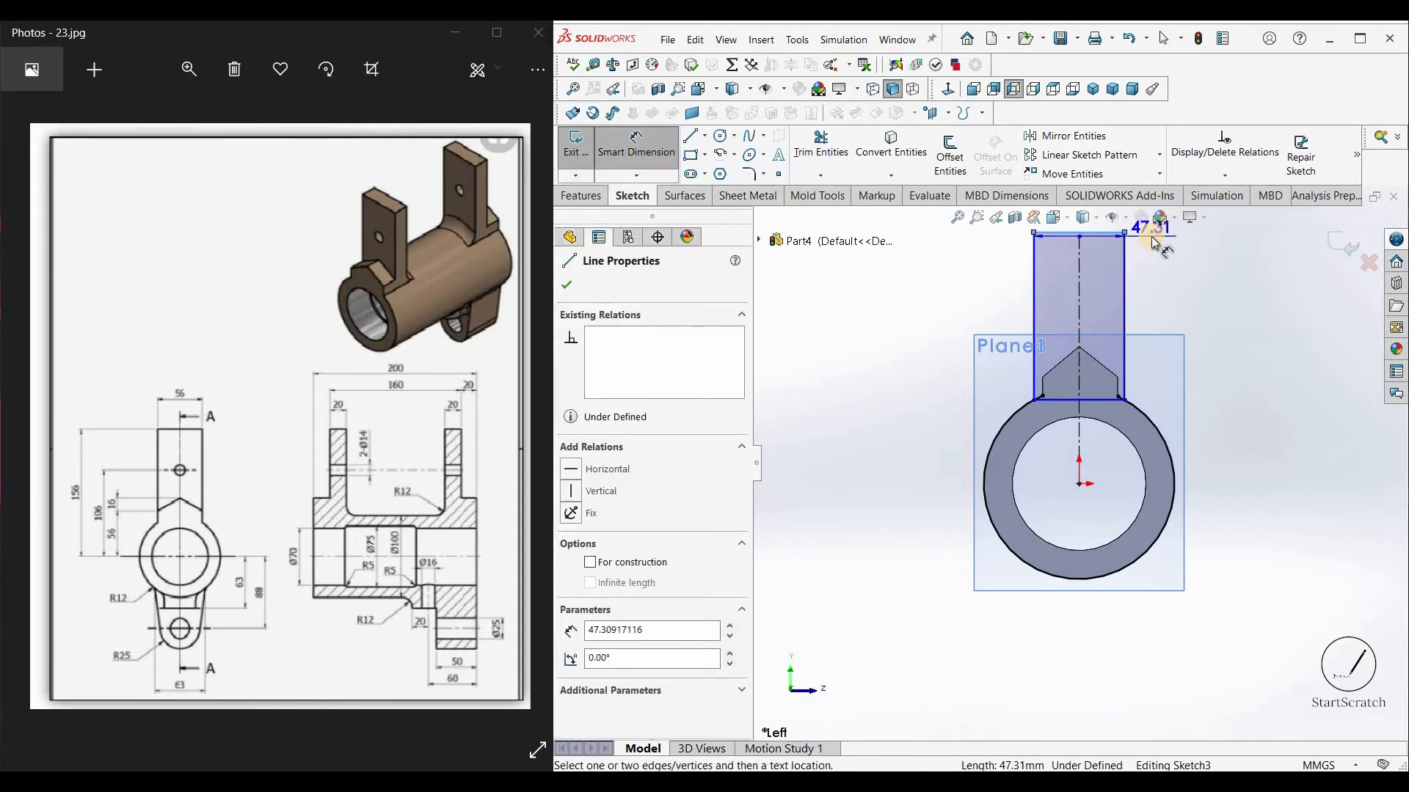
pyautogui.click(1151, 236)
pyautogui.write('56')
pyautogui.press('Return')
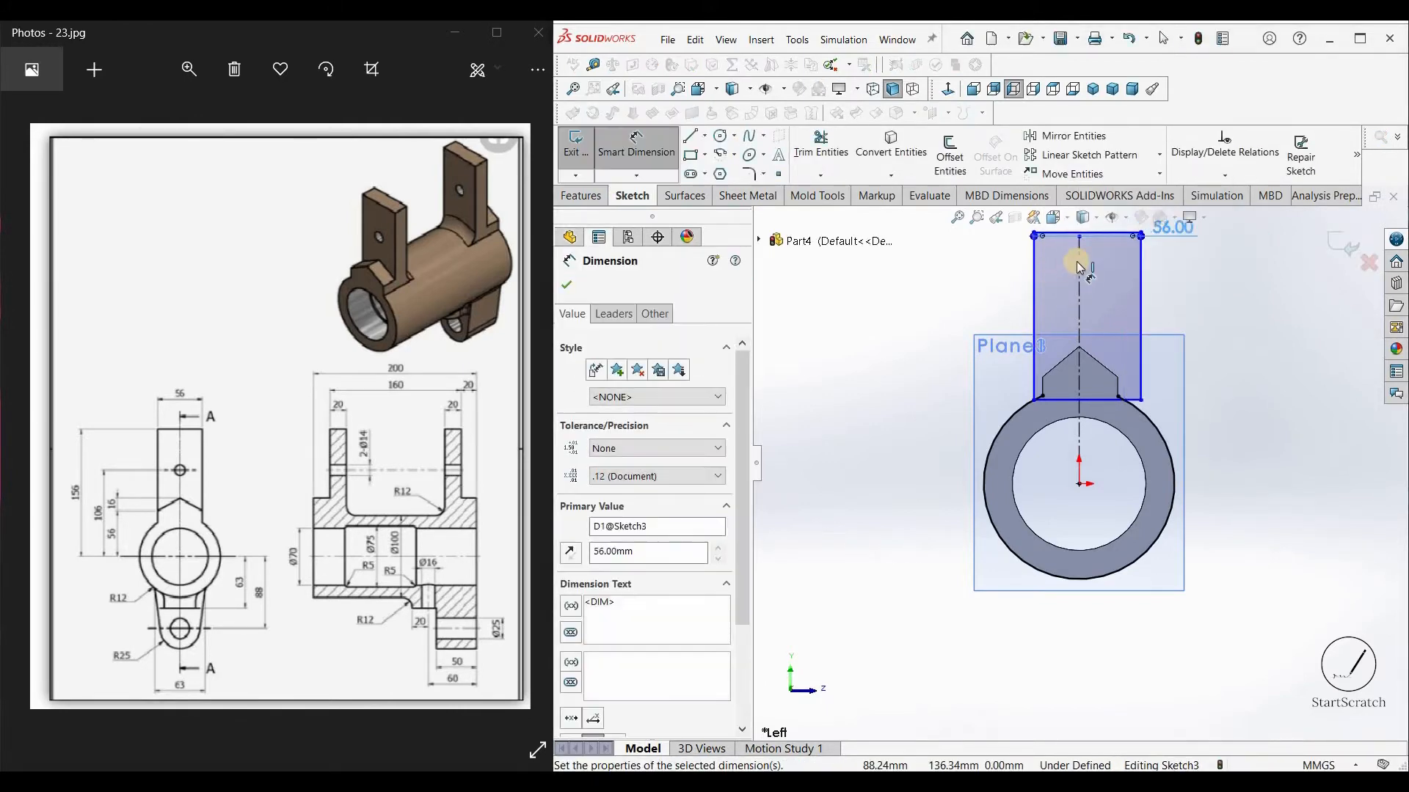
# Step: Dimension the rectangle's left side 56/2 mm from the centerline and its top edge 156 mm above the origin
pyautogui.click(1035, 270)
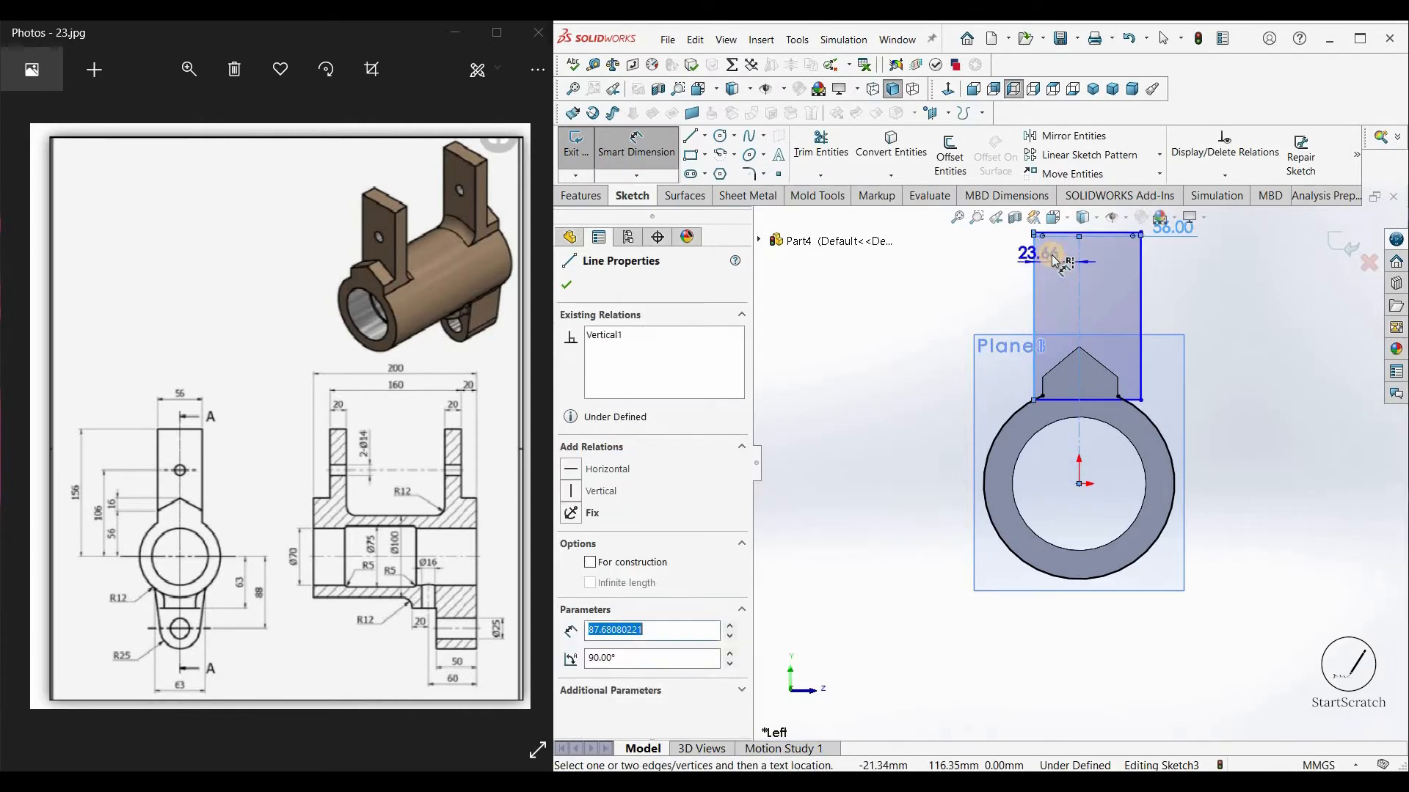
pyautogui.click(1051, 254)
pyautogui.write('5')
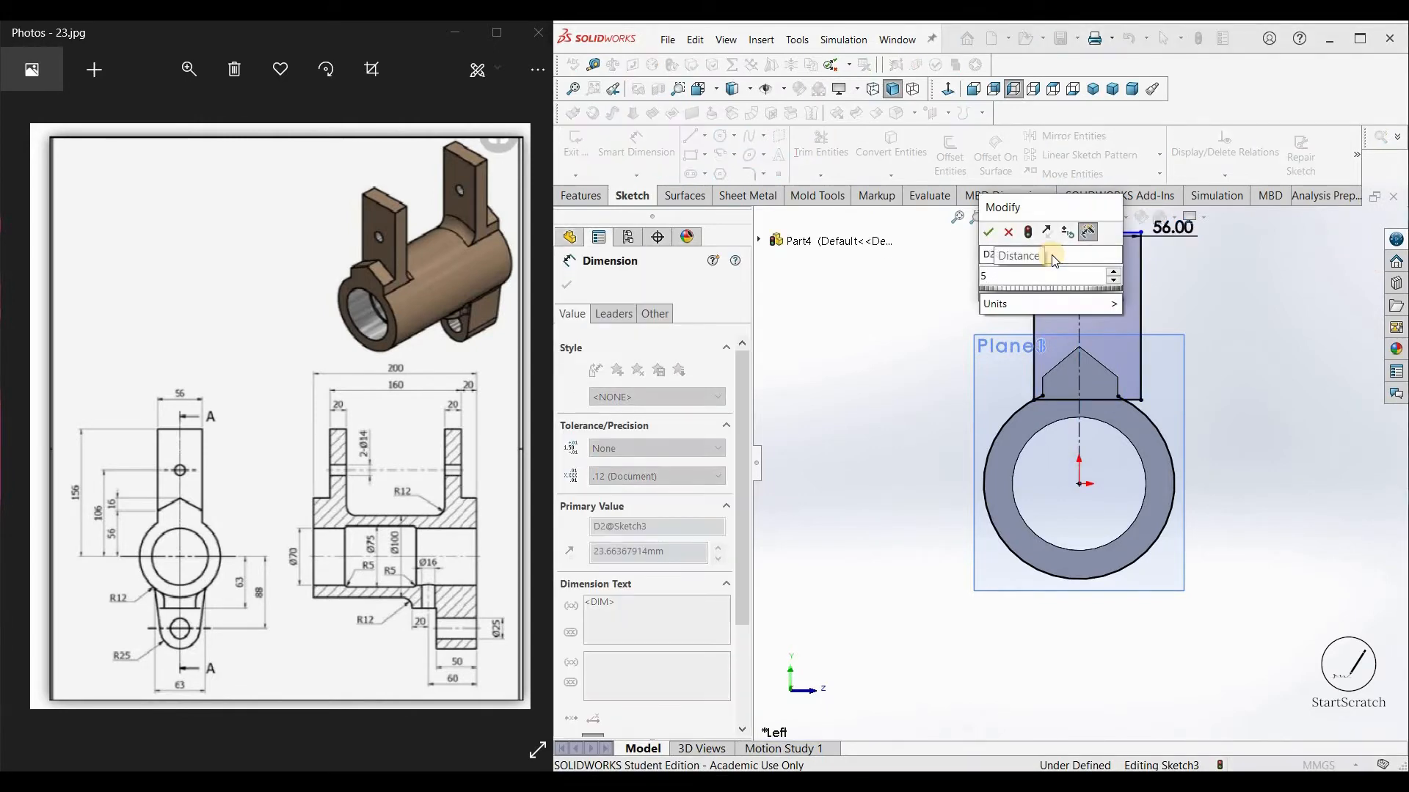
pyautogui.write('6/2')
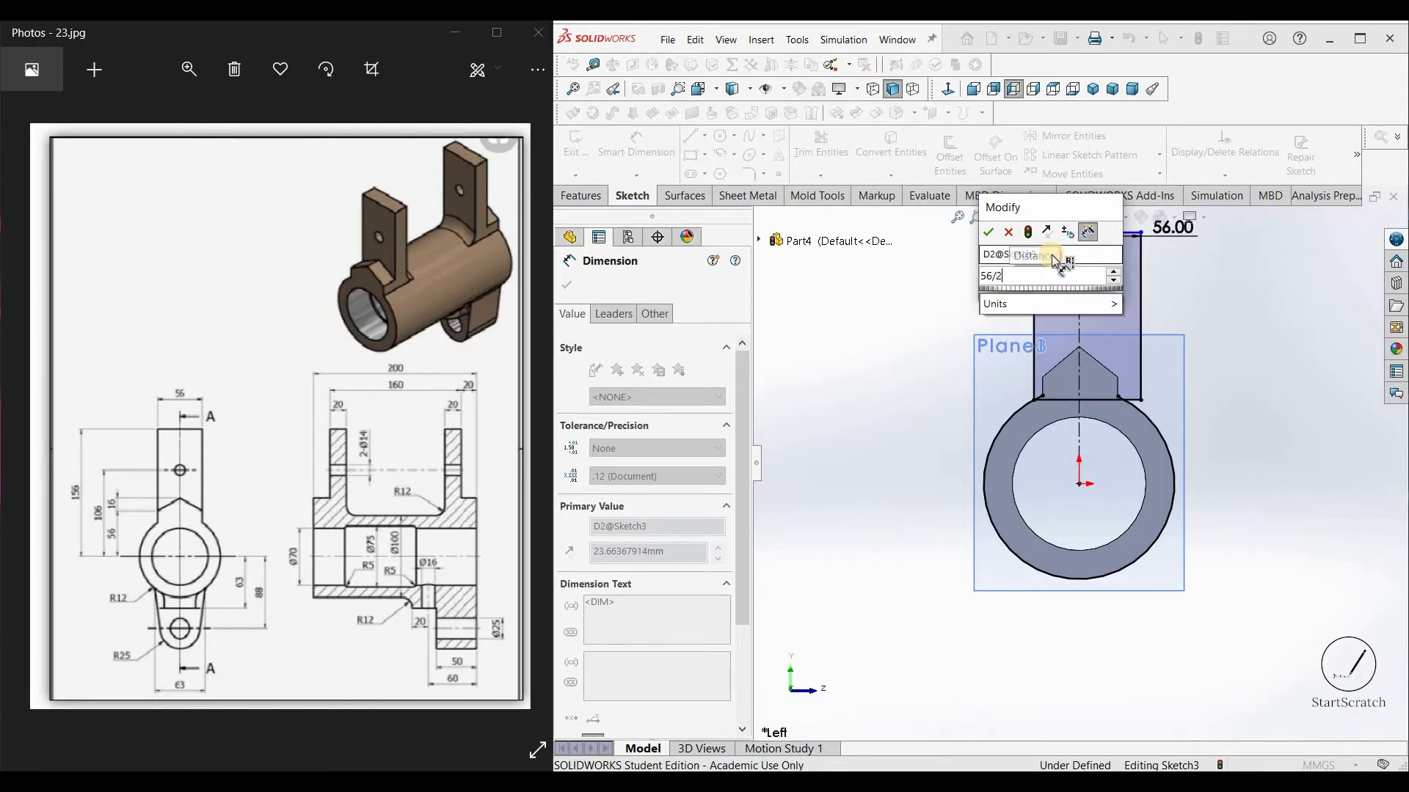
pyautogui.press('Return')
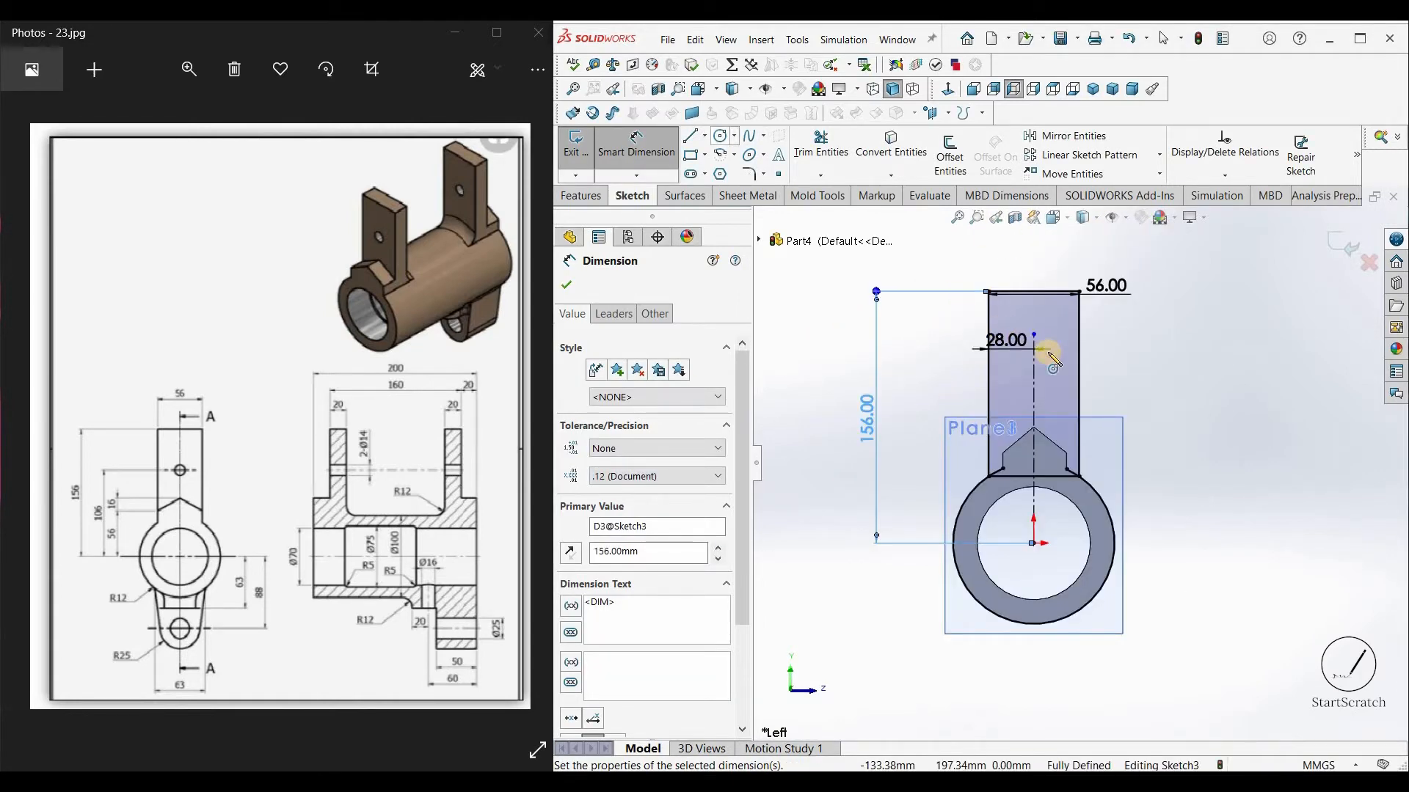
# Step: Draw a circle on the centerline in the upper part of the lug and set its diameter to 14 mm
pyautogui.press('c')
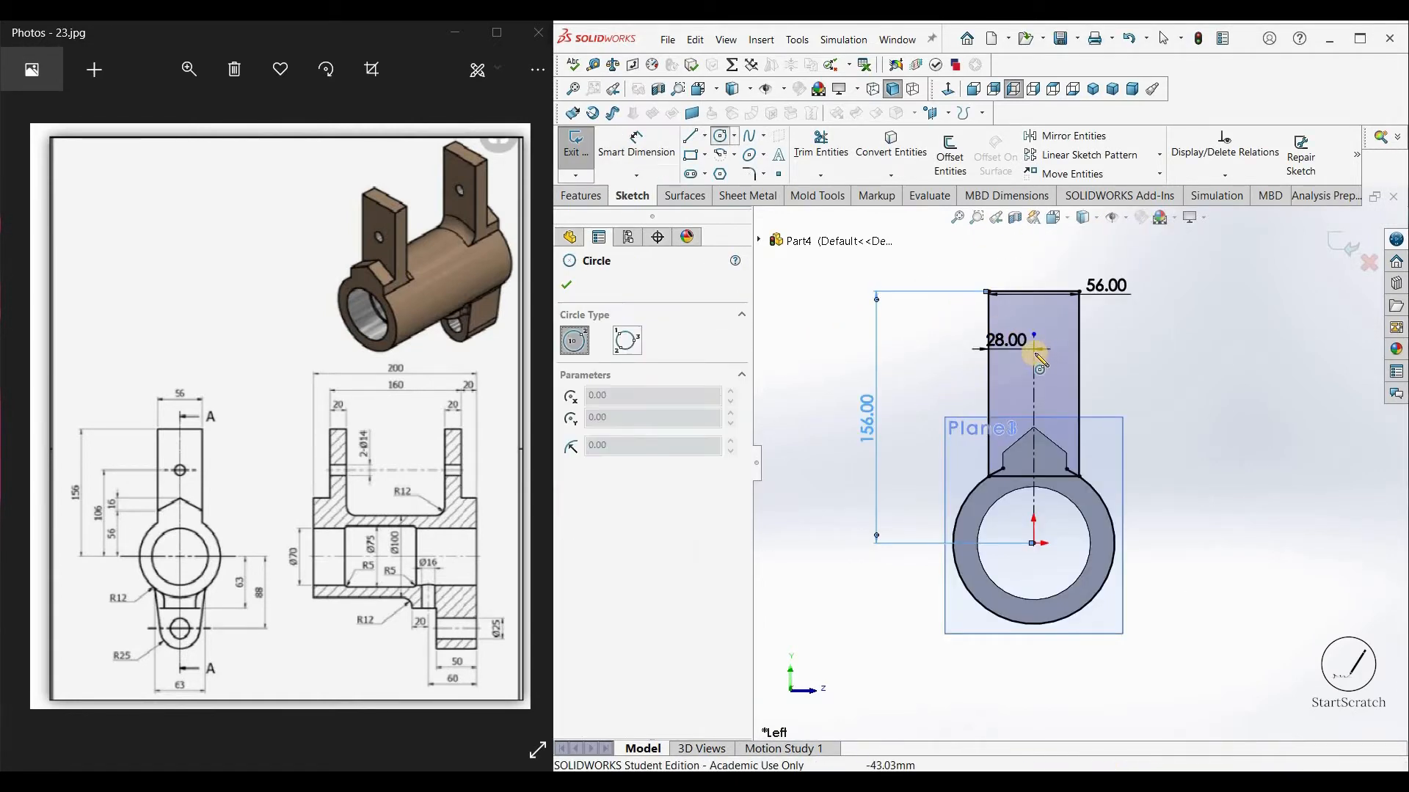
pyautogui.click(1034, 349)
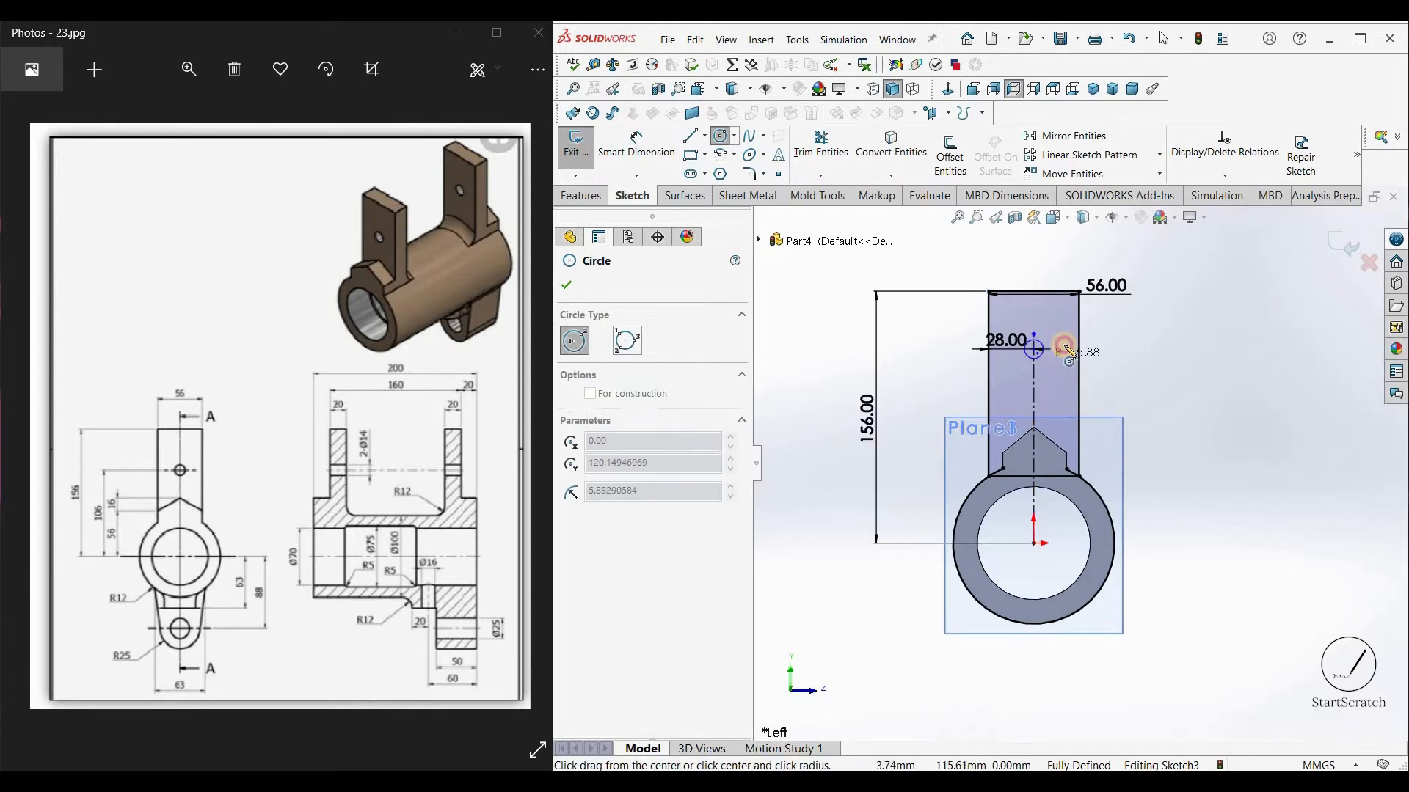
pyautogui.click(662, 143)
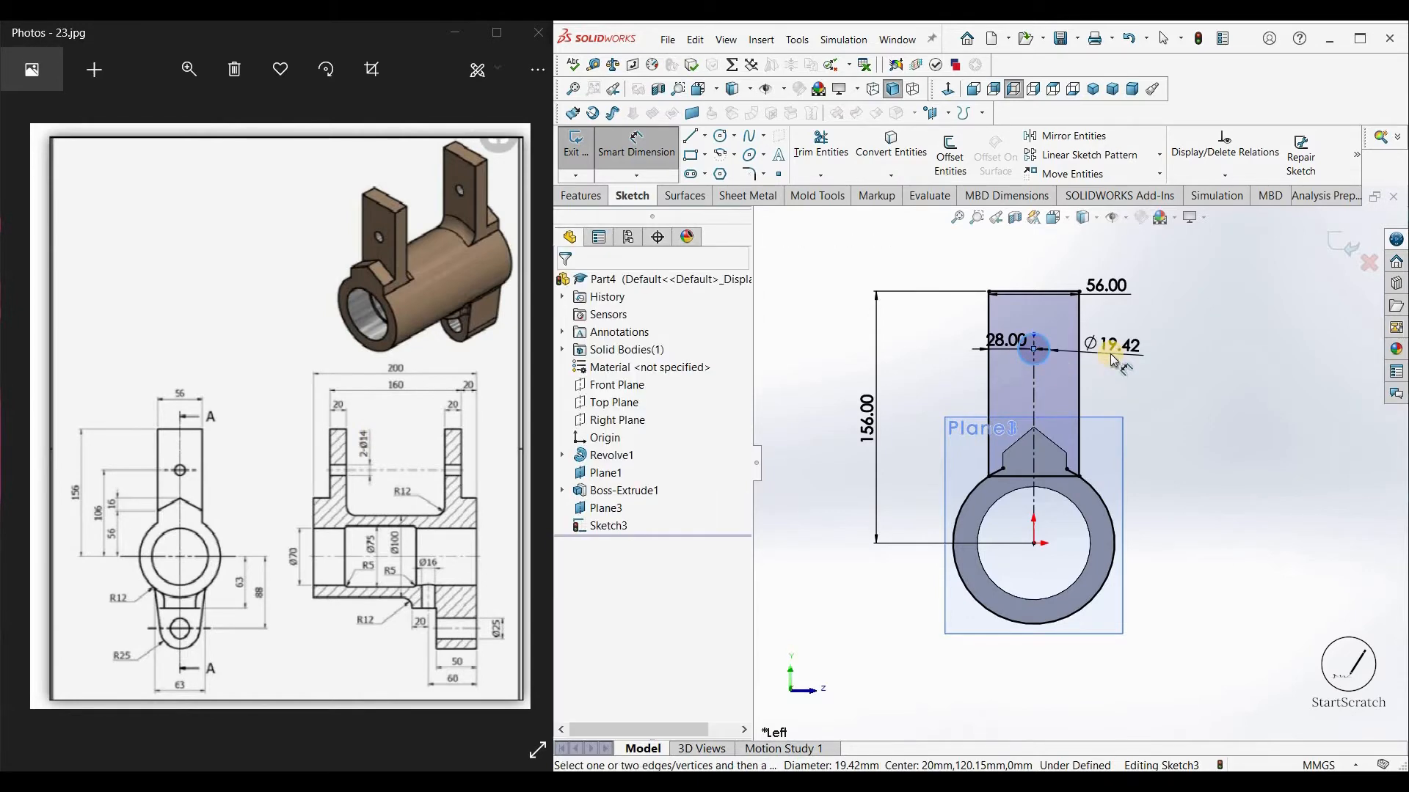
pyautogui.click(1111, 354)
pyautogui.press('Return')
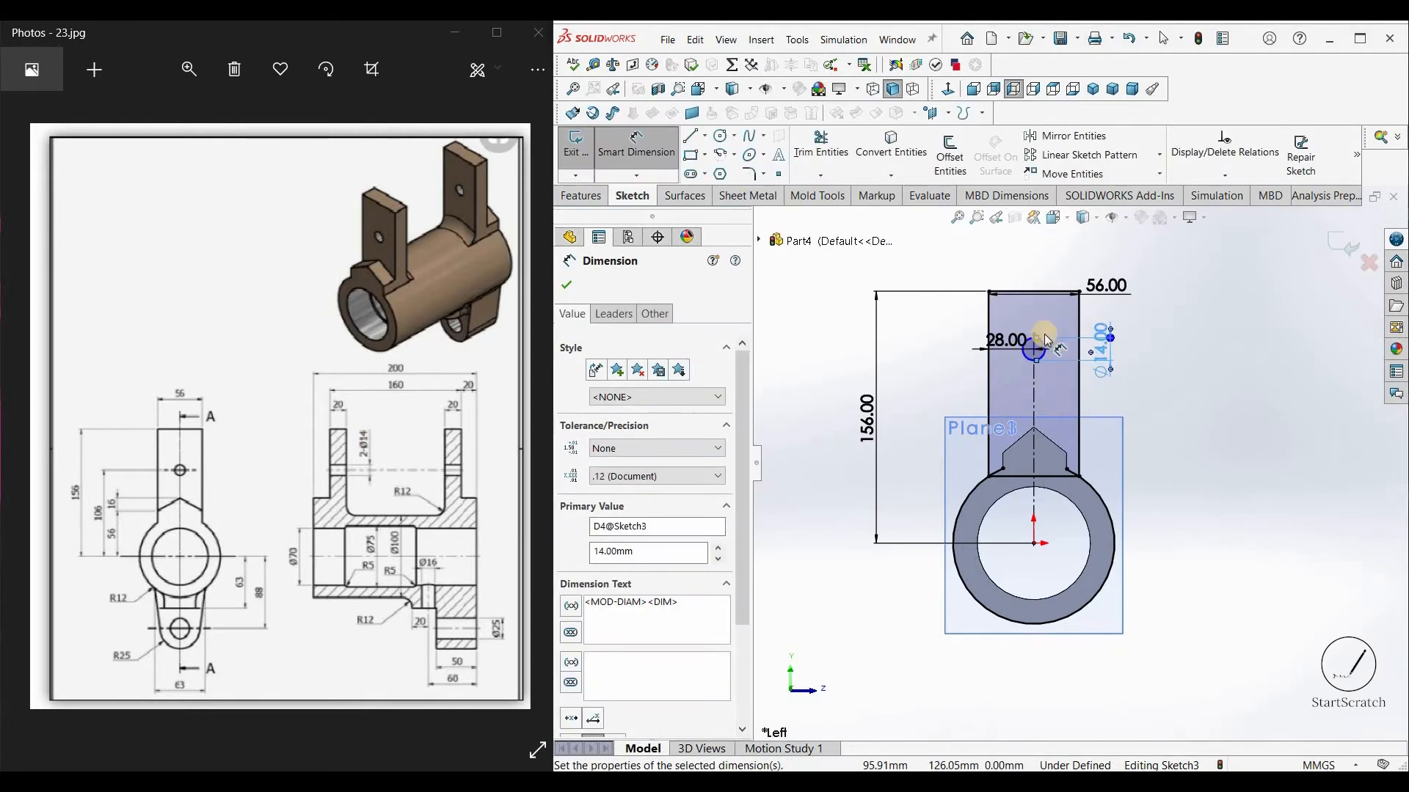
# Step: Dimension the hole circle's center 106 mm above the origin
pyautogui.click(909, 456)
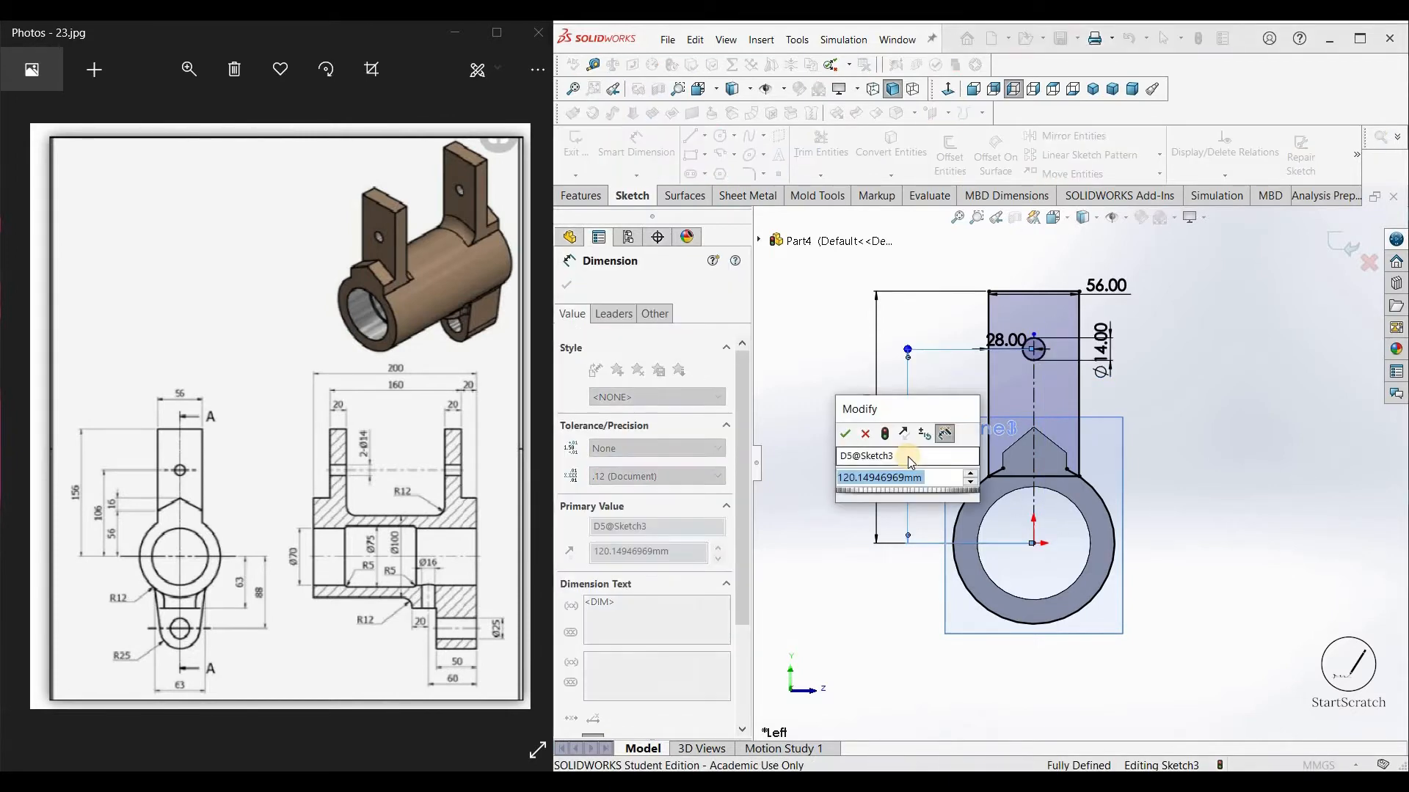
pyautogui.write('106')
pyautogui.press('Return')
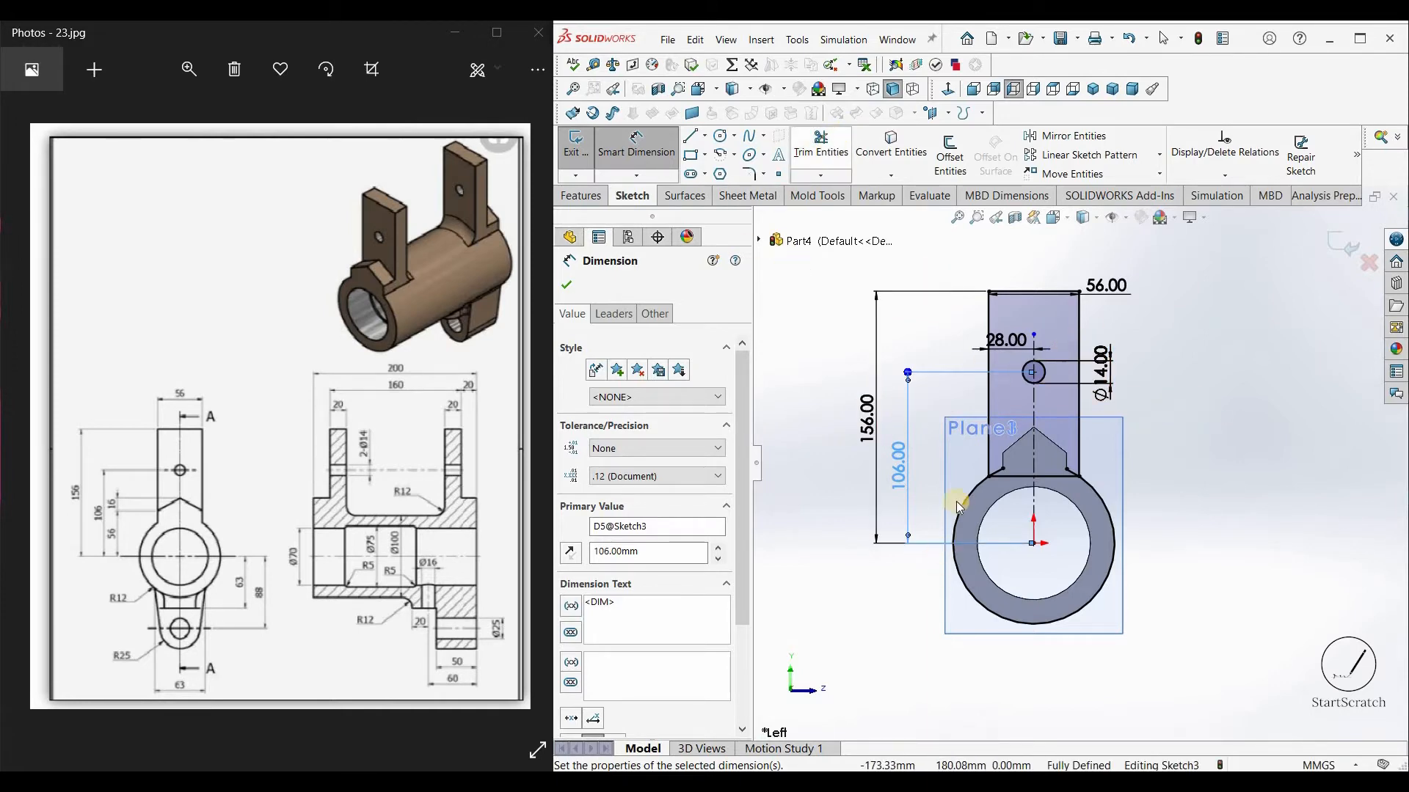
# Step: Trim away the lug rectangle's bottom edge and the part of the converted tube circle outside the lug
pyautogui.moveTo(956, 506); pyautogui.dragTo(1159, 515)
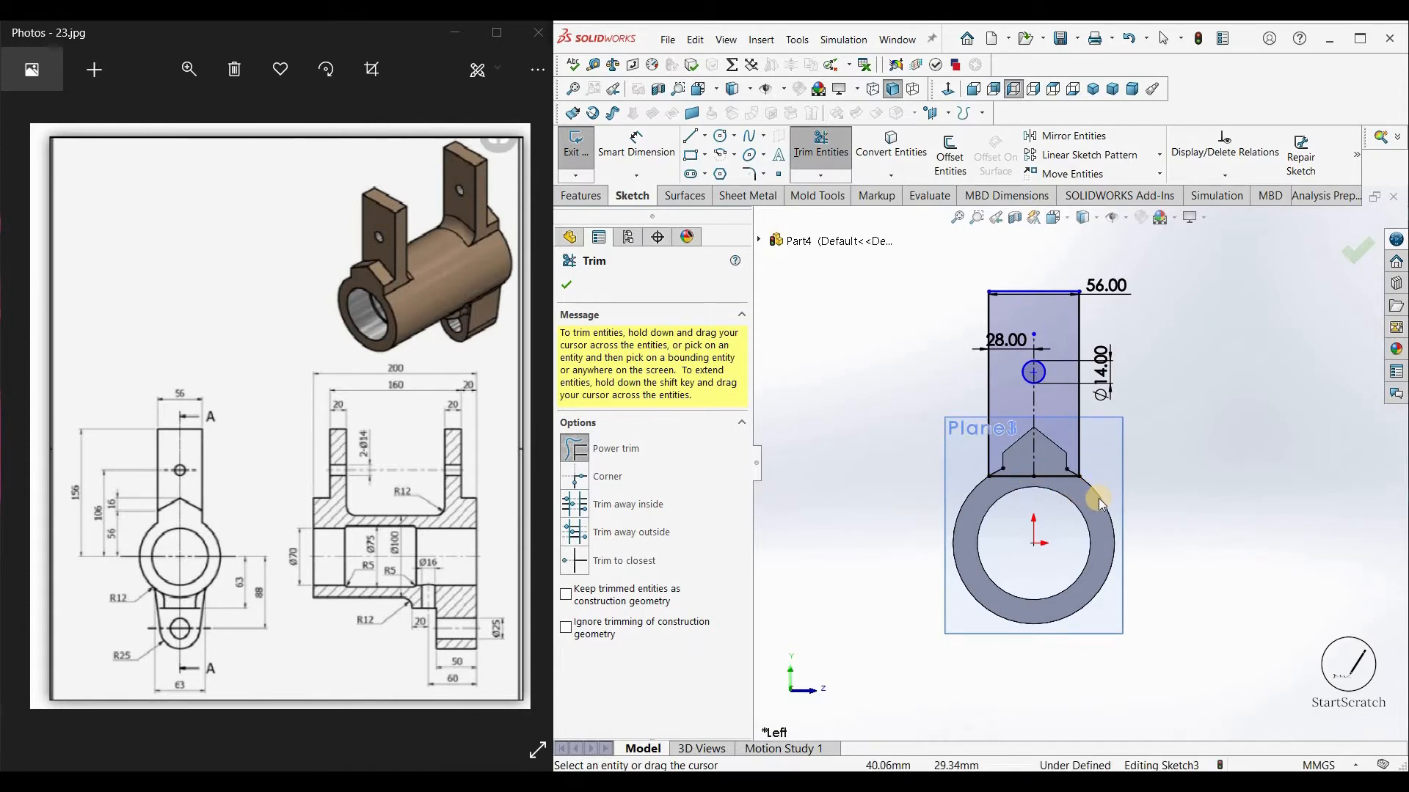
pyautogui.hotkey('ctrl', 'z')
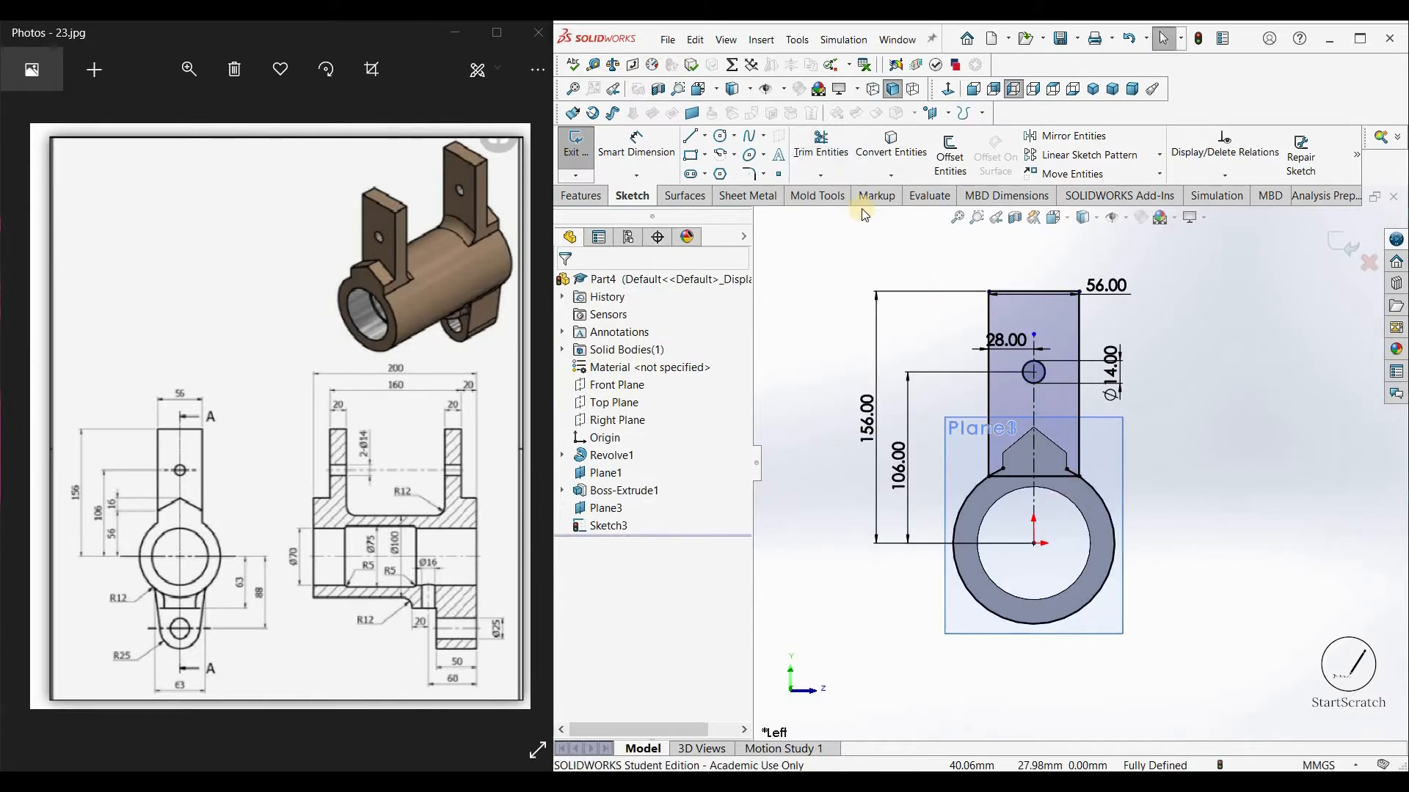
pyautogui.click(820, 146)
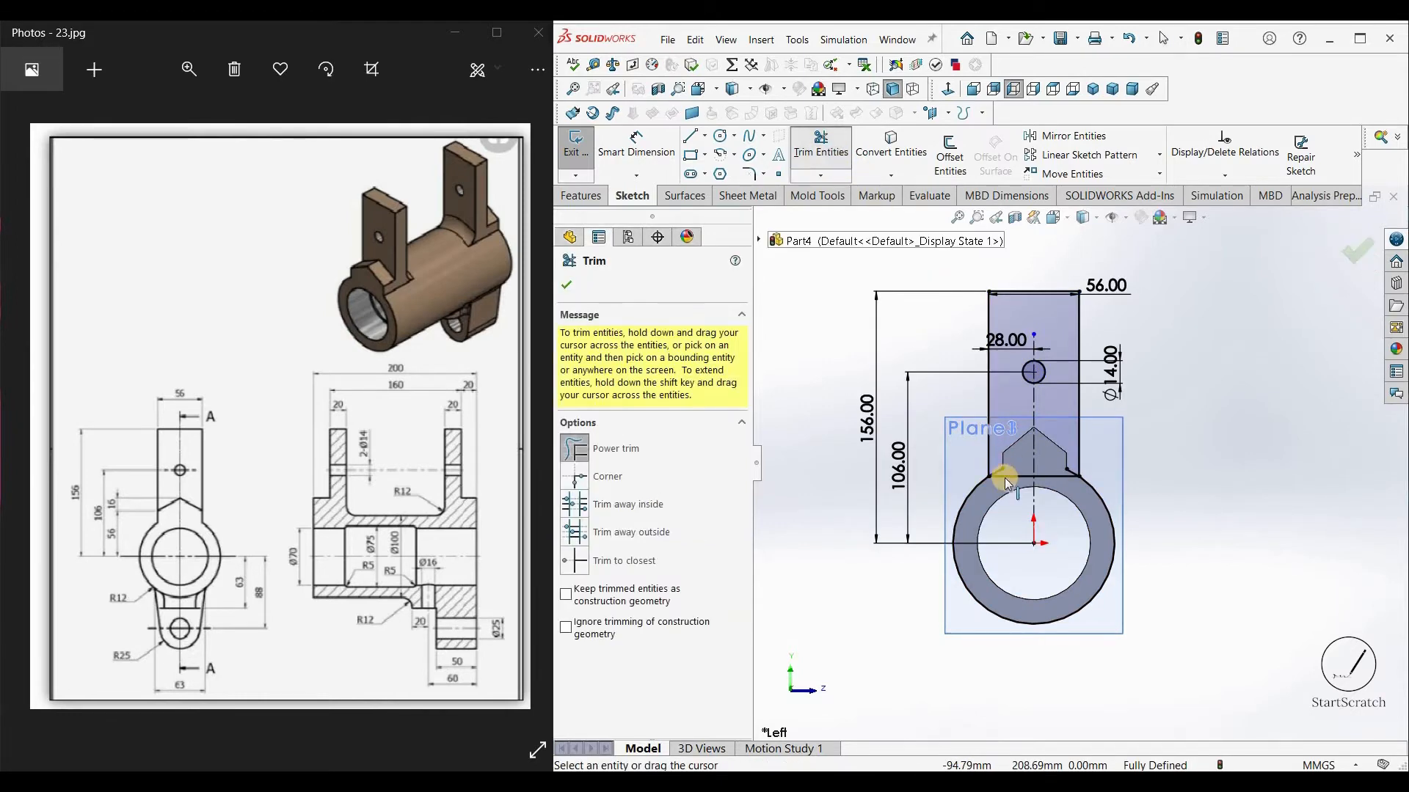
pyautogui.moveTo(1041, 475); pyautogui.dragTo(1051, 471)
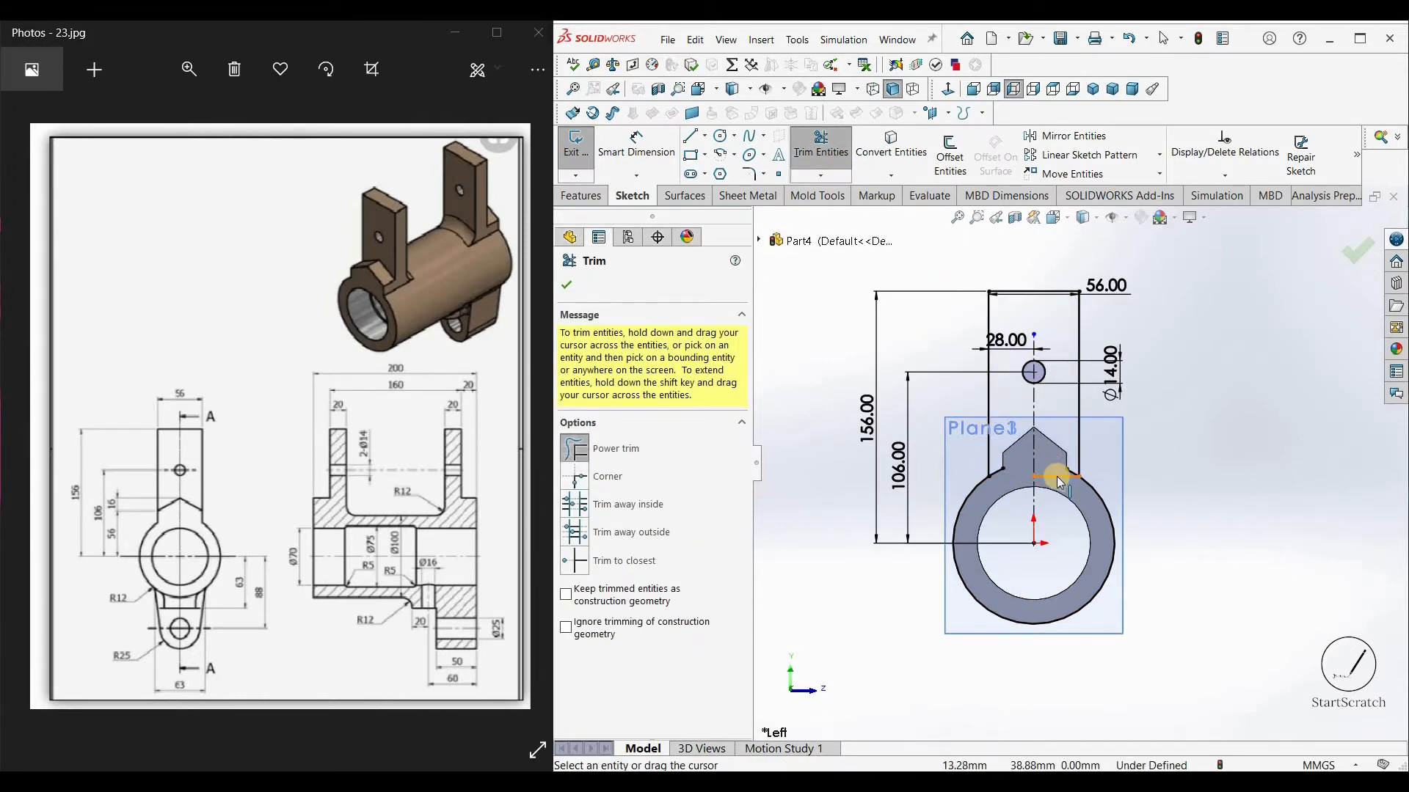
pyautogui.moveTo(1057, 478); pyautogui.dragTo(1049, 460)
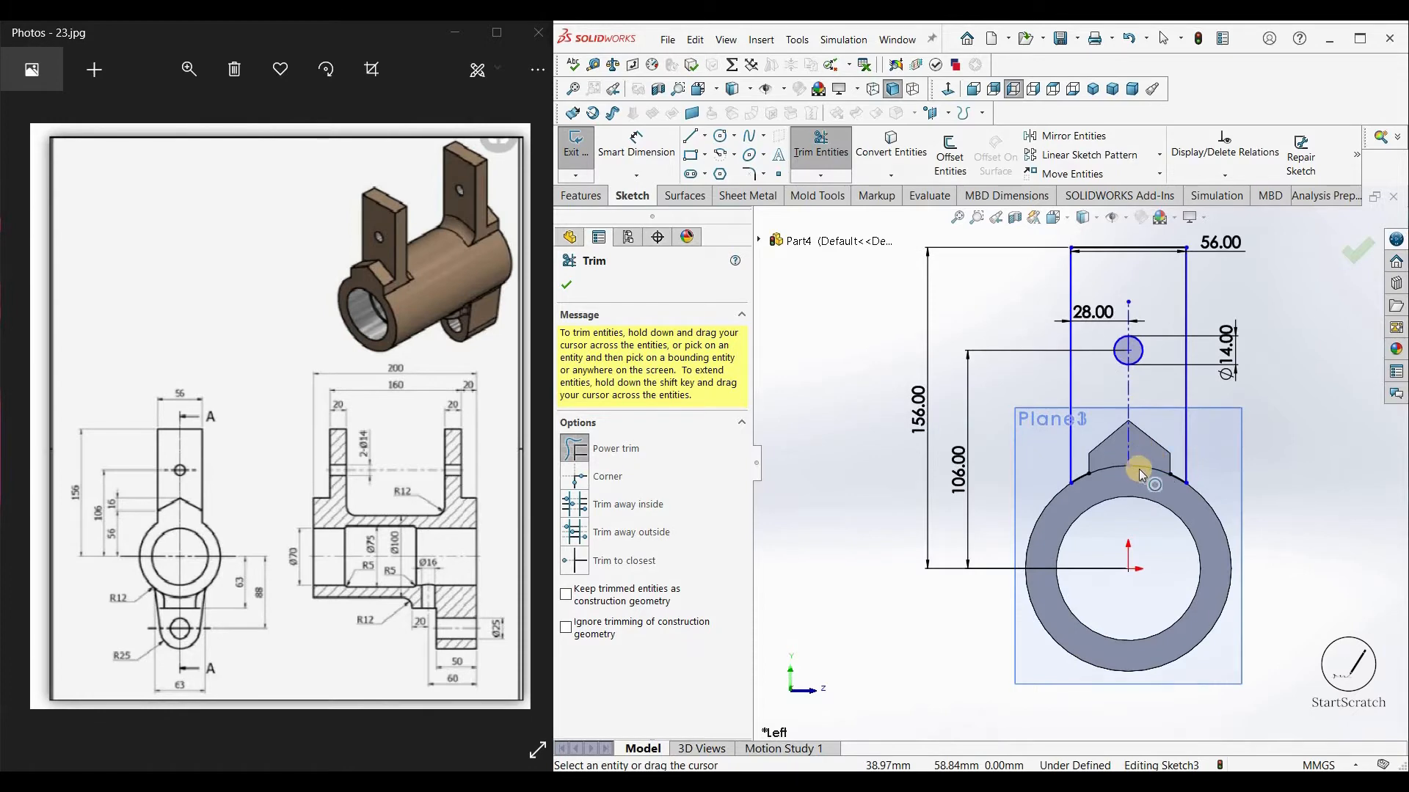
# Step: Convert the outline of the tube's front end face, including the pointed boss, into the lug sketch
pyautogui.press('Escape')
pyautogui.click(1145, 470)
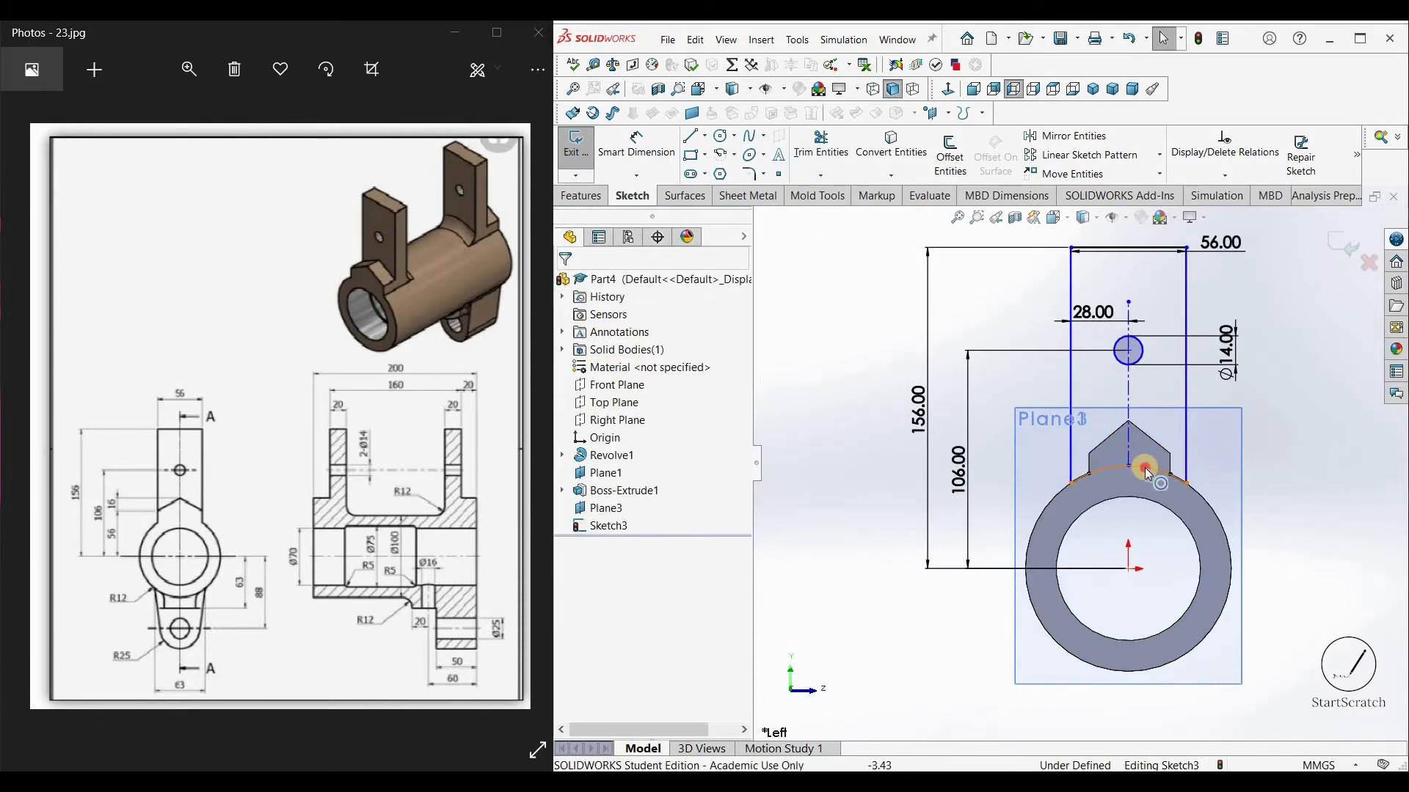
pyautogui.click(891, 145)
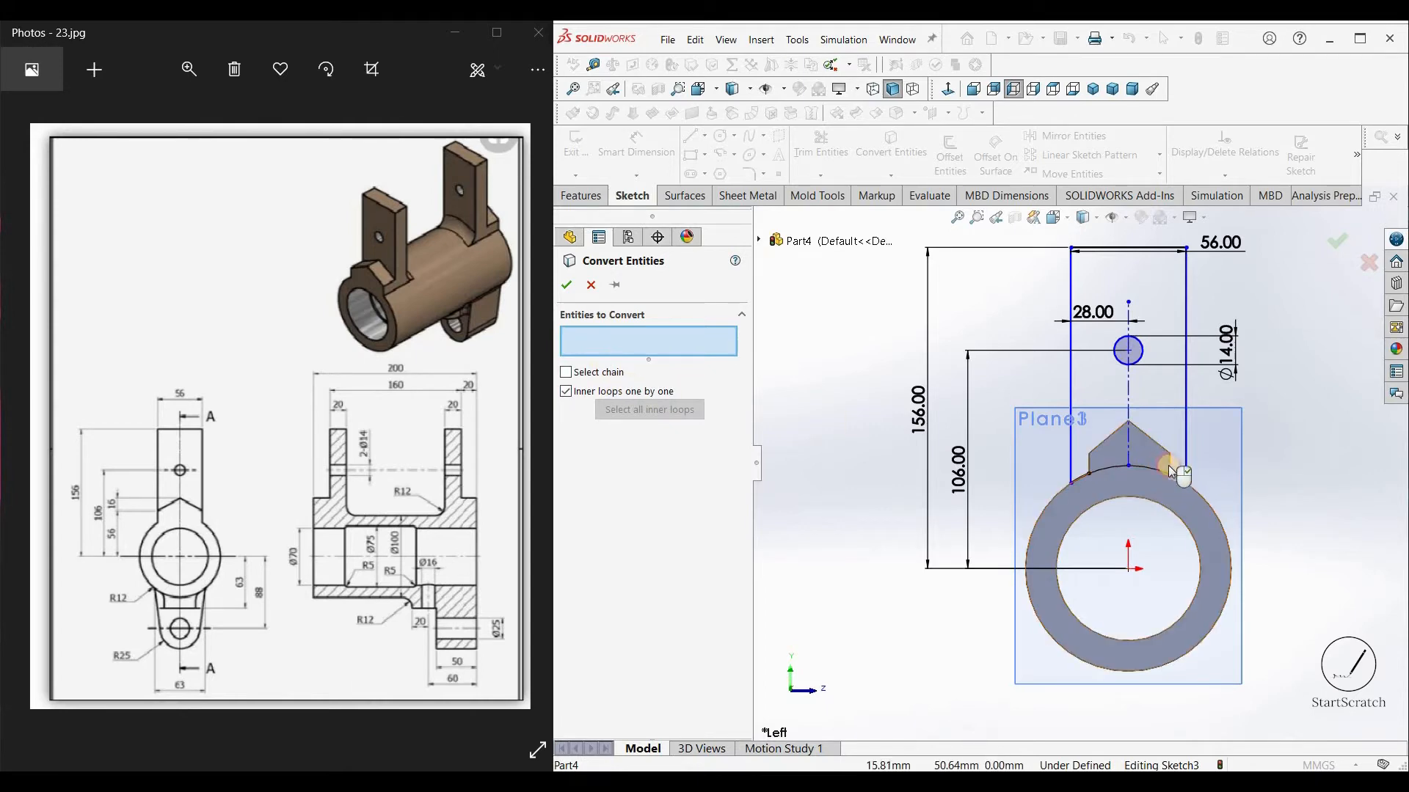
pyautogui.click(1169, 466)
pyautogui.moveTo(1245, 446)
pyautogui.mouseDown(button='middle')
pyautogui.moveTo(1090, 499)
pyautogui.moveTo(924, 477)
pyautogui.mouseUp(button='middle')
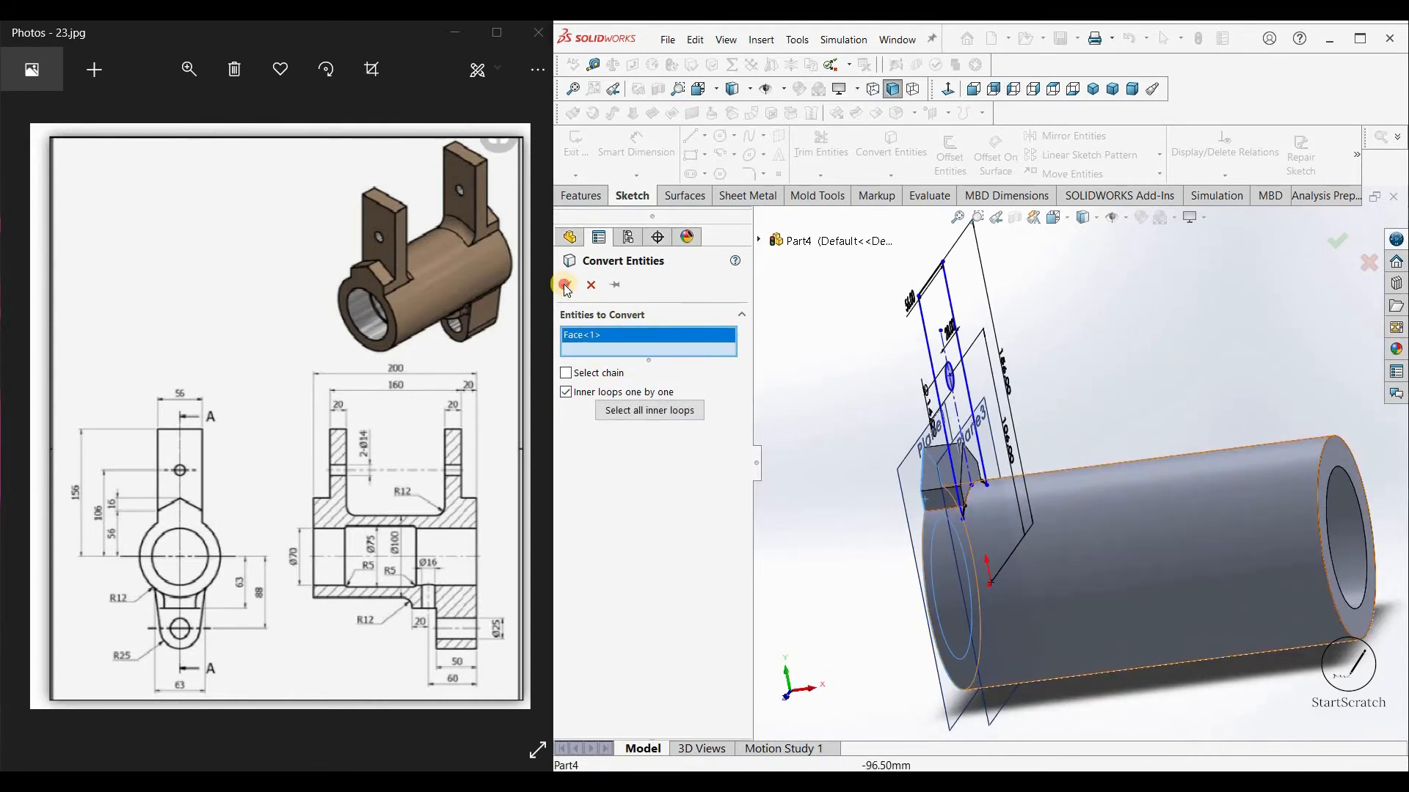
pyautogui.click(566, 285)
pyautogui.moveTo(880, 378)
pyautogui.mouseDown(button='middle')
pyautogui.moveTo(1082, 461)
pyautogui.moveTo(1137, 466)
pyautogui.mouseUp(button='middle')
pyautogui.scroll(-1, 992, 371)
pyautogui.scroll(-3, 1101, 503)
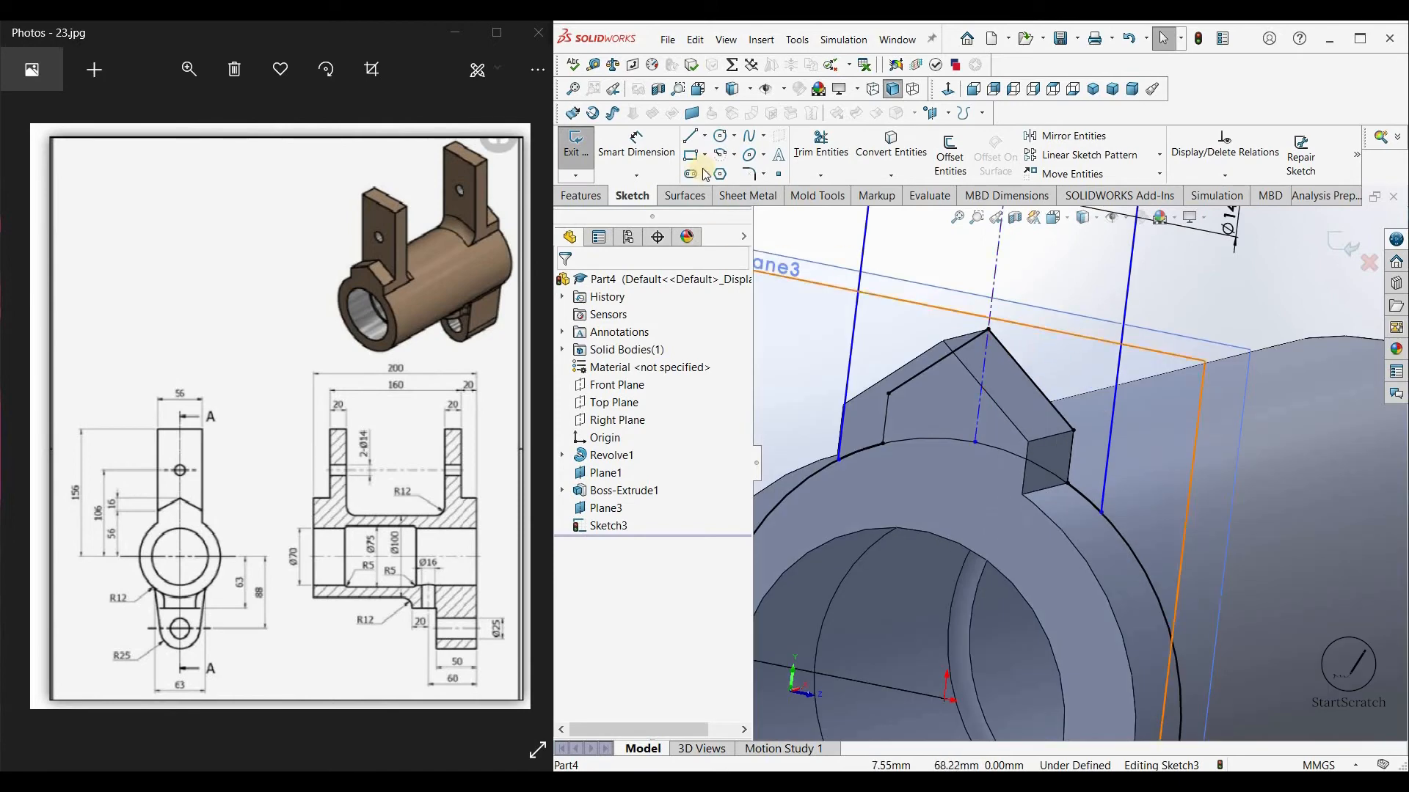
pyautogui.click(820, 143)
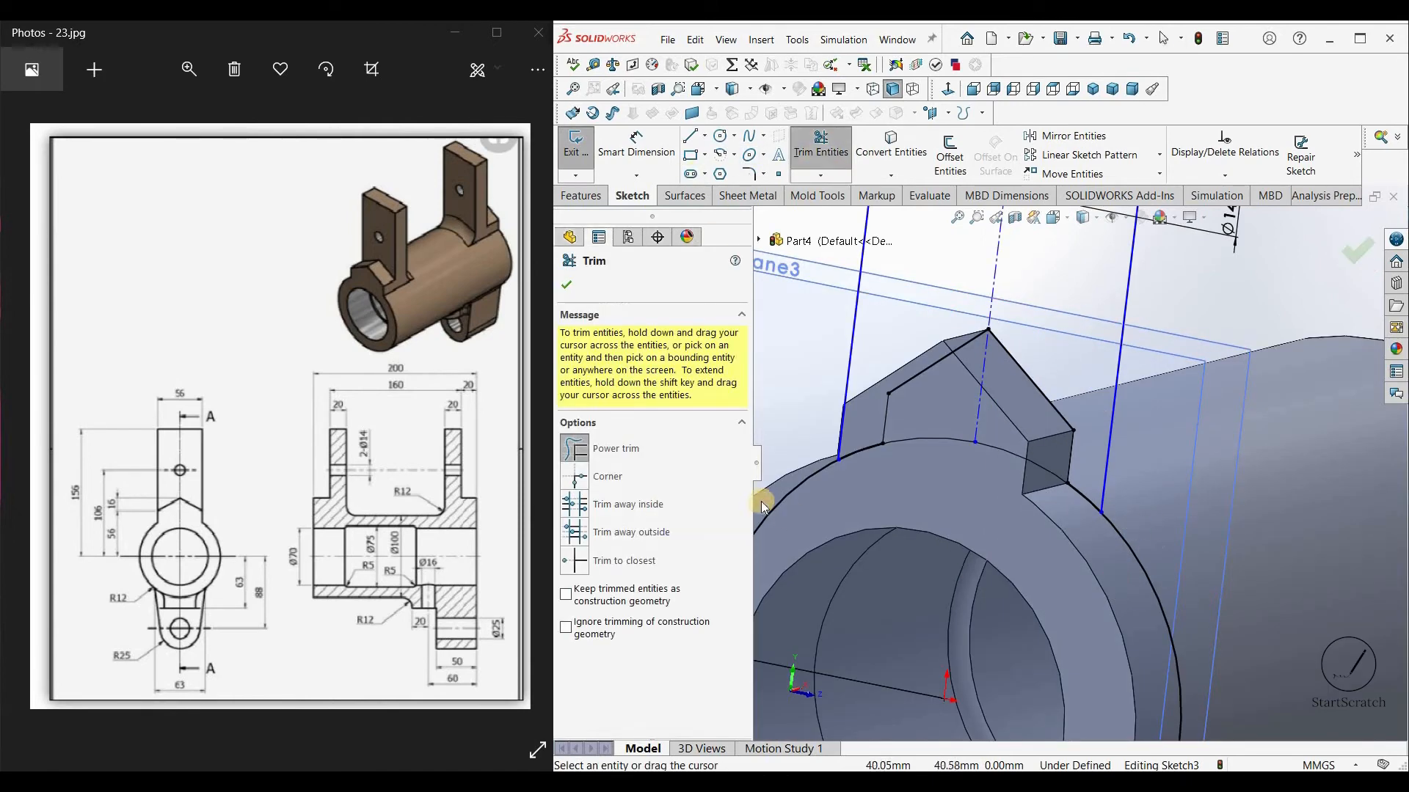
pyautogui.click(580, 195)
pyautogui.click(583, 154)
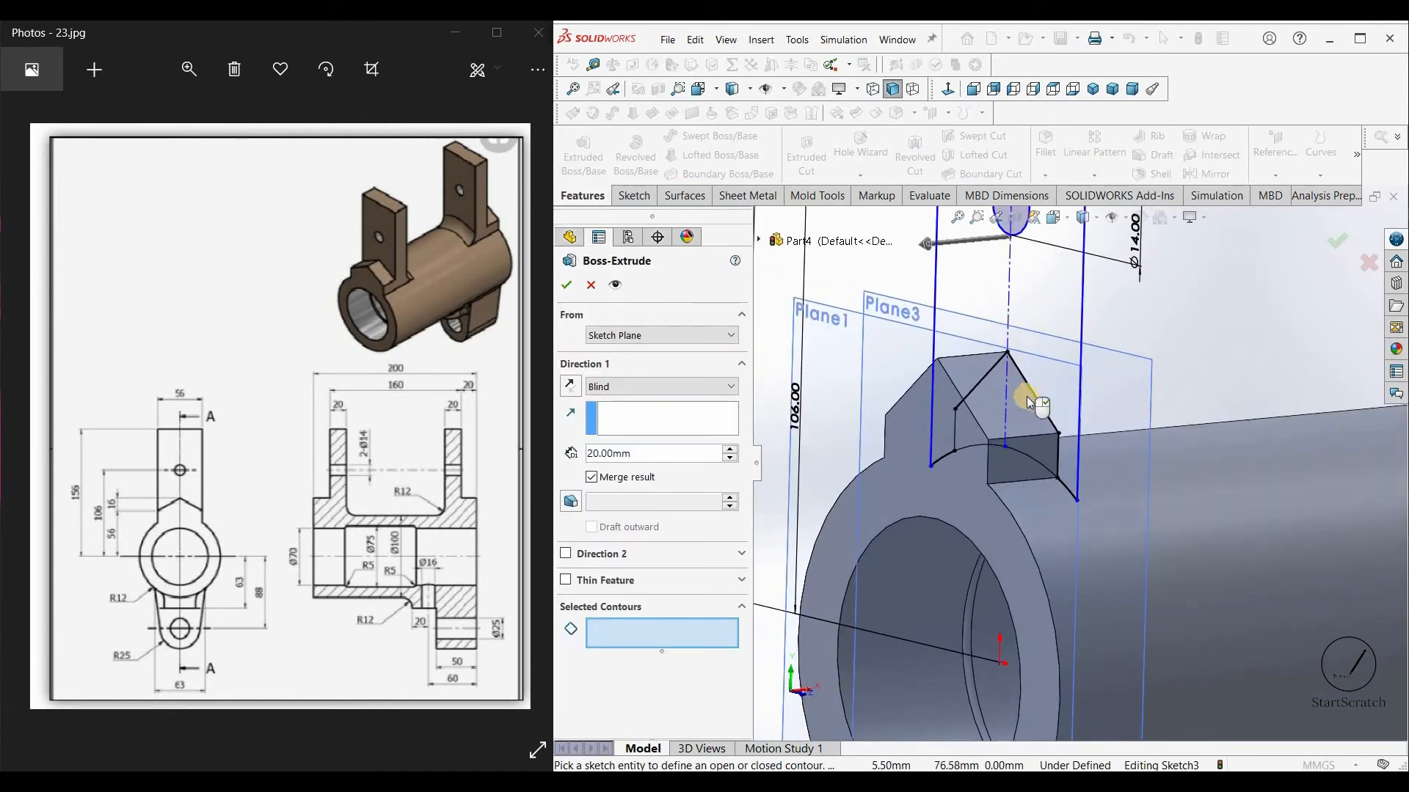
pyautogui.click(1067, 414)
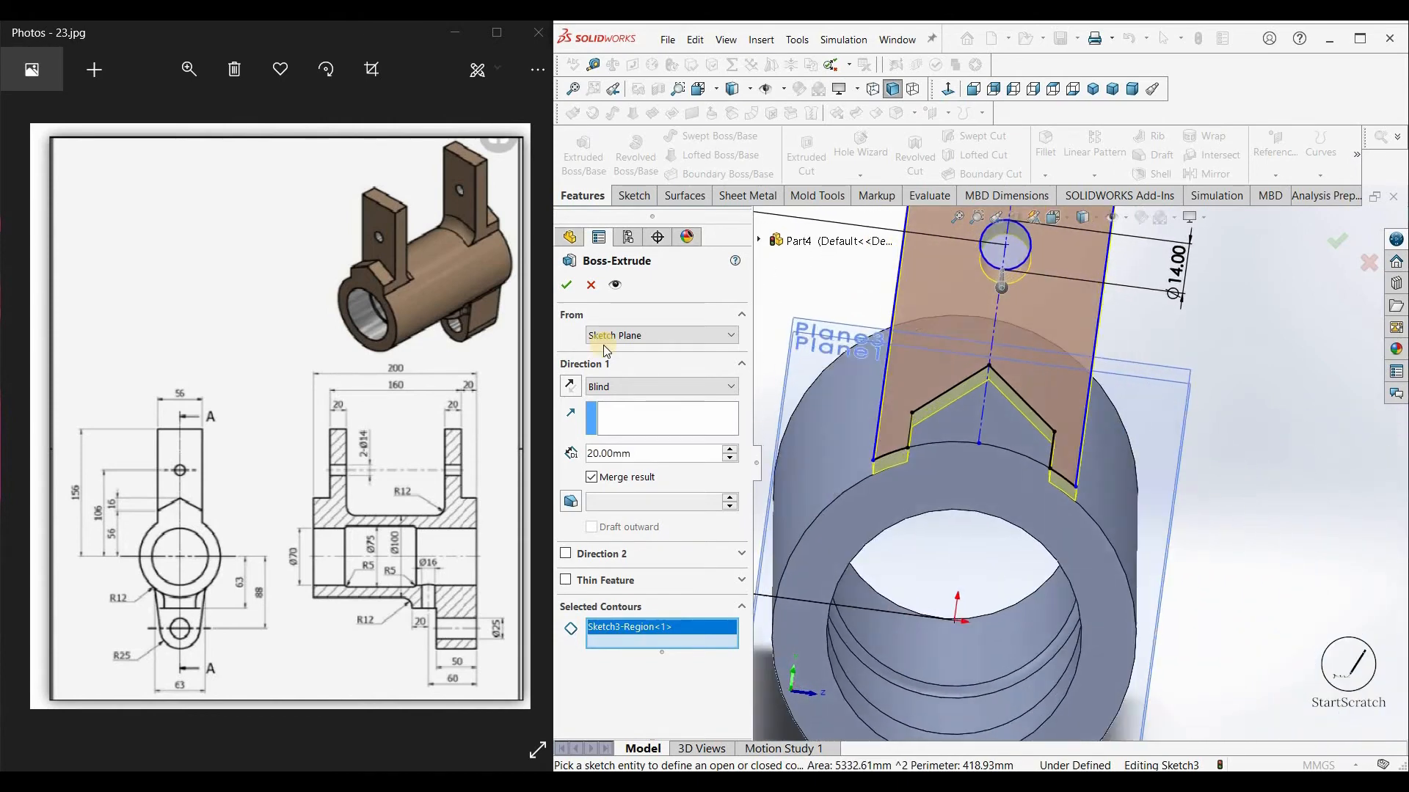
pyautogui.click(591, 284)
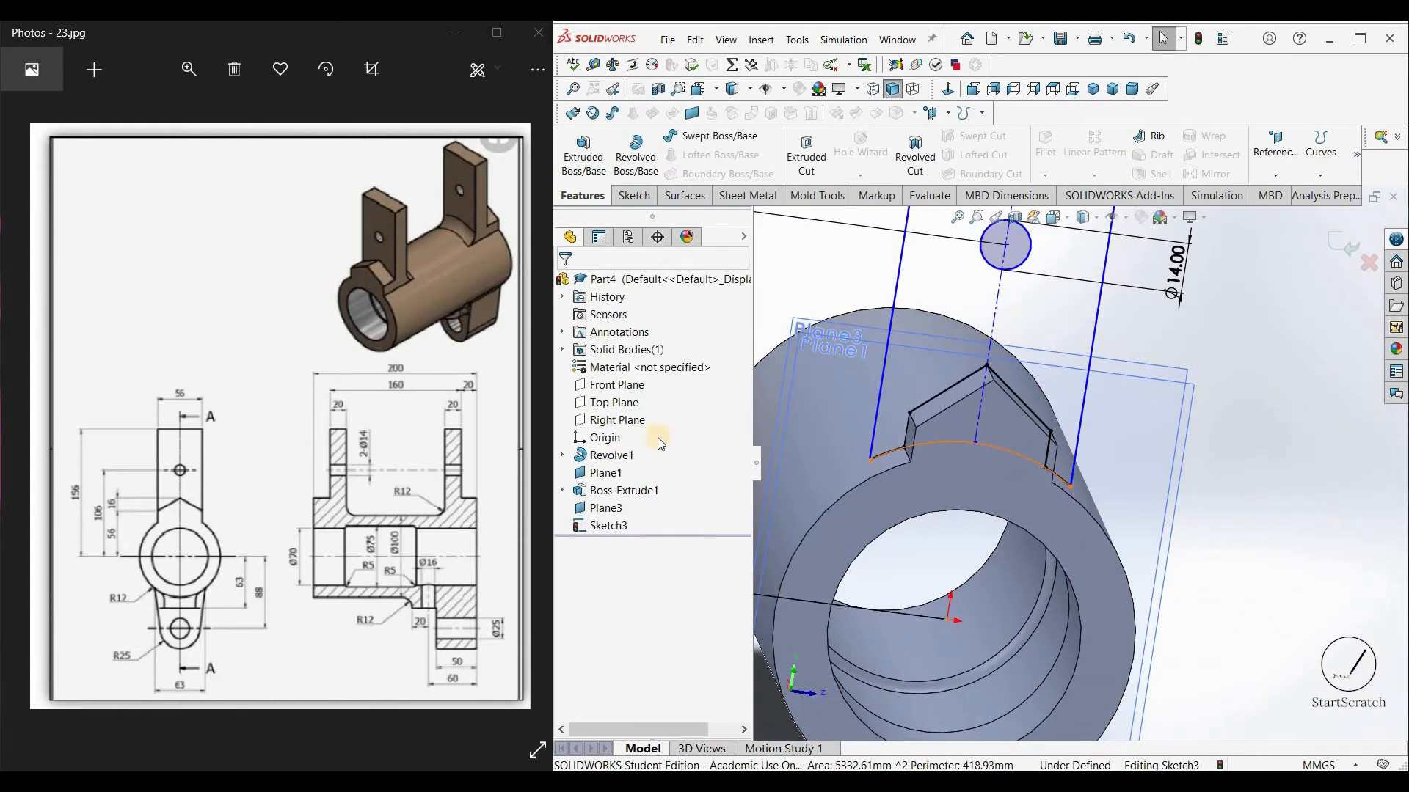
# Step: Trim the converted pointed boss outline out of the lug sketch, keeping the arc along the tube
pyautogui.rightClick(608, 525)
pyautogui.click(1232, 420)
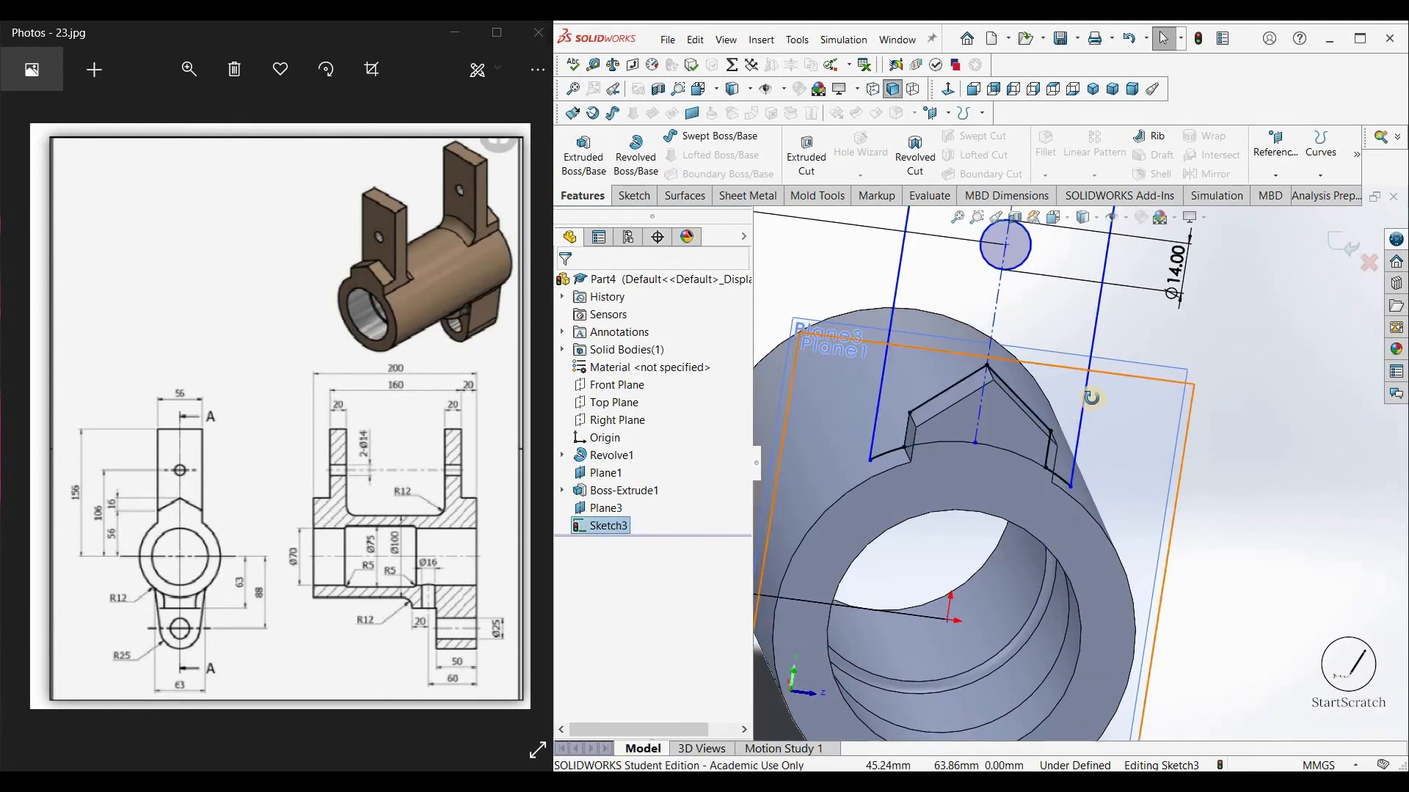
pyautogui.moveTo(1091, 397)
pyautogui.mouseDown(button='middle')
pyautogui.moveTo(928, 152)
pyautogui.moveTo(923, 206)
pyautogui.mouseUp(button='middle')
pyautogui.click(634, 196)
pyautogui.click(820, 154)
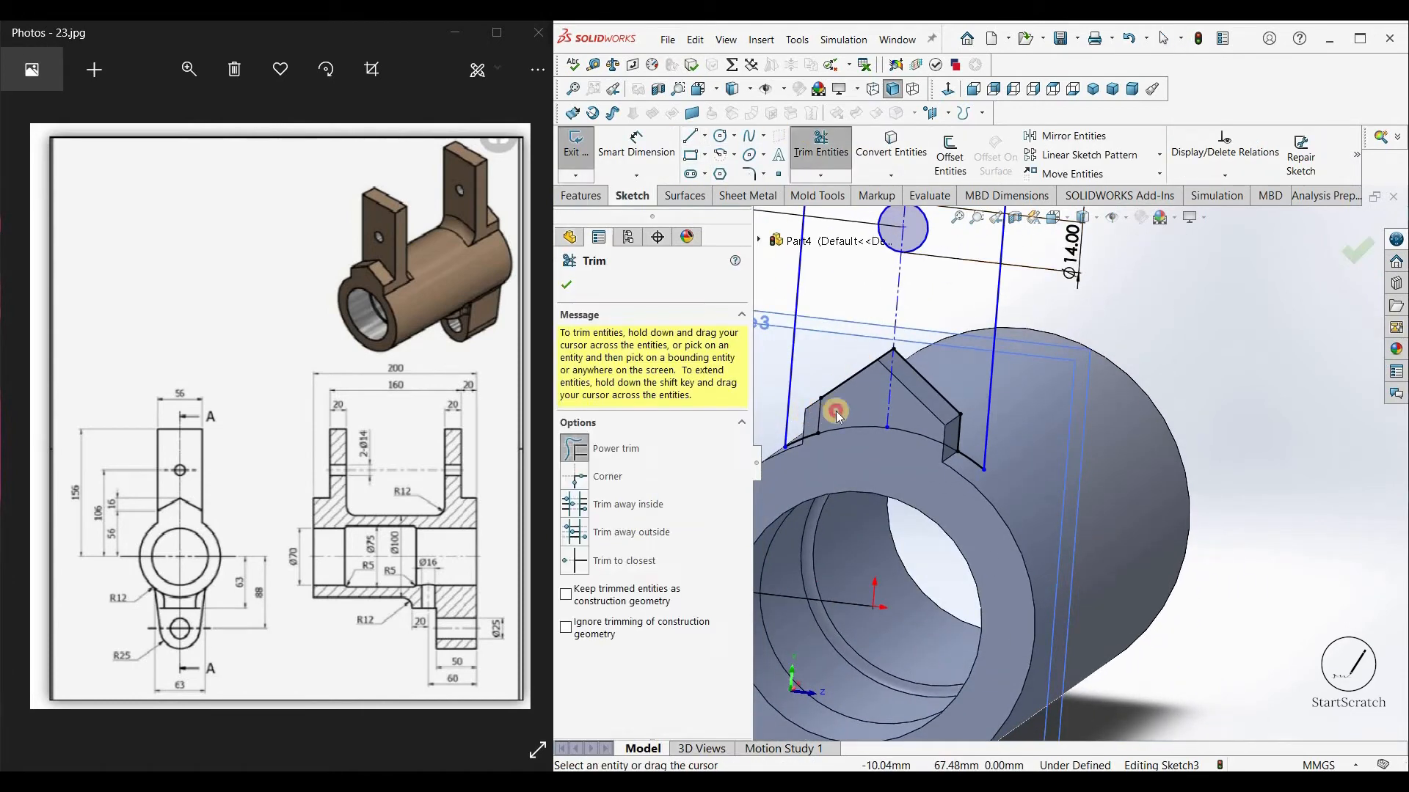
pyautogui.click(940, 415)
pyautogui.press('Escape')
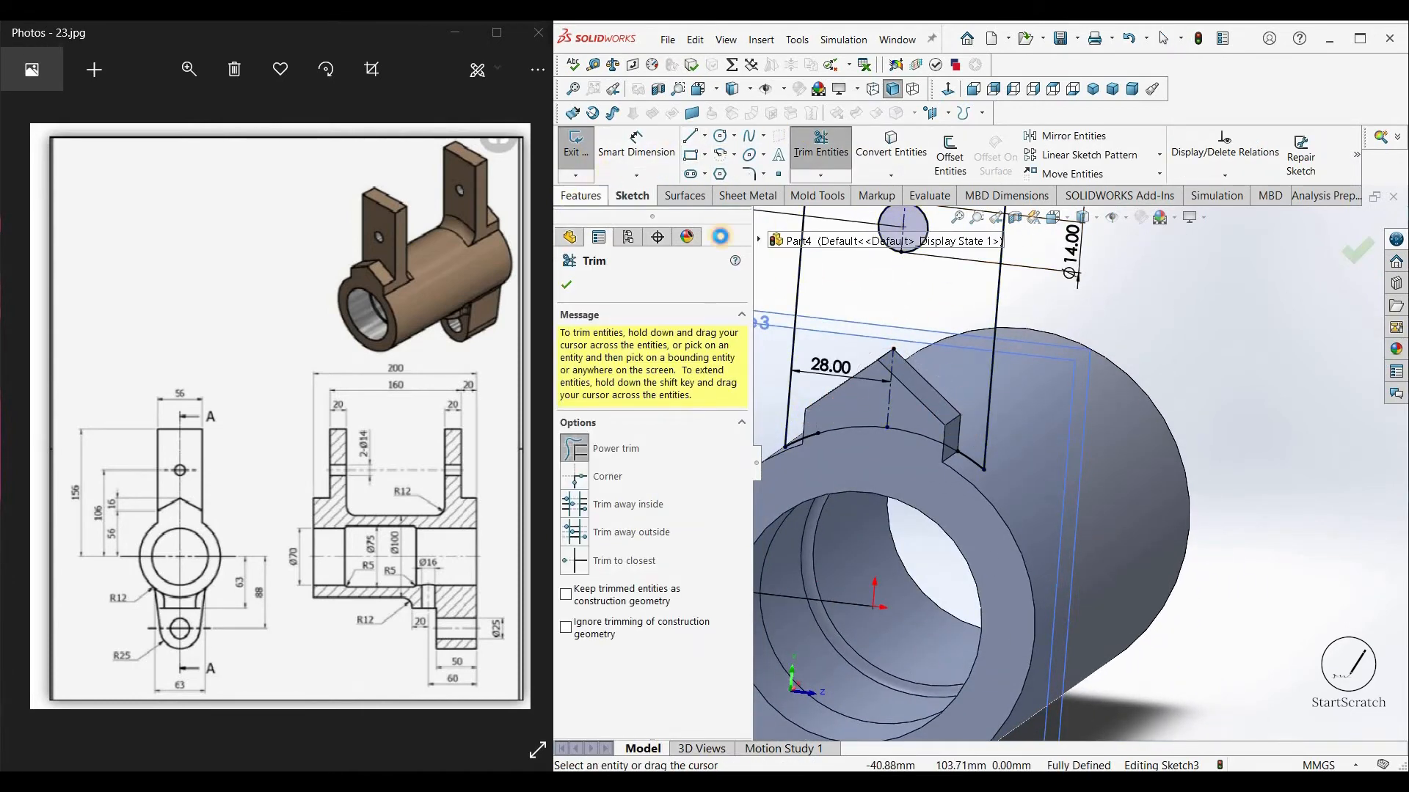
# Step: Extrude the lug region around the hole 20 mm, with the direction reversed toward the tube's body
pyautogui.click(971, 315)
pyautogui.moveTo(1053, 323); pyautogui.dragTo(910, 329, button='middle')
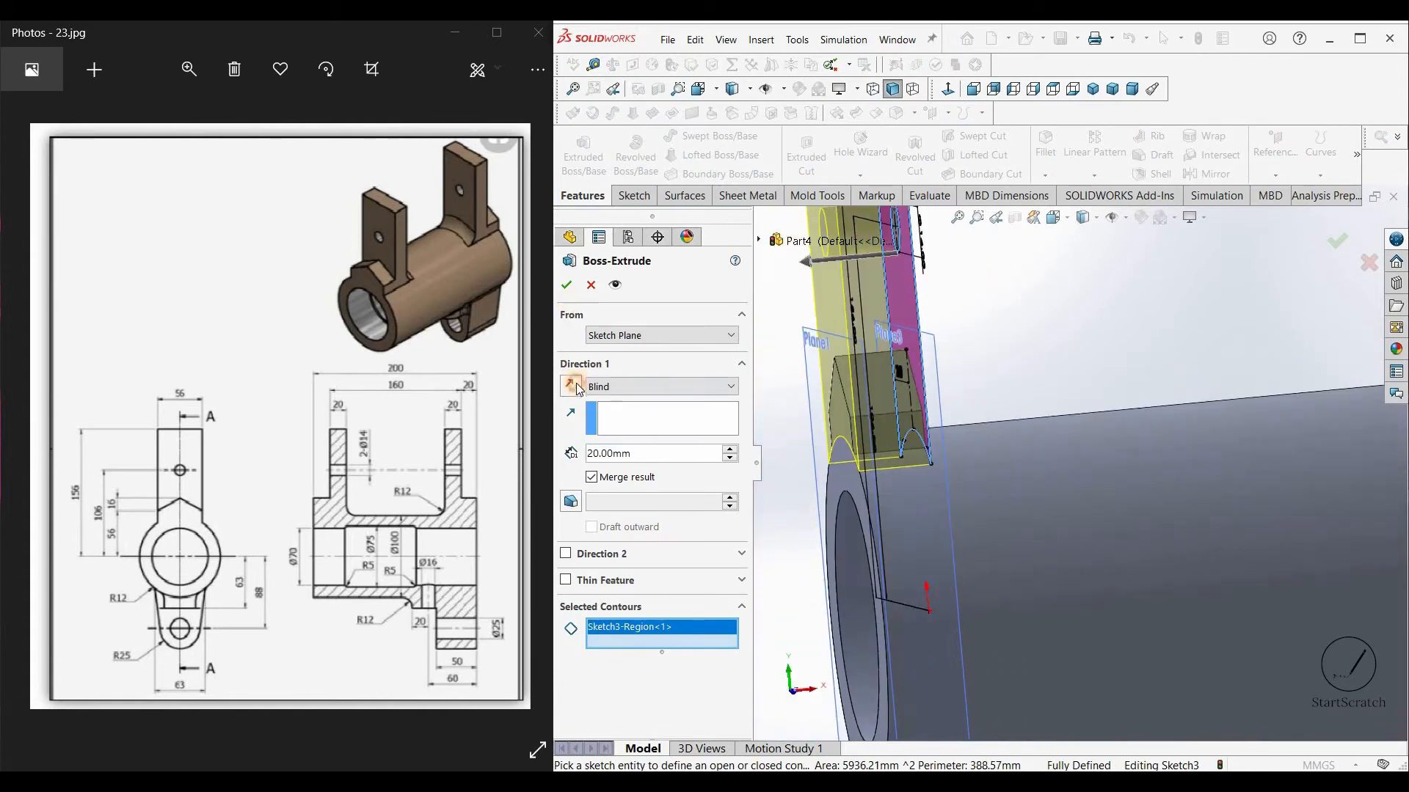
pyautogui.click(570, 386)
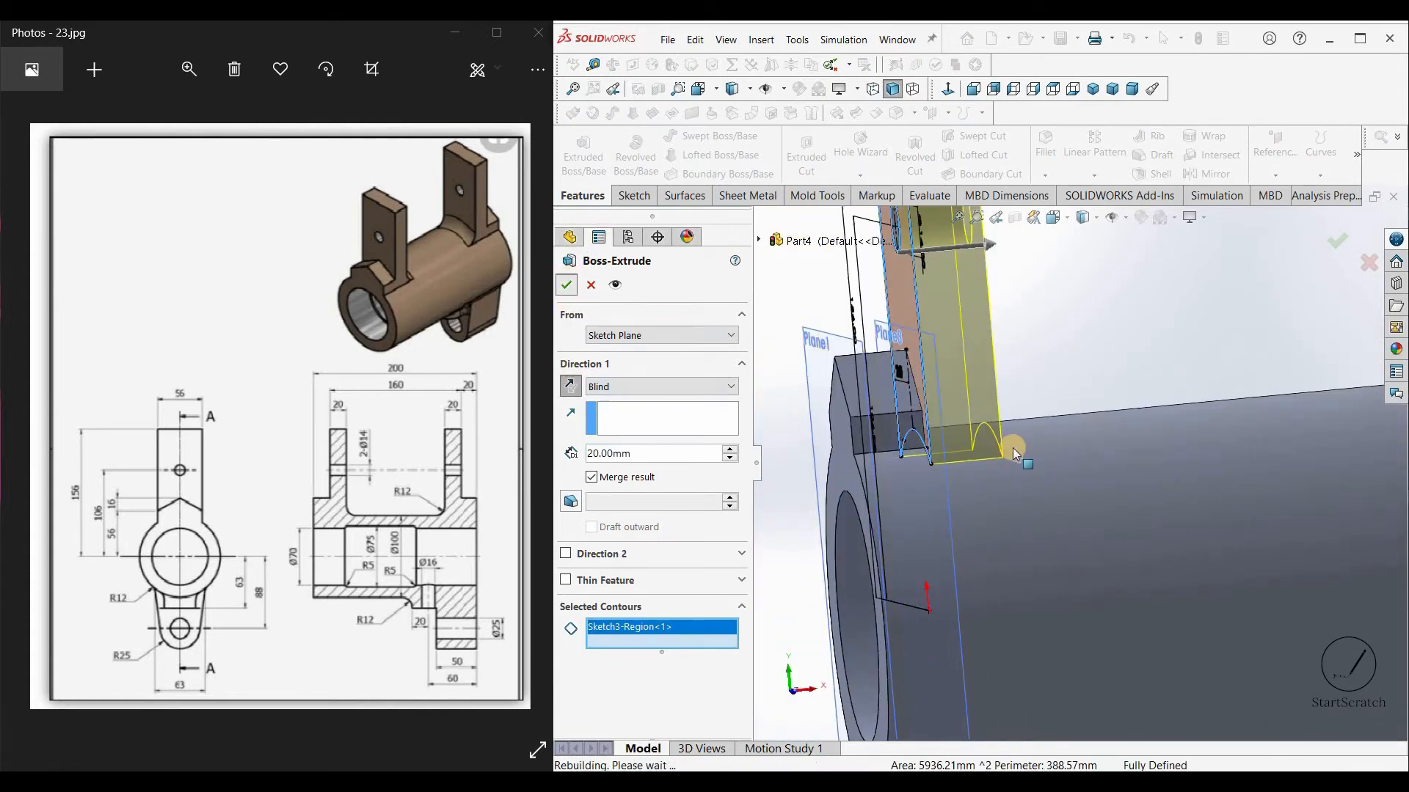
pyautogui.press('Return')
# Step: Fillet the edge where the lug's rear face meets the tube with a 12 mm radius
pyautogui.scroll(3, 1090, 363)
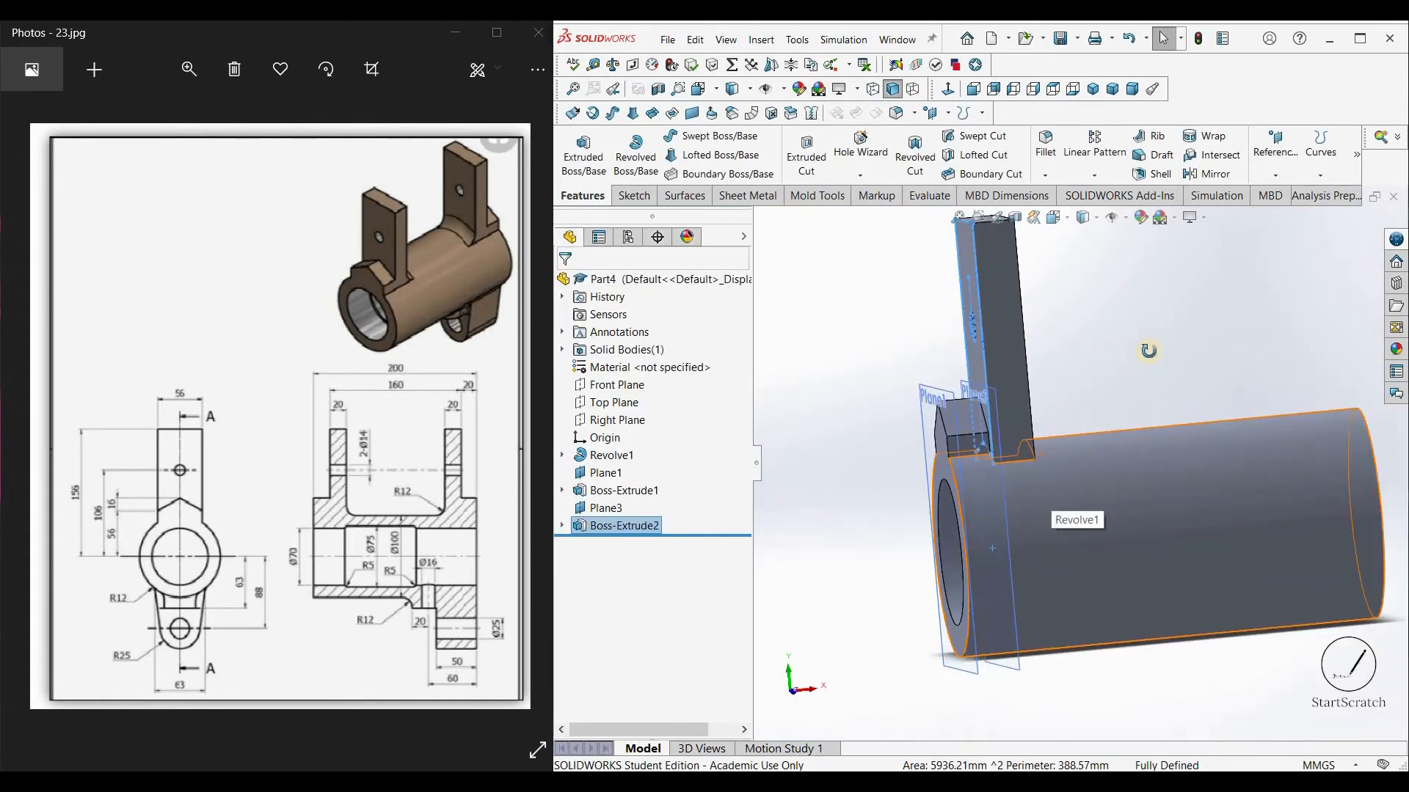
pyautogui.moveTo(1148, 350); pyautogui.dragTo(1031, 293, button='middle')
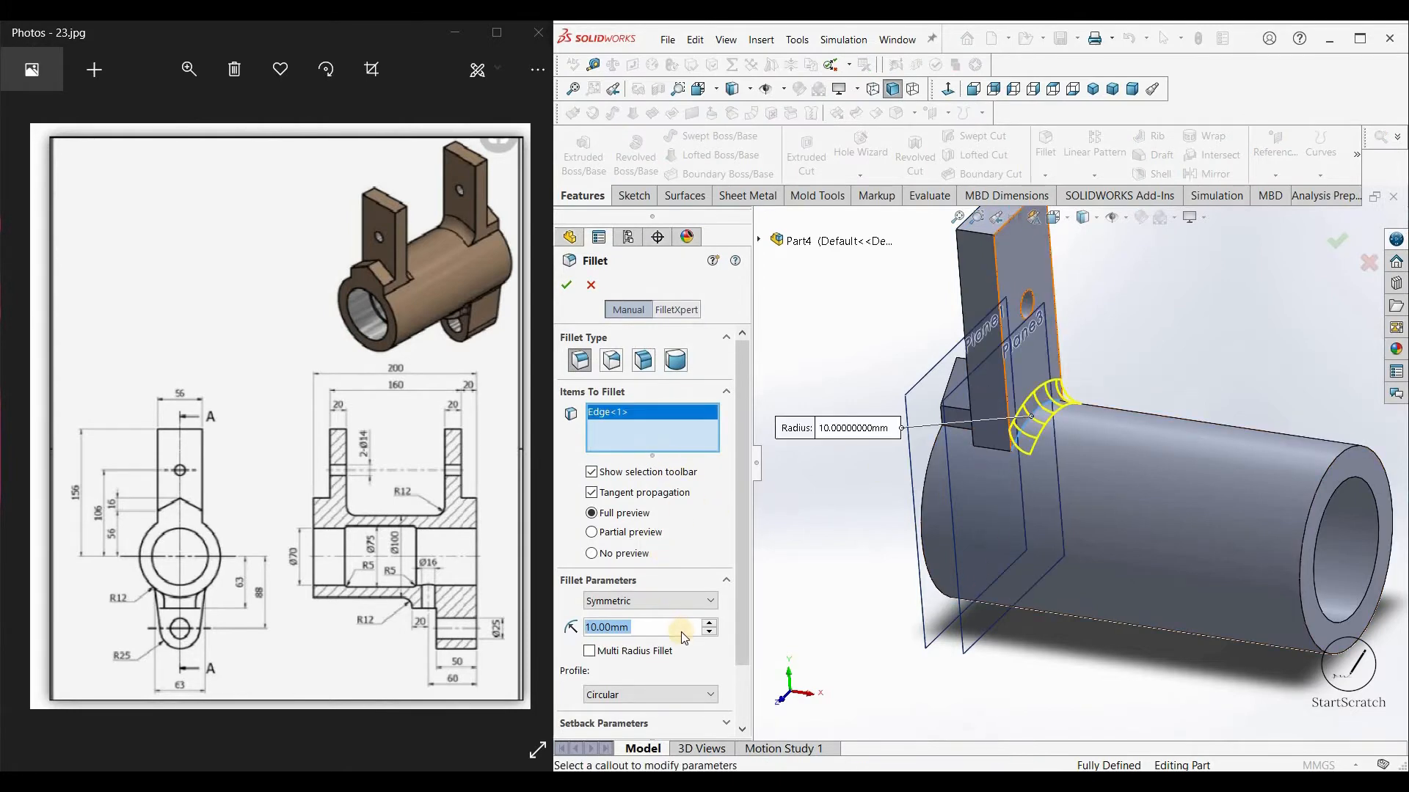
pyautogui.write('12')
pyautogui.press('Return')
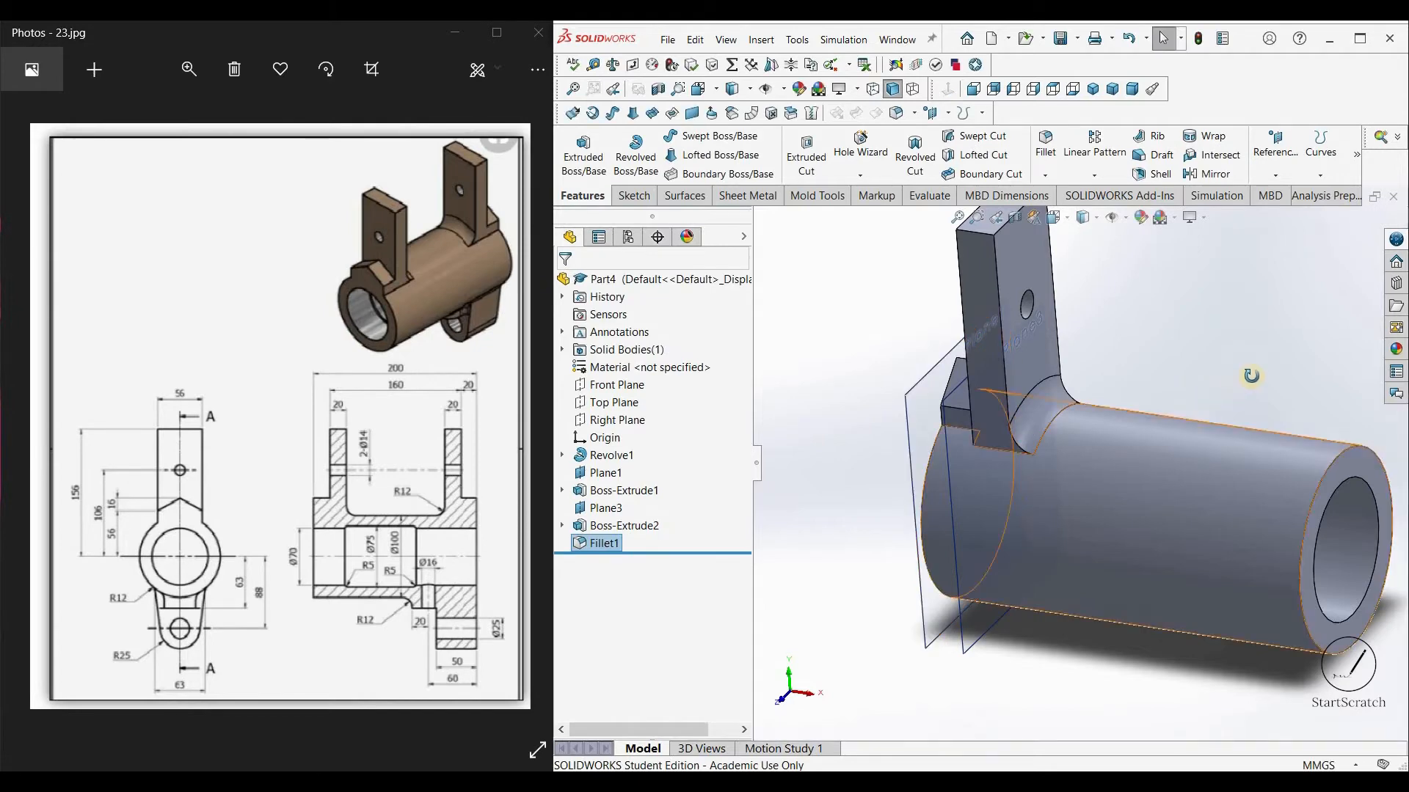
# Step: Hide the two reference planes at the front end of the tube
pyautogui.moveTo(1251, 375); pyautogui.dragTo(1313, 383, button='middle')
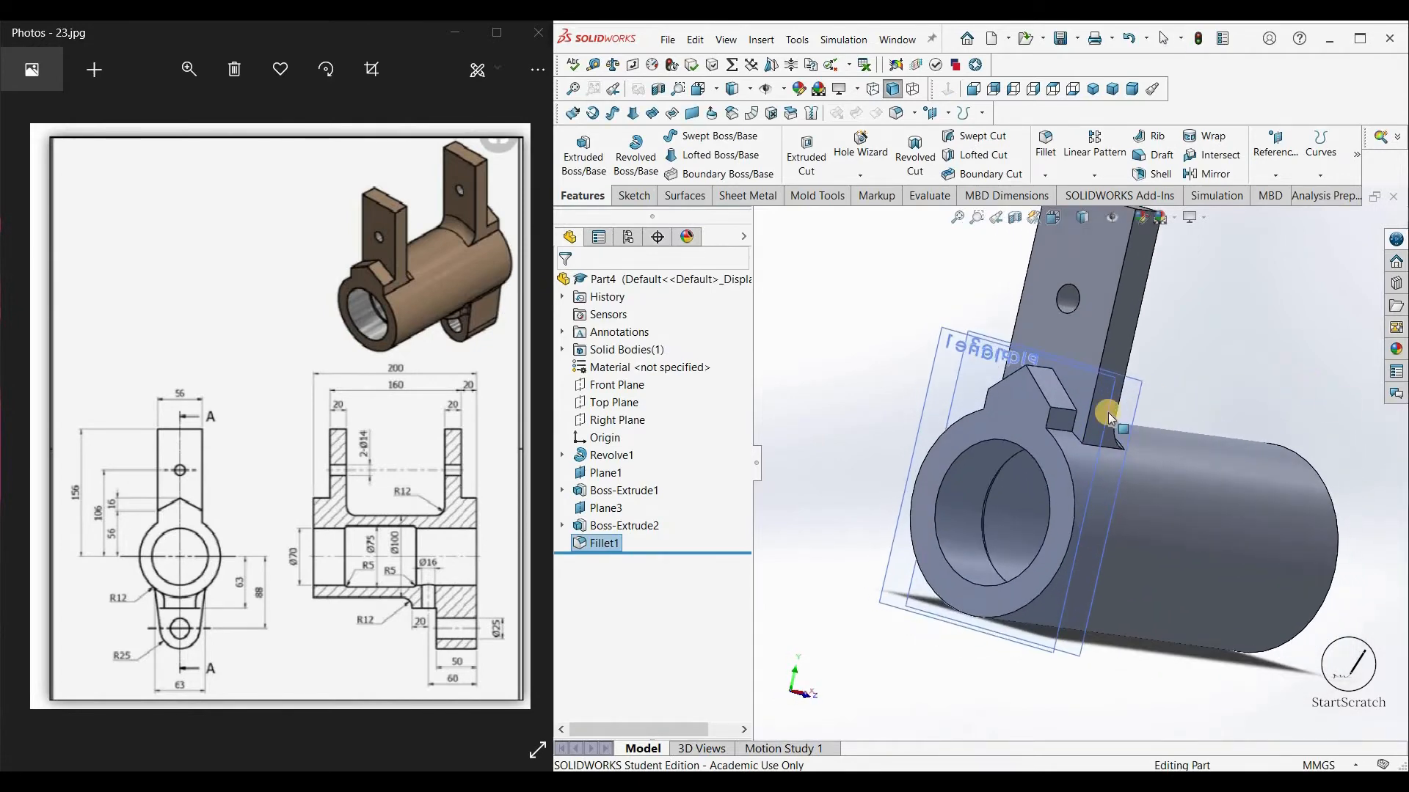
pyautogui.moveTo(1110, 418); pyautogui.dragTo(976, 367, button='middle')
pyautogui.rightClick(967, 358)
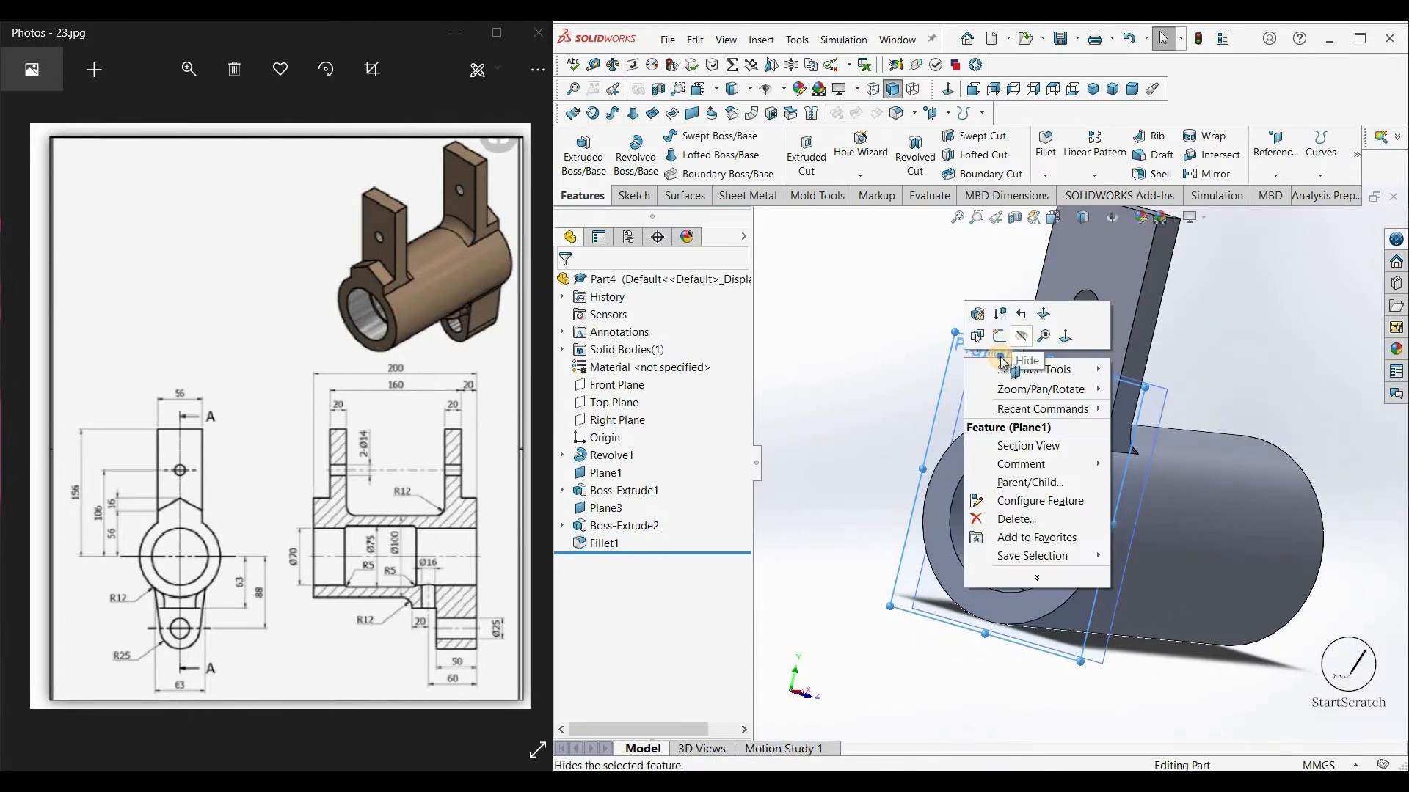
pyautogui.click(1004, 360)
pyautogui.rightClick(1056, 352)
pyautogui.click(1057, 335)
pyautogui.moveTo(1177, 418); pyautogui.dragTo(1049, 279, button='middle')
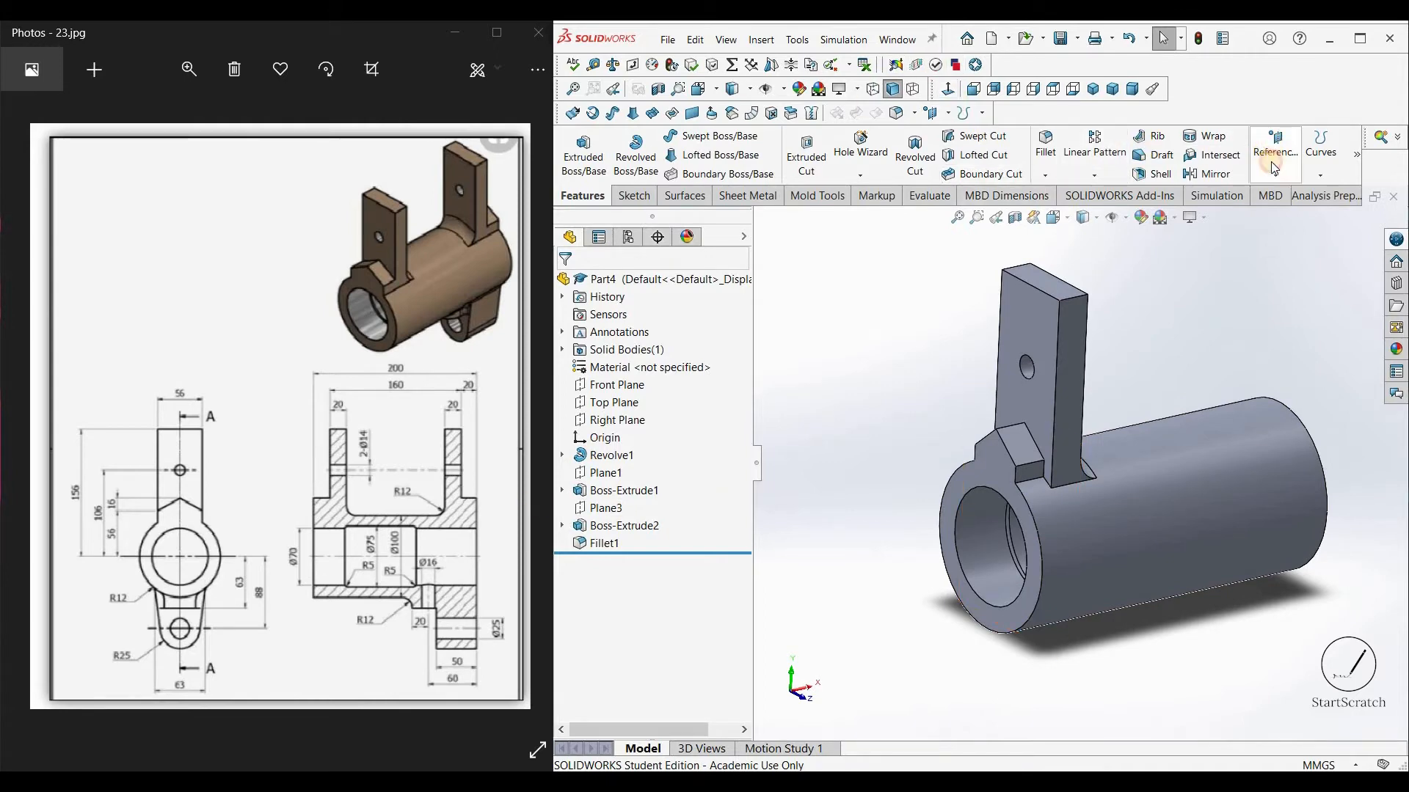
# Step: Create a reference plane halfway along the tube, offset from the front end face with the offset flipped toward the tube's body
pyautogui.click(1273, 150)
pyautogui.click(1005, 473)
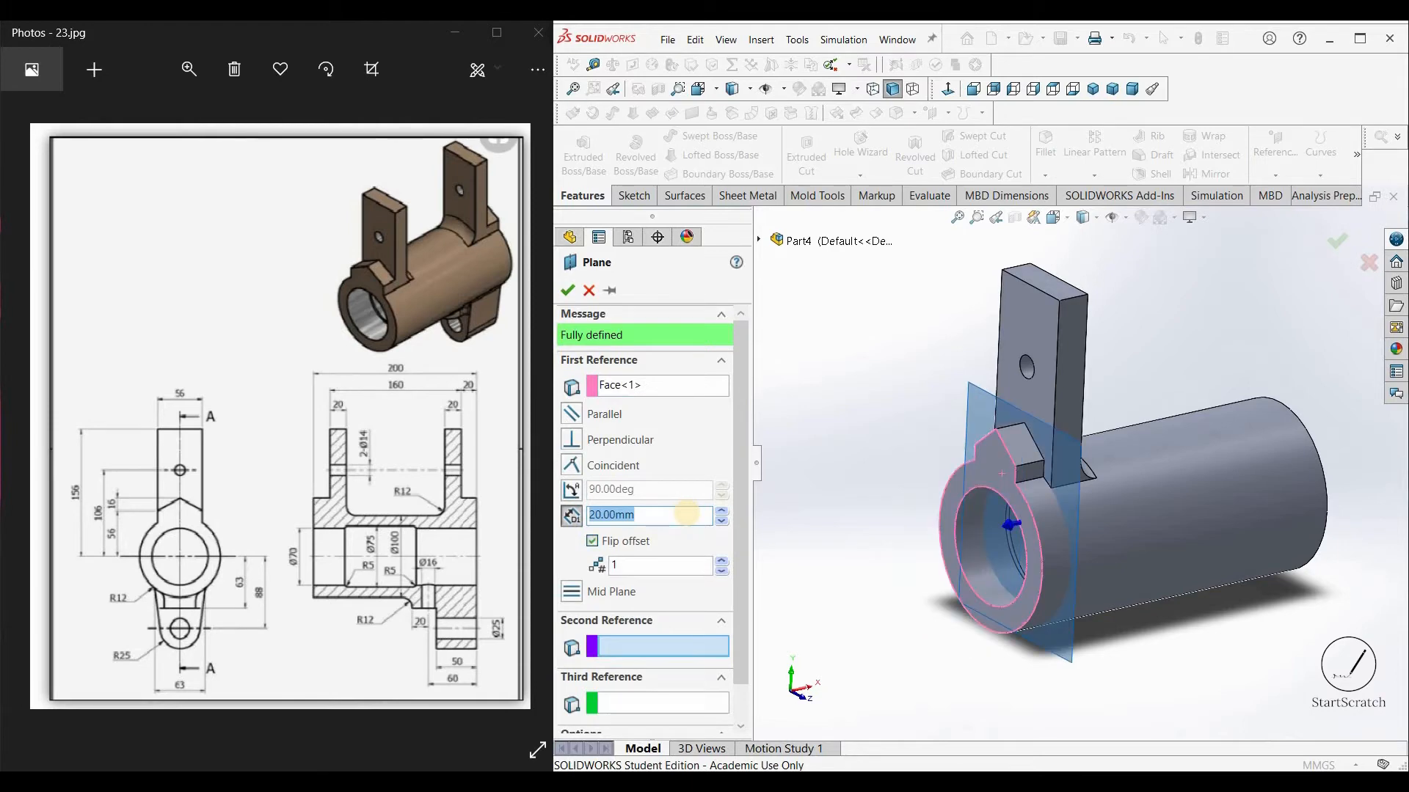
pyautogui.write('50')
pyautogui.press('Return')
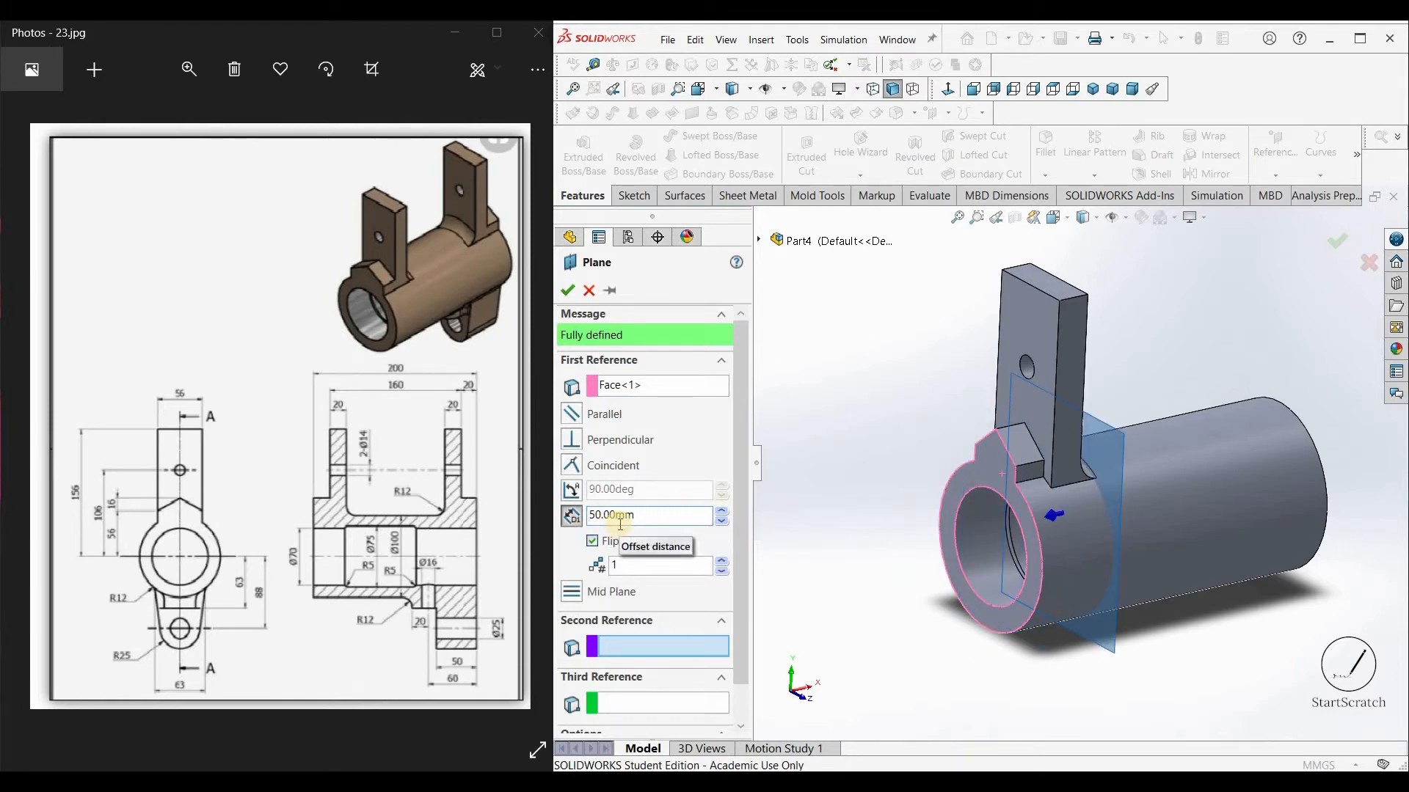
pyautogui.click(567, 291)
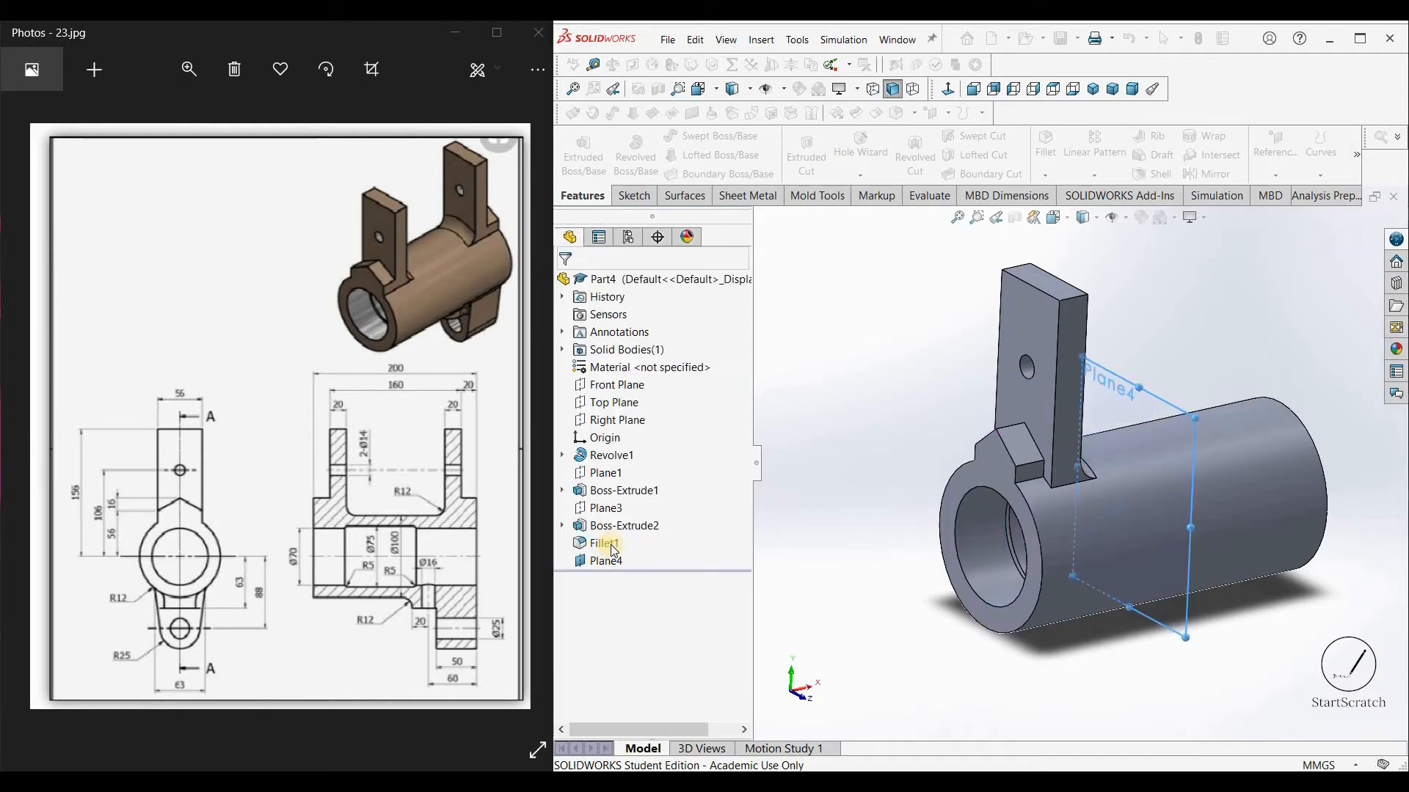
# Step: Mirror the lug fillet, the lug extrusion and the pointed boss extrusion about the mid-length plane to the rear end of the tube
pyautogui.click(603, 536)
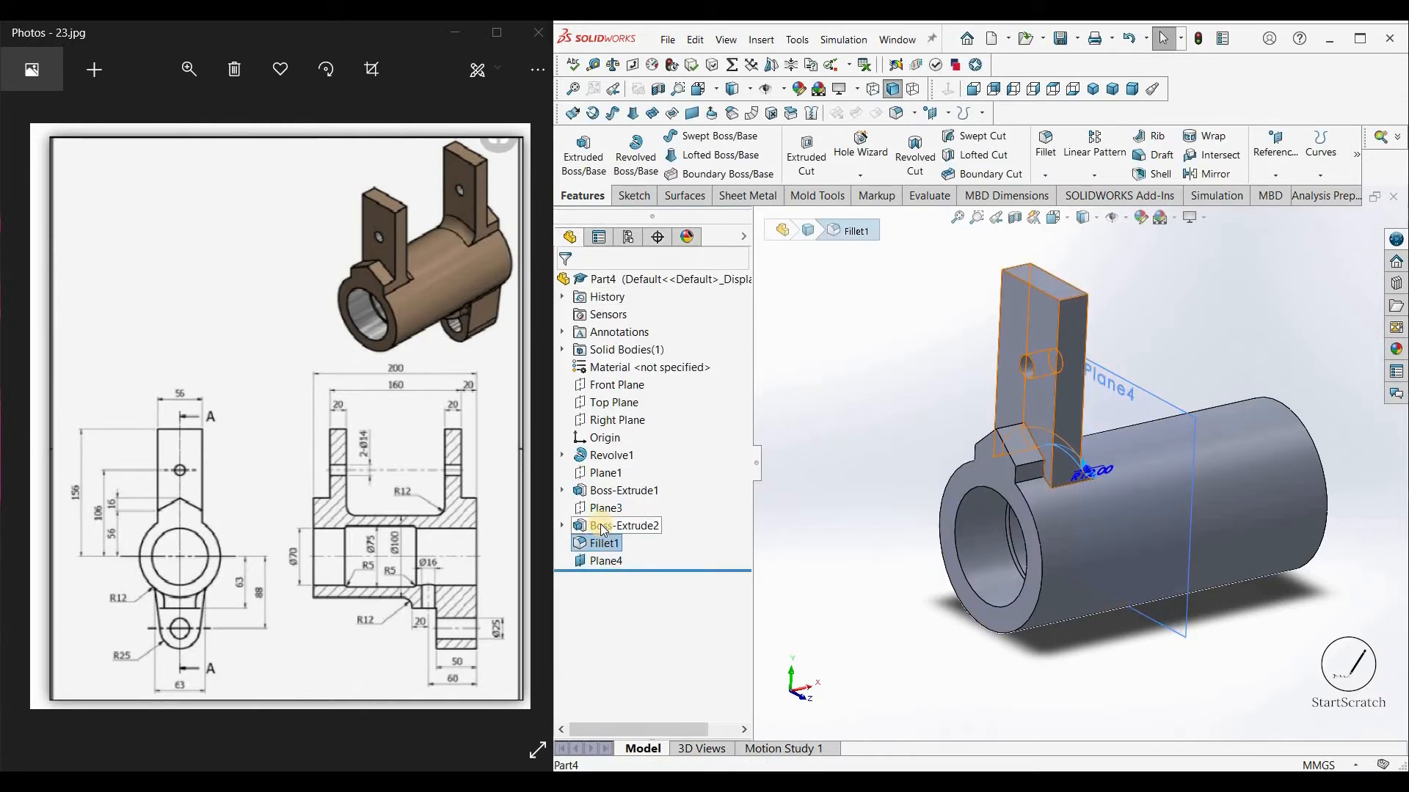
pyautogui.click(602, 526)
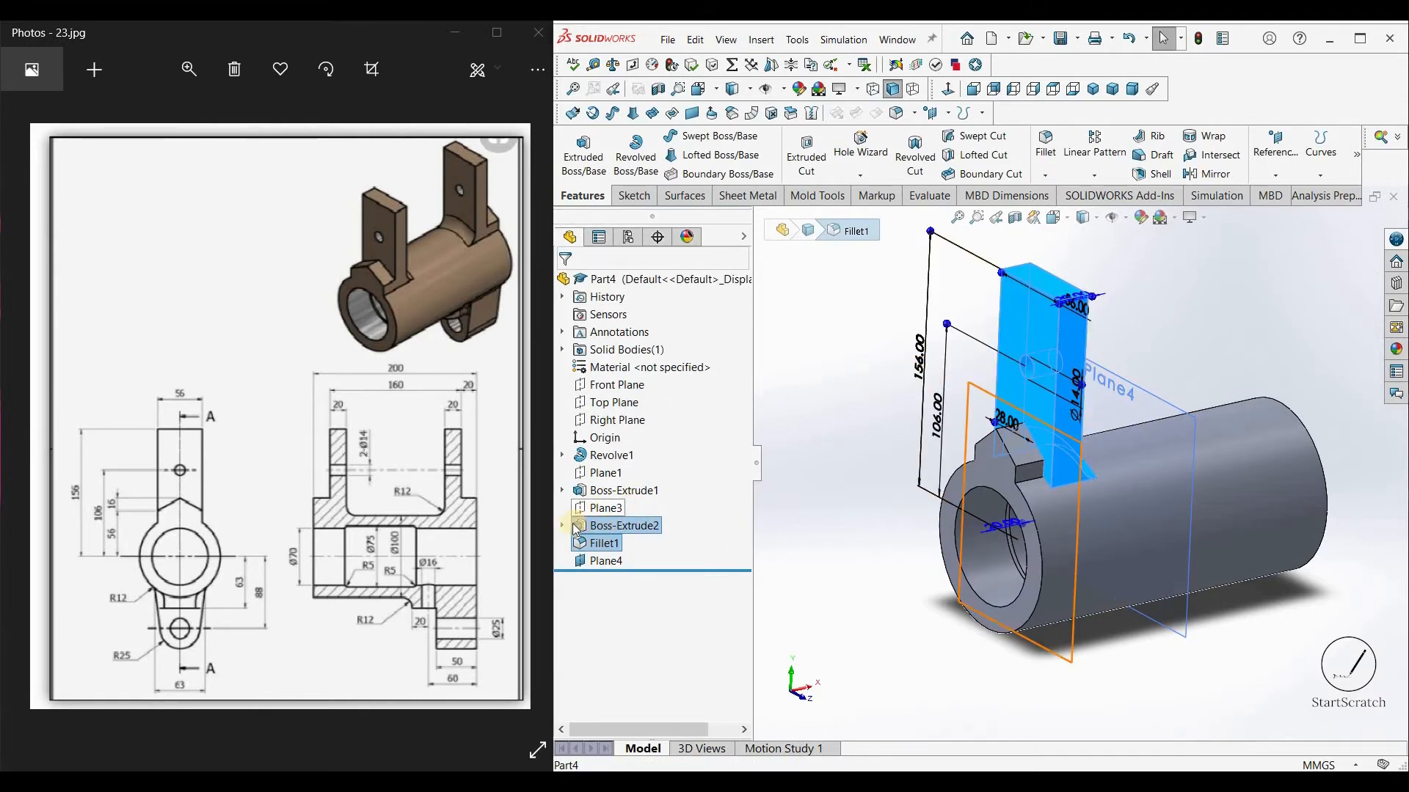
pyautogui.keyDown('ctrl'); pyautogui.click(623, 490); pyautogui.keyUp('ctrl')
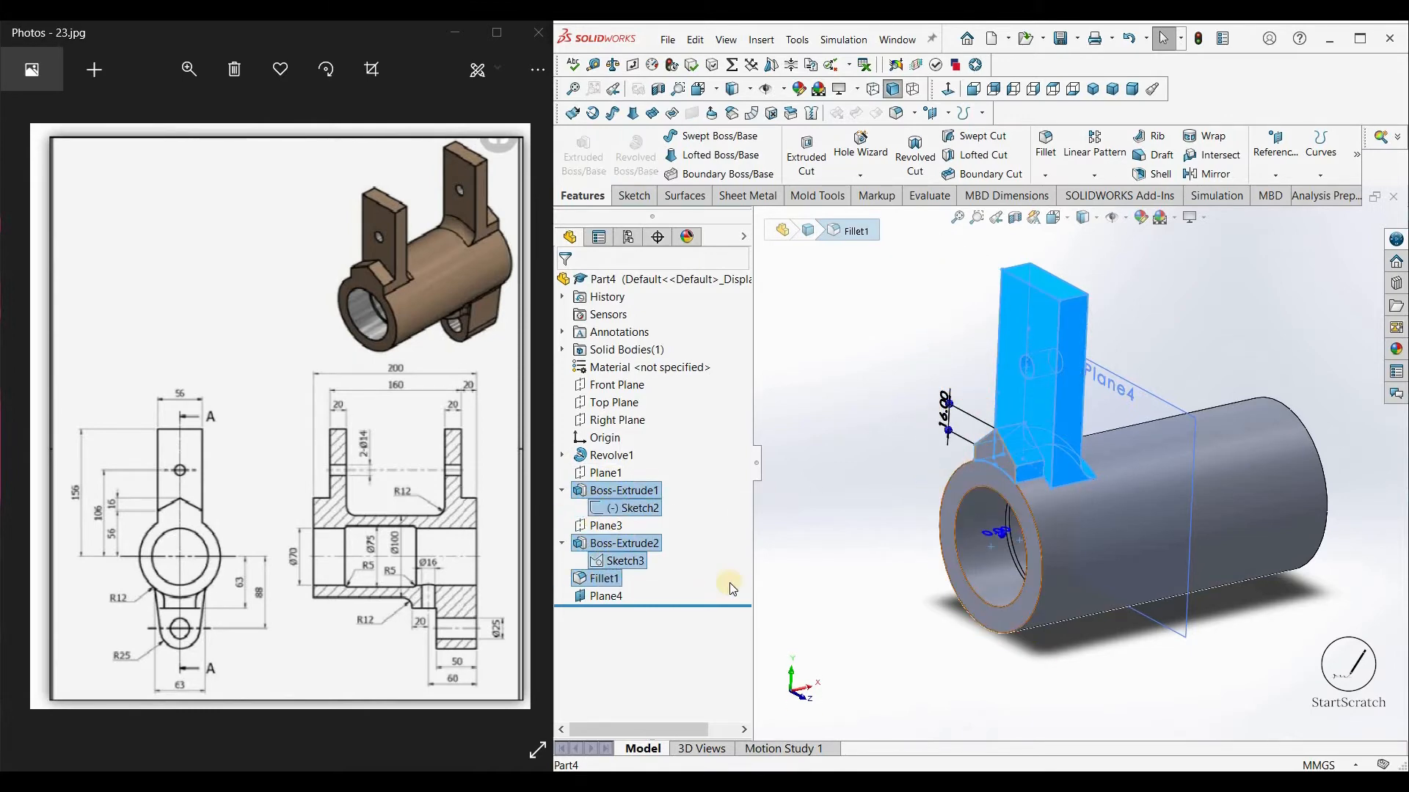
pyautogui.click(1190, 176)
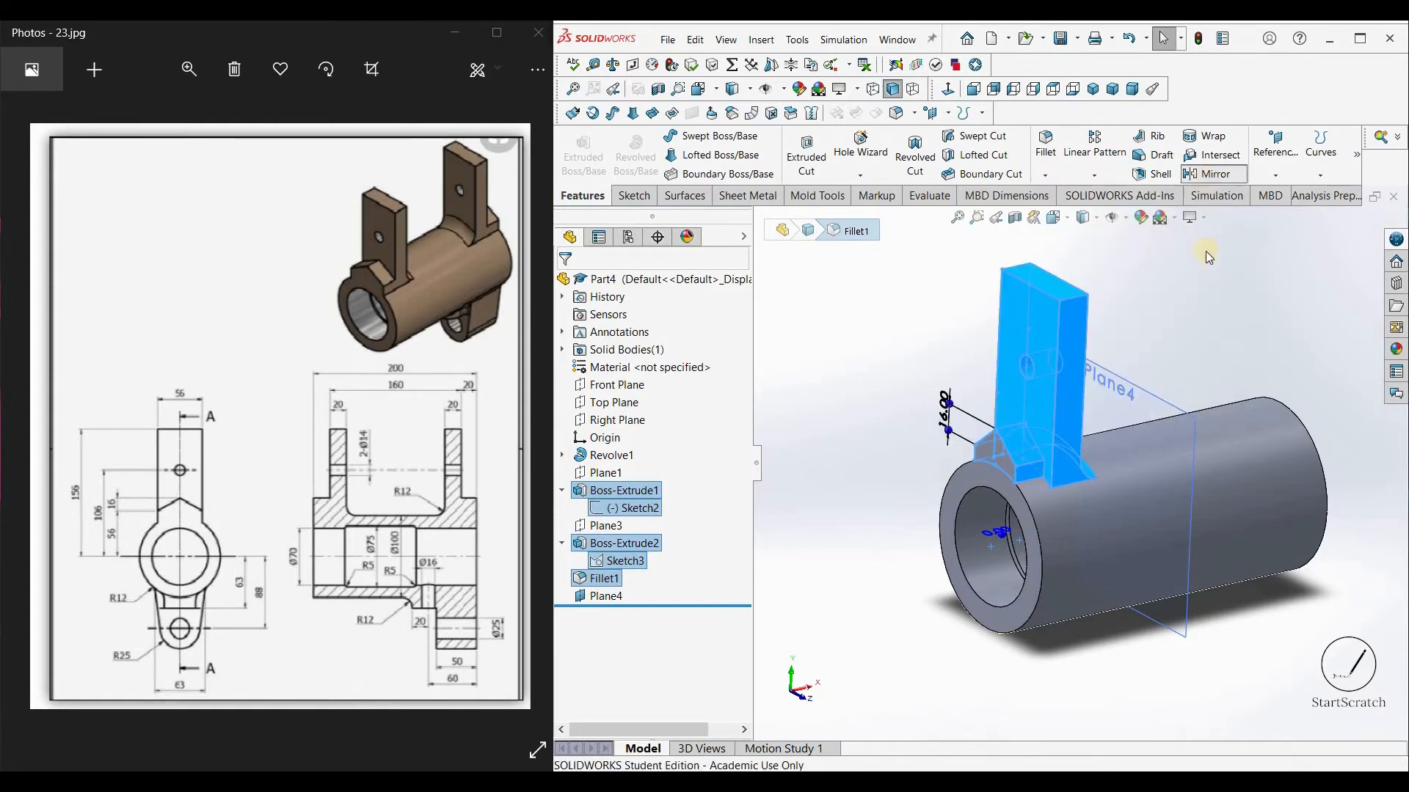
pyautogui.click(1136, 397)
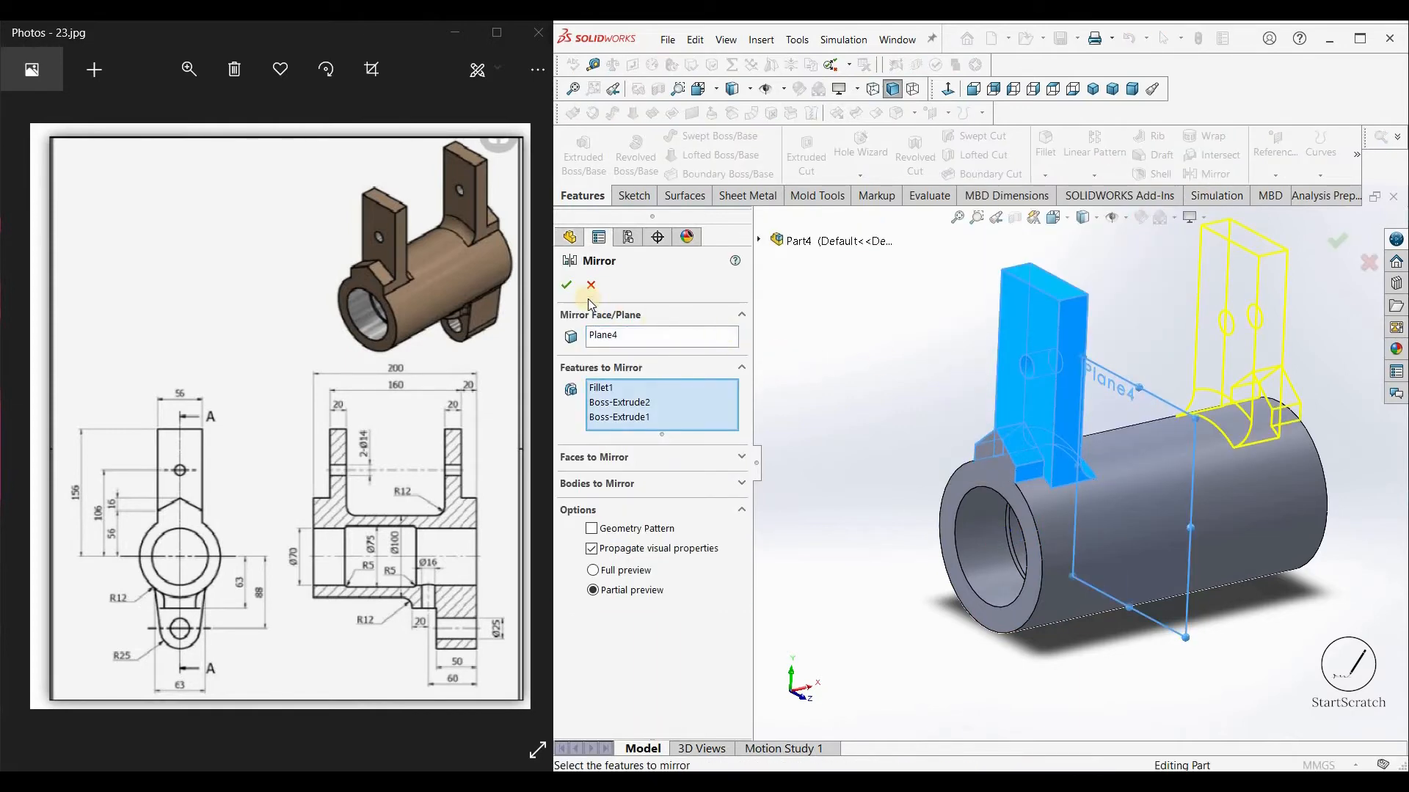
pyautogui.click(566, 285)
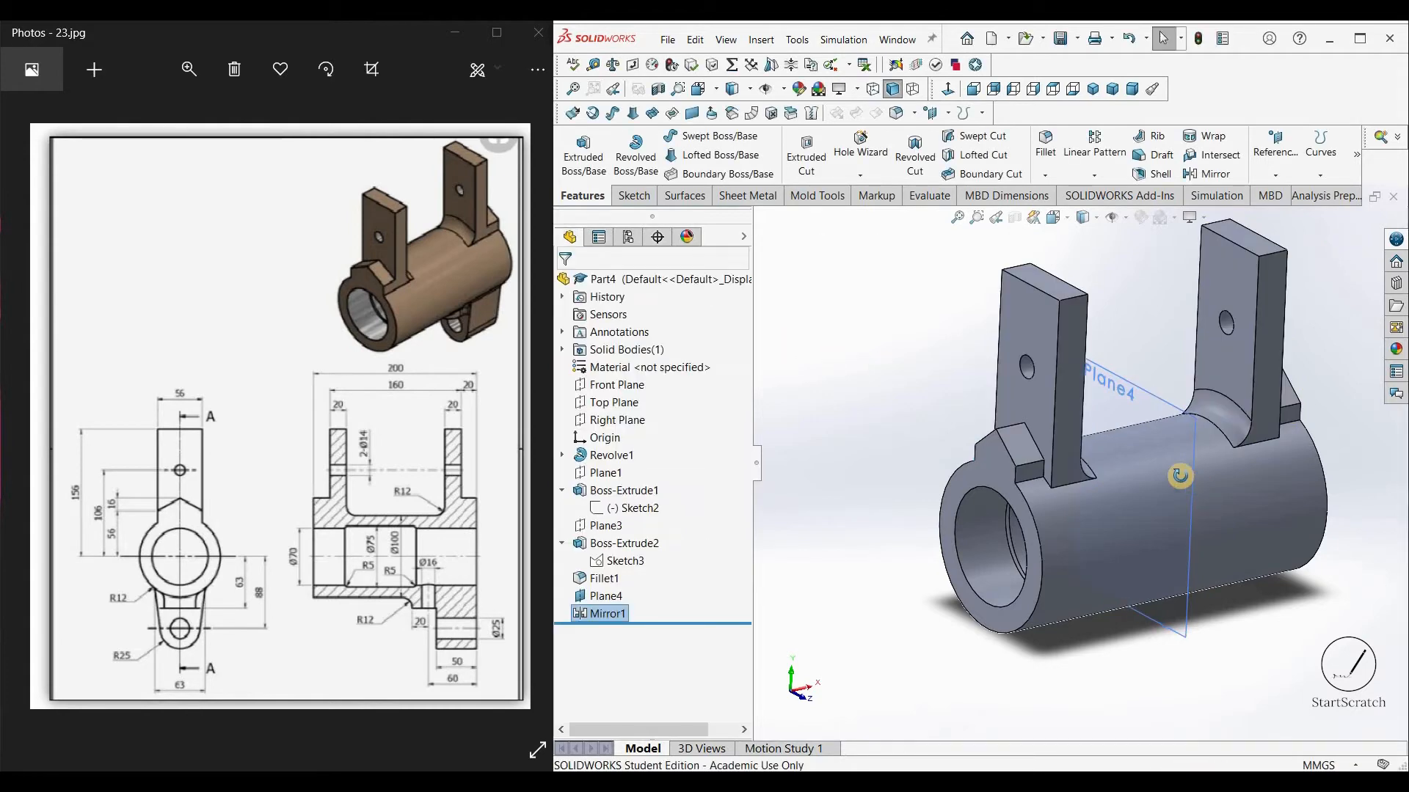
# Step: Hide the mid-length reference plane
pyautogui.moveTo(1130, 455); pyautogui.dragTo(1119, 391, button='middle')
pyautogui.rightClick(1118, 391)
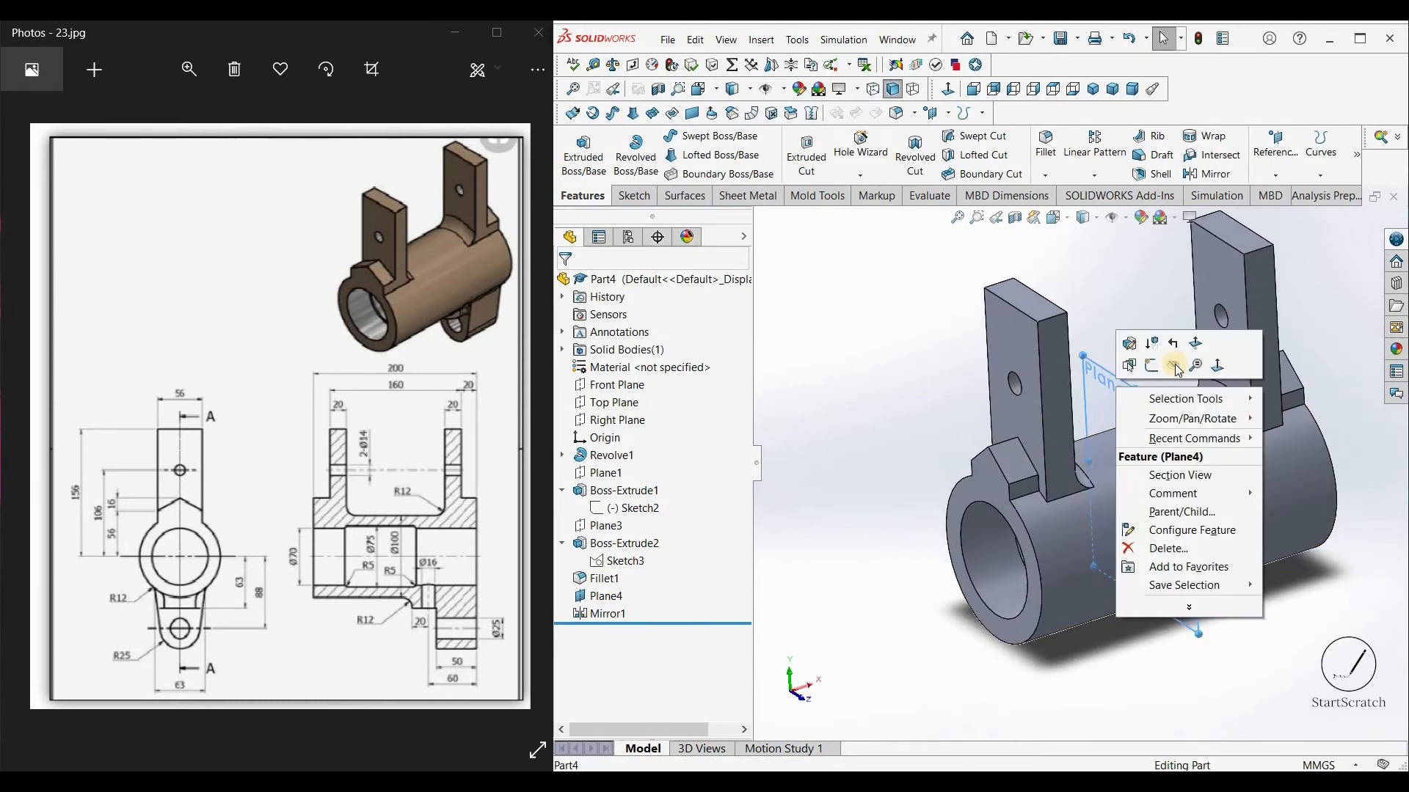
pyautogui.click(1163, 515)
# Step: Create a reference plane on the tube's rear end face with an offset of 0 mm
pyautogui.scroll(4, 1164, 515)
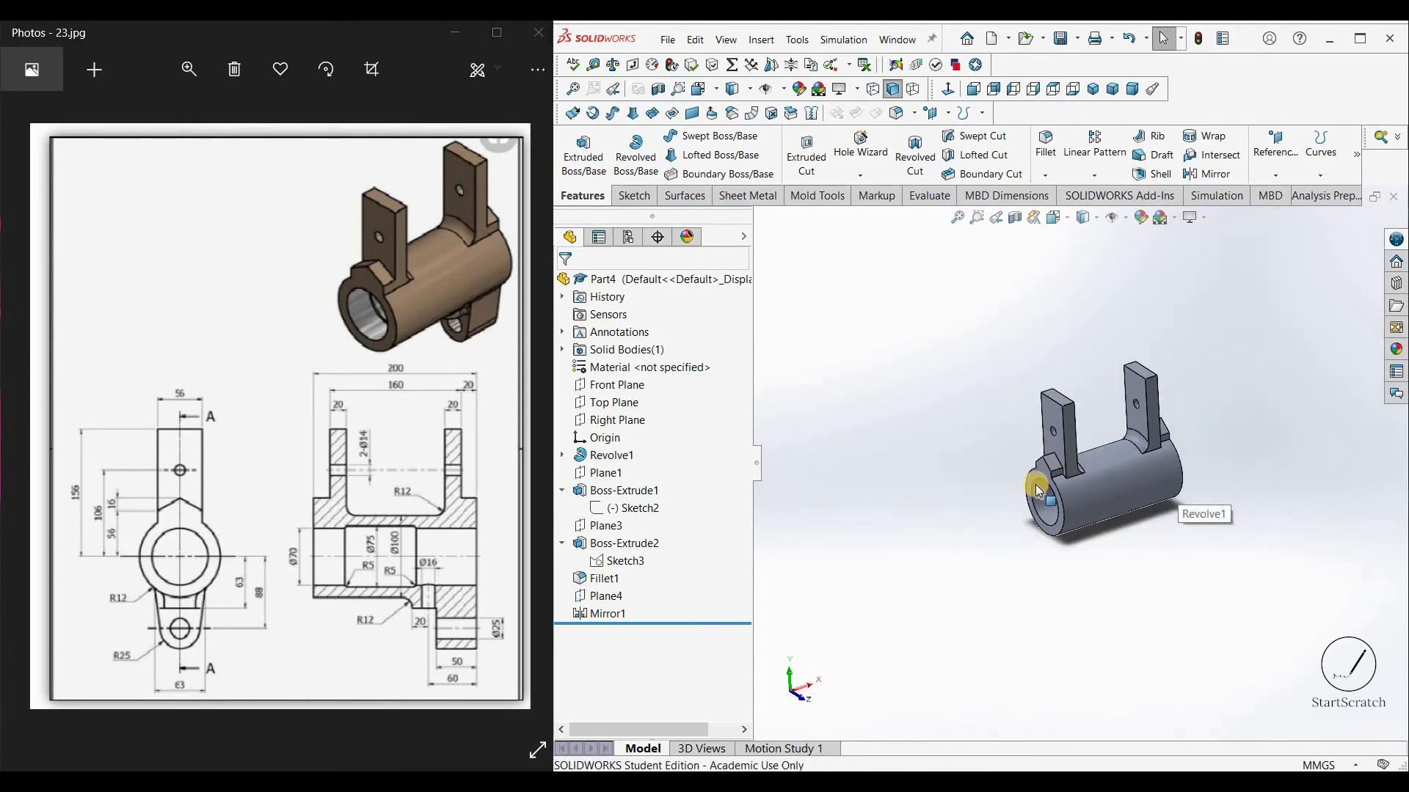
pyautogui.scroll(-2, 1051, 512)
pyautogui.scroll(2, 1049, 470)
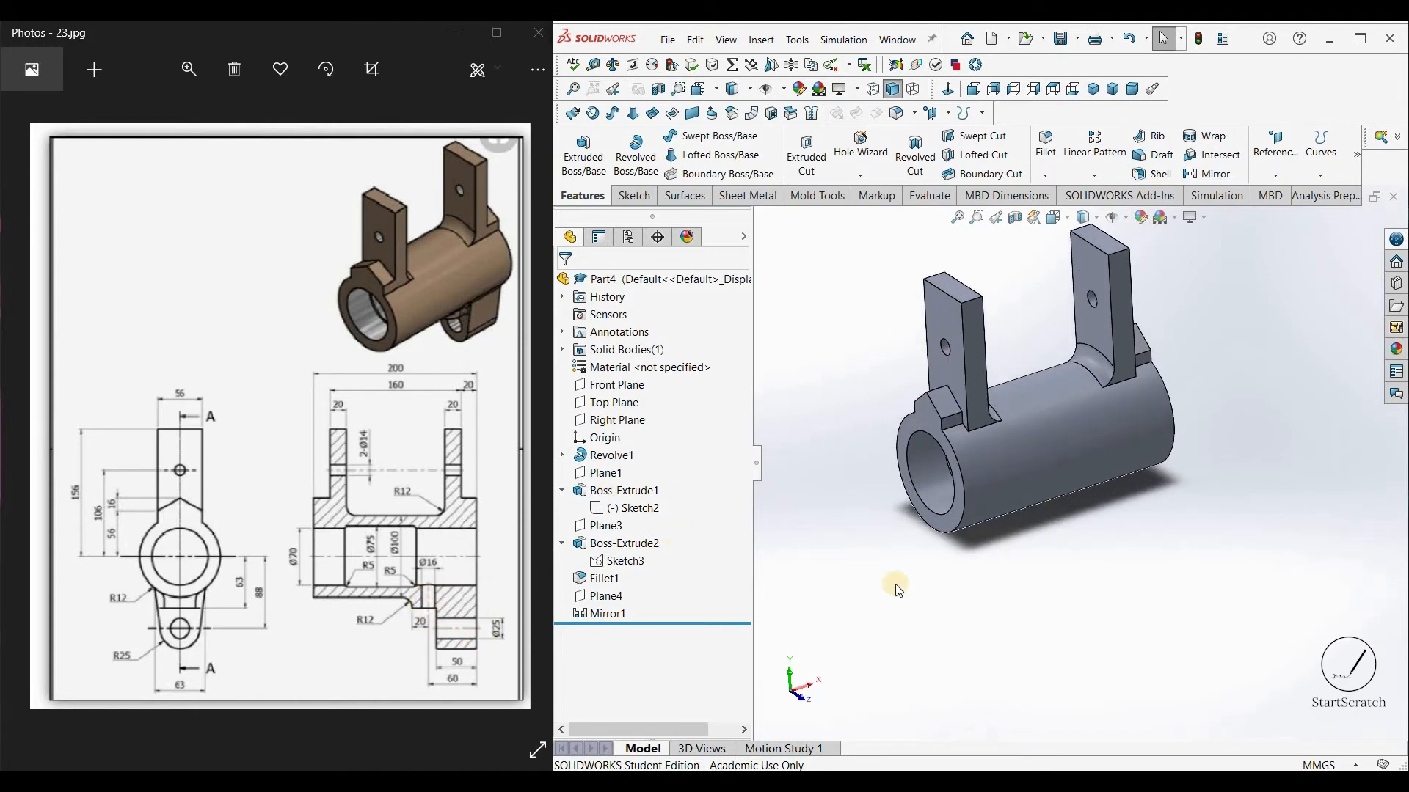
pyautogui.moveTo(1053, 415); pyautogui.dragTo(1209, 352, button='middle')
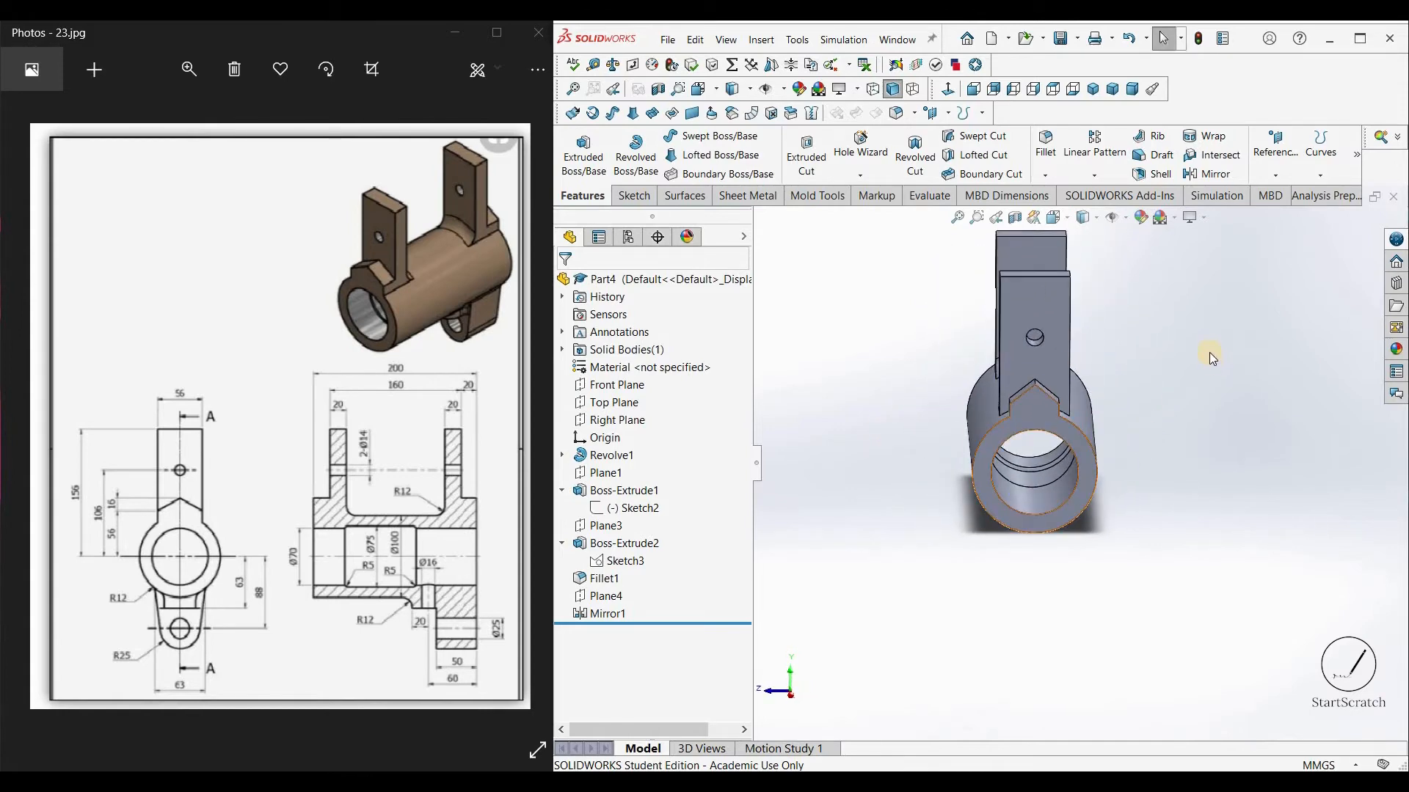
pyautogui.click(1275, 175)
pyautogui.click(1287, 195)
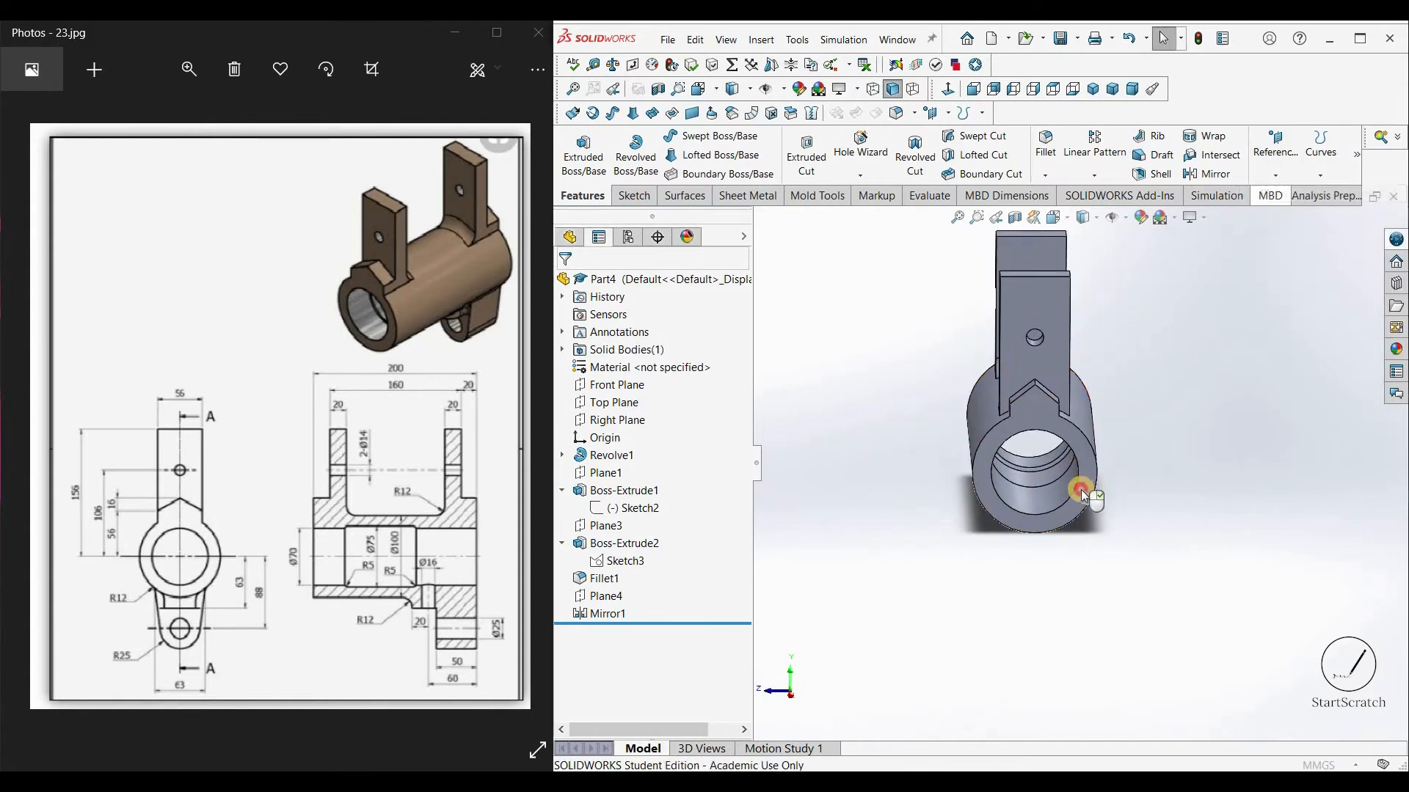
pyautogui.write('0')
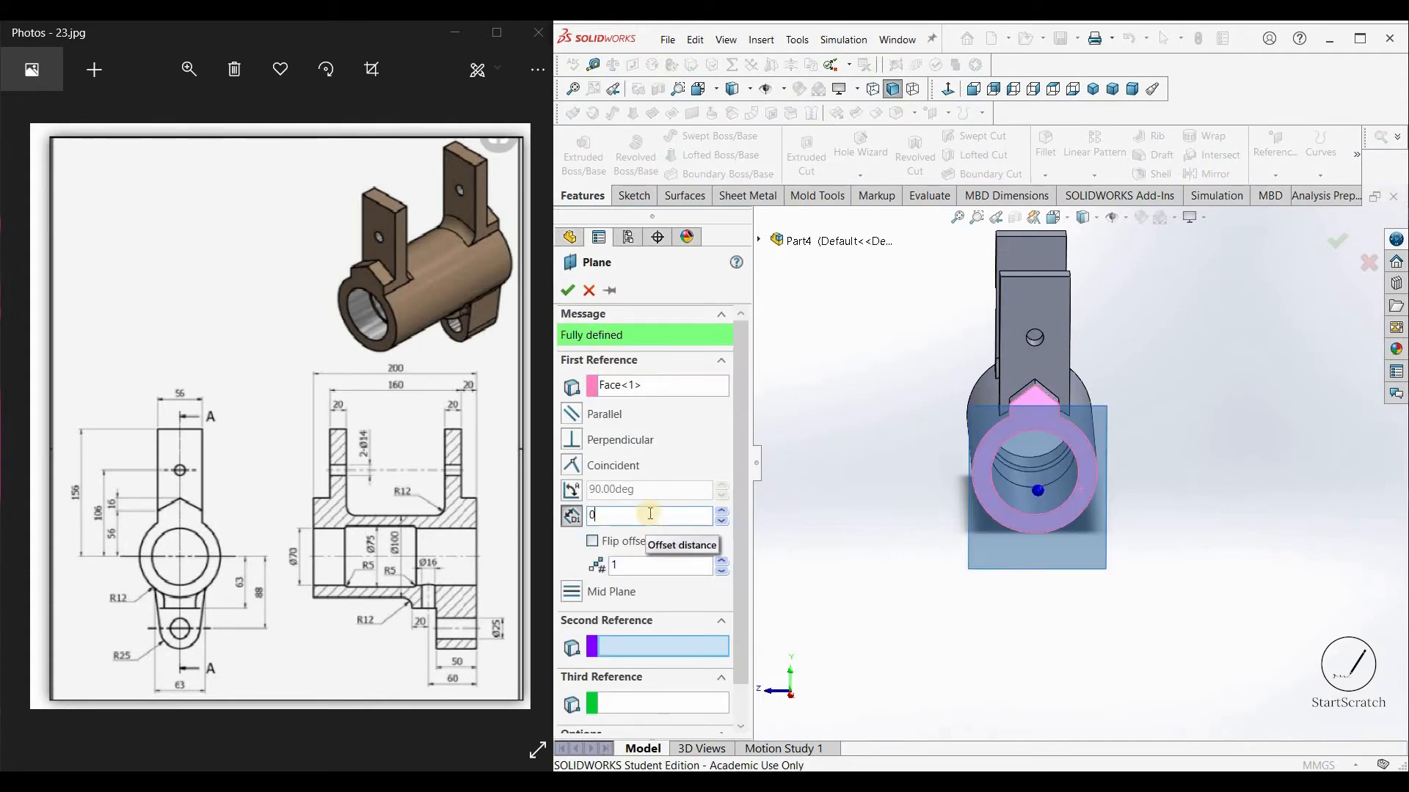
pyautogui.press('Return')
pyautogui.click(565, 291)
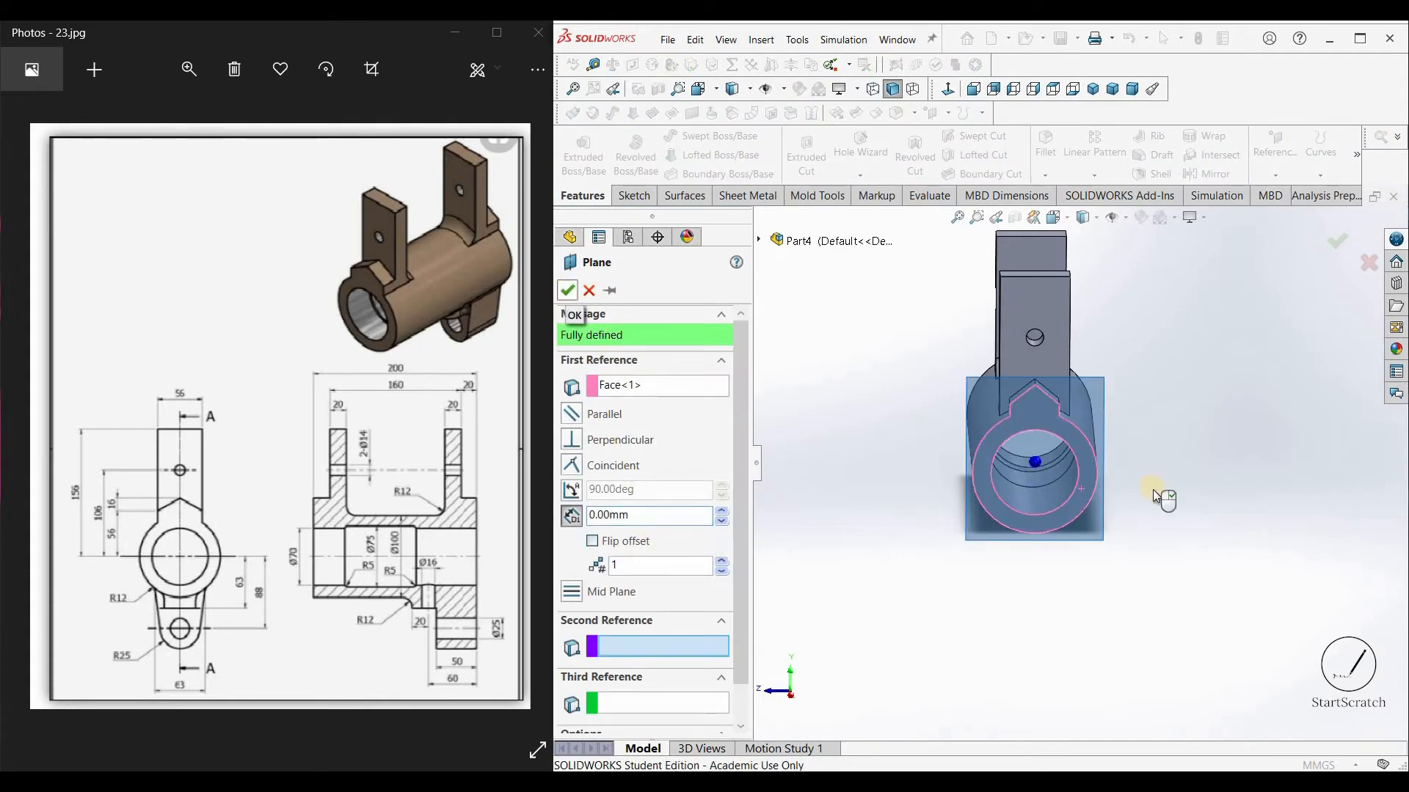
# Step: On the rear end plane, sketch a three-line tapered outline hanging below the tube and convert the tube's outer edge
pyautogui.rightClick(1099, 385)
pyautogui.click(1128, 365)
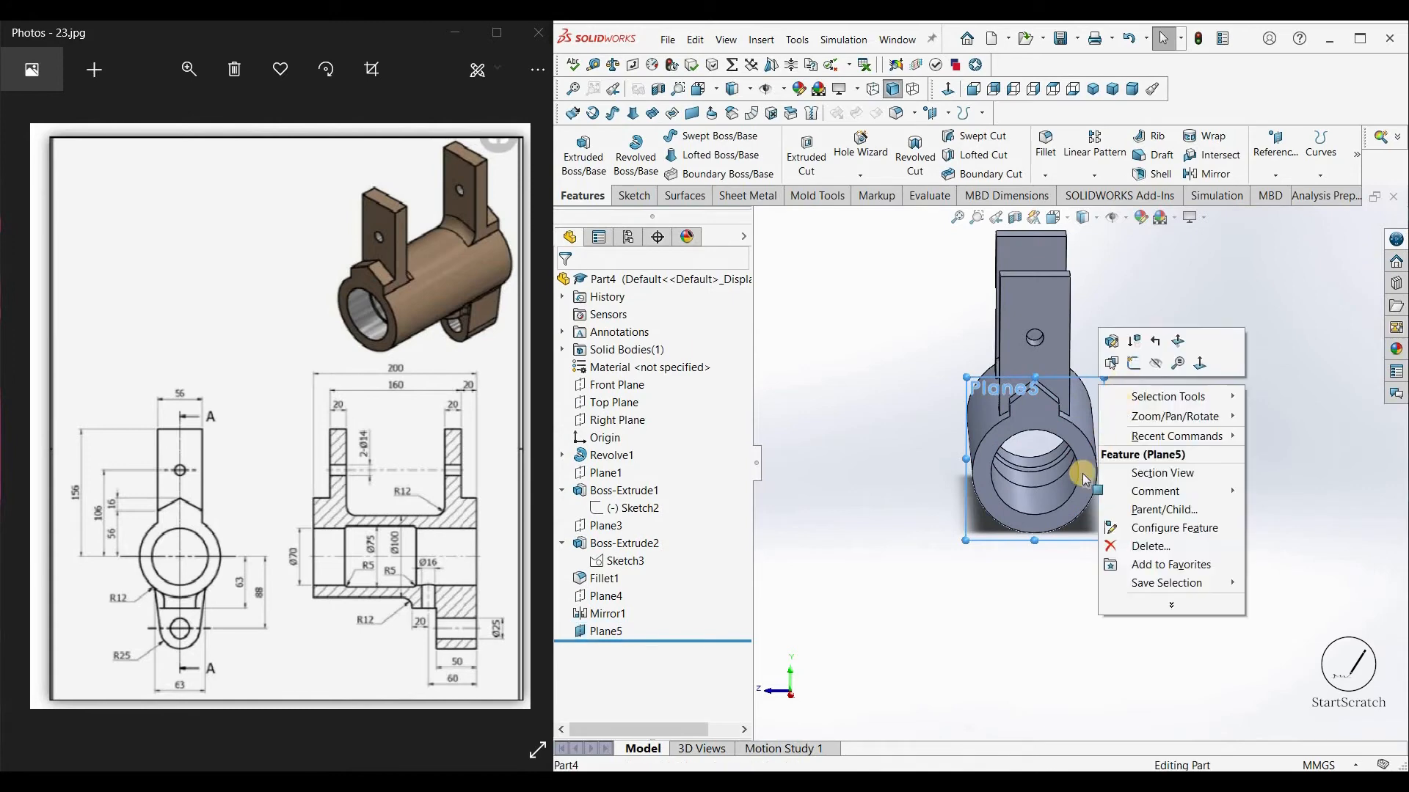
pyautogui.press('space')
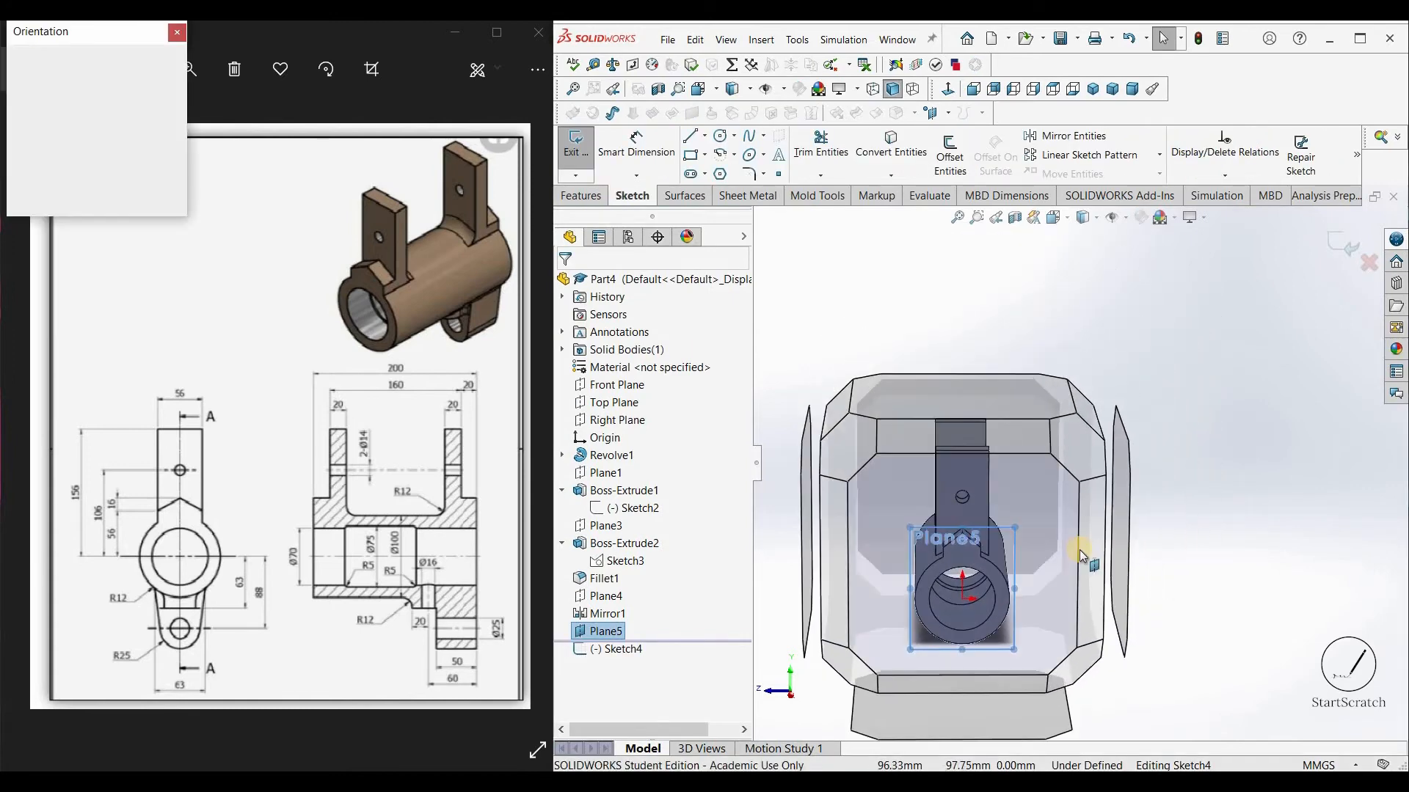
pyautogui.click(1080, 549)
pyautogui.click(896, 151)
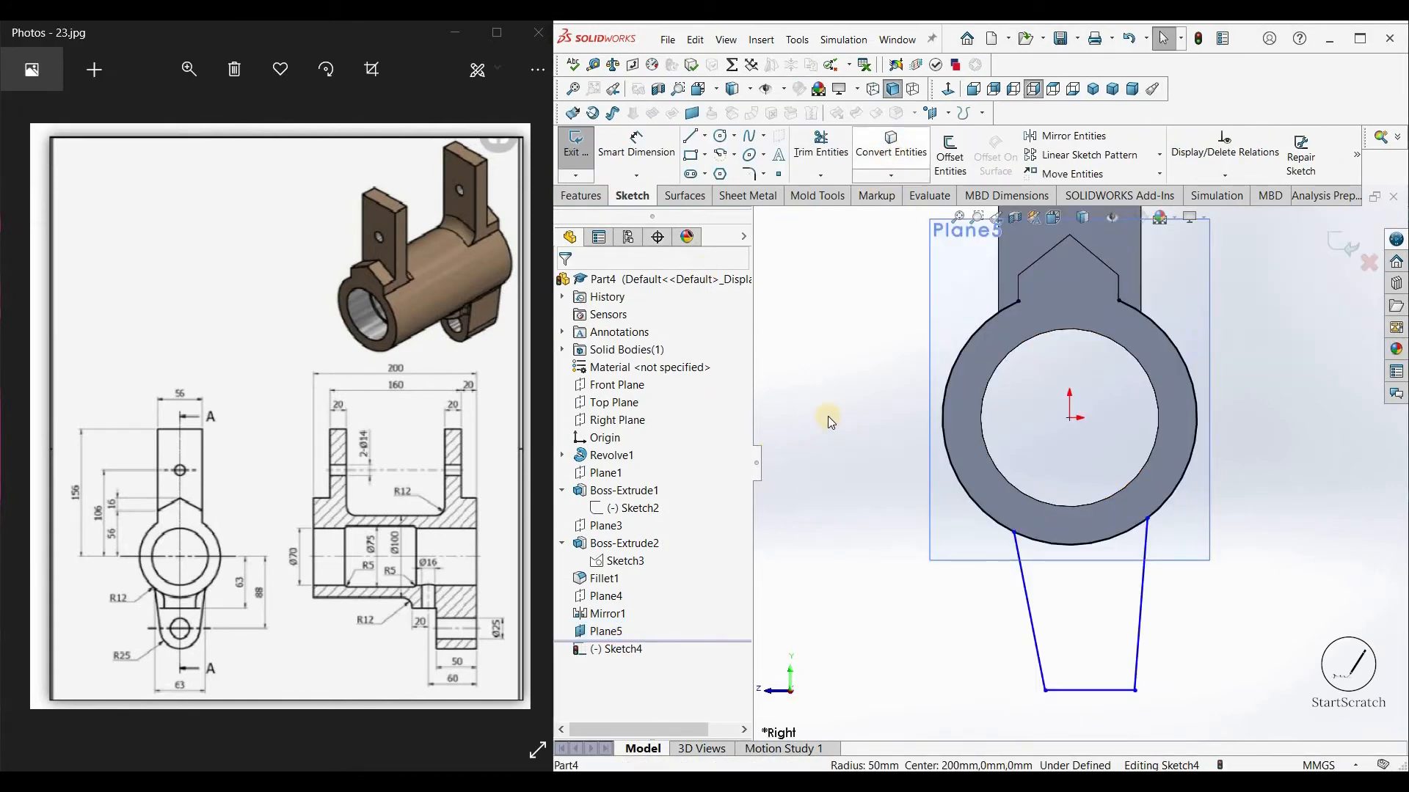
# Step: Draw a vertical construction centerline about 125 mm long from the origin down past the tapered outline
pyautogui.click(703, 135)
pyautogui.click(734, 164)
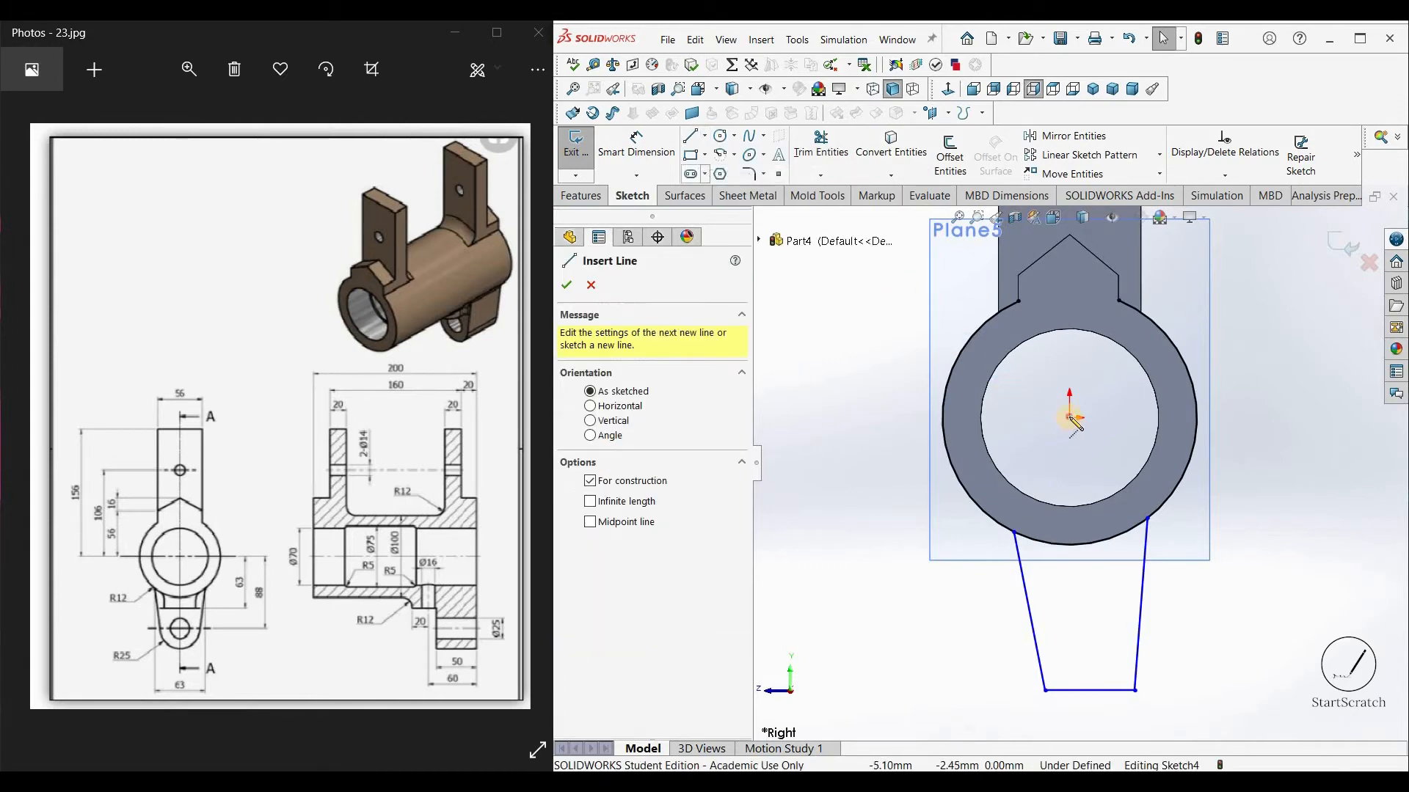
pyautogui.click(1073, 733)
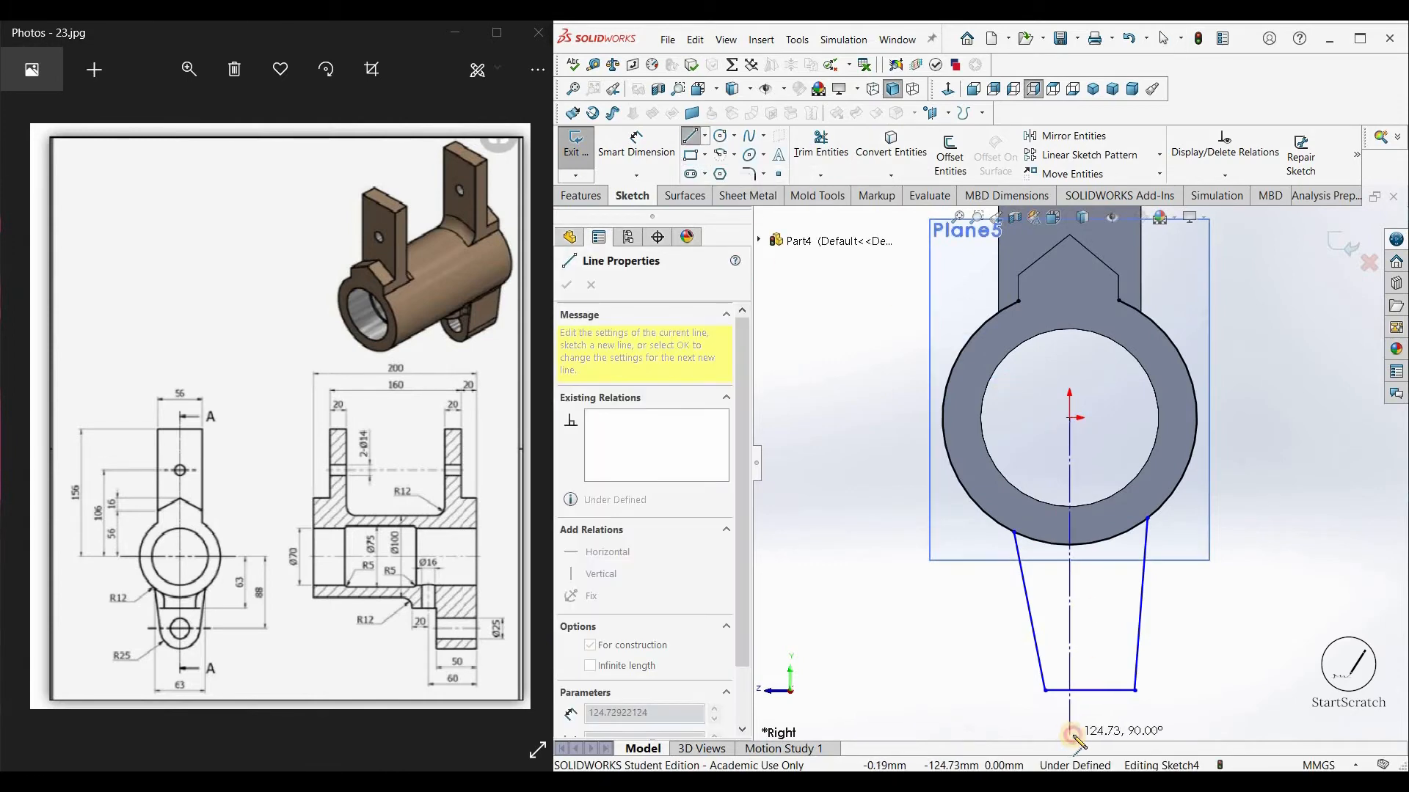
pyautogui.press('Escape')
# Step: Dimension the distance between the two upper ends of the tapered outline as 63 mm
pyautogui.click(636, 147)
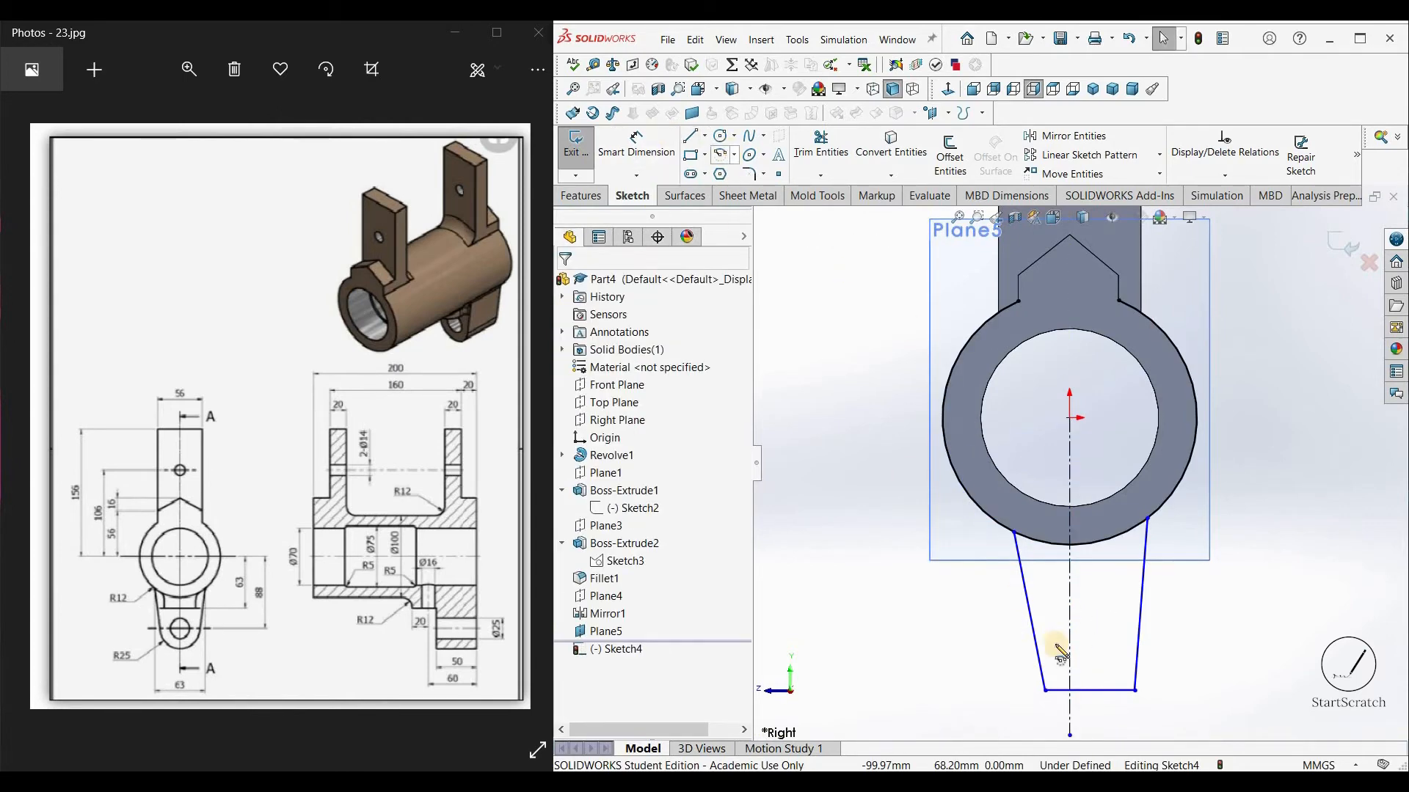
pyautogui.scroll(1, 1083, 693)
pyautogui.click(994, 421)
pyautogui.click(1112, 409)
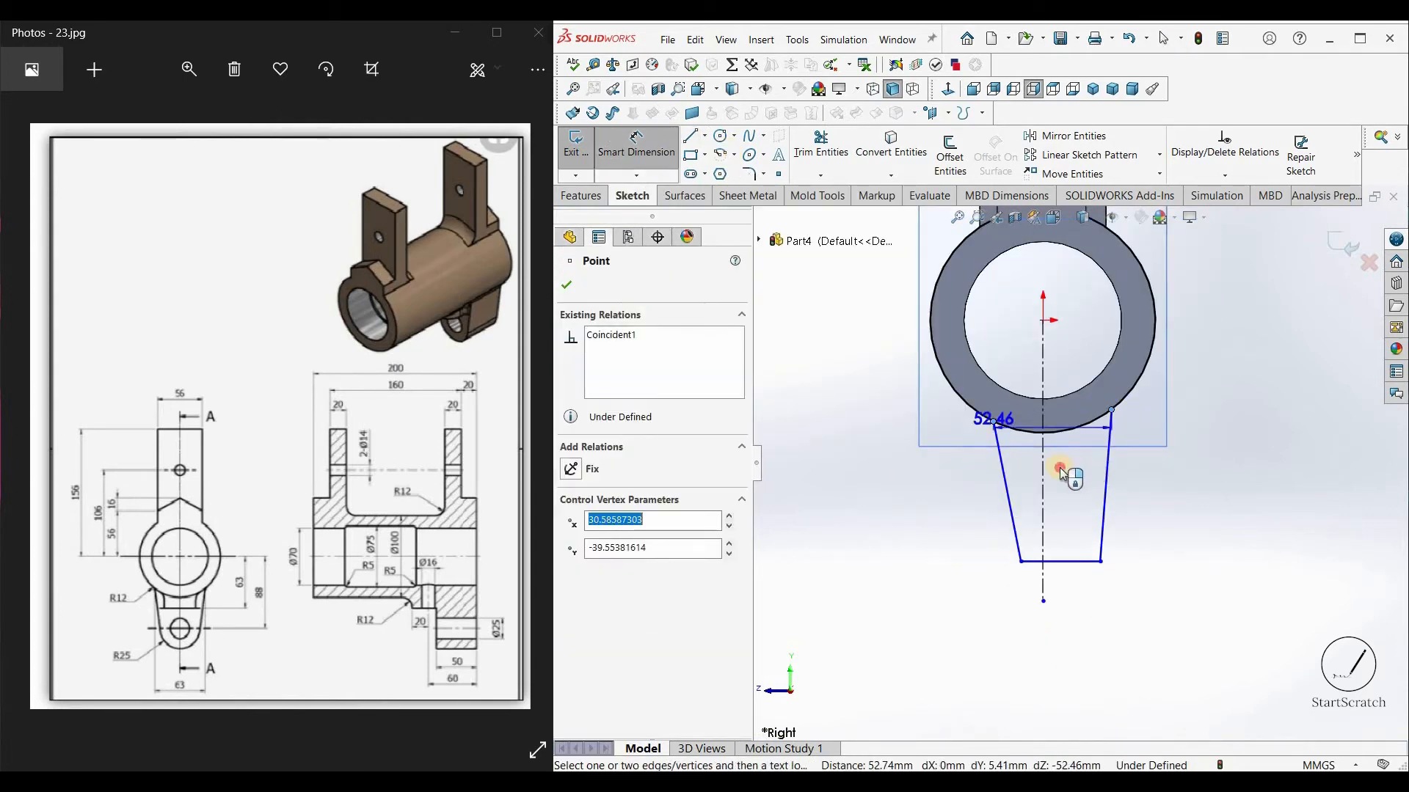
pyautogui.click(1059, 468)
pyautogui.write('63')
pyautogui.press('Return')
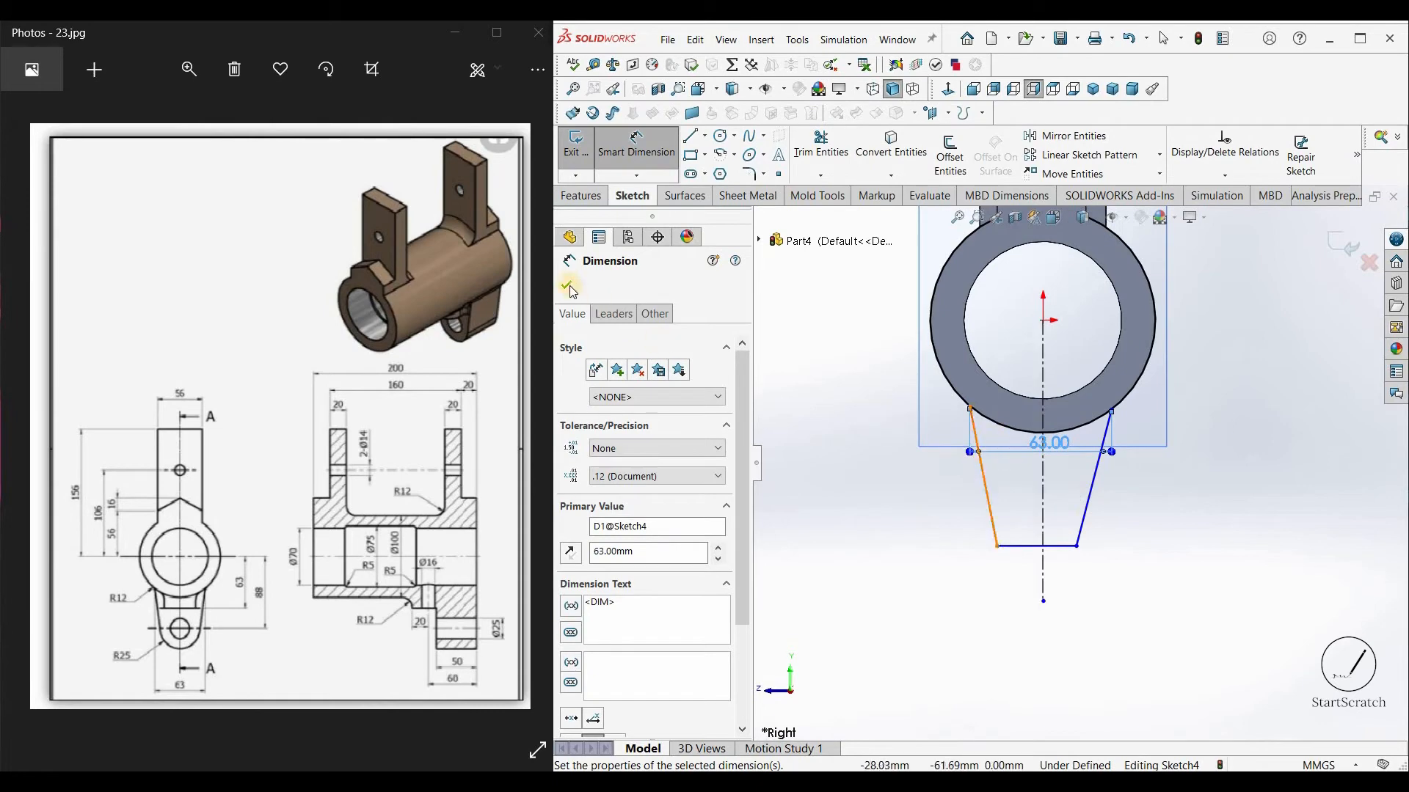
pyautogui.press('Escape')
# Step: Constrain the midpoint of the tapered outline's lower line onto the vertical centerline
pyautogui.click(1033, 546)
pyautogui.keyDown('ctrl'); pyautogui.click(1037, 547); pyautogui.keyUp('ctrl')
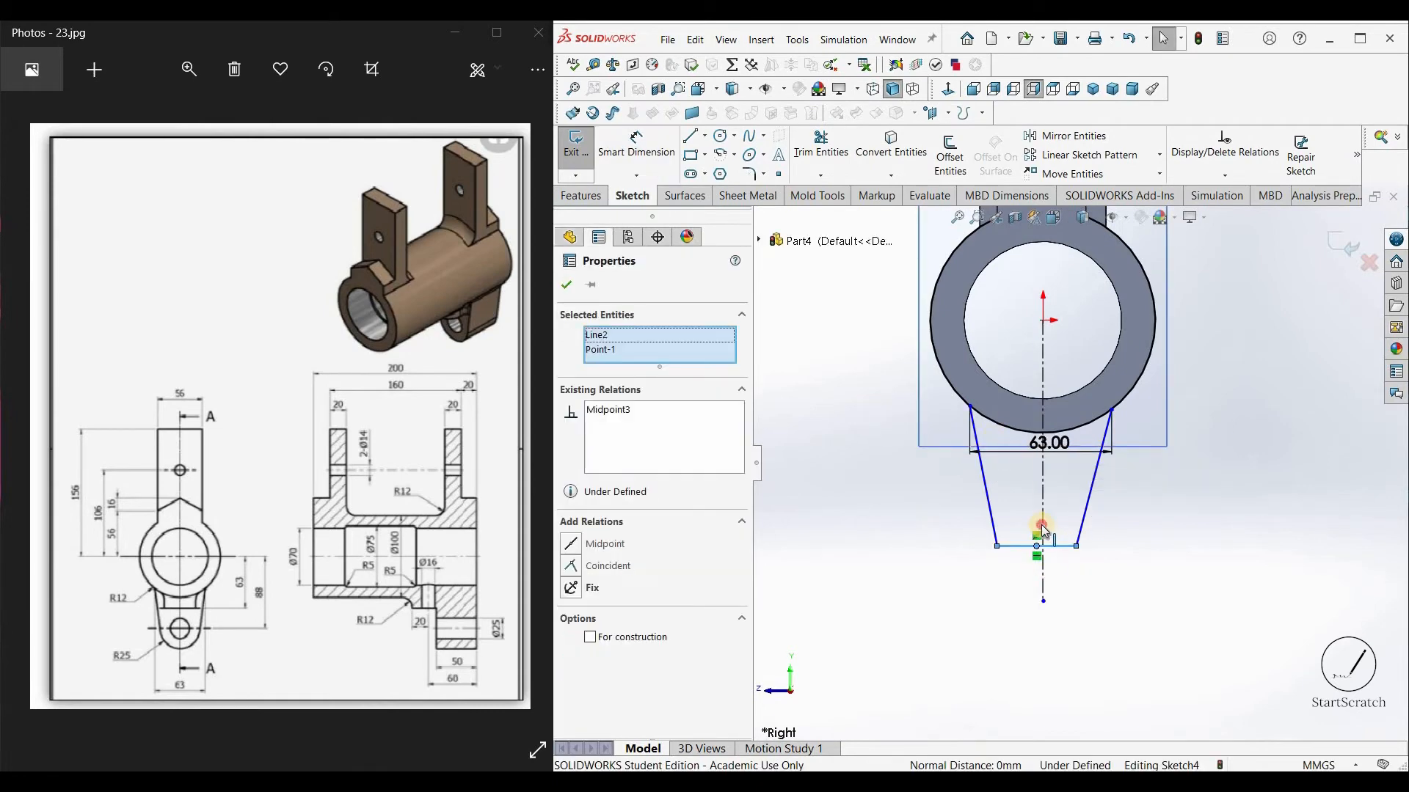
pyautogui.keyDown('ctrl'); pyautogui.click(1043, 565); pyautogui.keyUp('ctrl')
pyautogui.rightClick(599, 367)
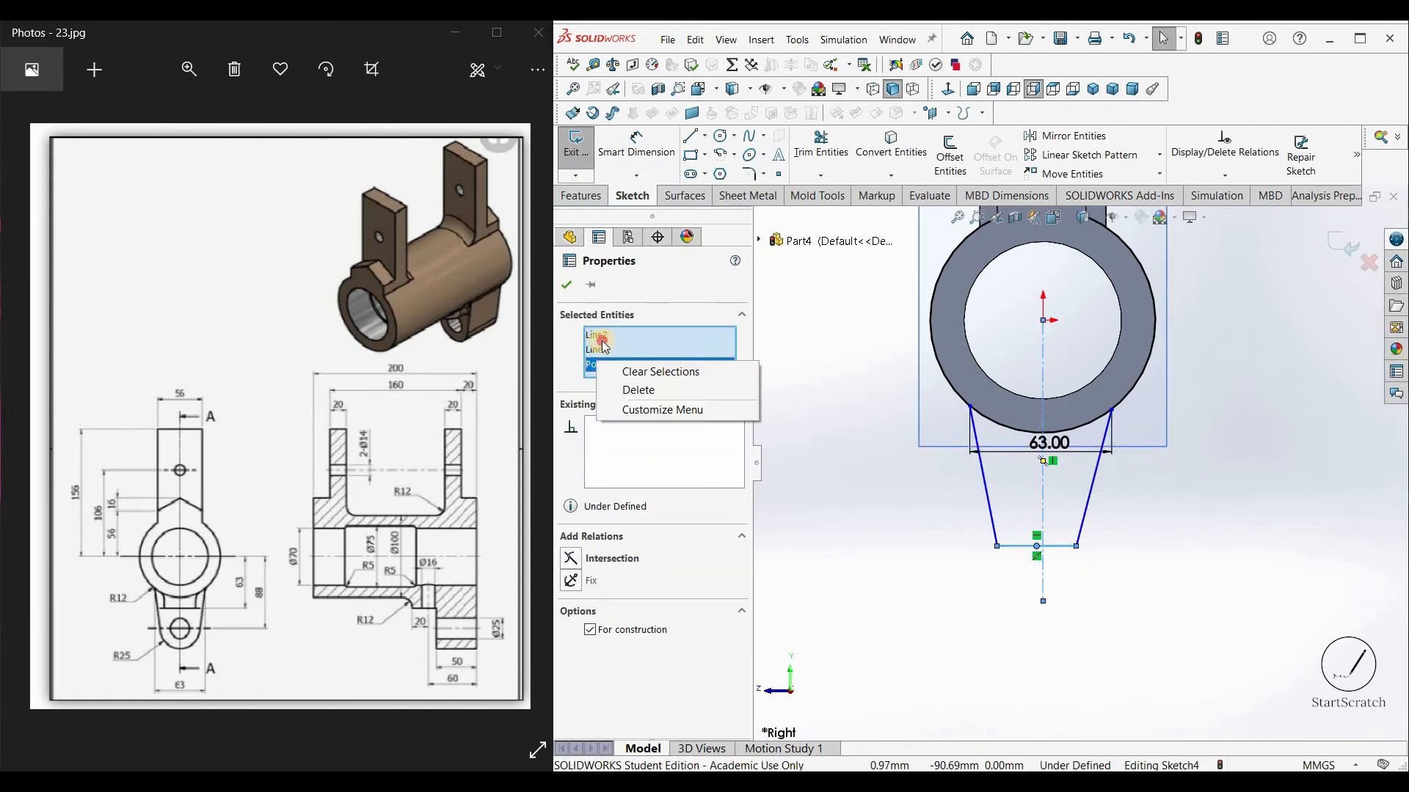
pyautogui.click(645, 370)
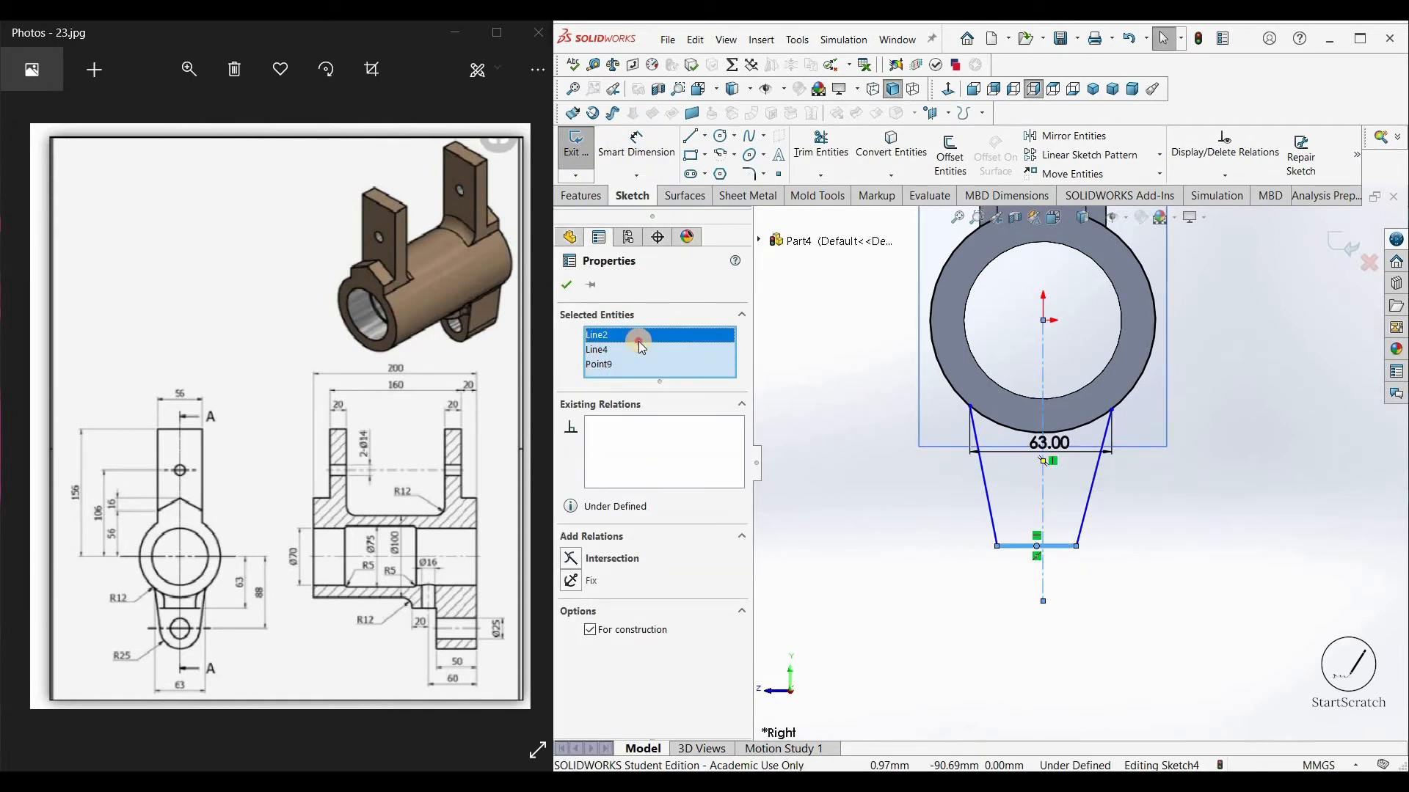
pyautogui.click(1049, 546)
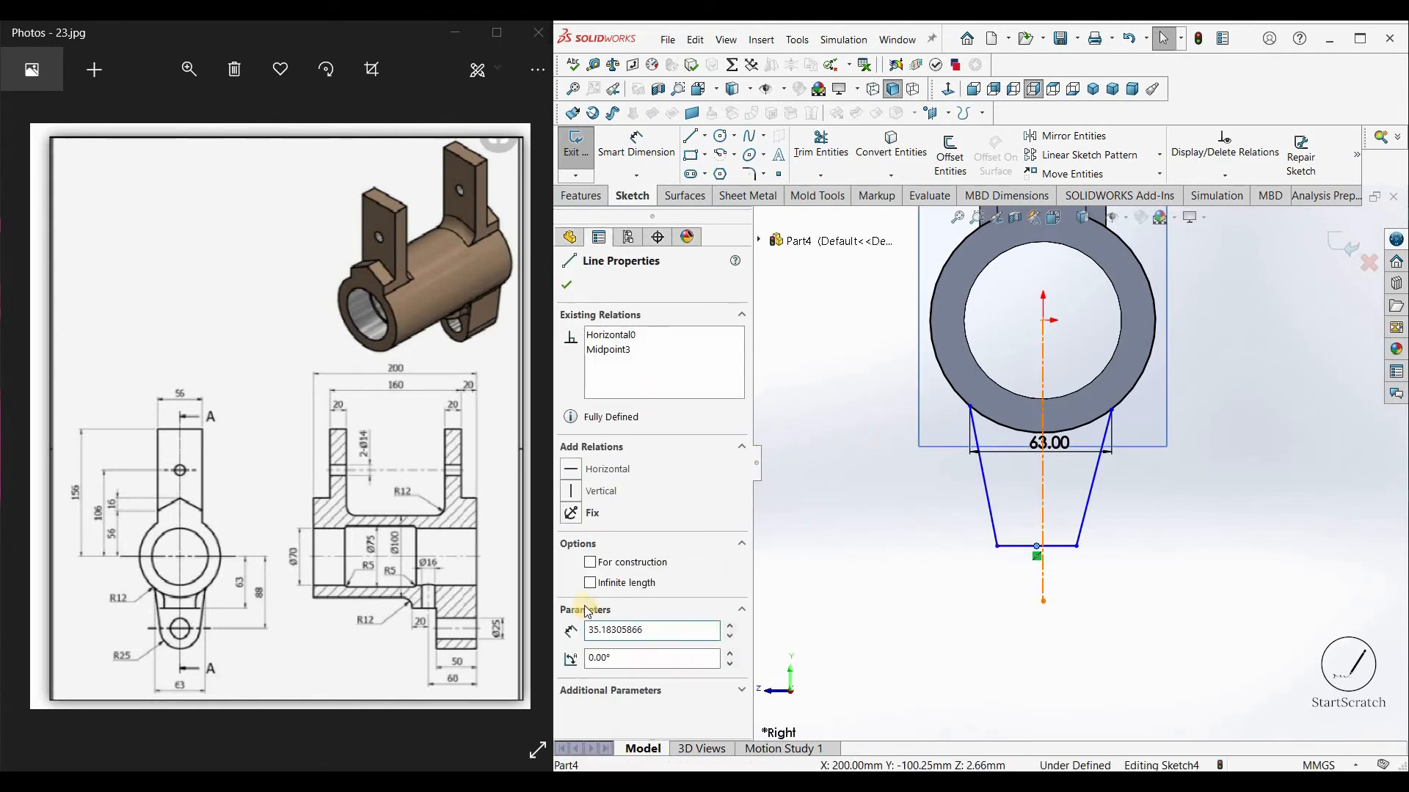
pyautogui.keyDown('ctrl'); pyautogui.click(1042, 546); pyautogui.keyUp('ctrl')
pyautogui.click(1262, 431)
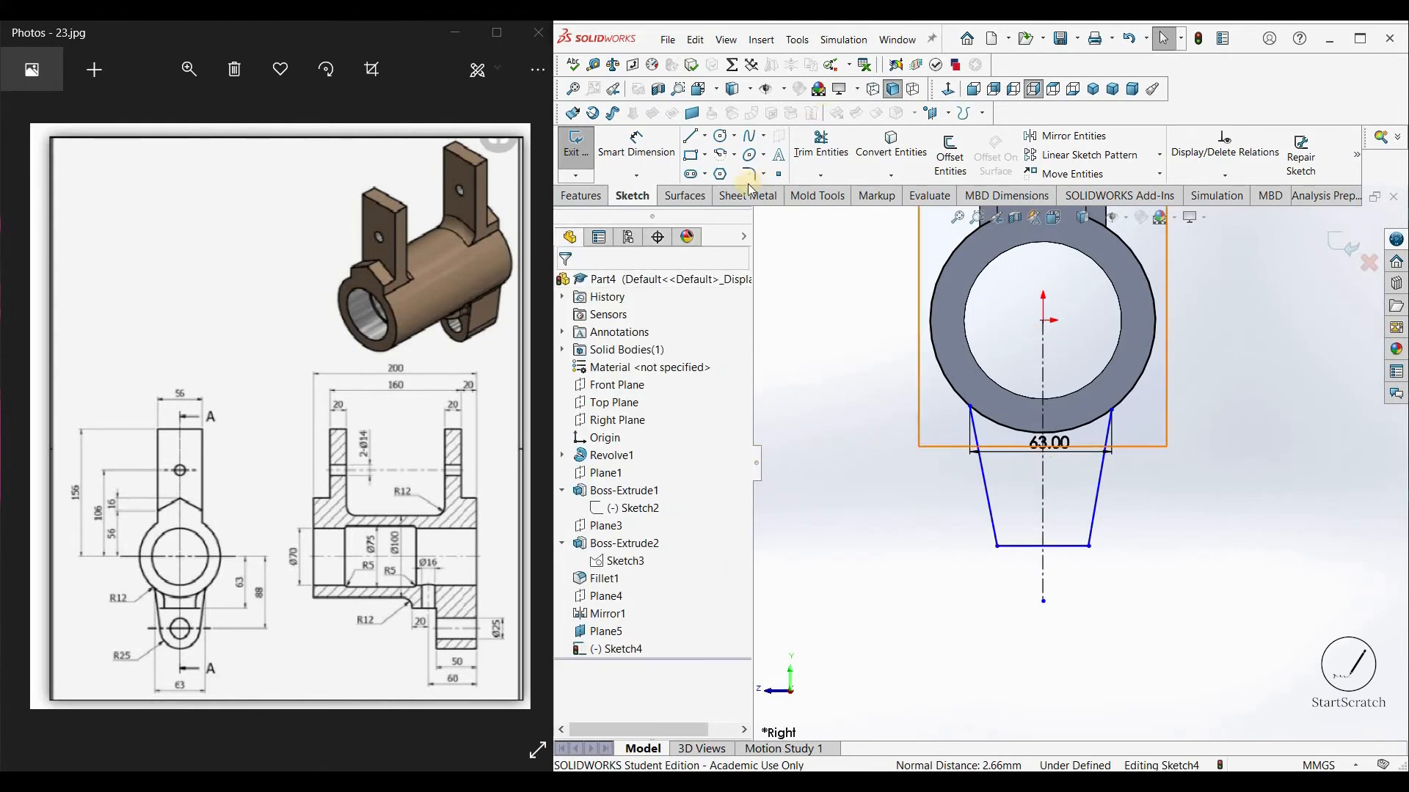
# Step: Close the tapered outline with a centerpoint arc below the lower line, joining its two ends, and dimension the radius as 25 mm
pyautogui.click(1043, 546)
pyautogui.click(996, 546)
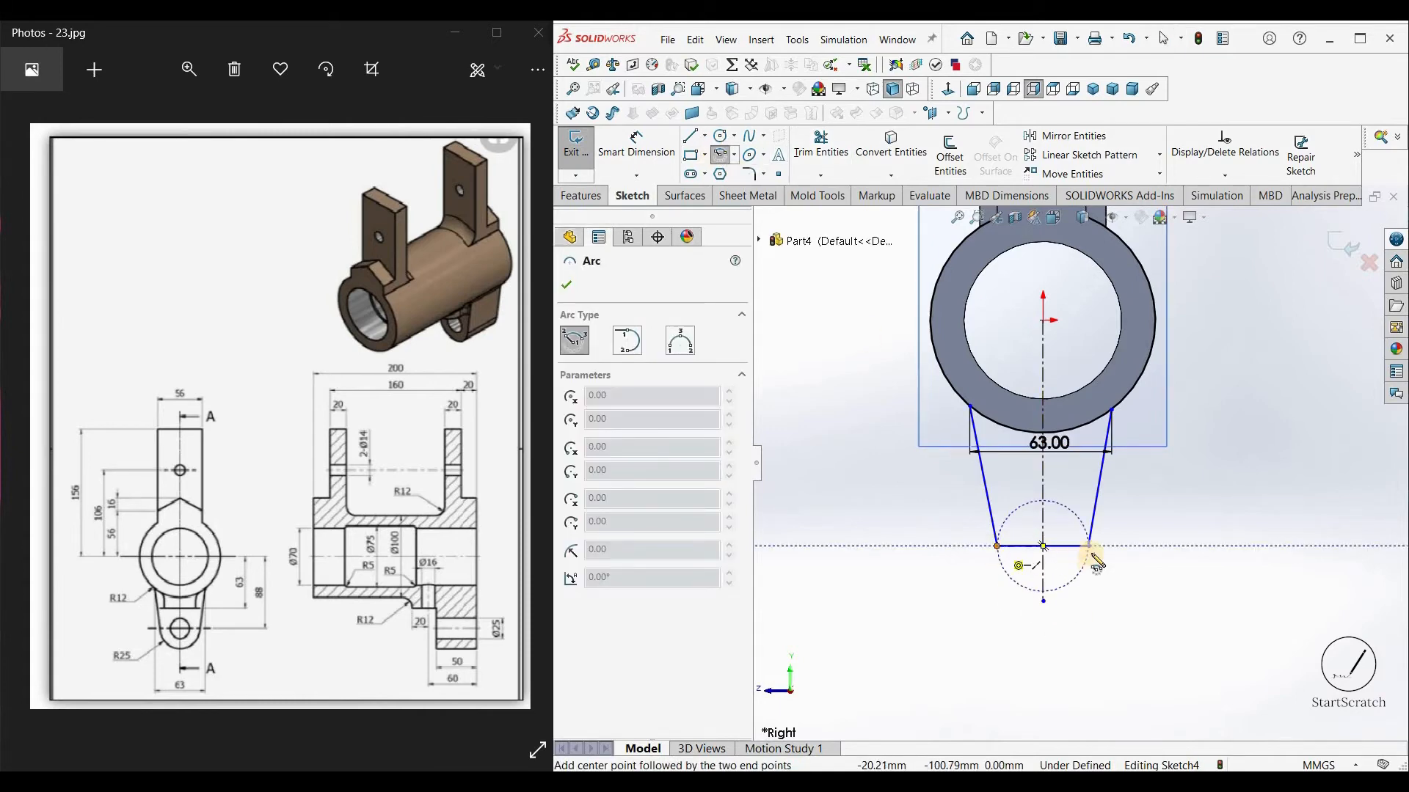
pyautogui.click(636, 145)
pyautogui.click(1074, 576)
pyautogui.click(1117, 615)
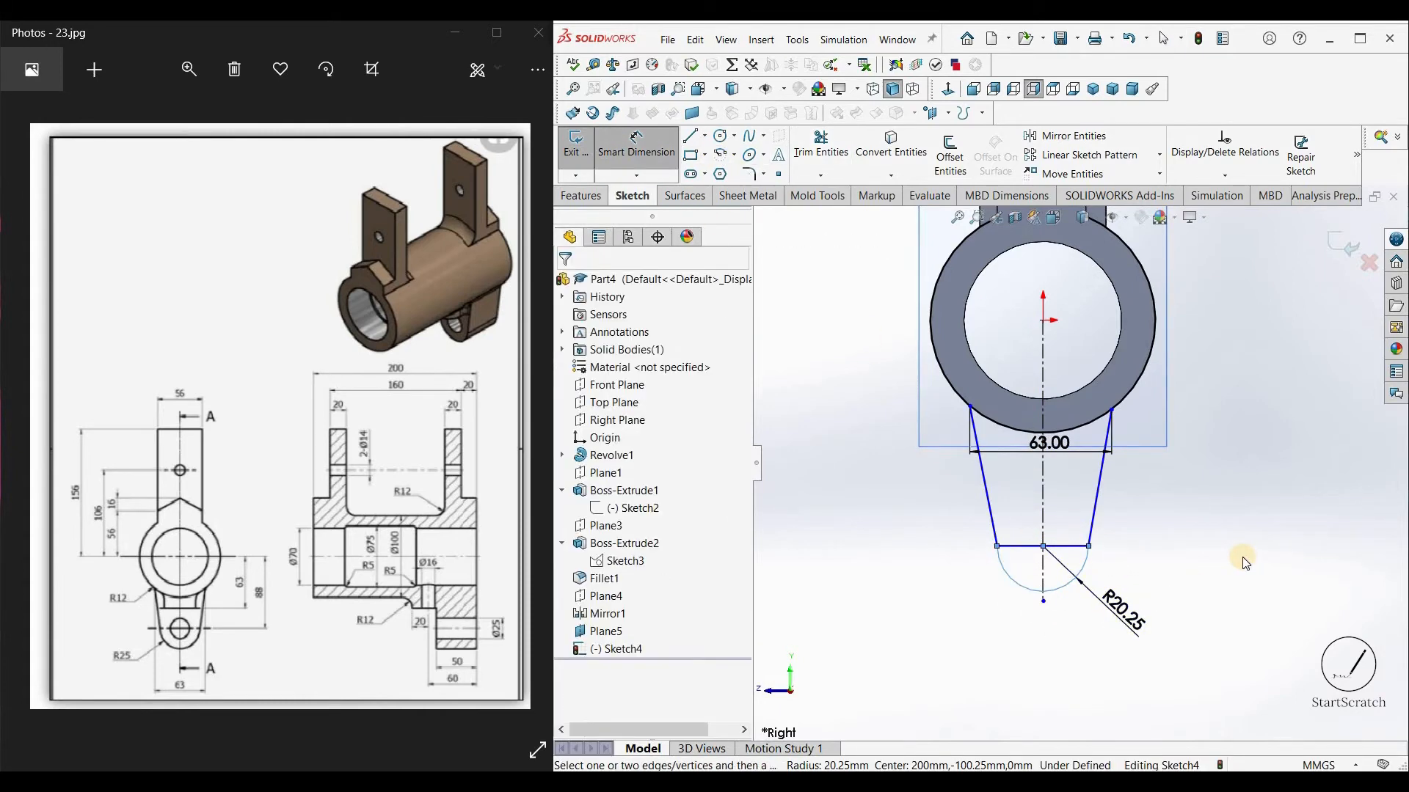
pyautogui.write('25')
pyautogui.press('Return')
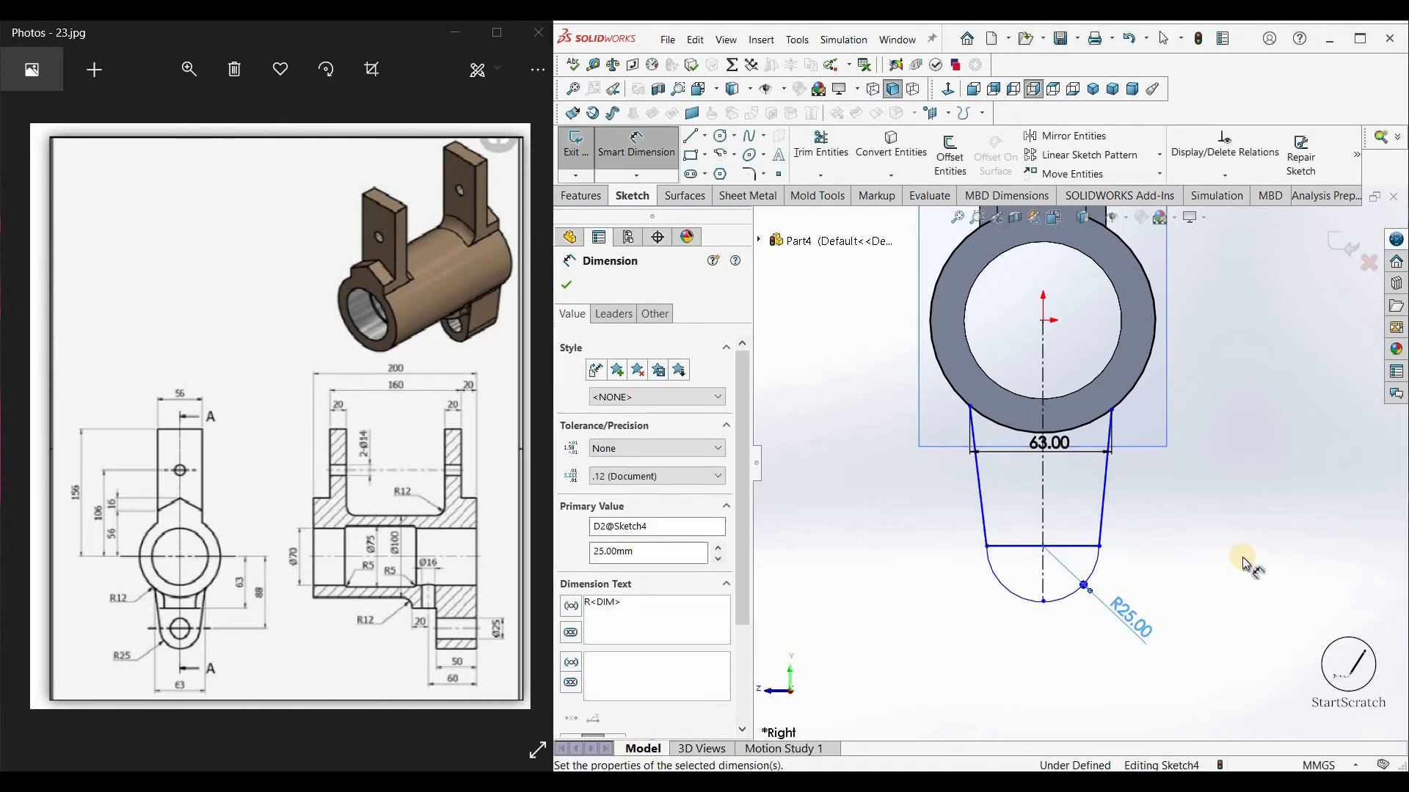
# Step: Draw a circle centred on the rounded end's arc centre and dimension its diameter as 25 mm
pyautogui.press('Escape')
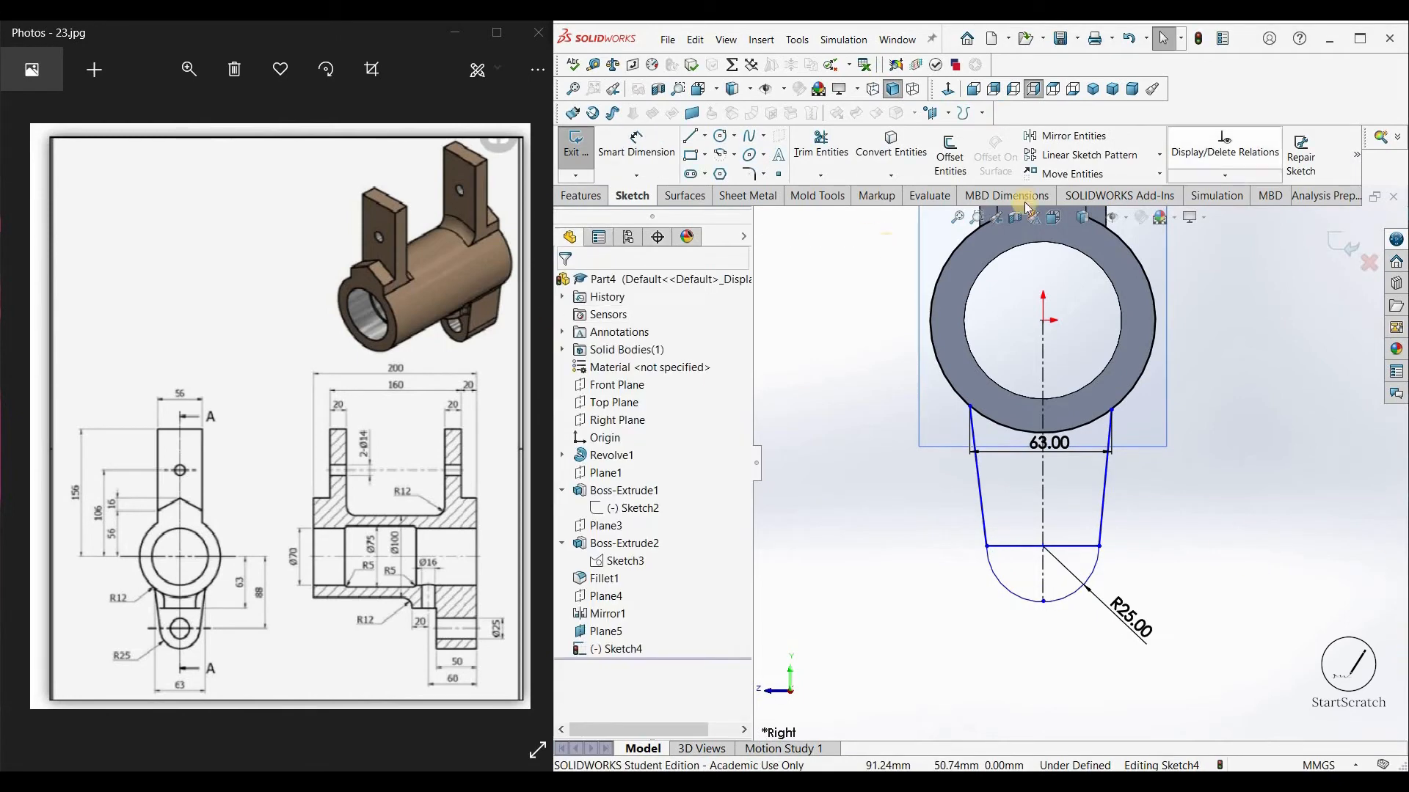
pyautogui.click(719, 137)
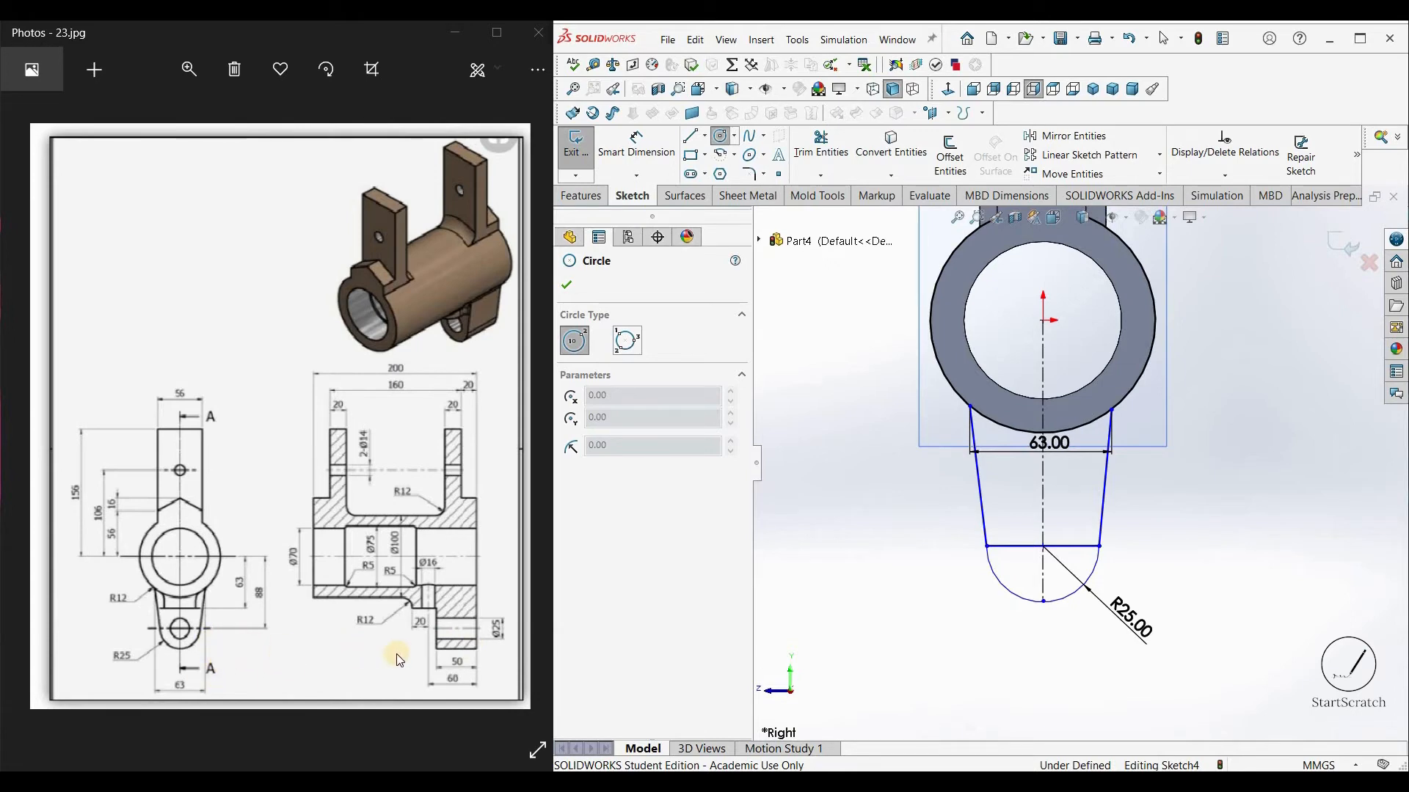
pyautogui.click(1043, 547)
pyautogui.click(1061, 567)
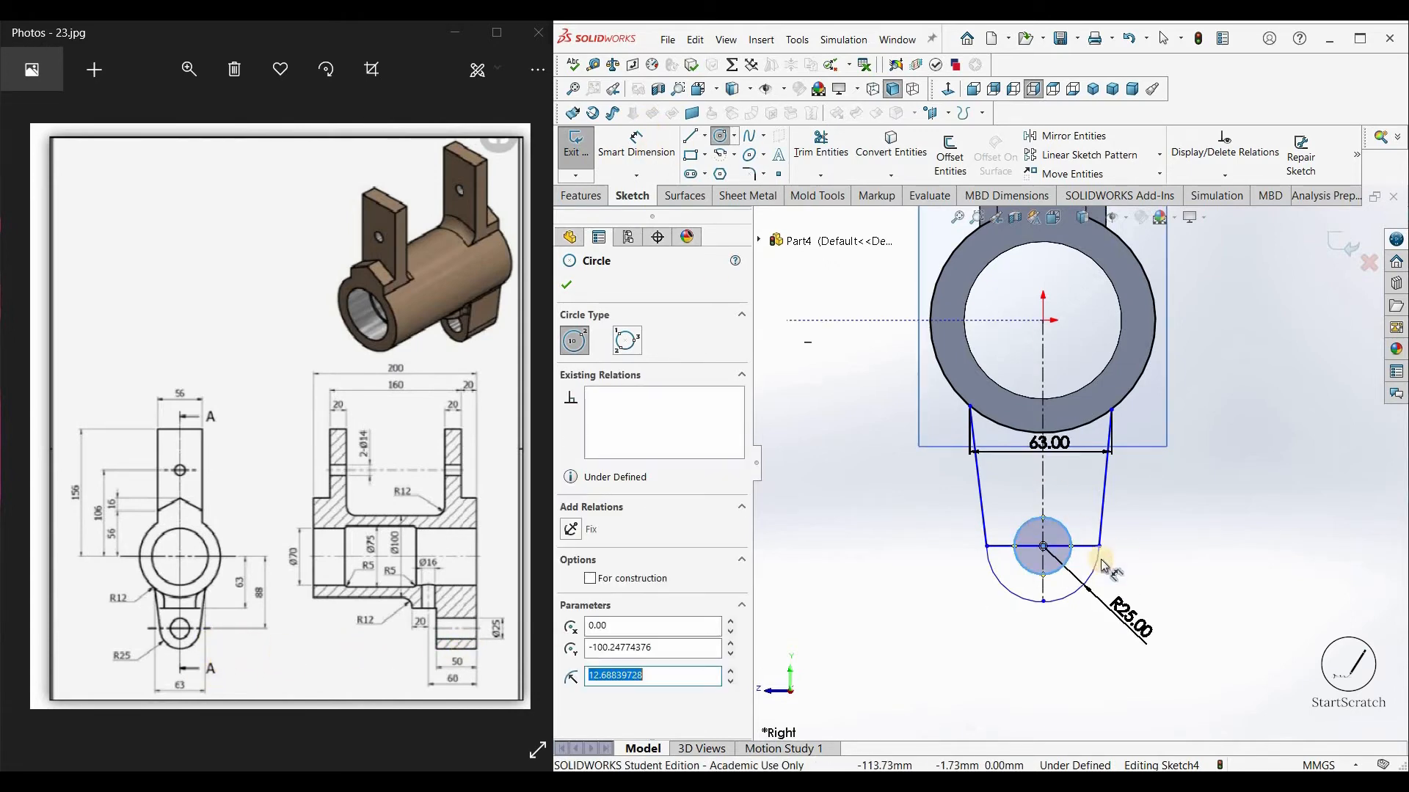
pyautogui.moveTo(1080, 559); pyautogui.dragTo(1170, 564, button='right')
pyautogui.click(1173, 565)
pyautogui.press('Return')
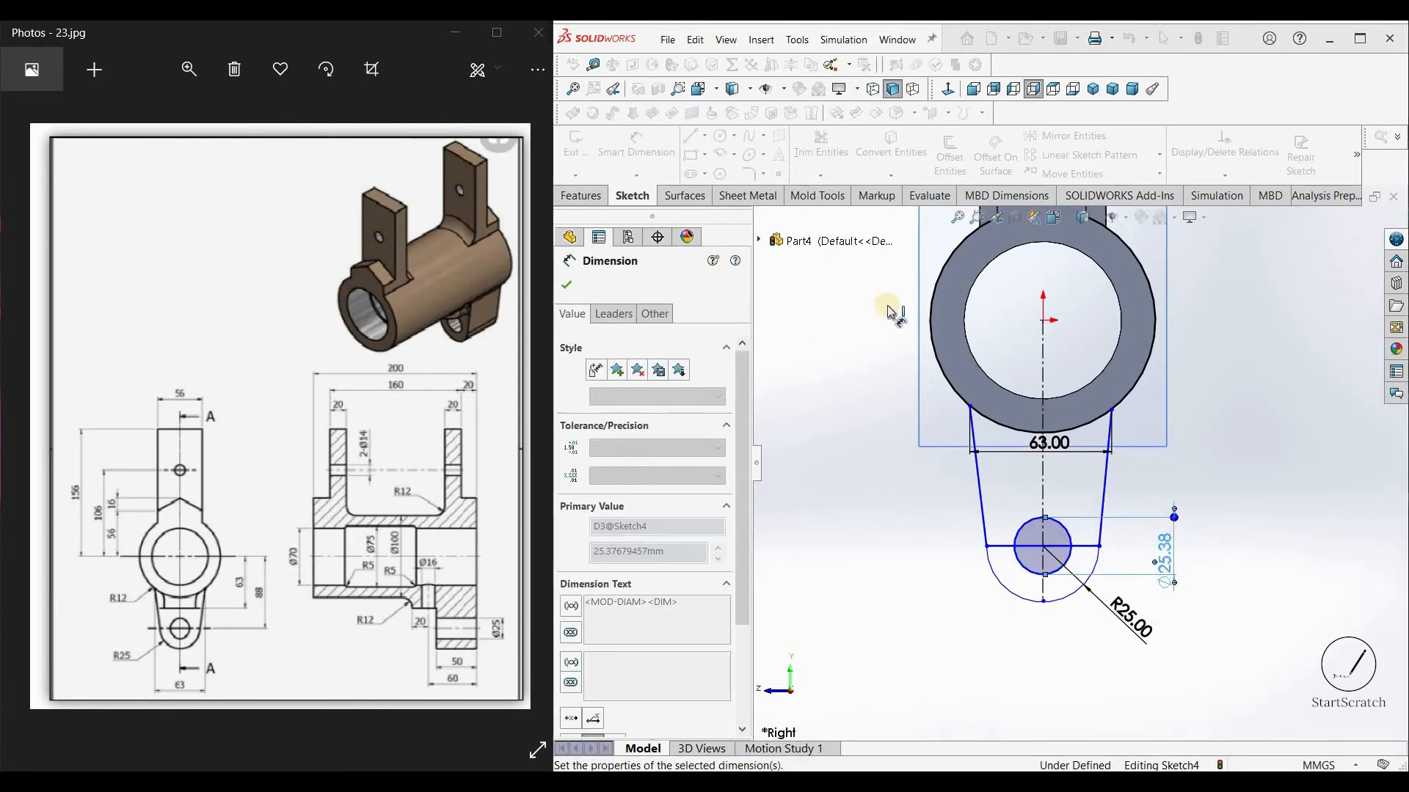
# Step: Try to trim the straight line crossing the 25 mm circle, and undo the trim
pyautogui.press('t')
pyautogui.moveTo(1042, 539); pyautogui.dragTo(1054, 543)
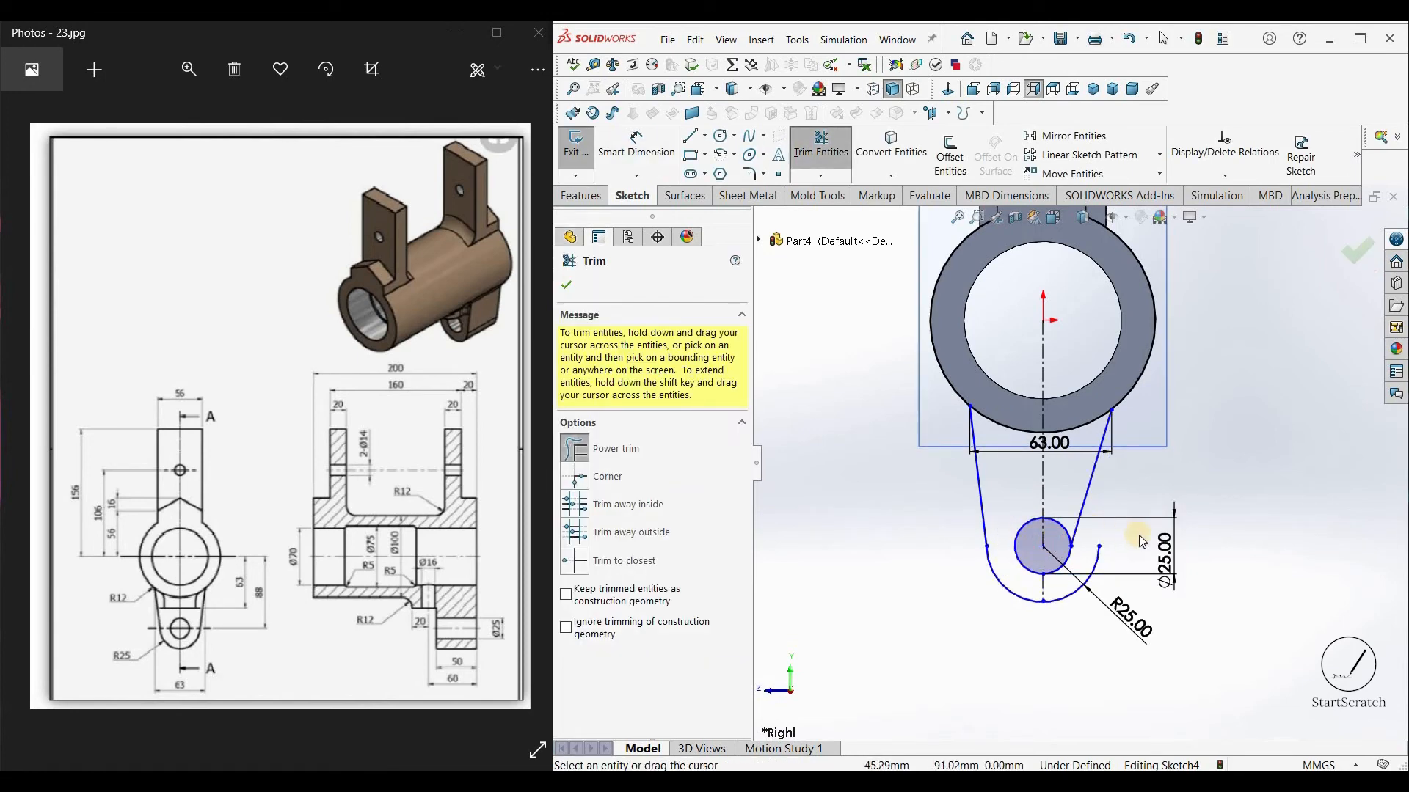
pyautogui.press('Escape')
pyautogui.hotkey('ctrl', 'z')
pyautogui.hotkey('ctrl', 'z')
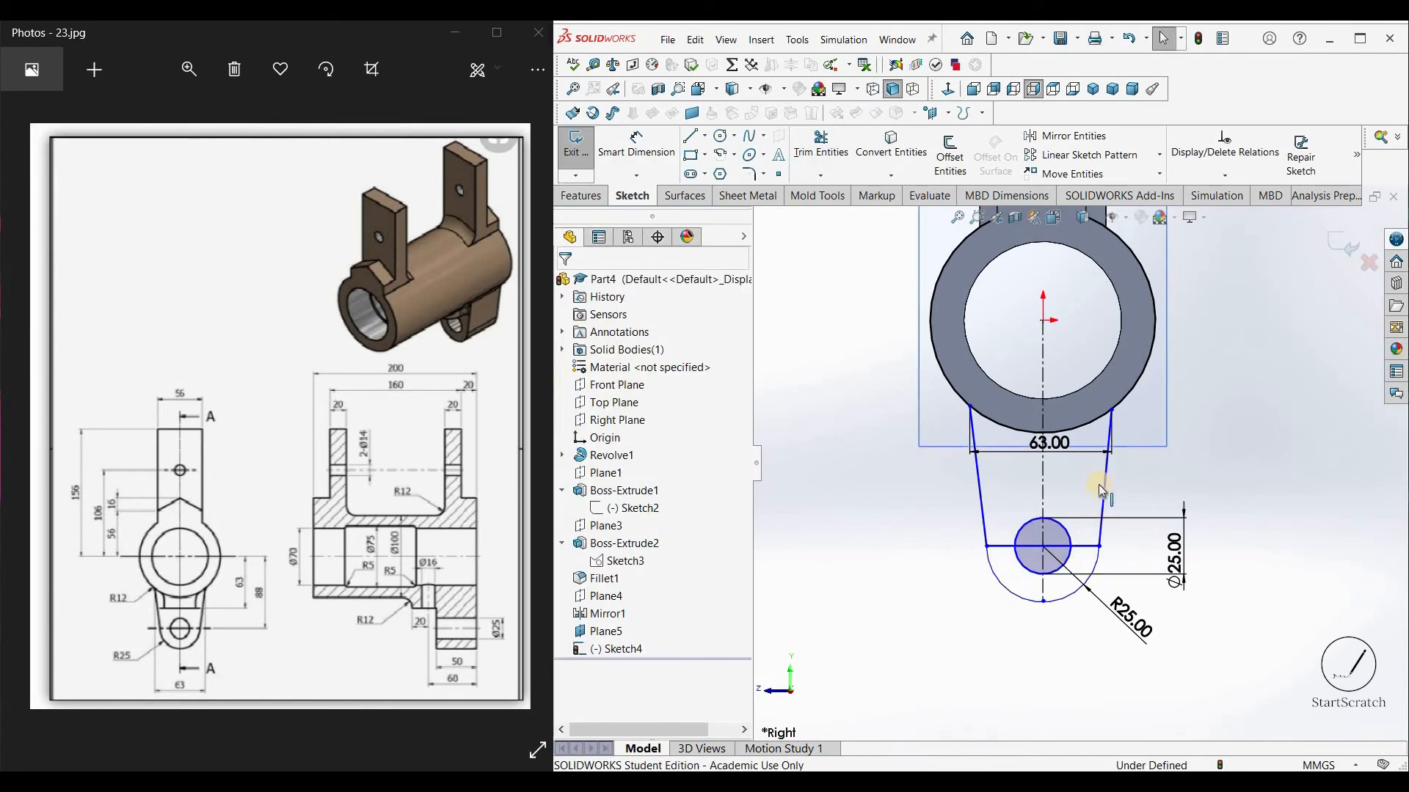
# Step: Trim away the straight lower line of the tapered outline, on both sides of and inside the hole circle
pyautogui.moveTo(1087, 561); pyautogui.dragTo(1083, 537)
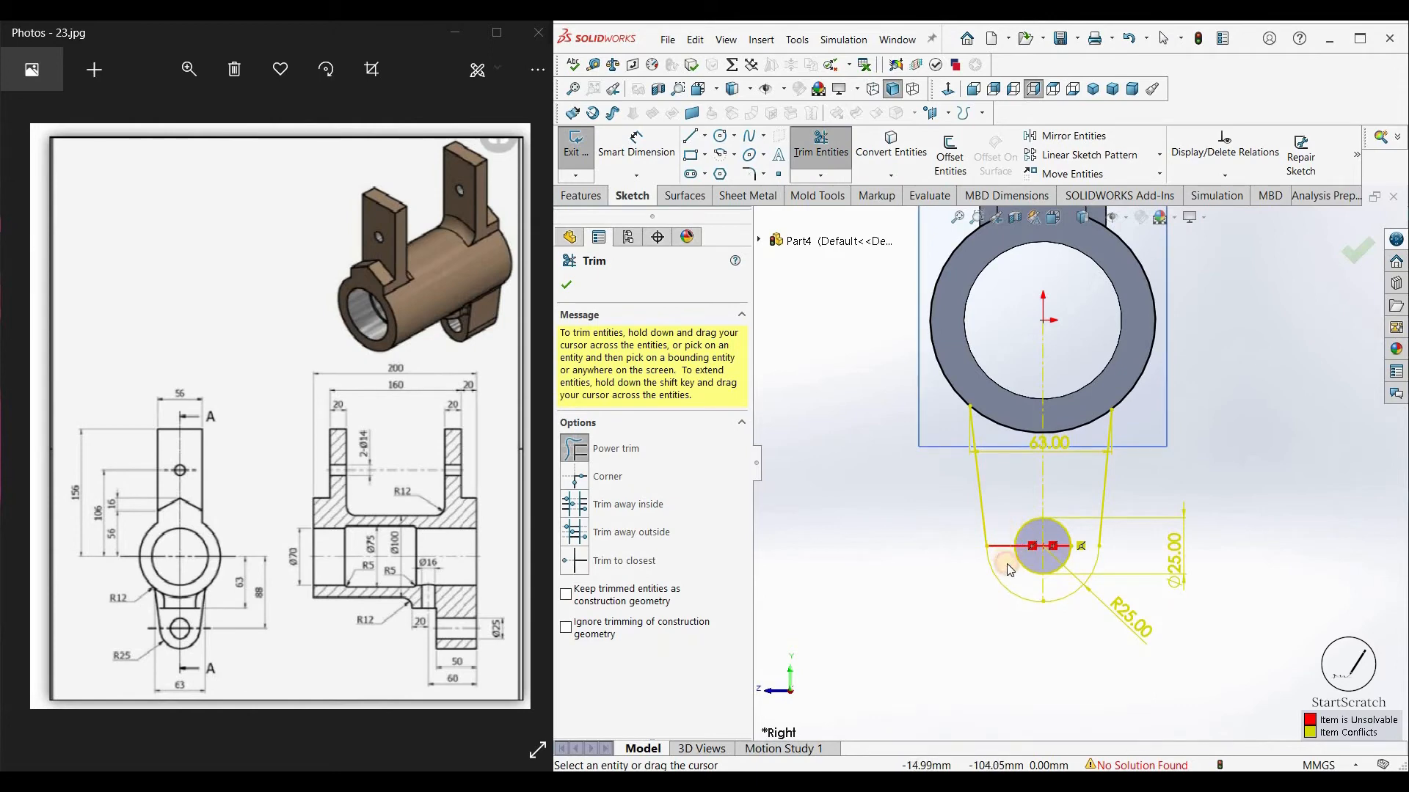
pyautogui.moveTo(1006, 563)
pyautogui.mouseDown()
pyautogui.moveTo(1009, 535)
pyautogui.moveTo(1043, 547)
pyautogui.mouseUp()
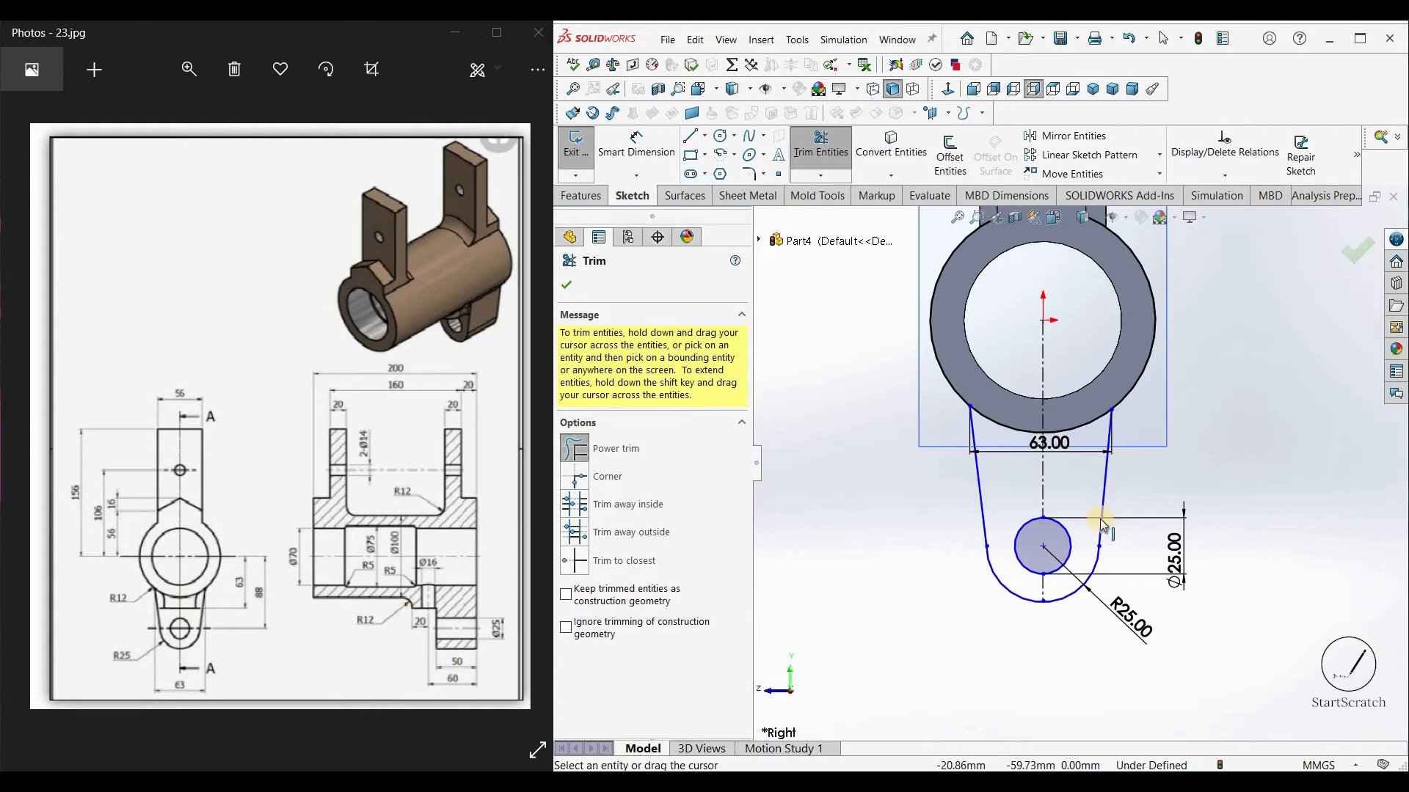
# Step: Extrude the tapered lug region around the hole 50 mm along the tube, towards its opposite end
pyautogui.click(576, 197)
pyautogui.click(583, 154)
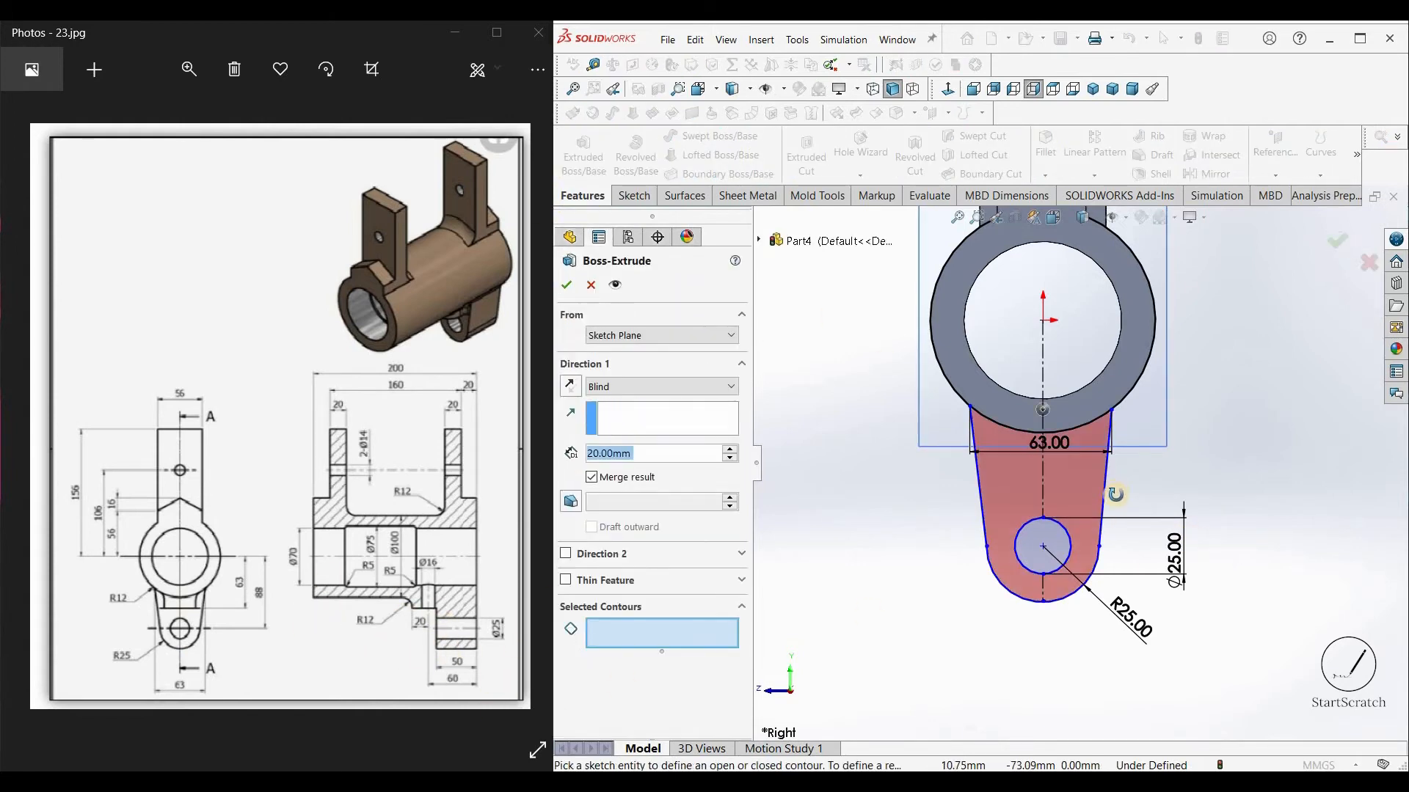
pyautogui.moveTo(1115, 495); pyautogui.dragTo(1272, 499, button='middle')
pyautogui.click(1271, 499)
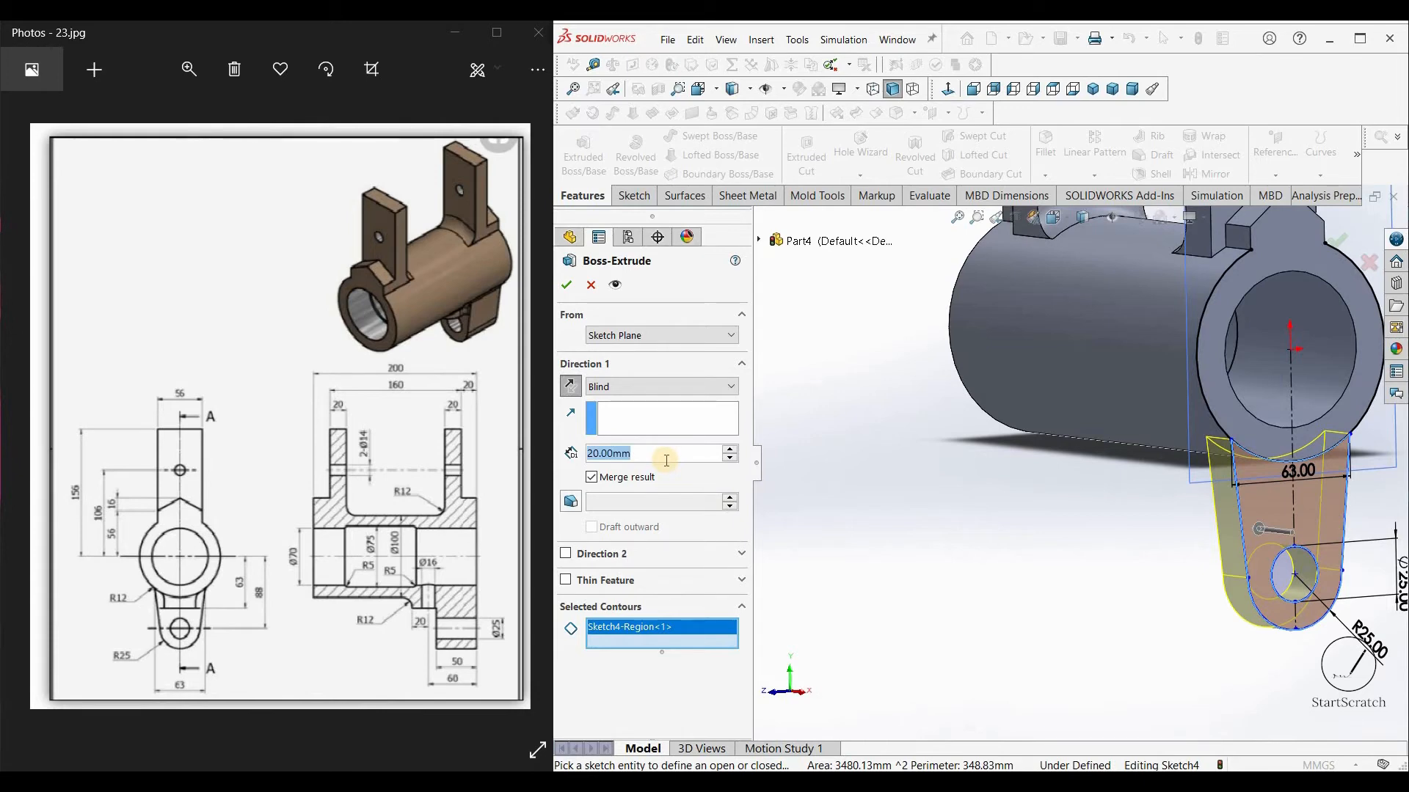
pyautogui.write('50')
pyautogui.press('Return')
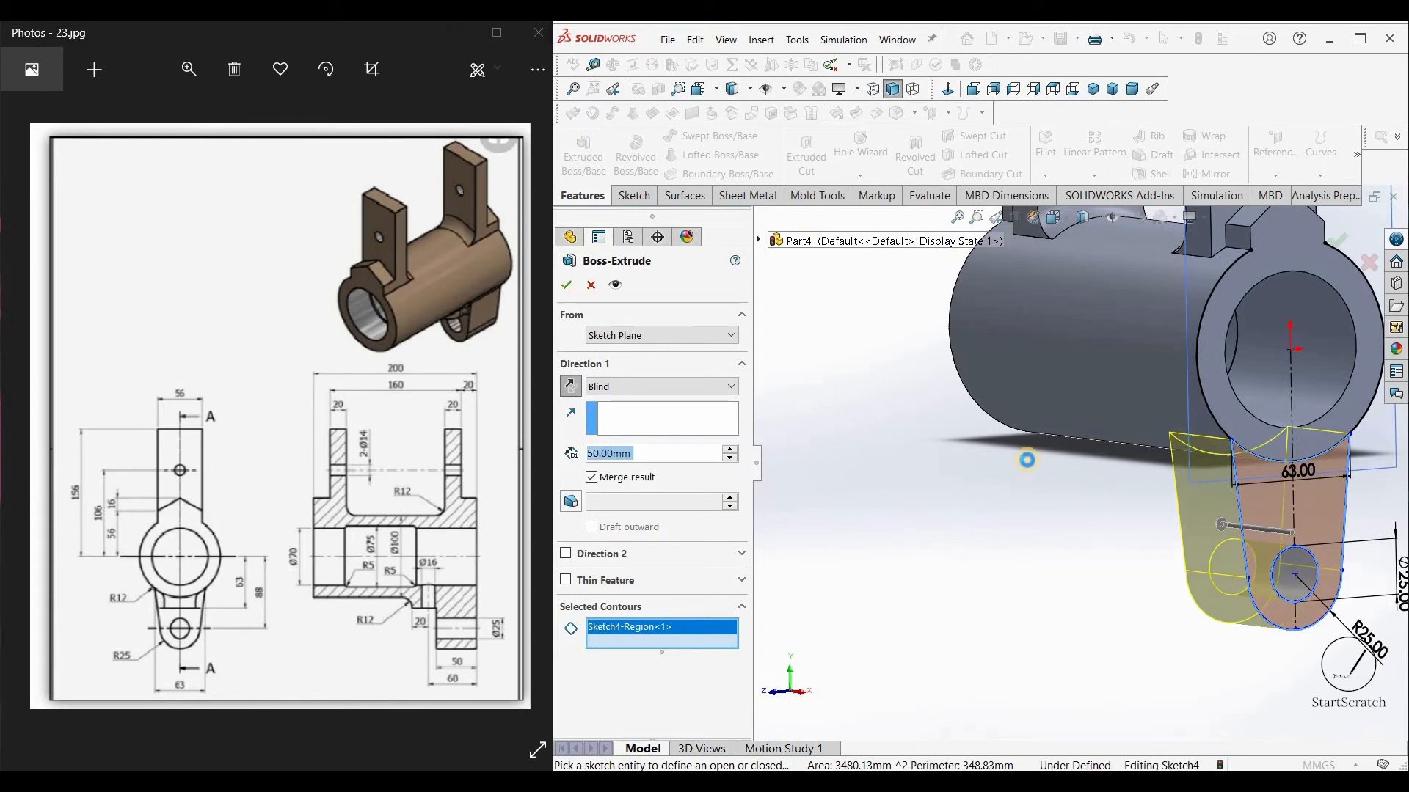
pyautogui.press('Return')
# Step: Start a sketch on the lower lug's inner face and draw a rectangle about 39 mm wide just below the tube
pyautogui.moveTo(1309, 506)
pyautogui.mouseDown(button='middle')
pyautogui.moveTo(1362, 516)
pyautogui.moveTo(1124, 481)
pyautogui.moveTo(1151, 485)
pyautogui.mouseUp(button='middle')
pyautogui.click(1150, 486)
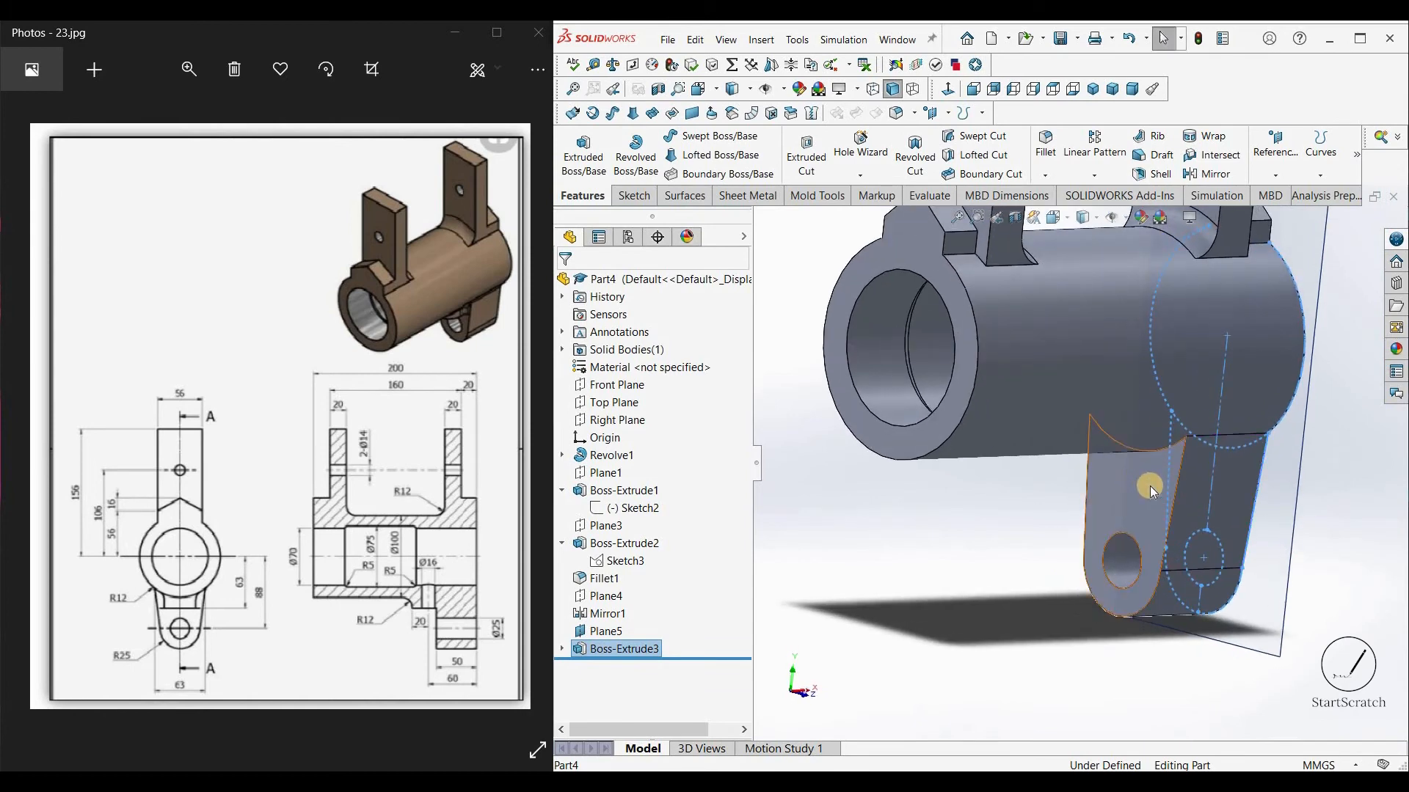
pyautogui.click(1215, 421)
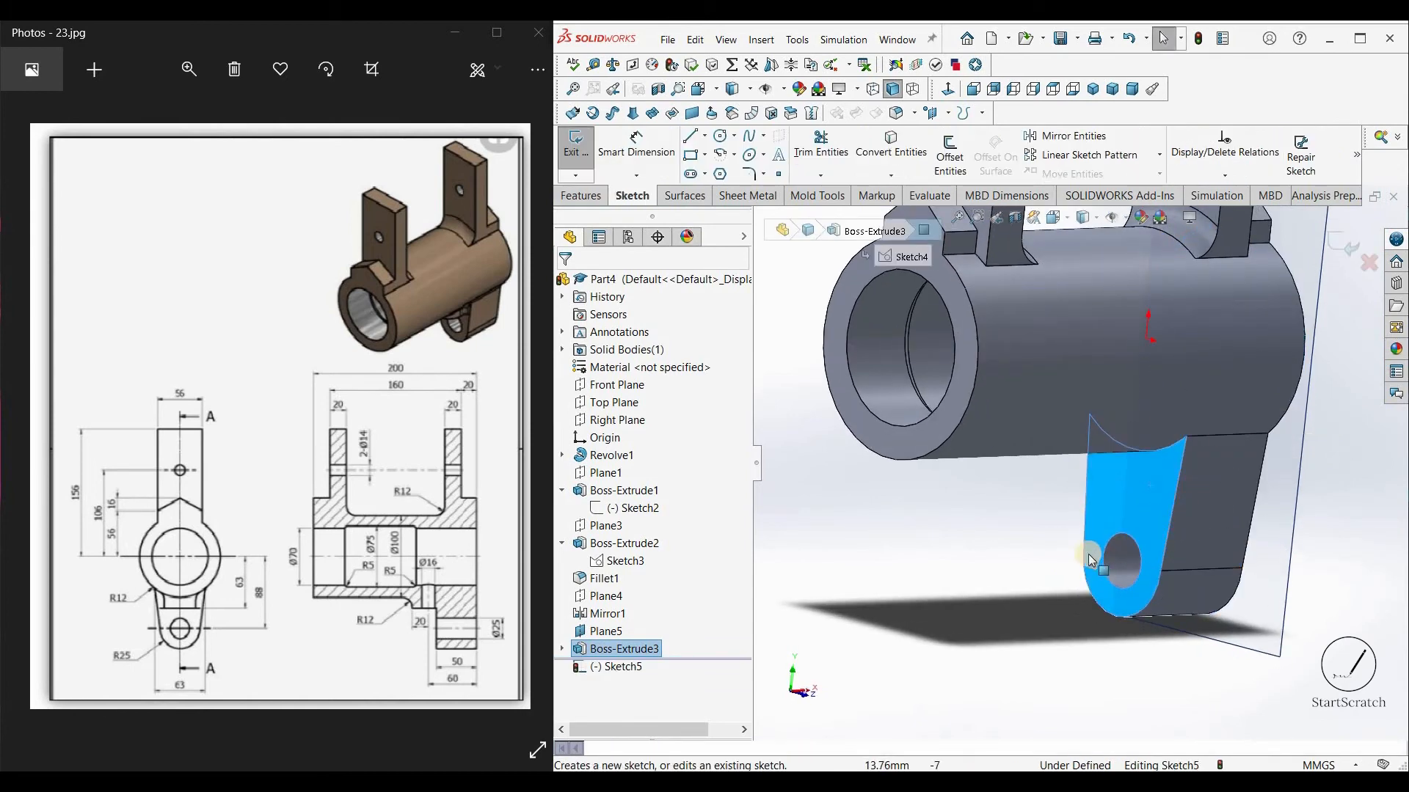
pyautogui.press('space')
pyautogui.click(1081, 552)
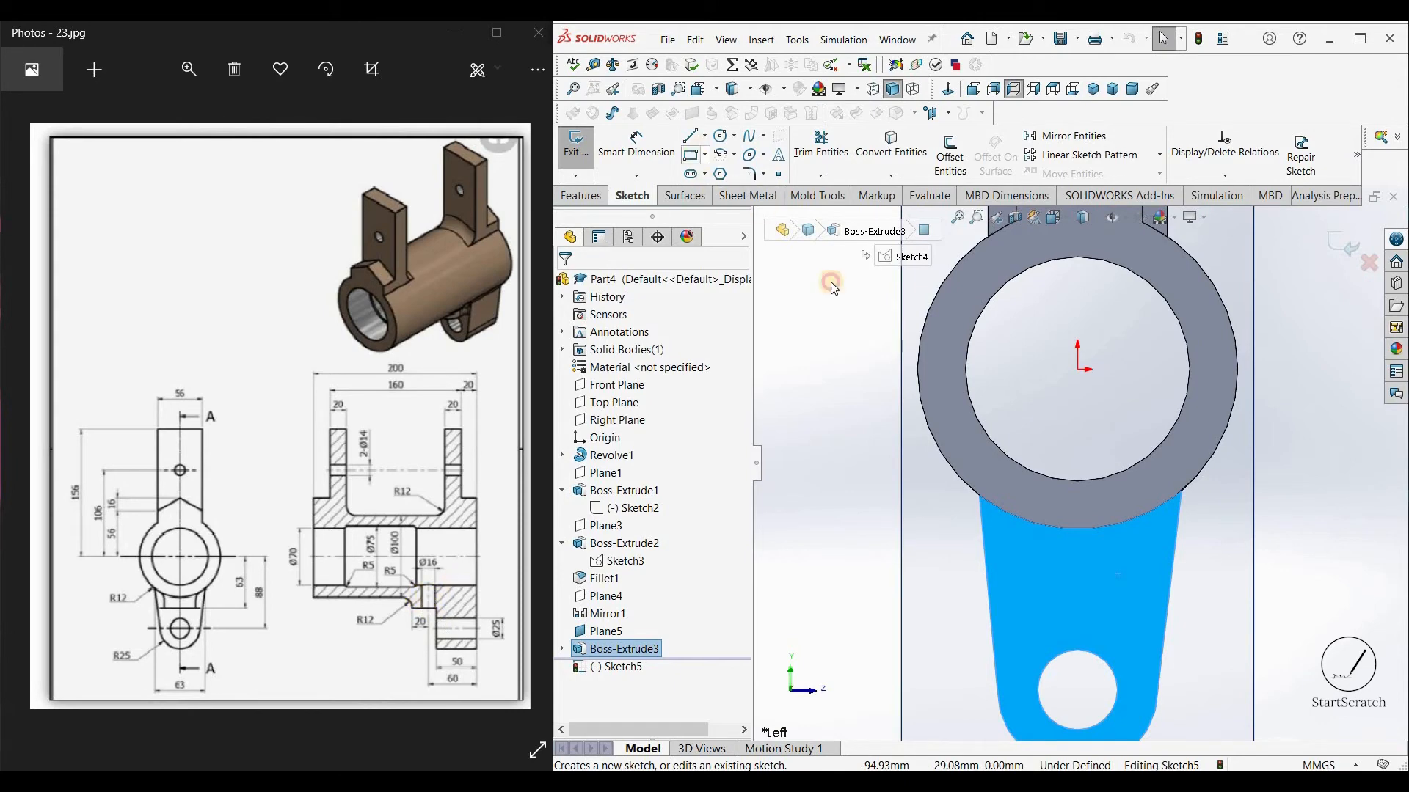
pyautogui.click(1013, 516)
pyautogui.click(1141, 606)
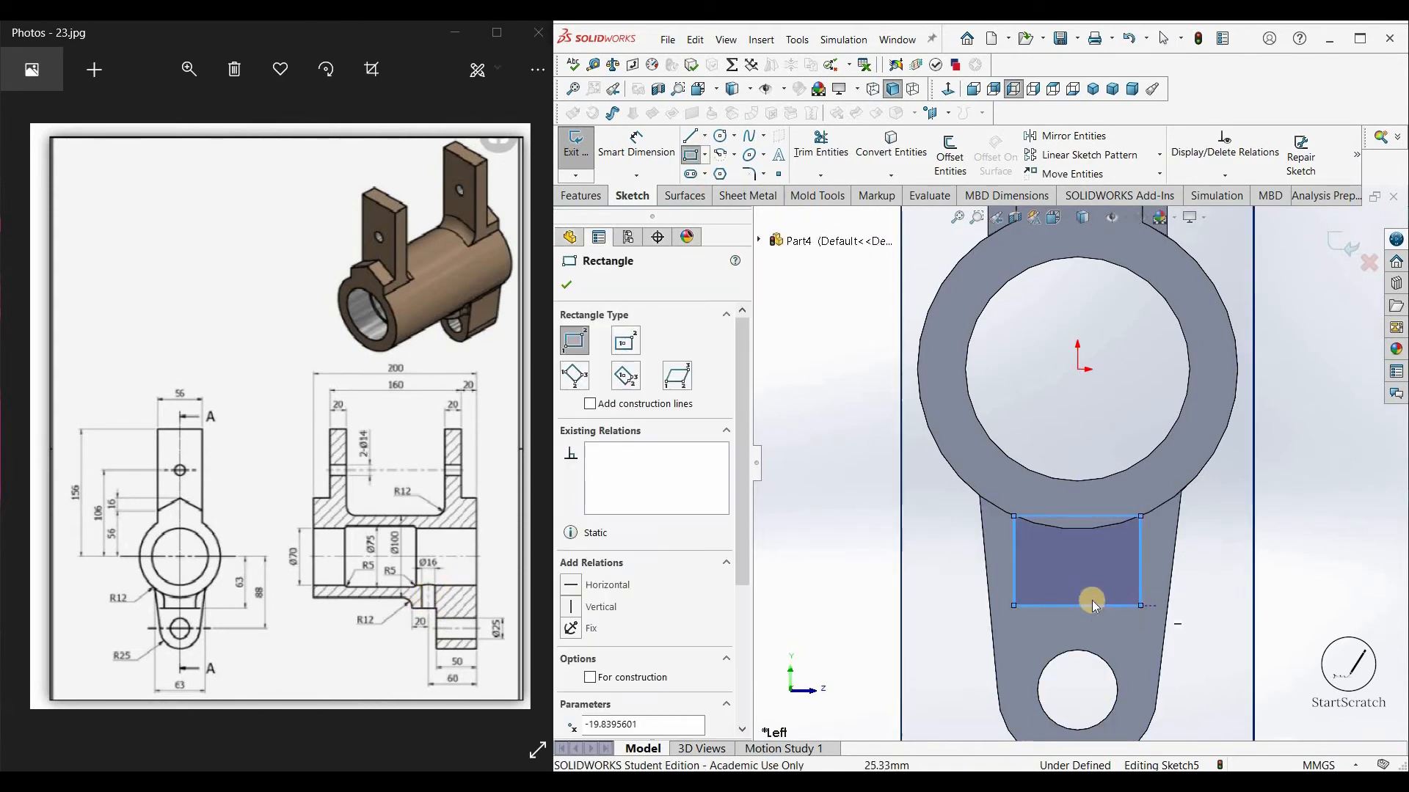
pyautogui.press('Escape')
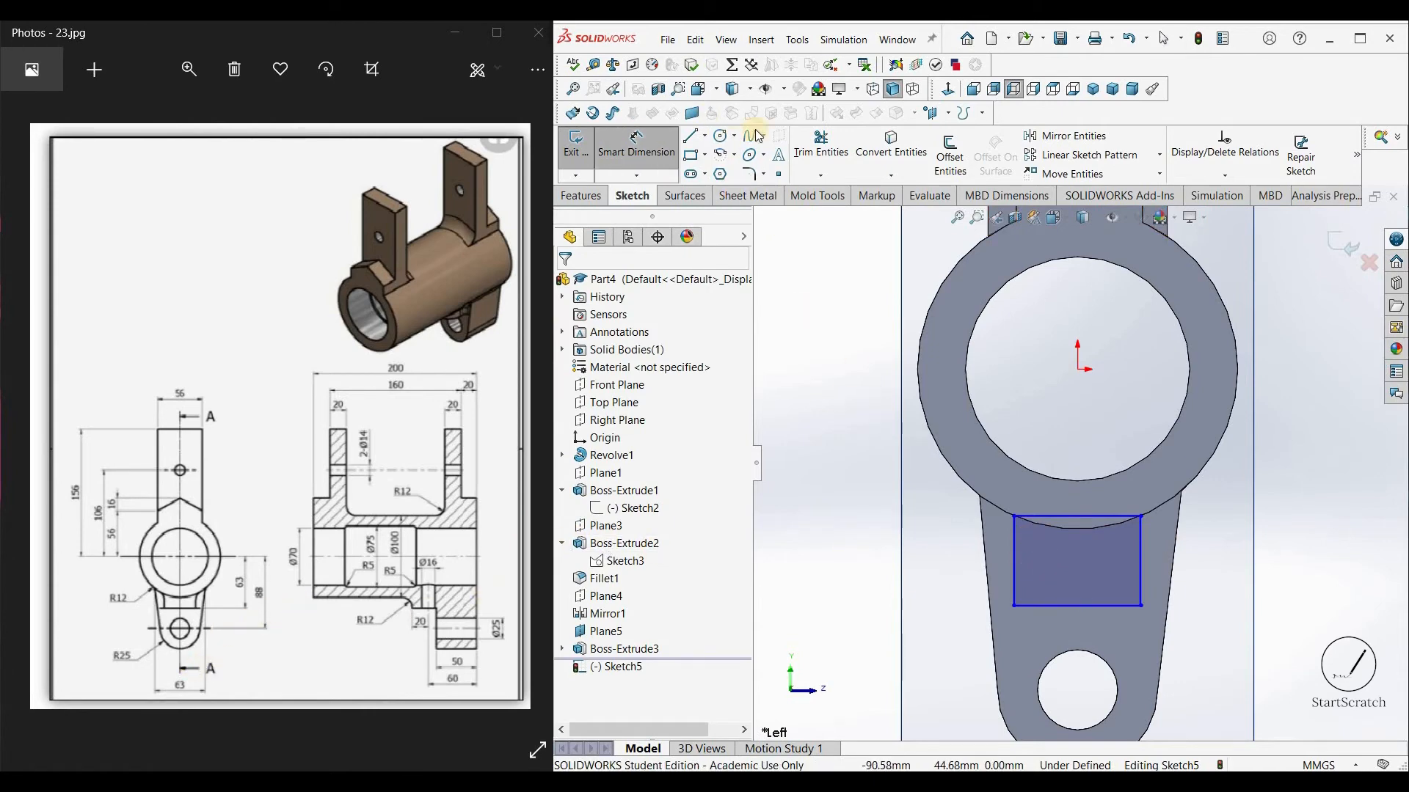
# Step: Draw a vertical construction centerline from the origin down through the rectangle into the lug's hole
pyautogui.click(704, 135)
pyautogui.click(723, 152)
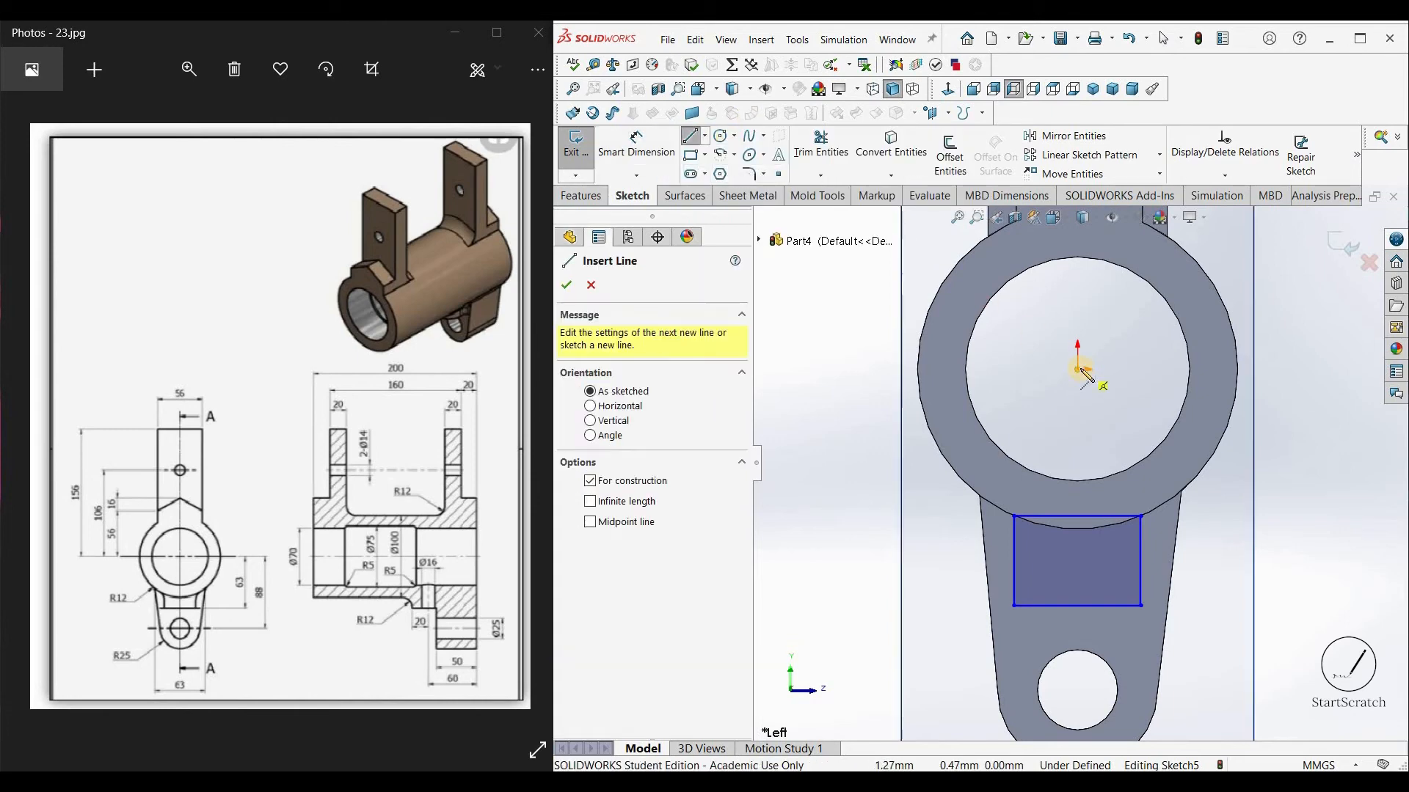
pyautogui.click(1077, 710)
# Step: Dimension the rectangle's width as 38 mm and the distance from its left side to the centerline as 38/2 mm
pyautogui.moveTo(1075, 675); pyautogui.dragTo(1069, 601, button='right')
pyautogui.click(1099, 606)
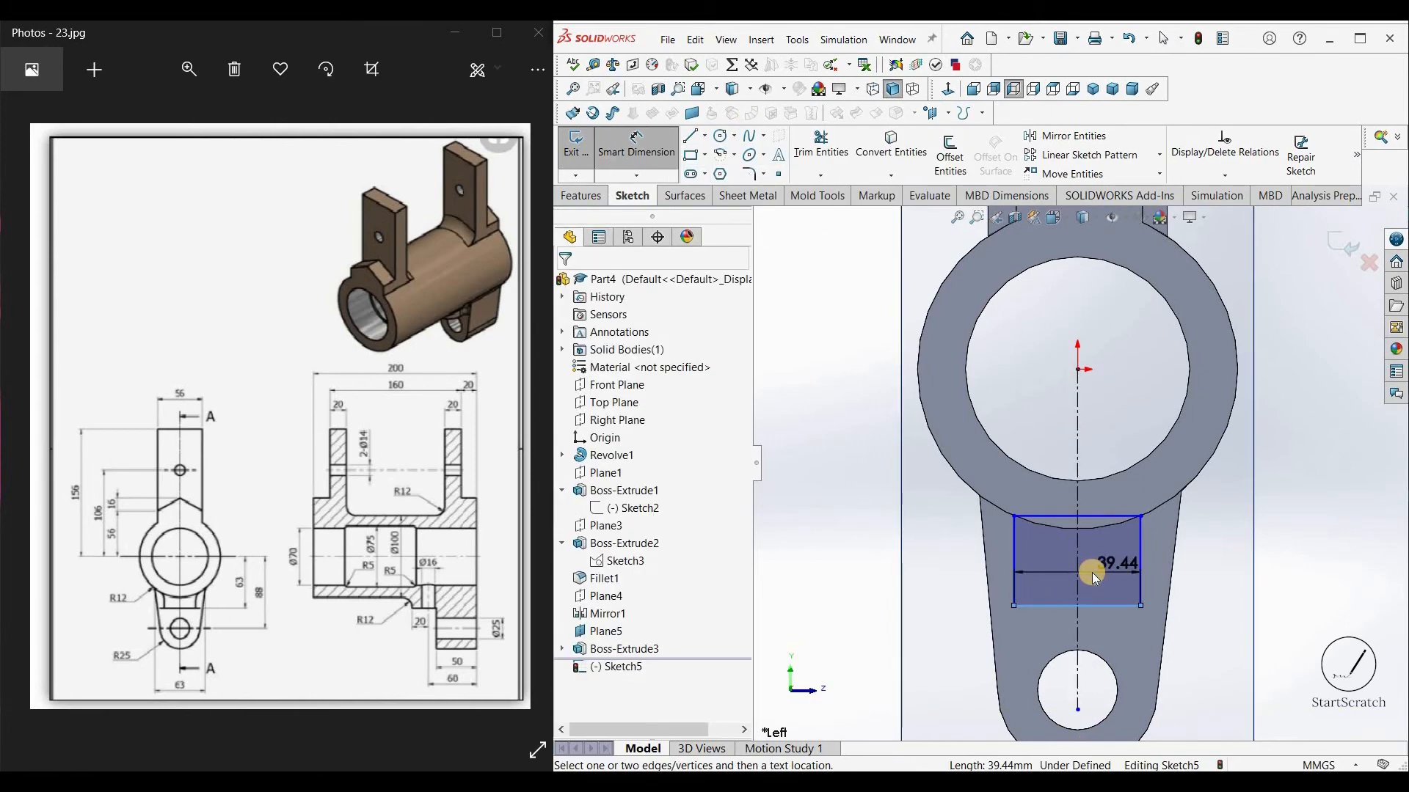
pyautogui.click(1092, 572)
pyautogui.click(1039, 578)
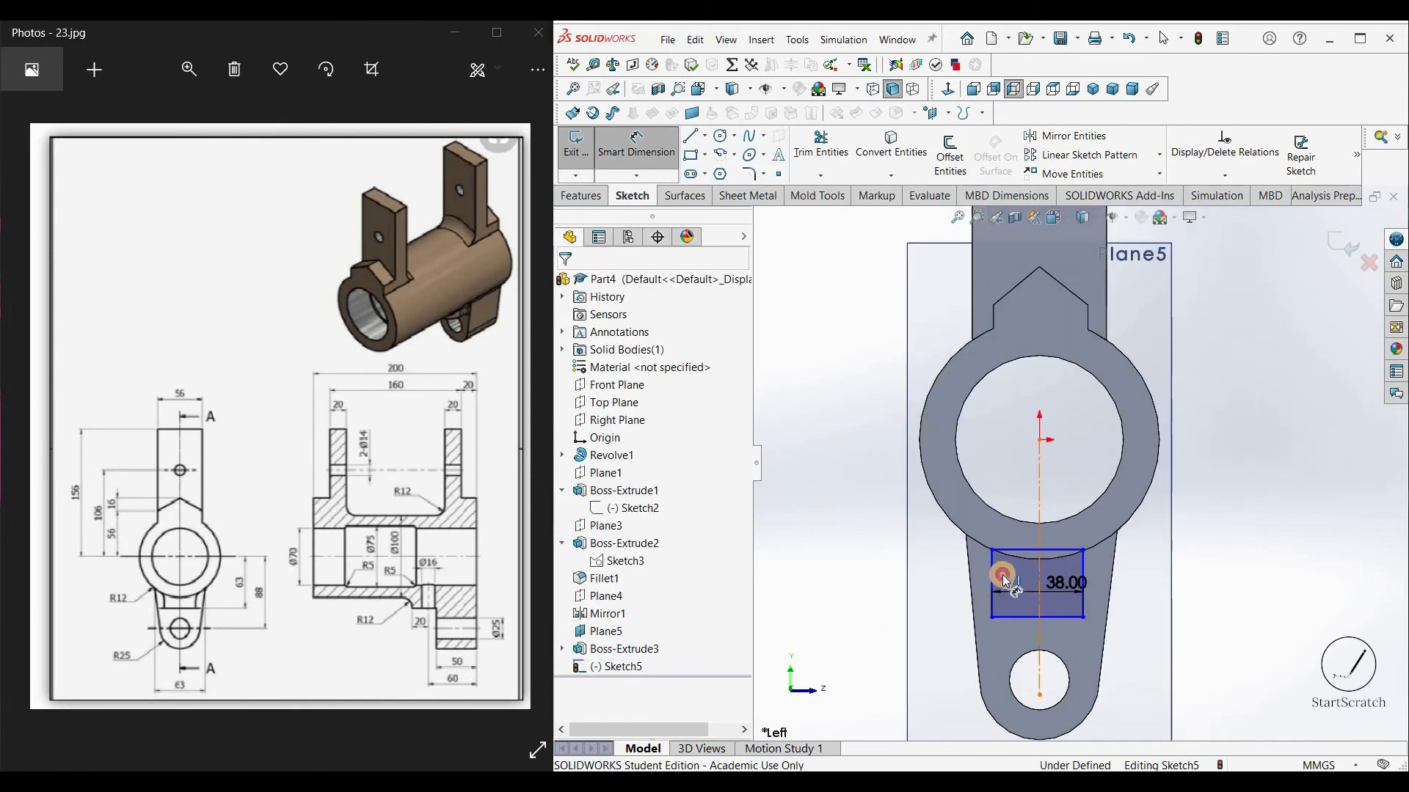
pyautogui.click(992, 575)
pyautogui.click(1011, 575)
pyautogui.write('38/2')
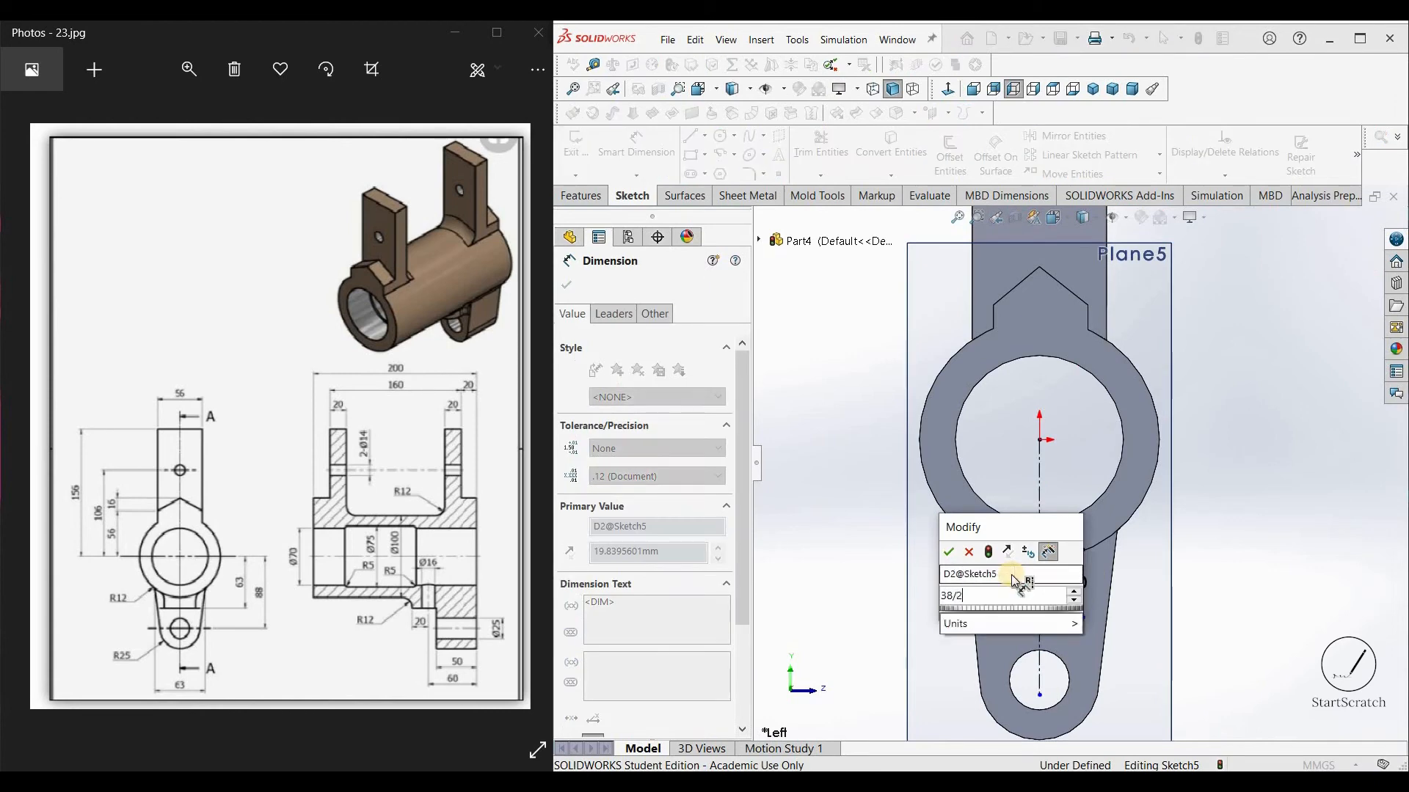
pyautogui.press('Return')
# Step: Dimension the distance from the origin to the rectangle's lower edge as 63 mm
pyautogui.click(1073, 617)
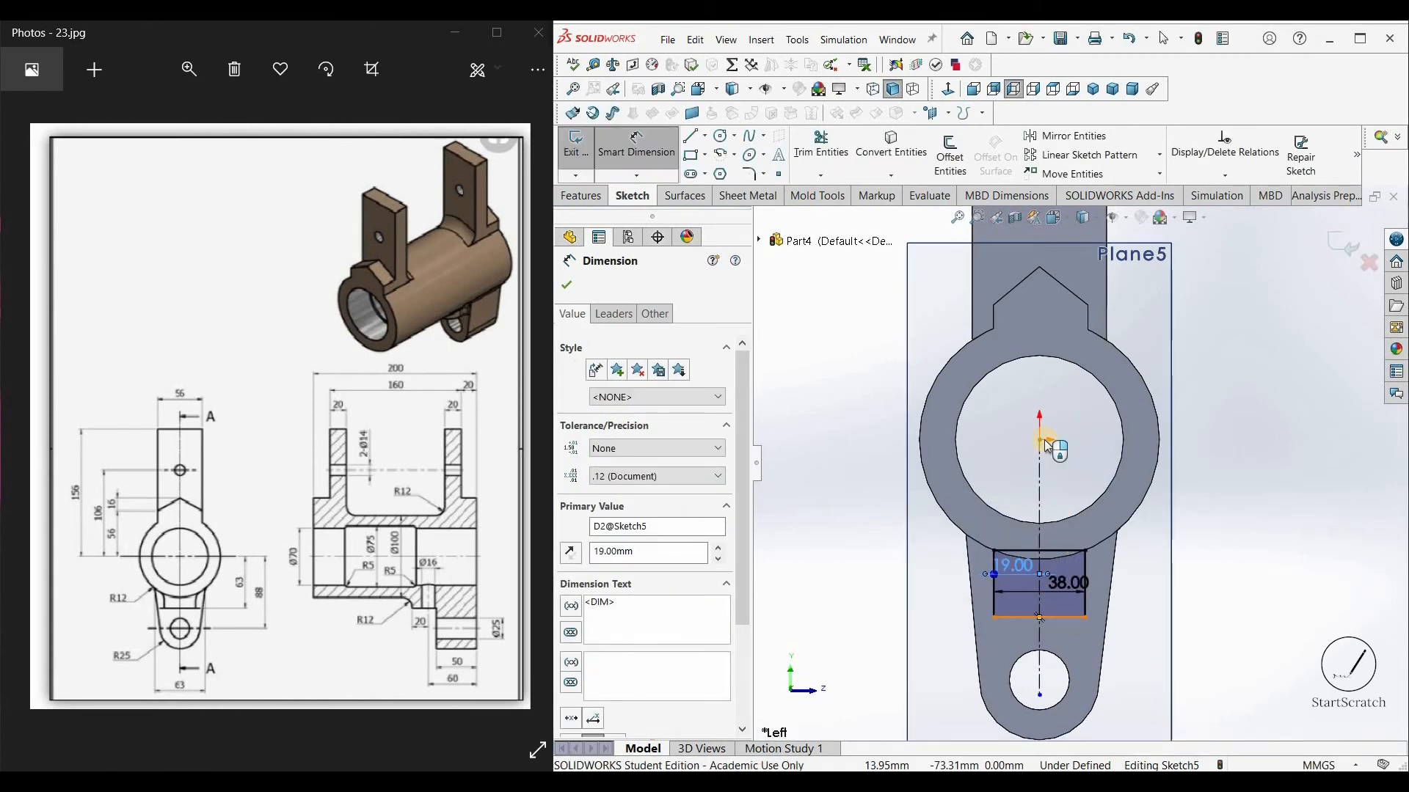
pyautogui.click(1039, 439)
pyautogui.click(1231, 484)
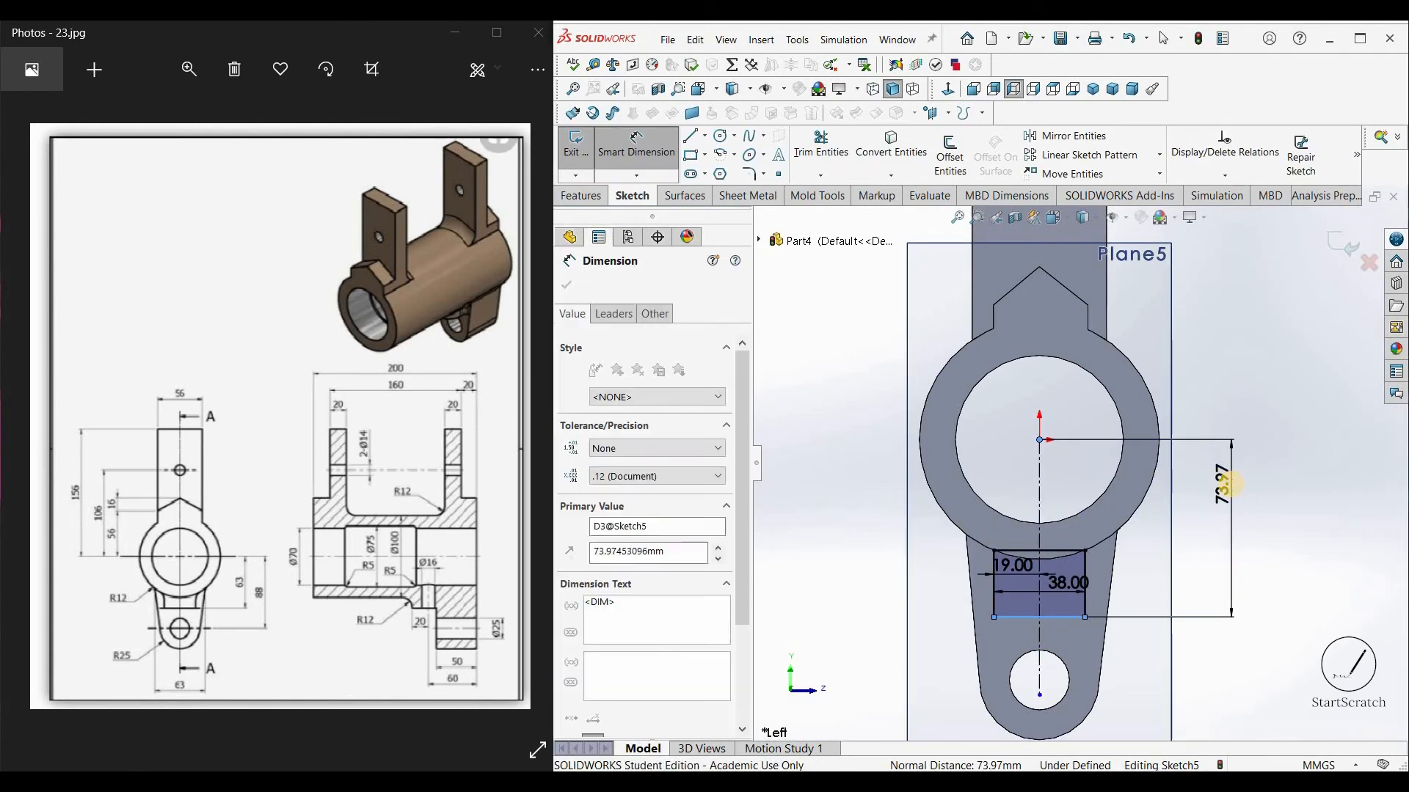
pyautogui.write('63')
pyautogui.press('Return')
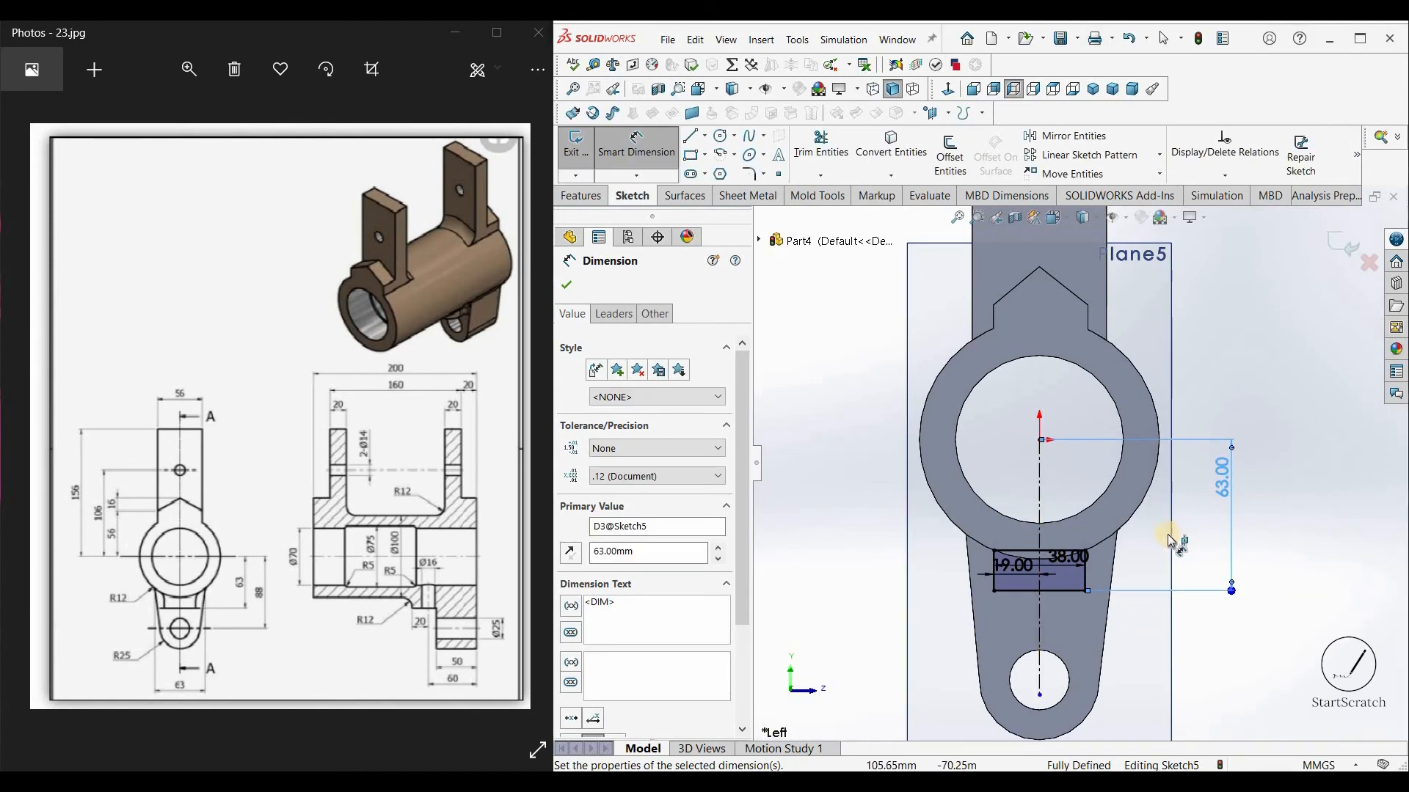
pyautogui.click(565, 280)
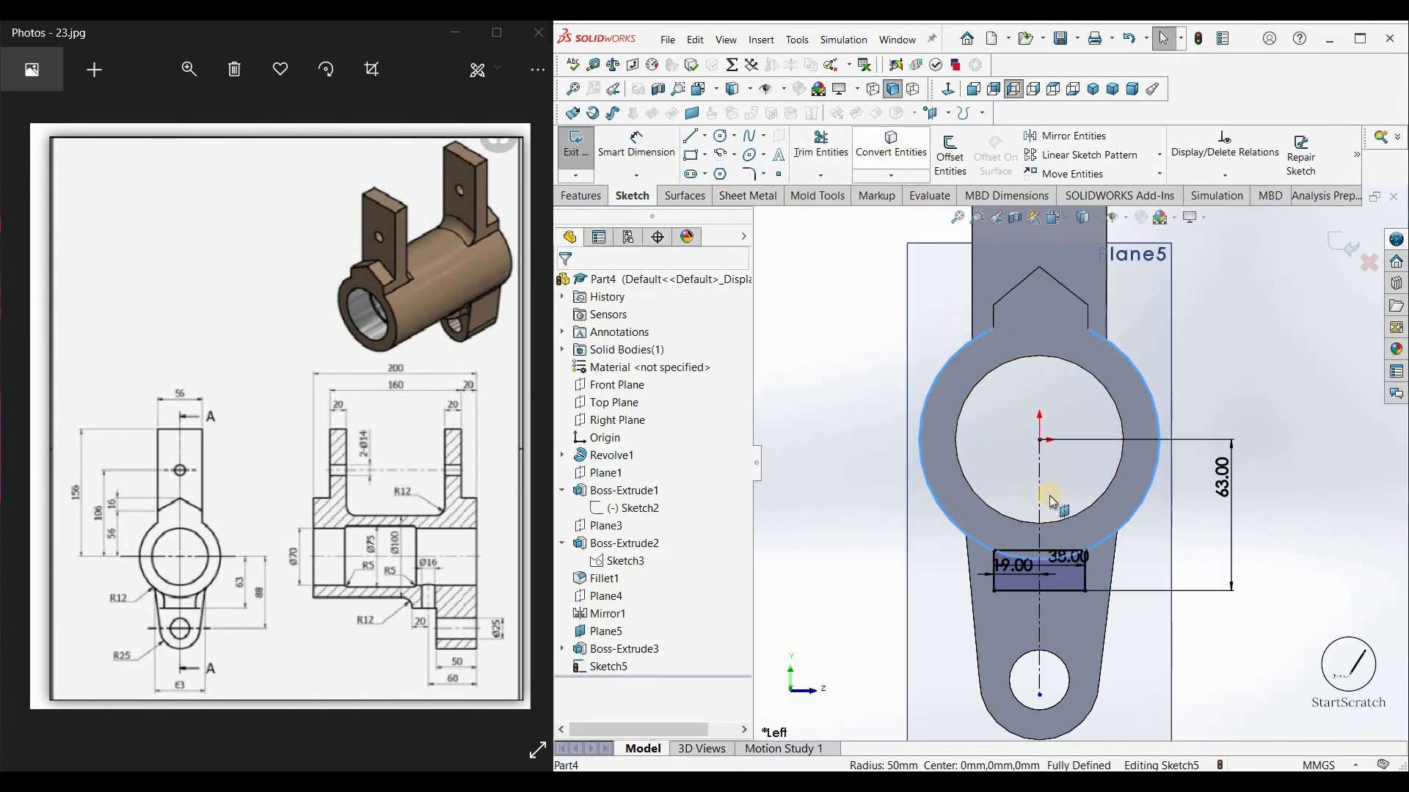
# Step: Convert the tube's outer edge into the sketch and trim it with the rectangle to leave a closed pad profile following the tube
pyautogui.click(839, 150)
pyautogui.scroll(-7, 1040, 578)
pyautogui.moveTo(970, 433)
pyautogui.mouseDown()
pyautogui.moveTo(1144, 455)
pyautogui.moveTo(794, 372)
pyautogui.mouseUp()
pyautogui.scroll(6, 1078, 462)
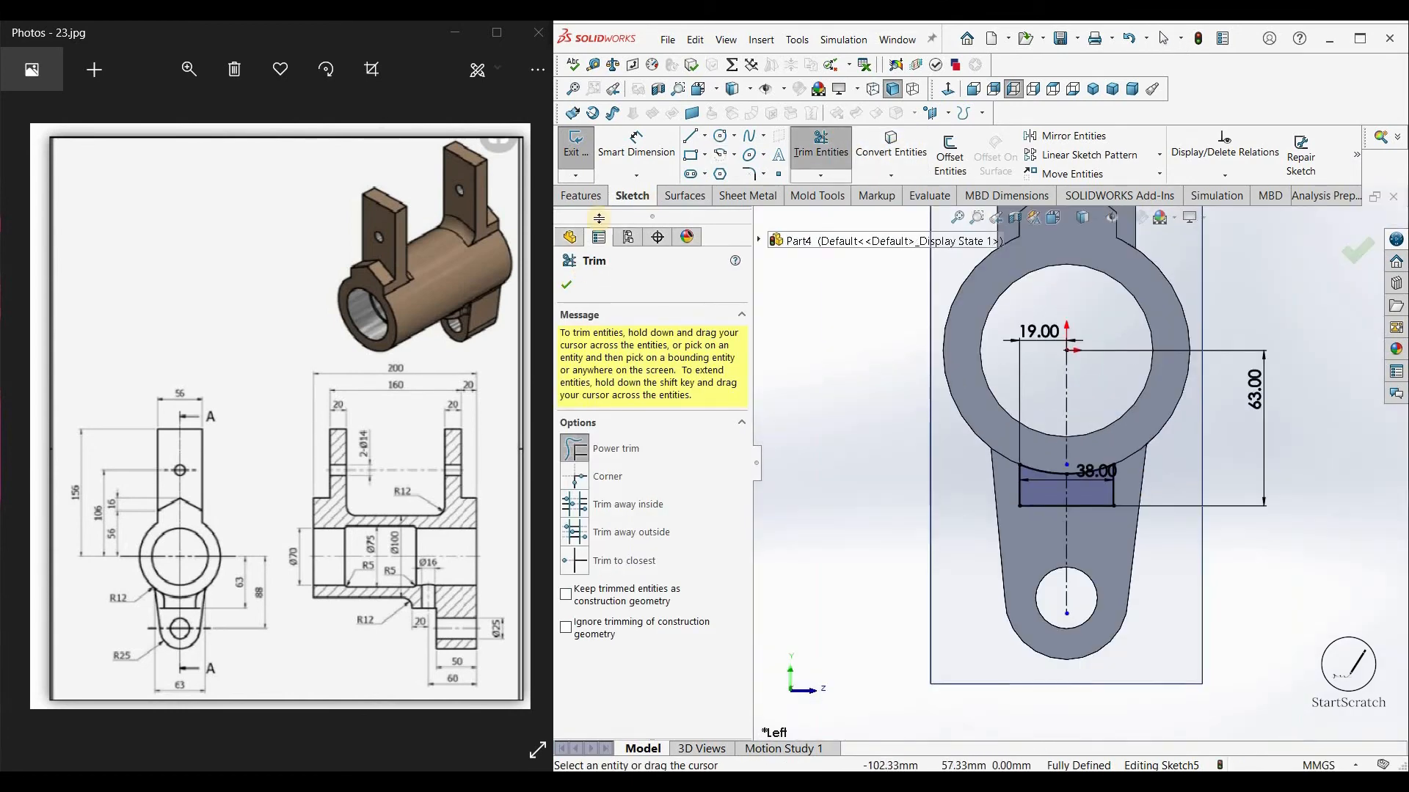
pyautogui.click(566, 285)
# Step: Extrude the pad profile 50 mm from the lug's inner face along the tube
pyautogui.click(580, 195)
pyautogui.click(571, 166)
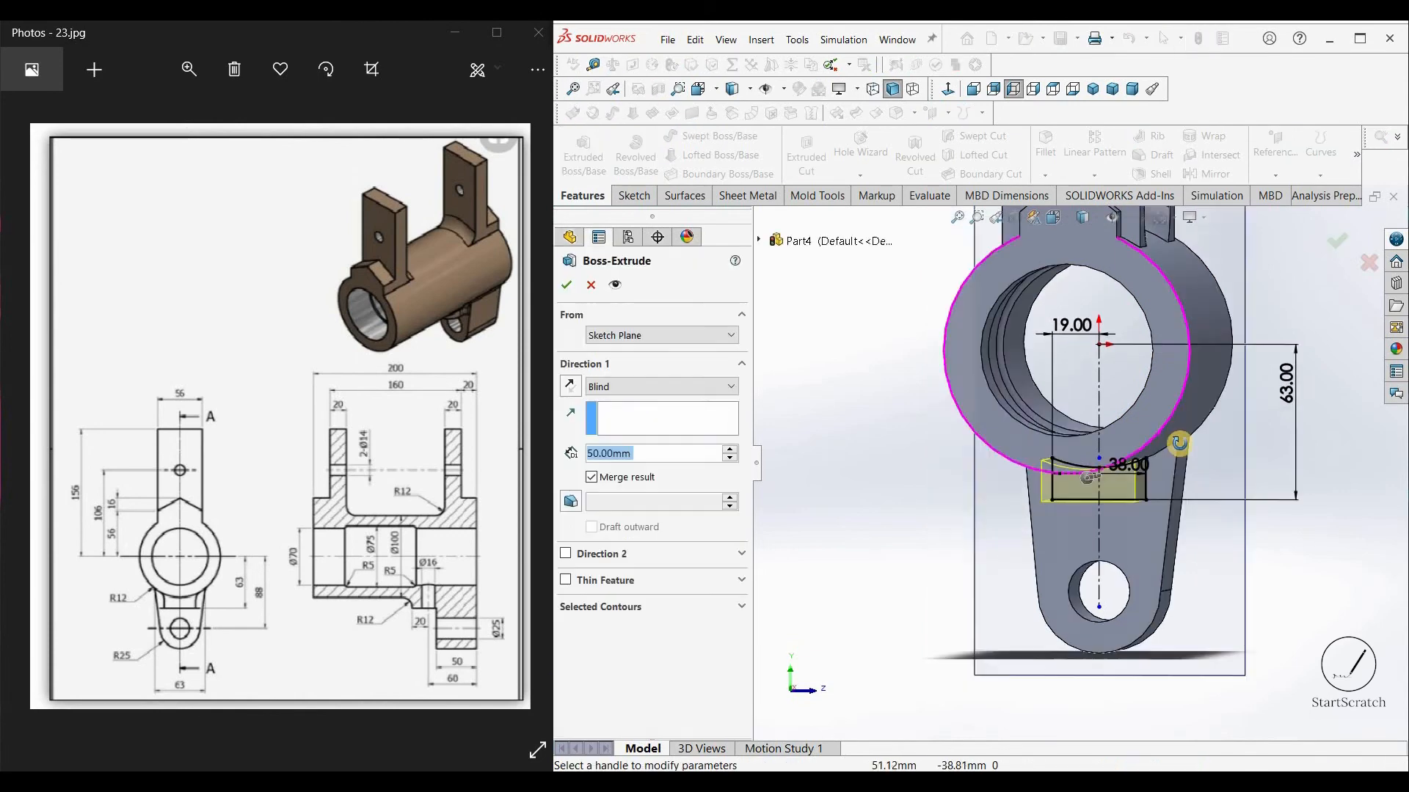
pyautogui.press('Return')
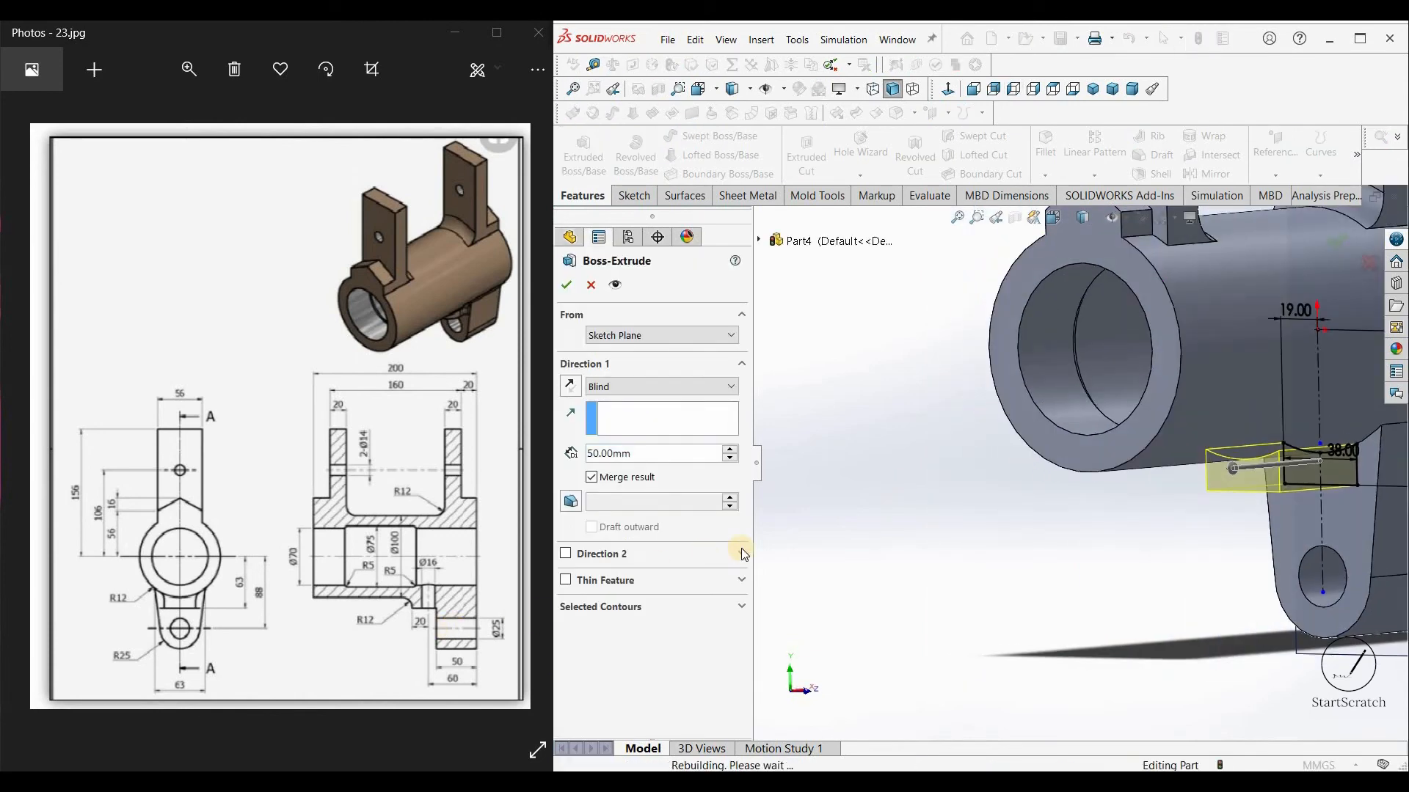
# Step: Edit the pad's extrusion and set its depth to 20 mm
pyautogui.rightClick(620, 666)
pyautogui.click(643, 446)
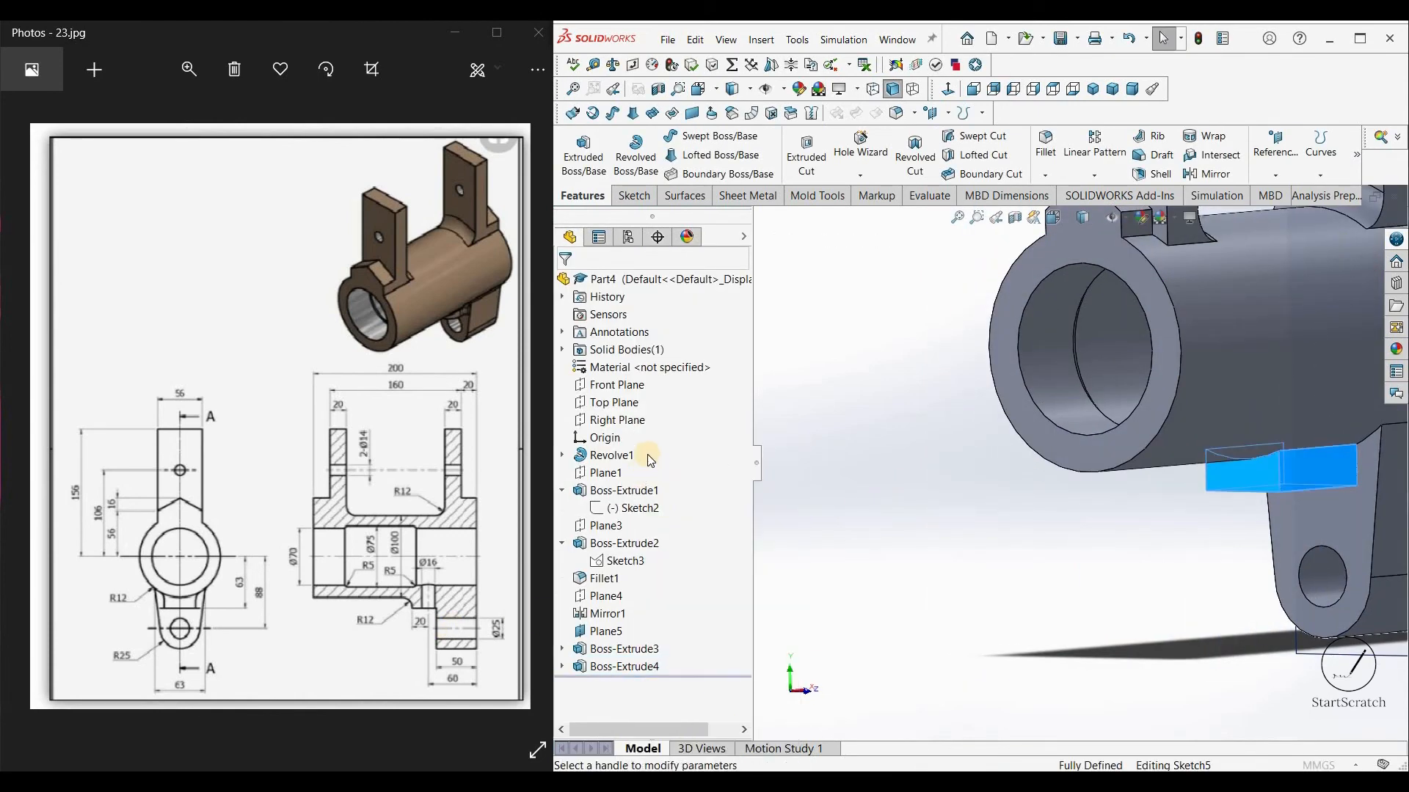
pyautogui.write('20')
pyautogui.press('Return')
pyautogui.click(563, 288)
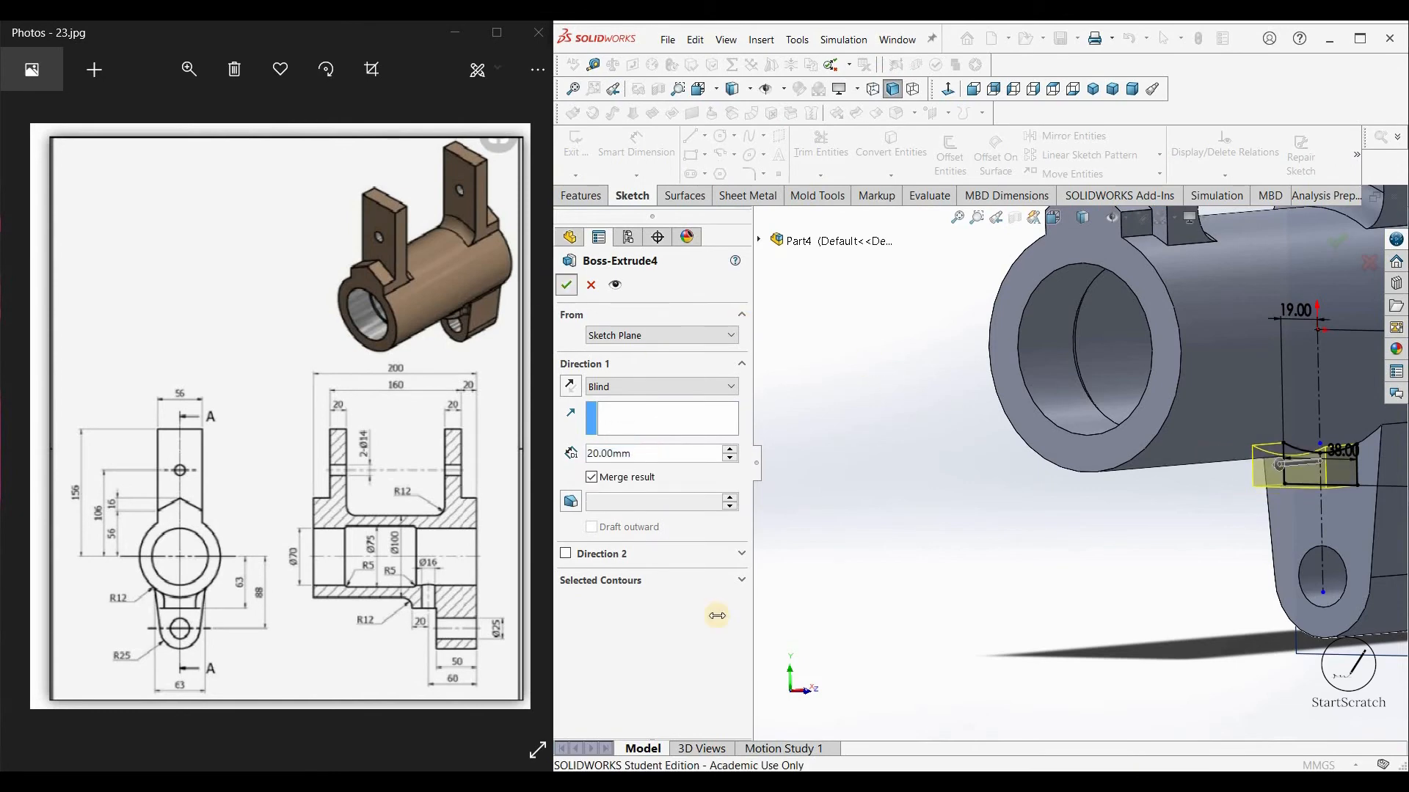
# Step: Reopen the lower lug's sketch and dimension the distance from the origin to the hole's centre as 88 mm
pyautogui.click(563, 649)
pyautogui.click(624, 666)
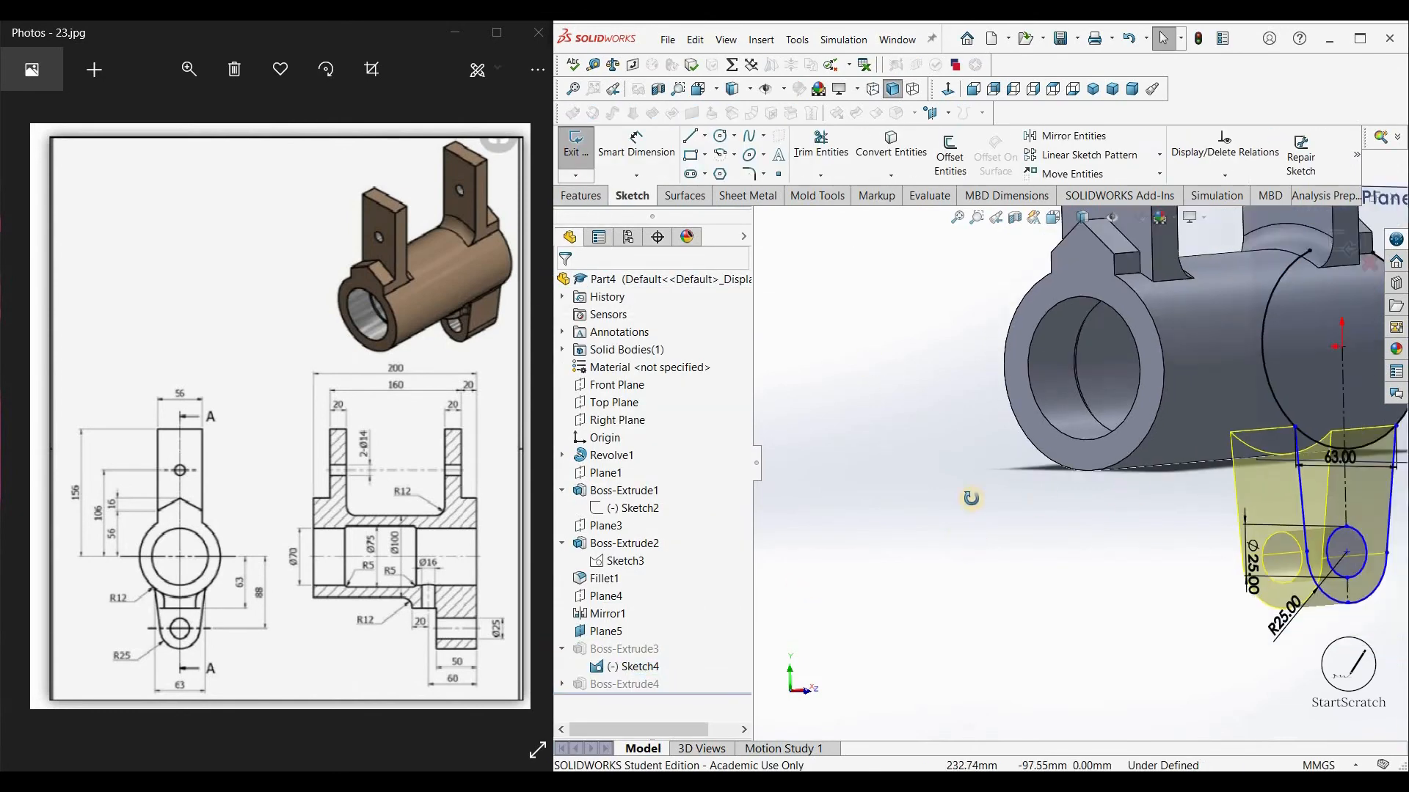
pyautogui.press('space')
pyautogui.click(1040, 491)
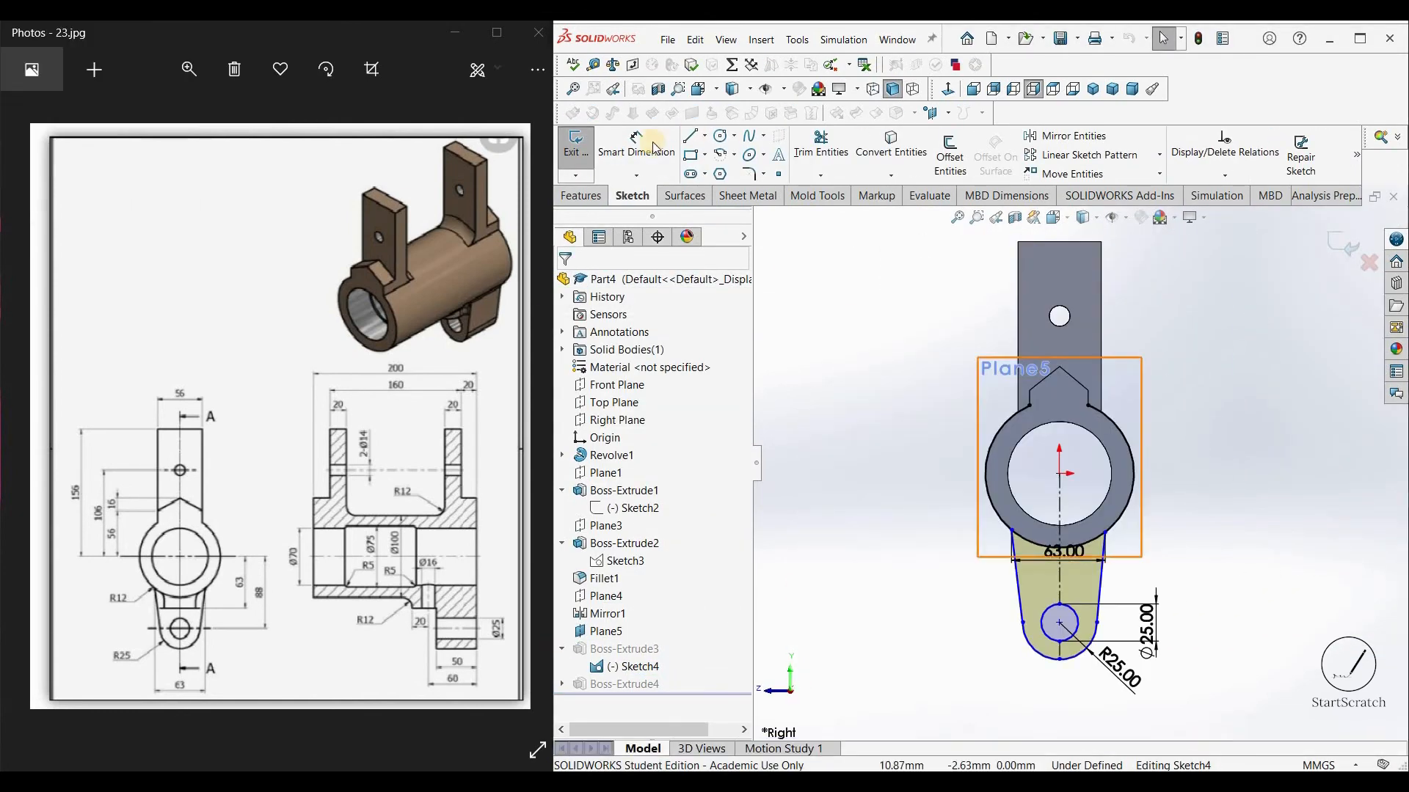
pyautogui.click(1060, 473)
pyautogui.click(1060, 622)
pyautogui.click(1227, 551)
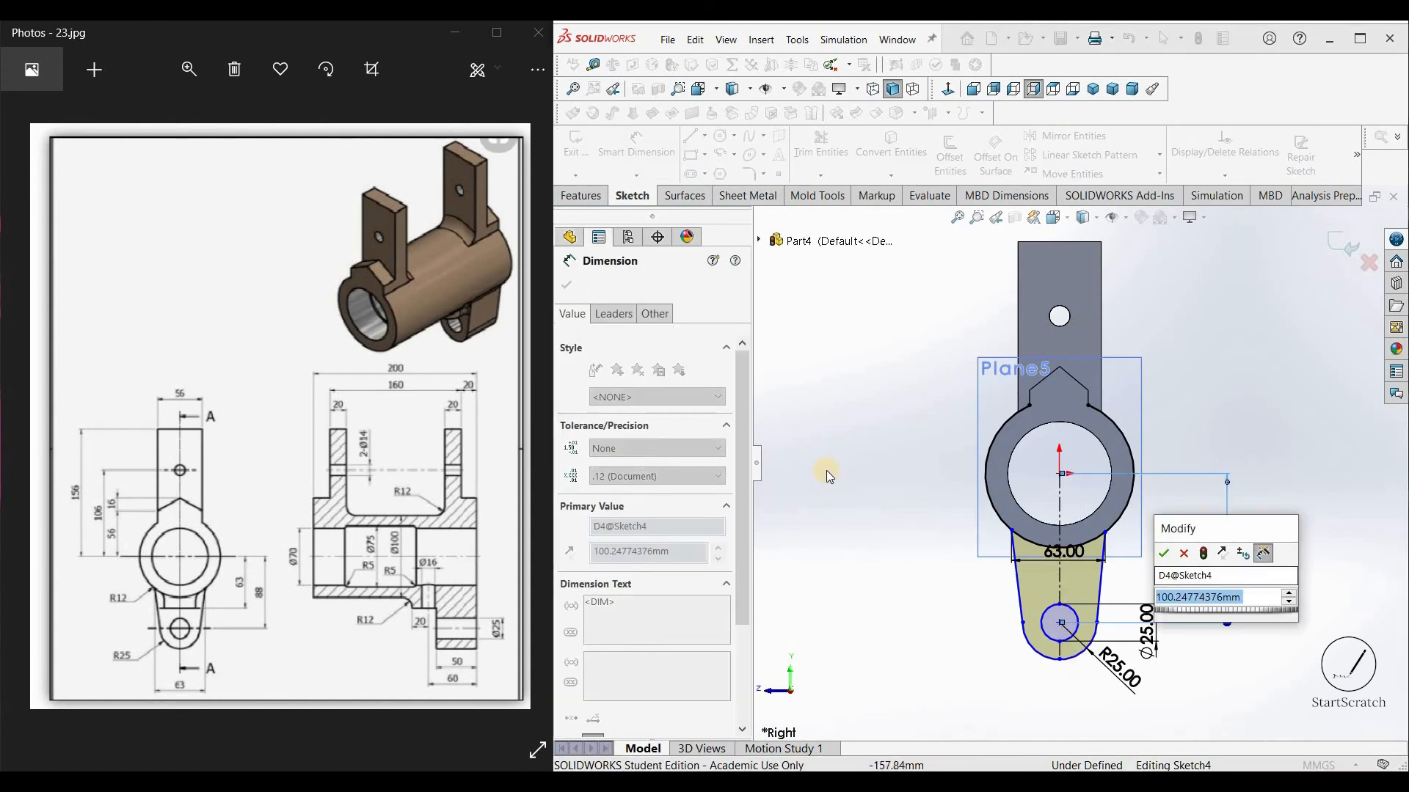
pyautogui.write('88')
pyautogui.press('Return')
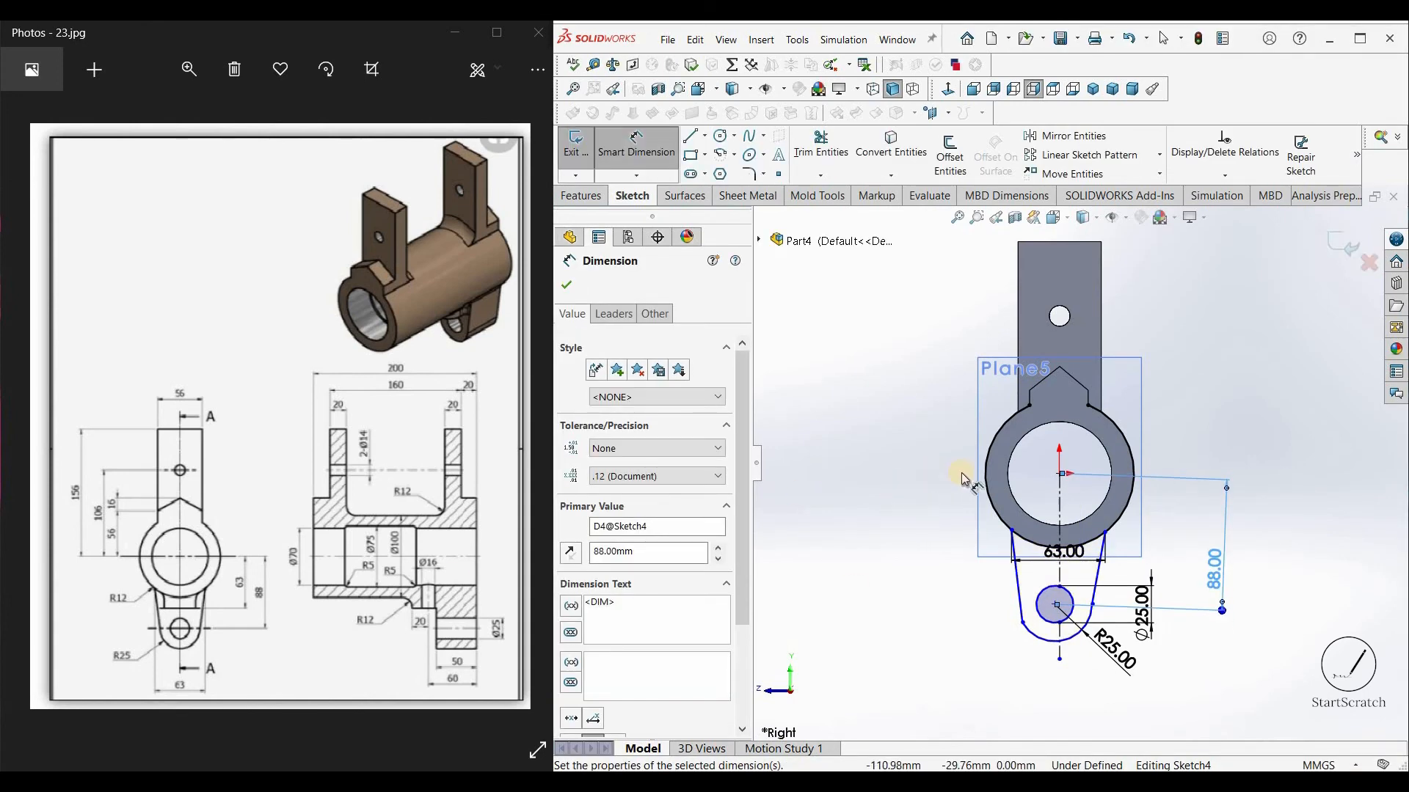
pyautogui.click(567, 285)
# Step: Add a horizontal relation between the hole's centre and the lower end of the lug outline's left side line
pyautogui.scroll(-6, 1086, 629)
pyautogui.click(988, 546)
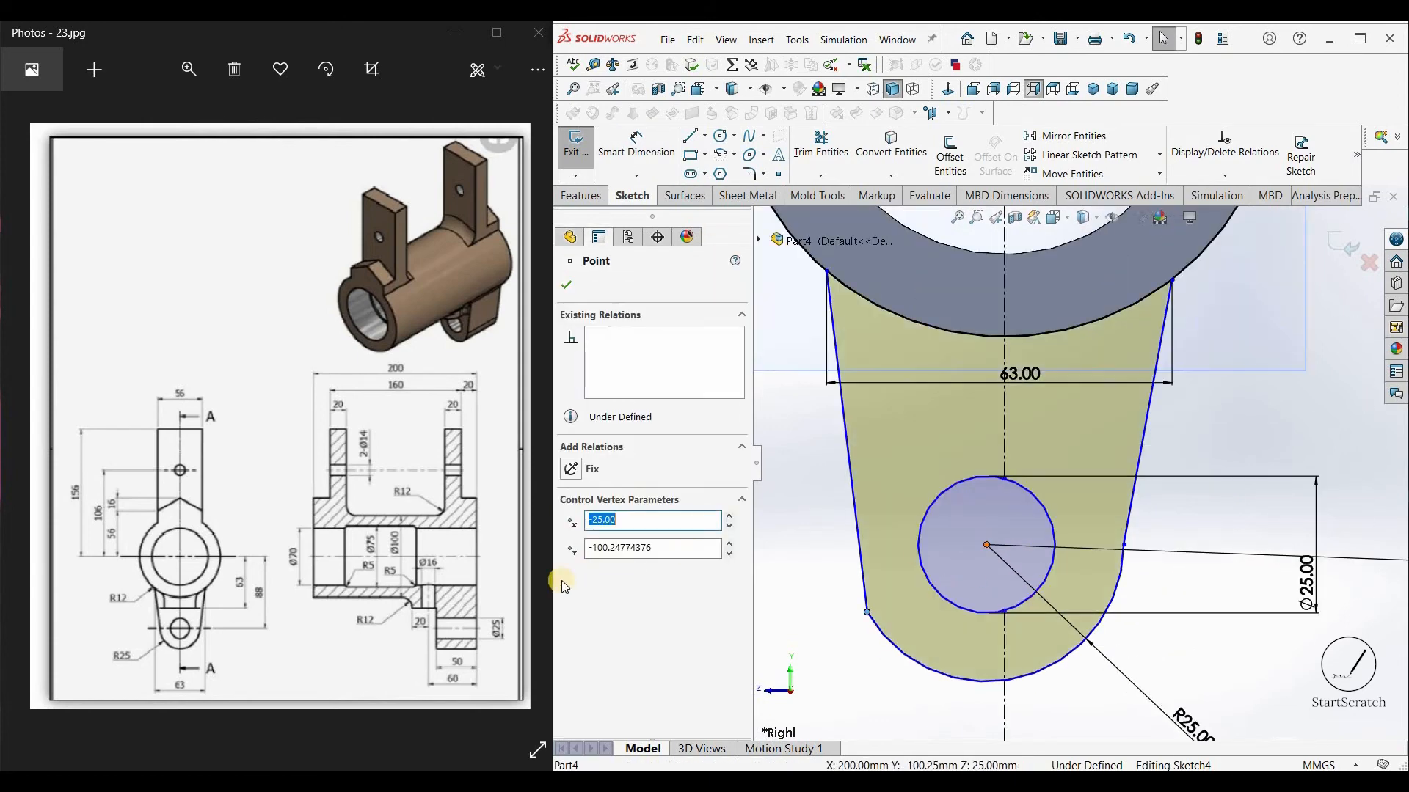
pyautogui.click(572, 544)
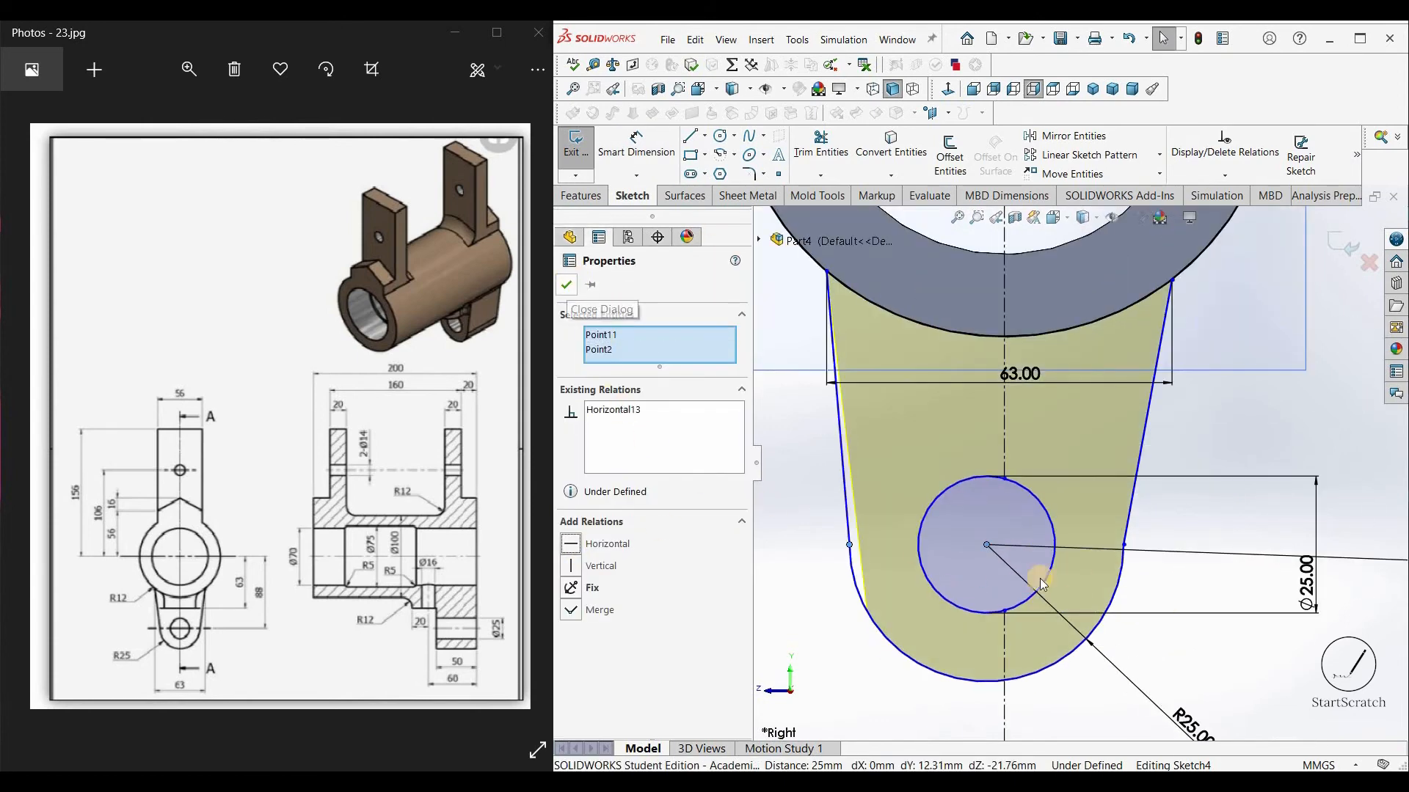
# Step: Add a horizontal relation between the hole's centre and the lower end of the lug outline's right side line
pyautogui.click(987, 545)
pyautogui.keyDown('ctrl'); pyautogui.click(1123, 545); pyautogui.keyUp('ctrl')
pyautogui.click(571, 543)
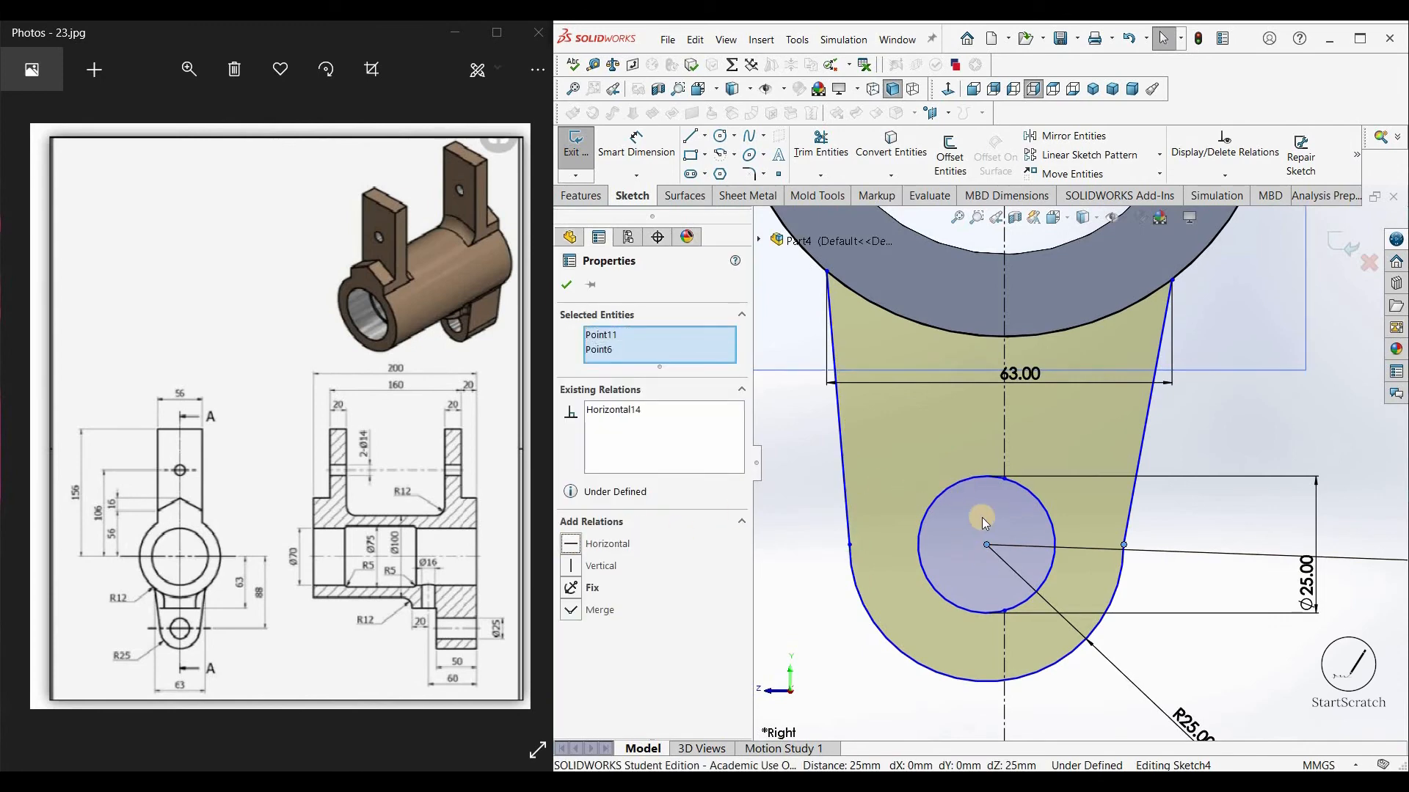
pyautogui.click(567, 285)
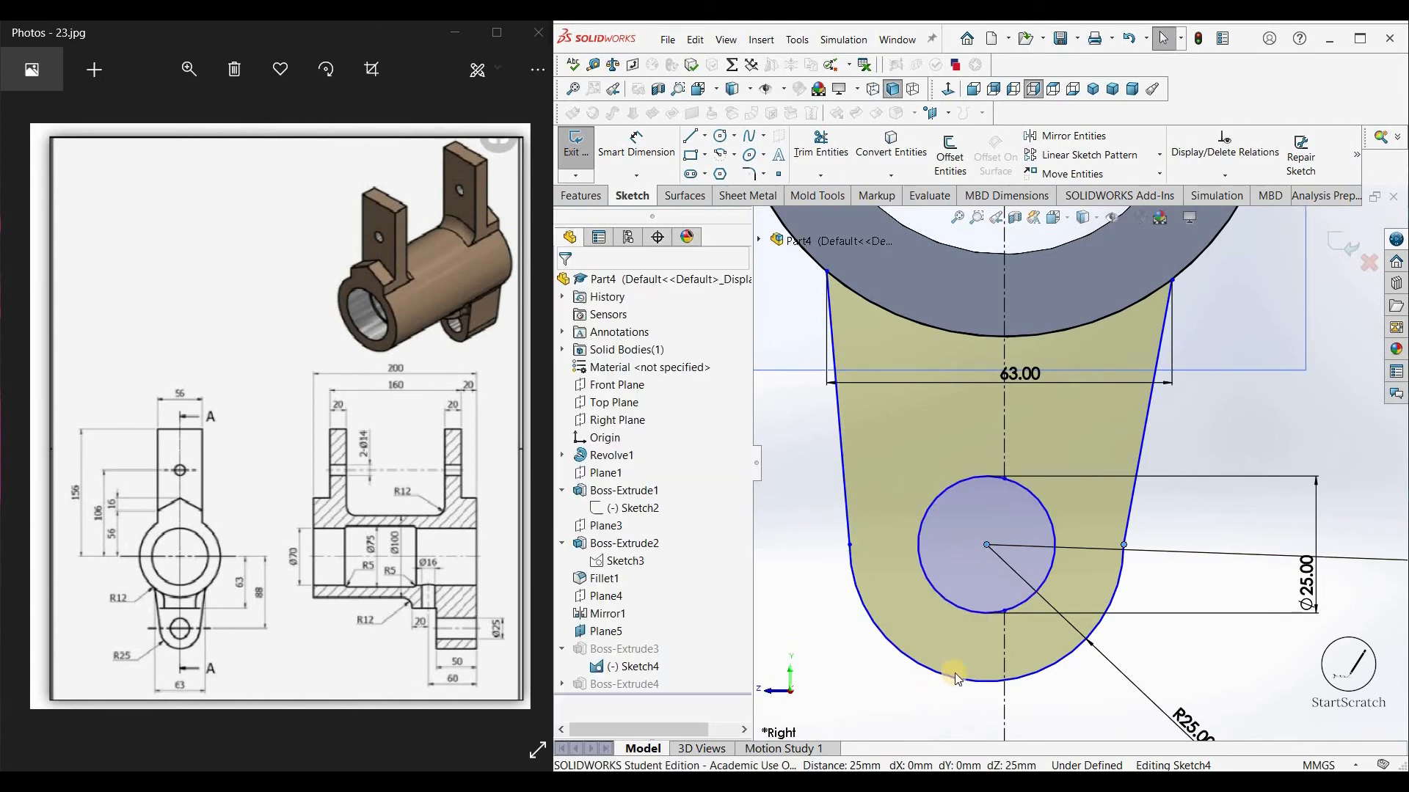
# Step: Make the bottom point of the lug's R25 arc coincident with the vertical centreline and exit the sketch
pyautogui.click(999, 682)
pyautogui.click(571, 566)
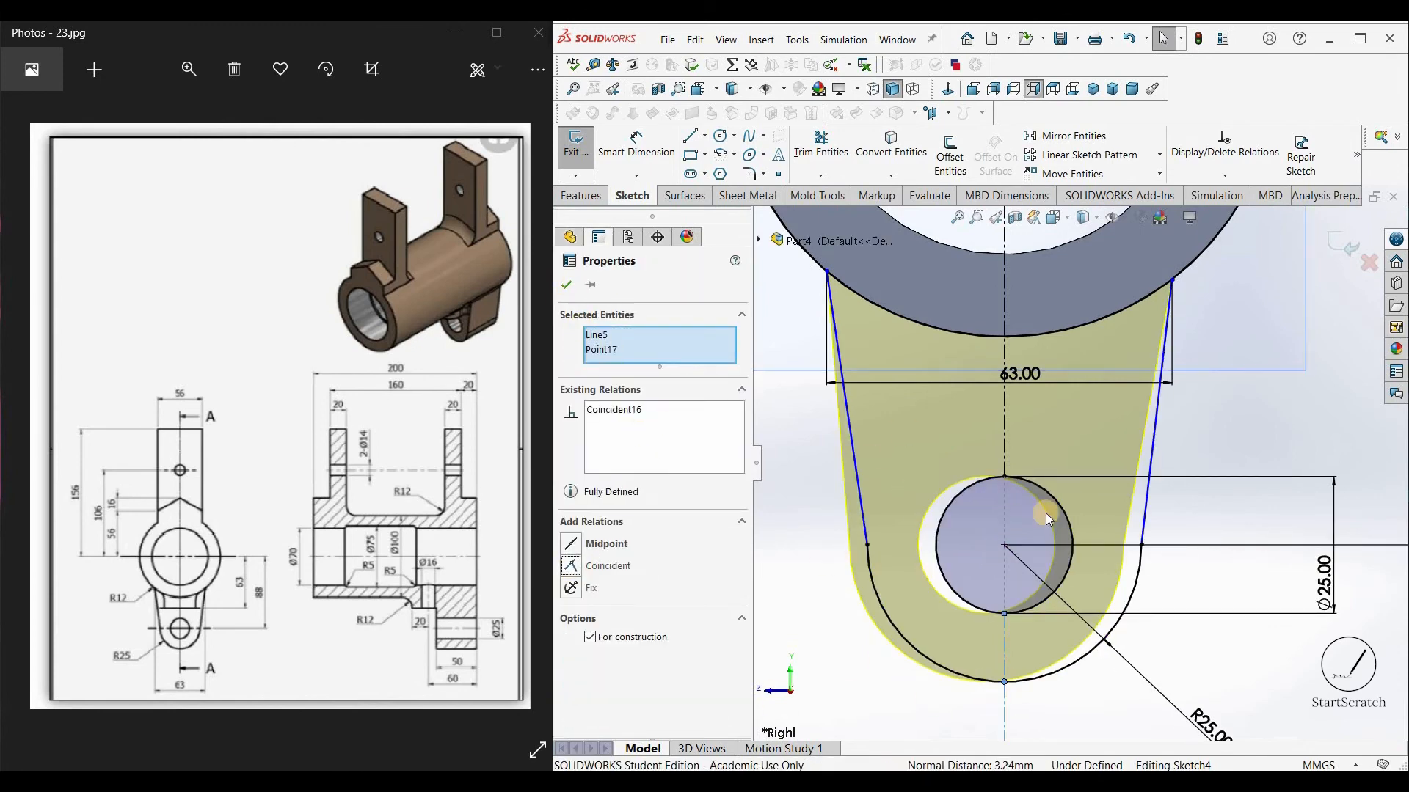
pyautogui.click(566, 285)
pyautogui.click(576, 145)
# Step: Fillet the edges where the lower lug and the pad meet the tube with a 12 mm radius
pyautogui.scroll(6, 1085, 455)
pyautogui.moveTo(1031, 385)
pyautogui.mouseDown(button='middle')
pyautogui.moveTo(1117, 449)
pyautogui.moveTo(1037, 433)
pyautogui.moveTo(1050, 411)
pyautogui.mouseUp(button='middle')
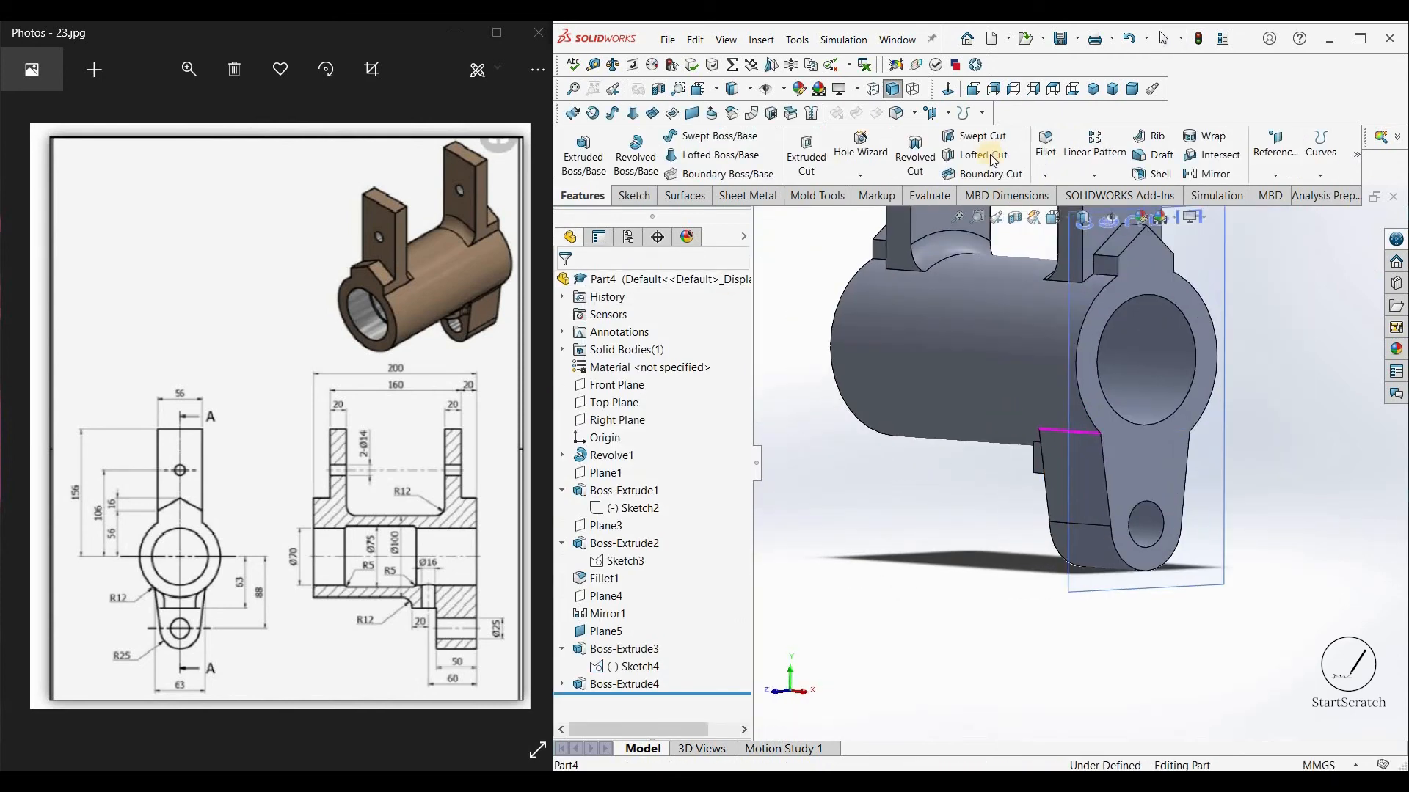
pyautogui.click(1043, 153)
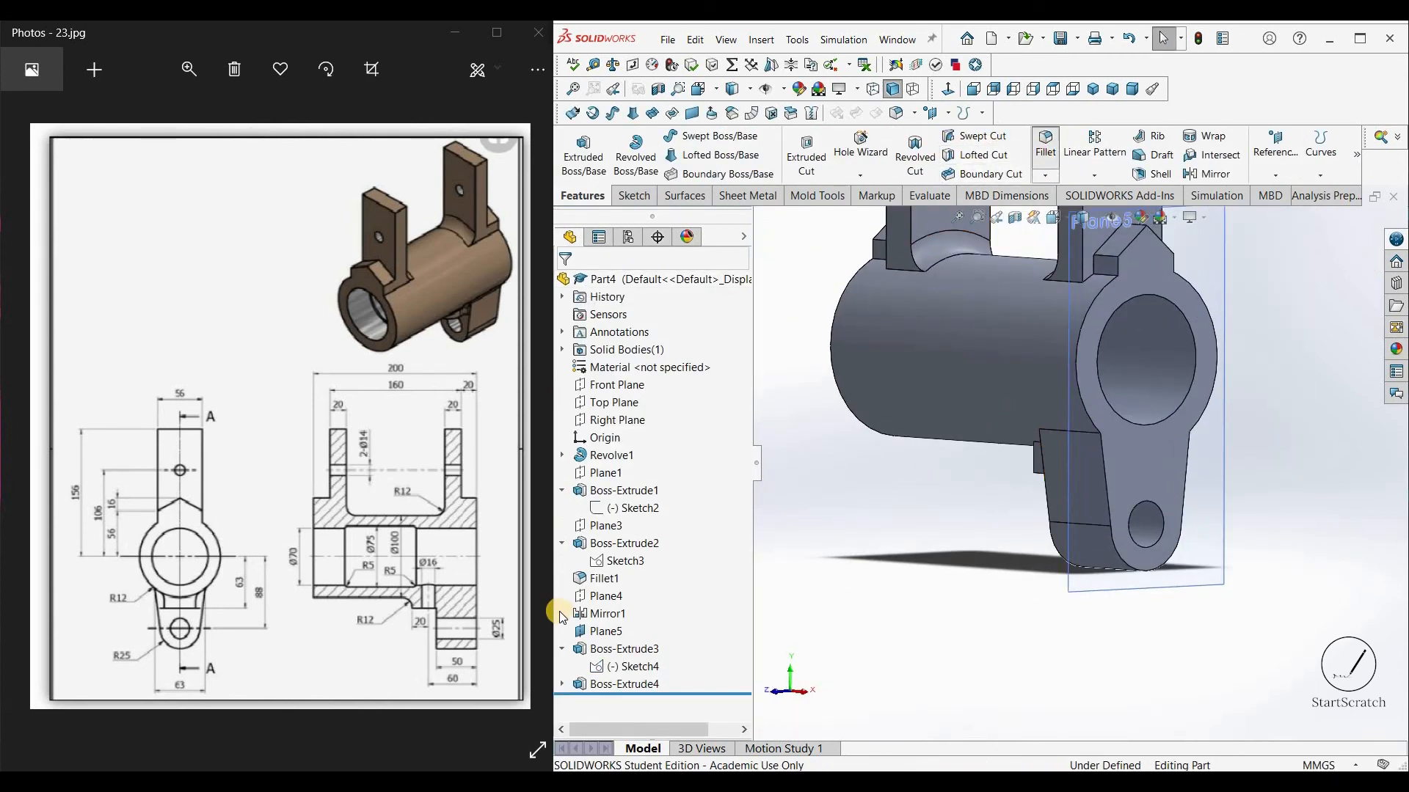
pyautogui.scroll(2, 1083, 441)
pyautogui.click(1083, 439)
pyautogui.scroll(2, 1100, 446)
pyautogui.scroll(-4, 1064, 438)
pyautogui.moveTo(1125, 456); pyautogui.dragTo(827, 462, button='middle')
pyautogui.click(1061, 435)
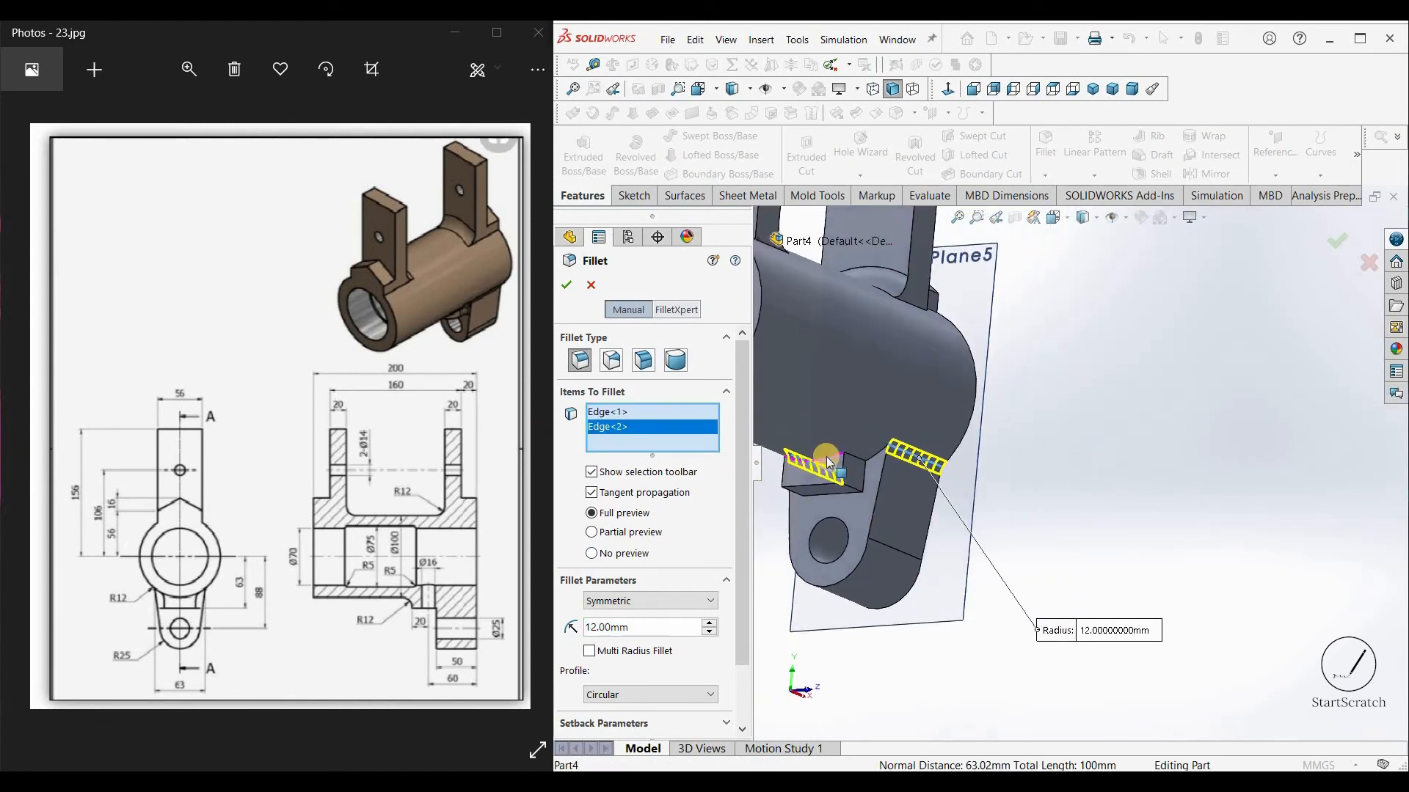
pyautogui.click(828, 462)
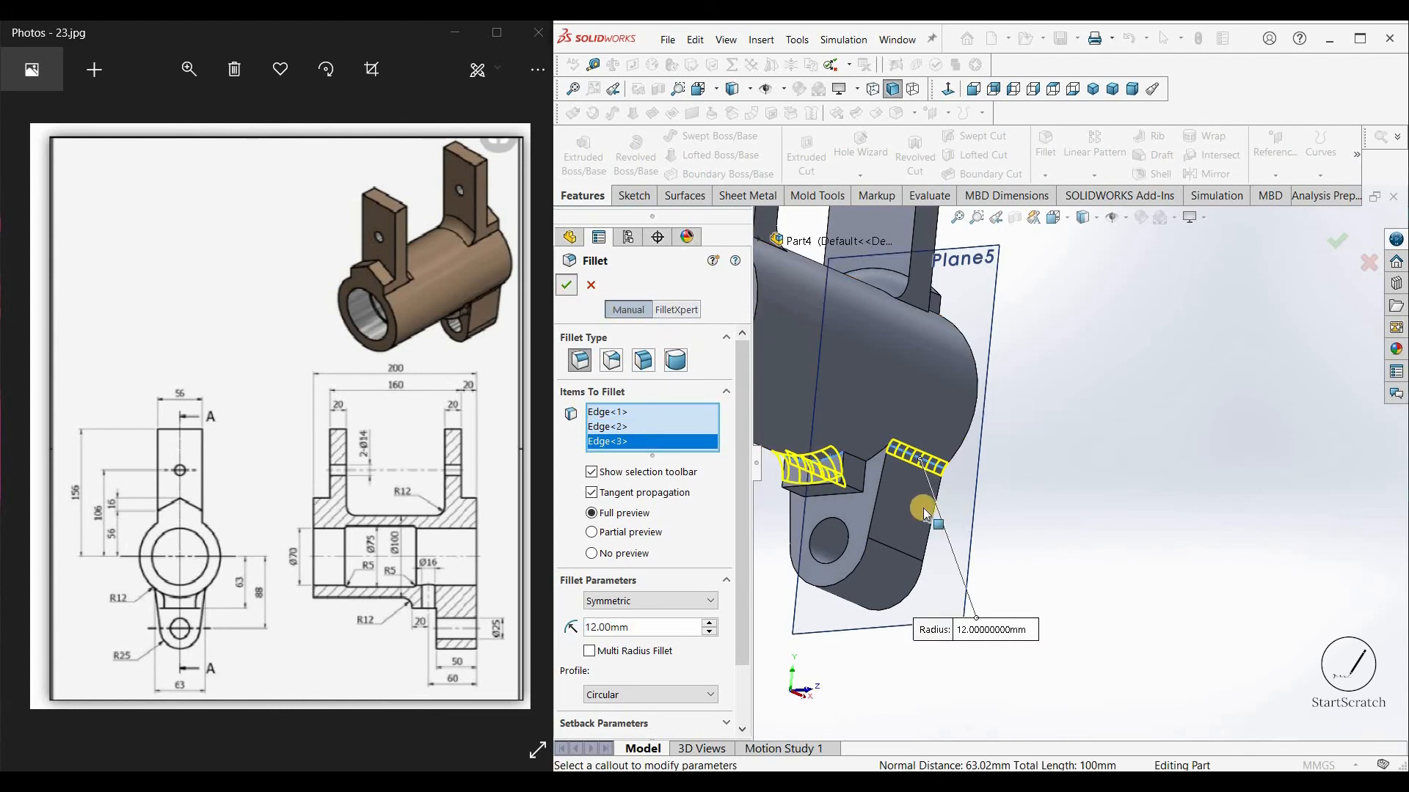
# Step: Start a sketch on the pad's bottom face and draw a small circle at the centre of that face
pyautogui.scroll(2, 912, 455)
pyautogui.moveTo(912, 456); pyautogui.dragTo(855, 459, button='middle')
pyautogui.scroll(1, 854, 459)
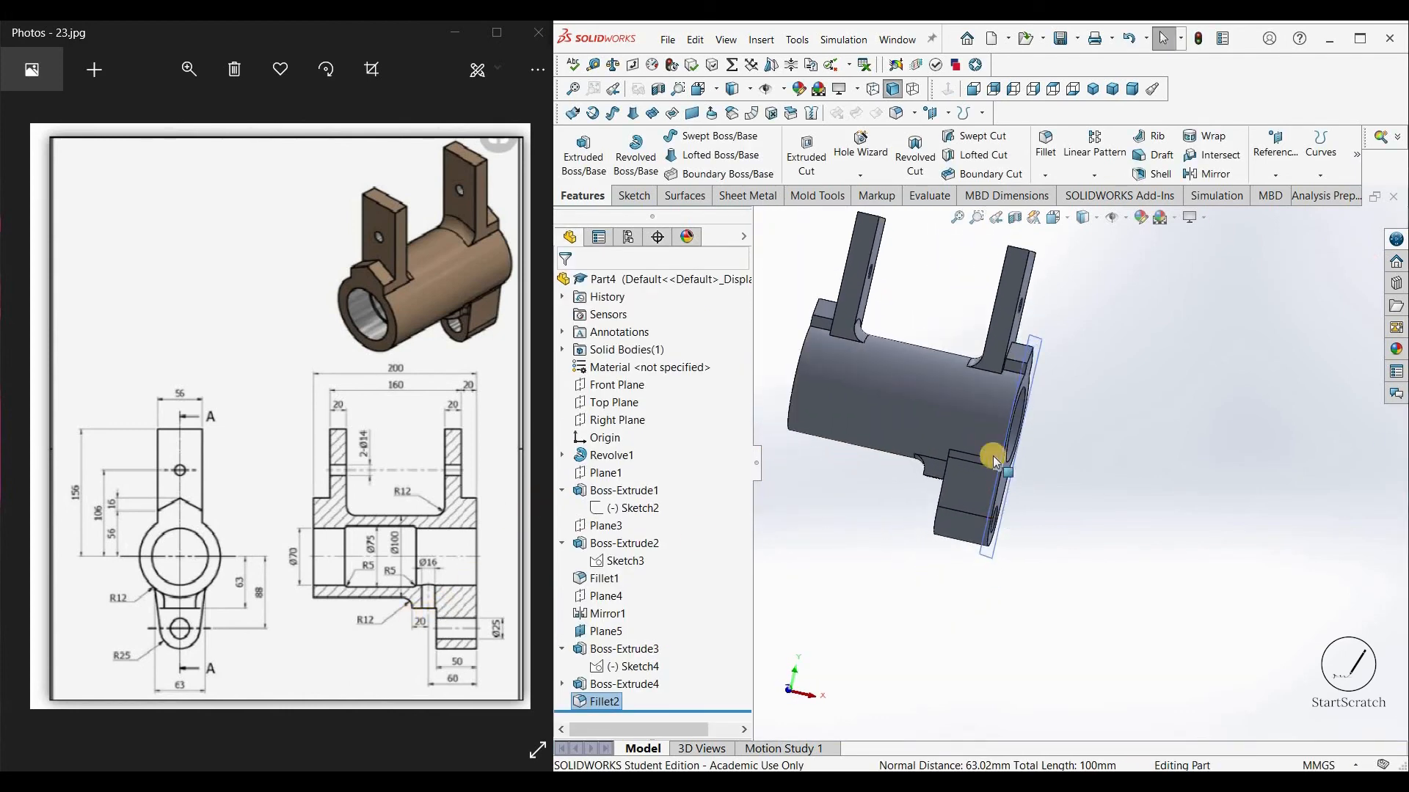
pyautogui.moveTo(944, 448); pyautogui.dragTo(1025, 386, button='middle')
pyautogui.click(960, 415)
pyautogui.click(1020, 391)
pyautogui.press('space')
pyautogui.click(975, 616)
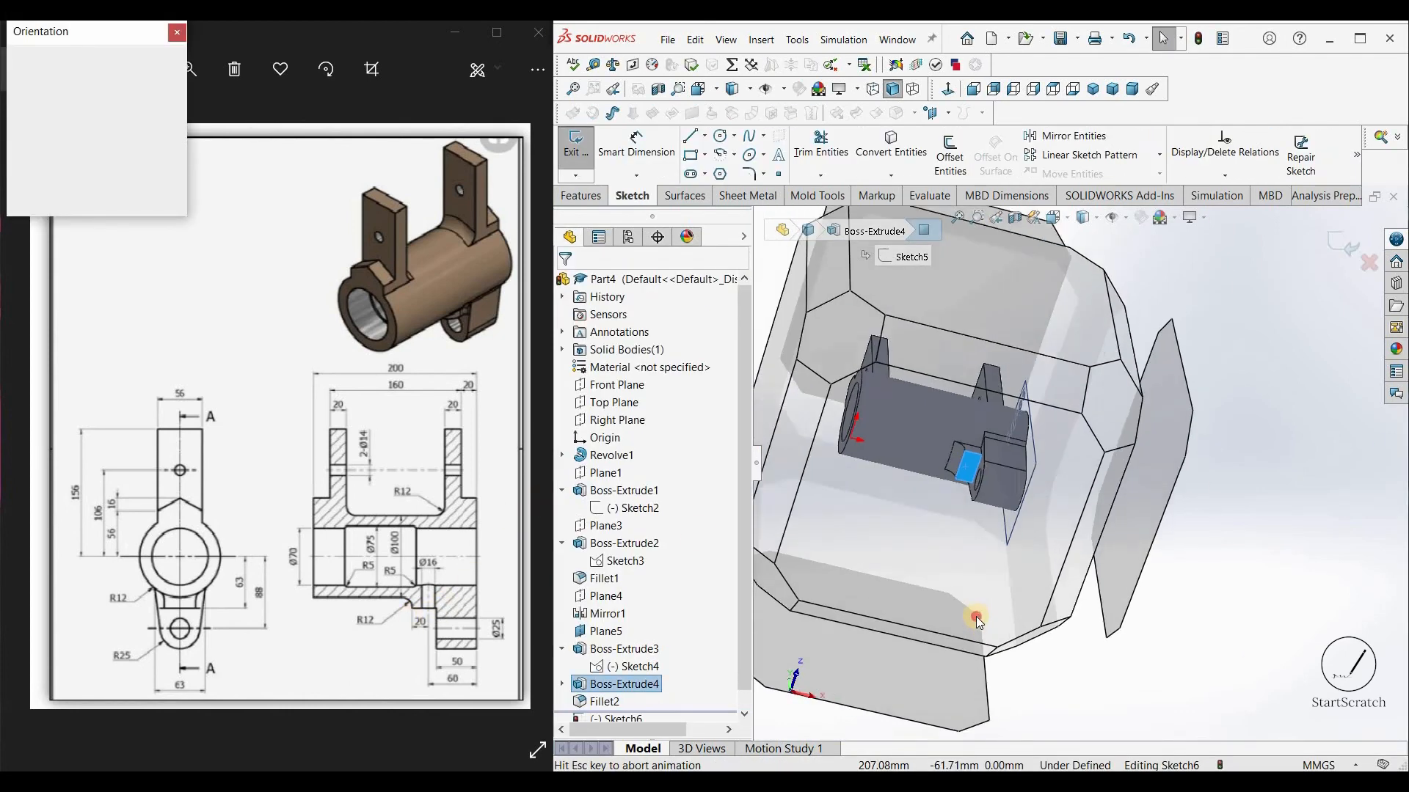
pyautogui.scroll(-3, 1270, 456)
pyautogui.click(720, 137)
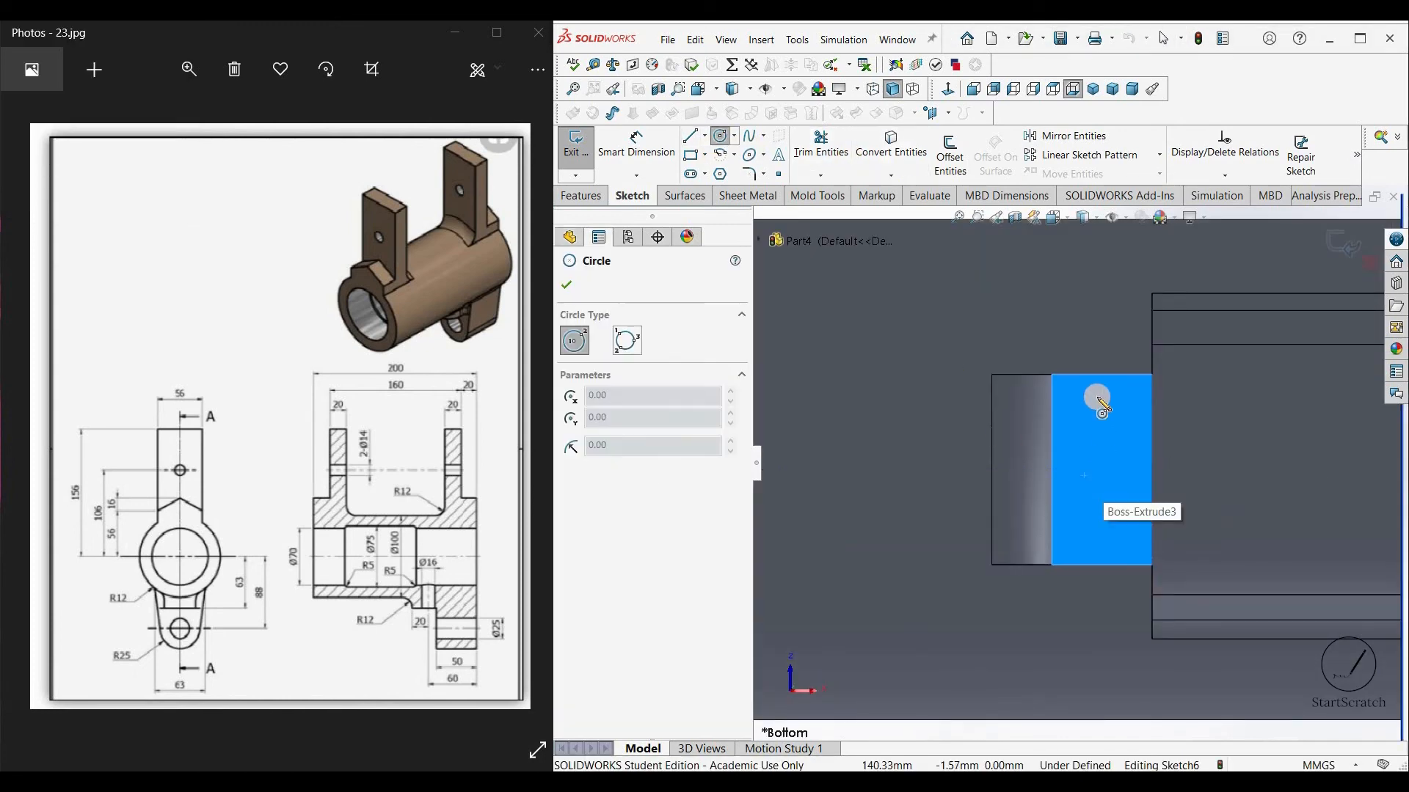
pyautogui.click(1101, 470)
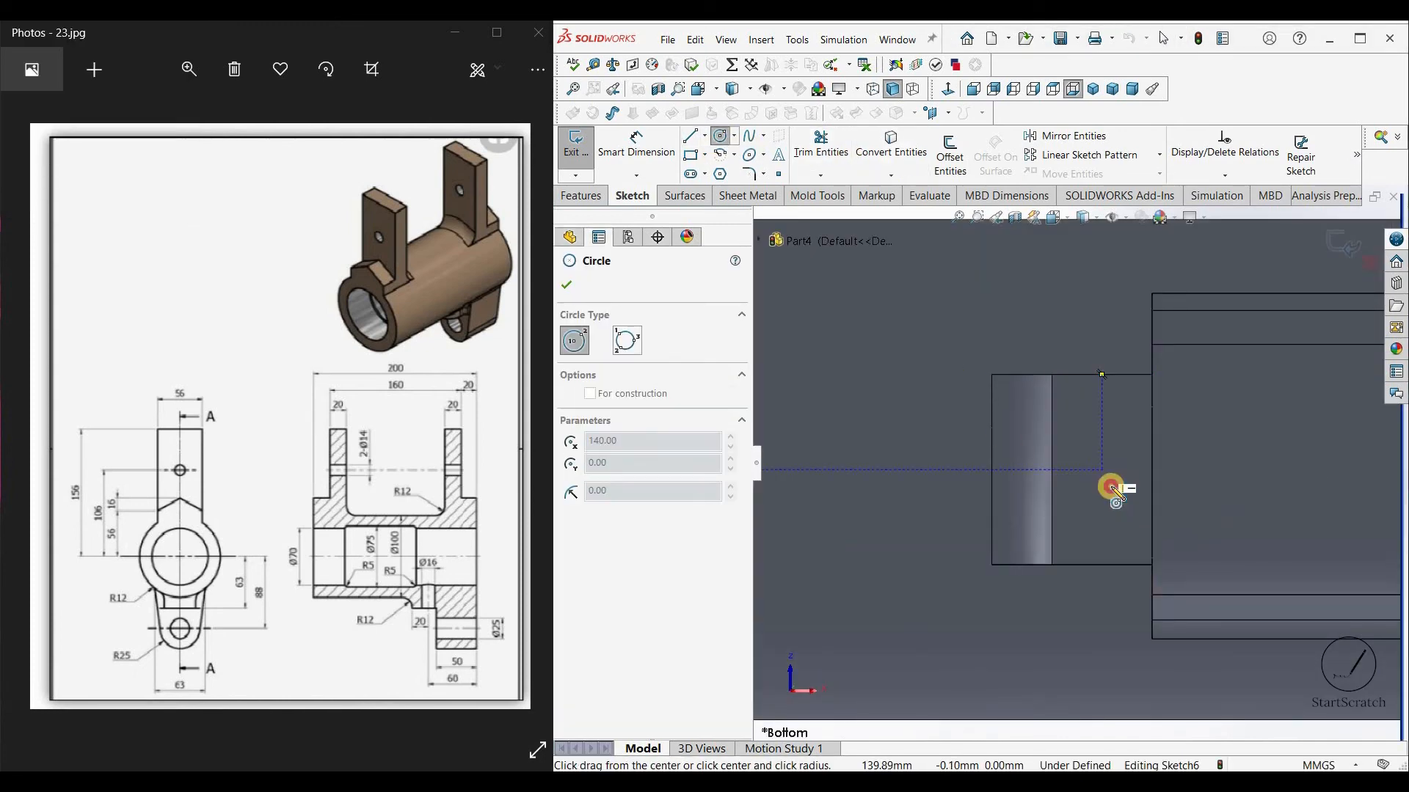
pyautogui.click(1114, 483)
# Step: Dimension the circle's diameter as 16 mm
pyautogui.click(637, 147)
pyautogui.click(1106, 456)
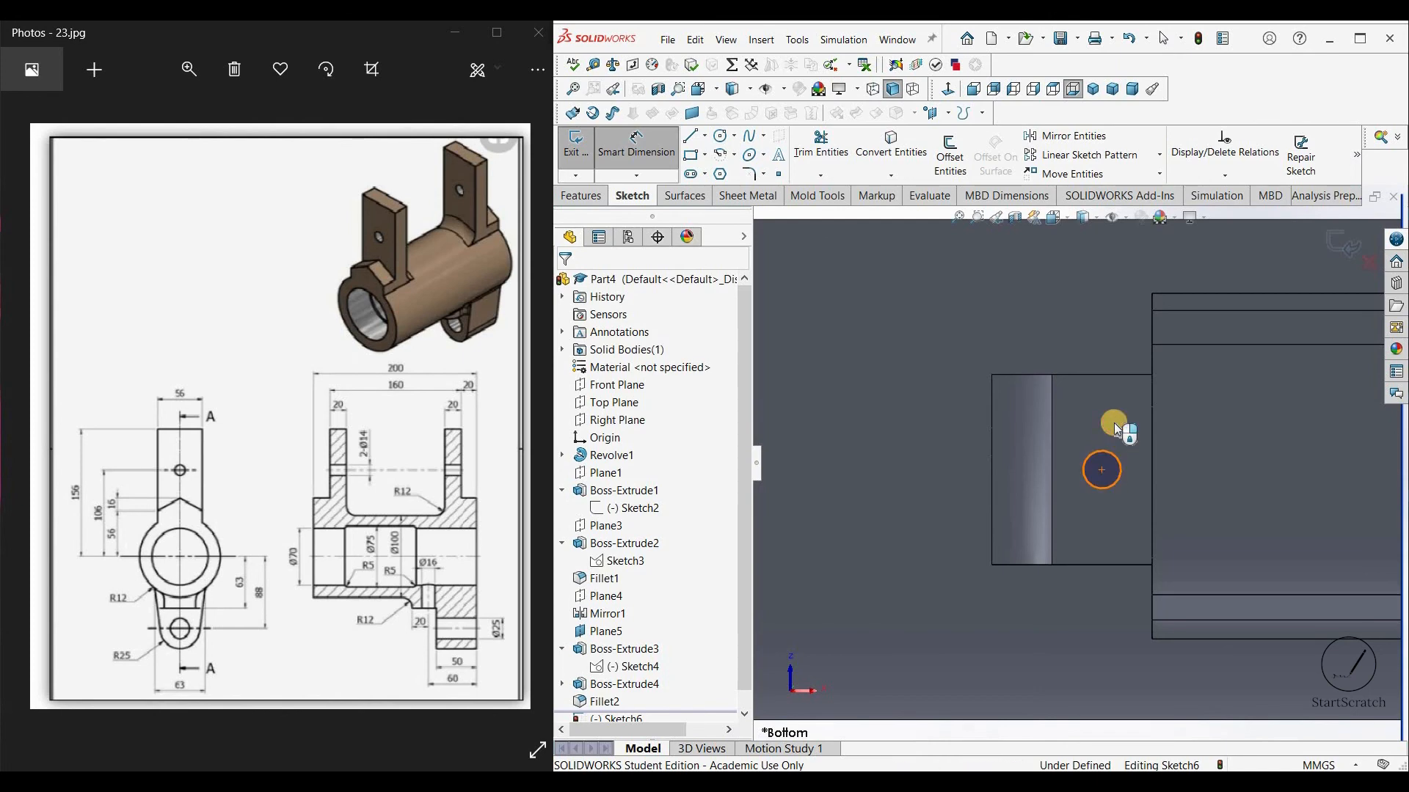
pyautogui.click(1113, 423)
pyautogui.write('16')
pyautogui.press('Return')
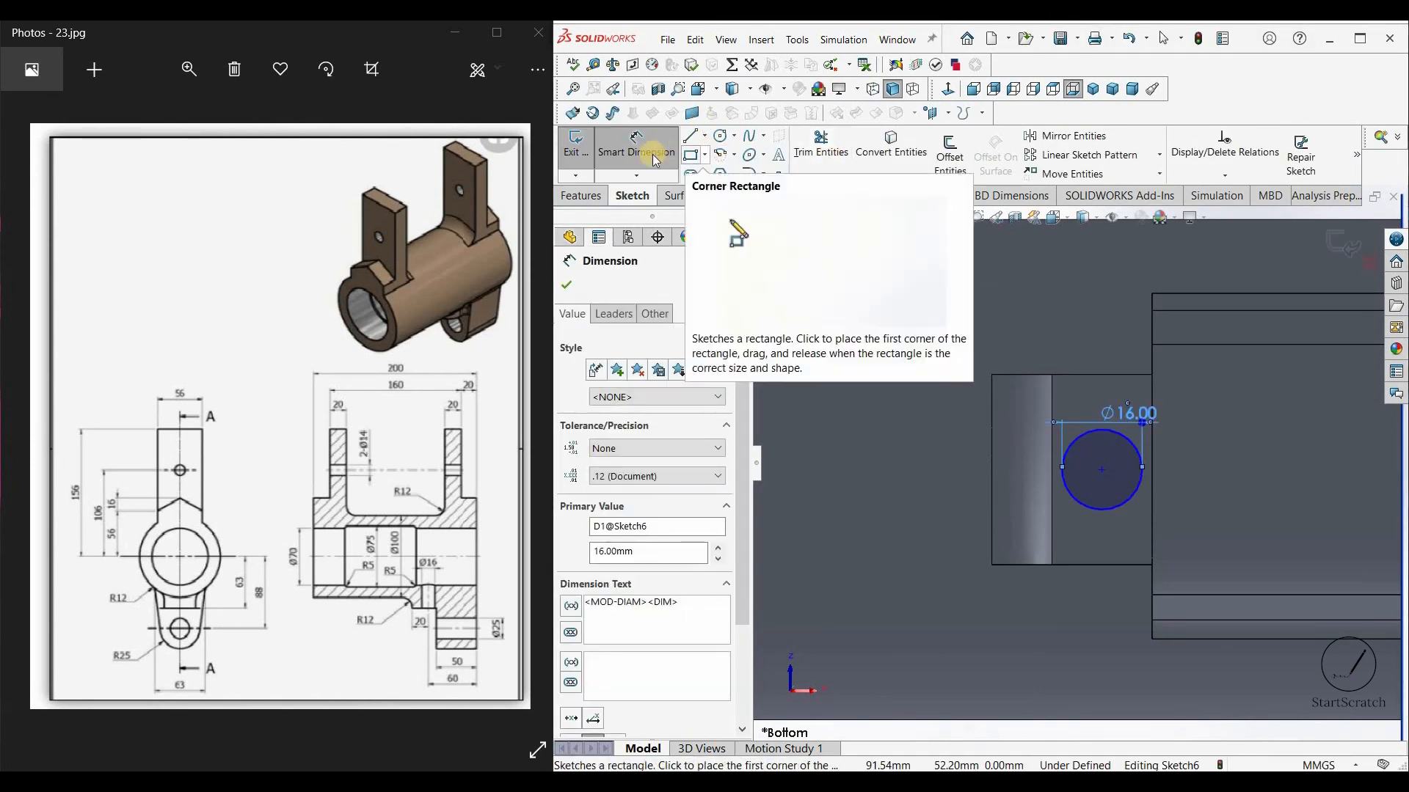
# Step: Dimension the distance from the pad's edge beside the fillet to the circle's centre
pyautogui.press('Escape')
pyautogui.click(1089, 504)
pyautogui.click(978, 509)
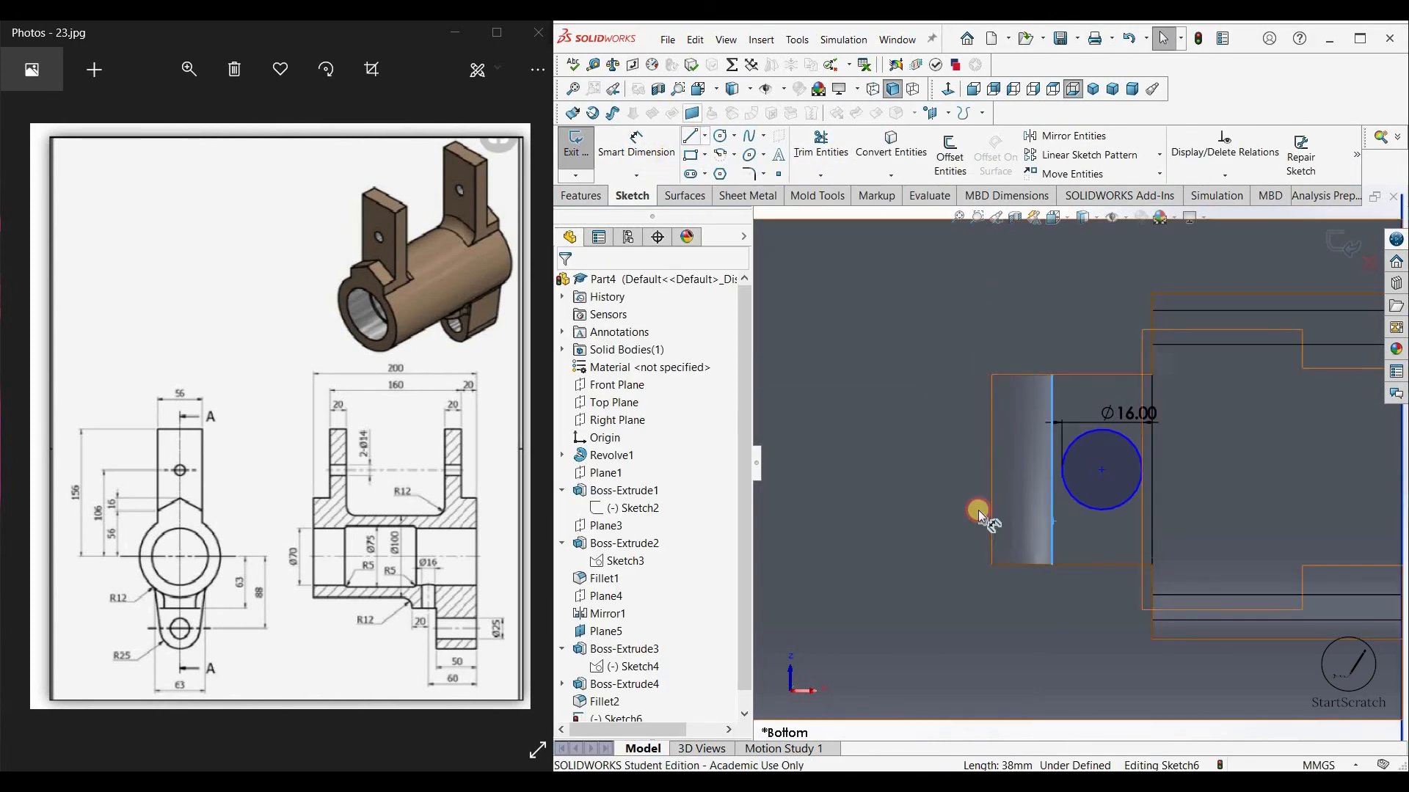
pyautogui.click(636, 147)
pyautogui.click(1052, 538)
pyautogui.click(1102, 469)
pyautogui.click(1086, 539)
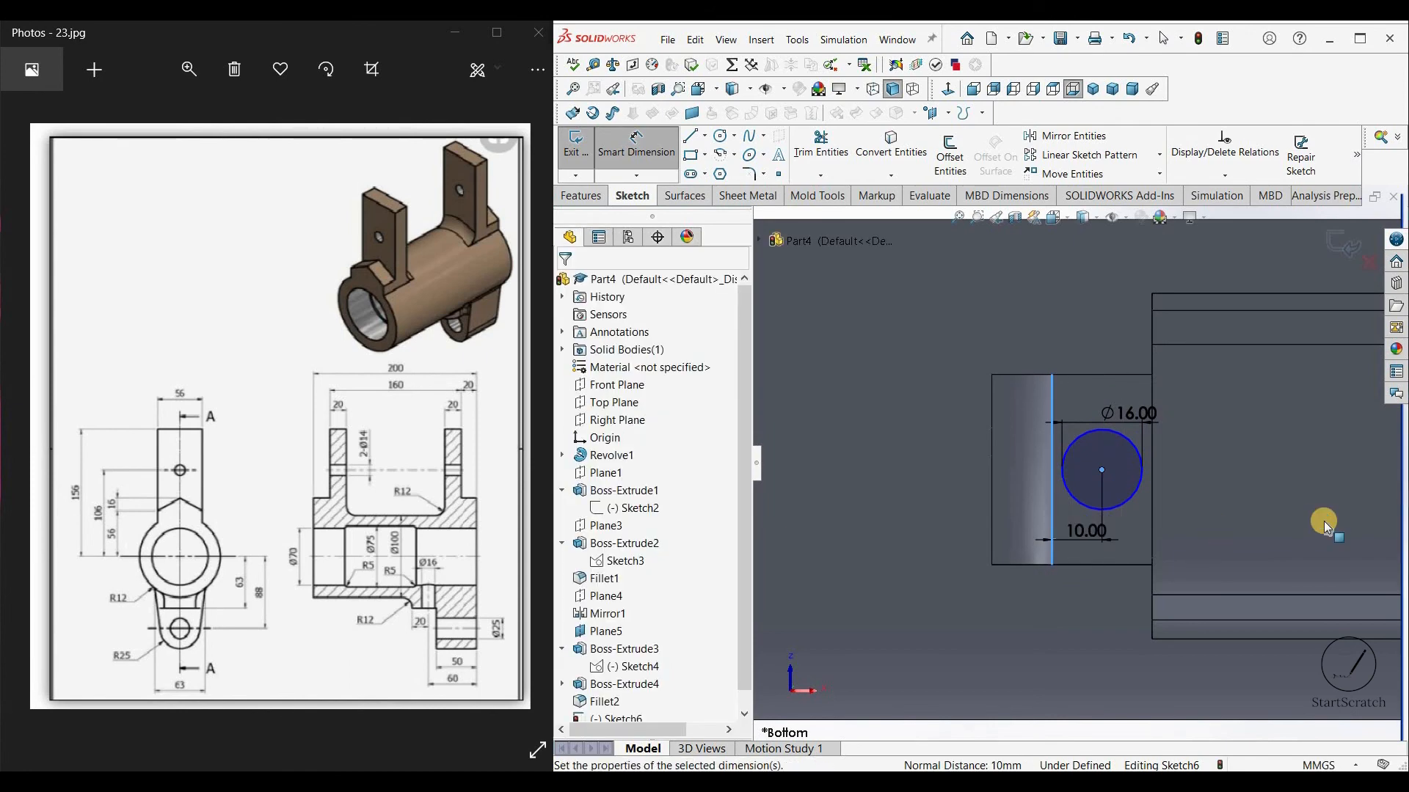
# Step: Try 20 mm for the distance between the pad's edge and the circle's centre, and undo the change
pyautogui.write('20')
pyautogui.press('Return')
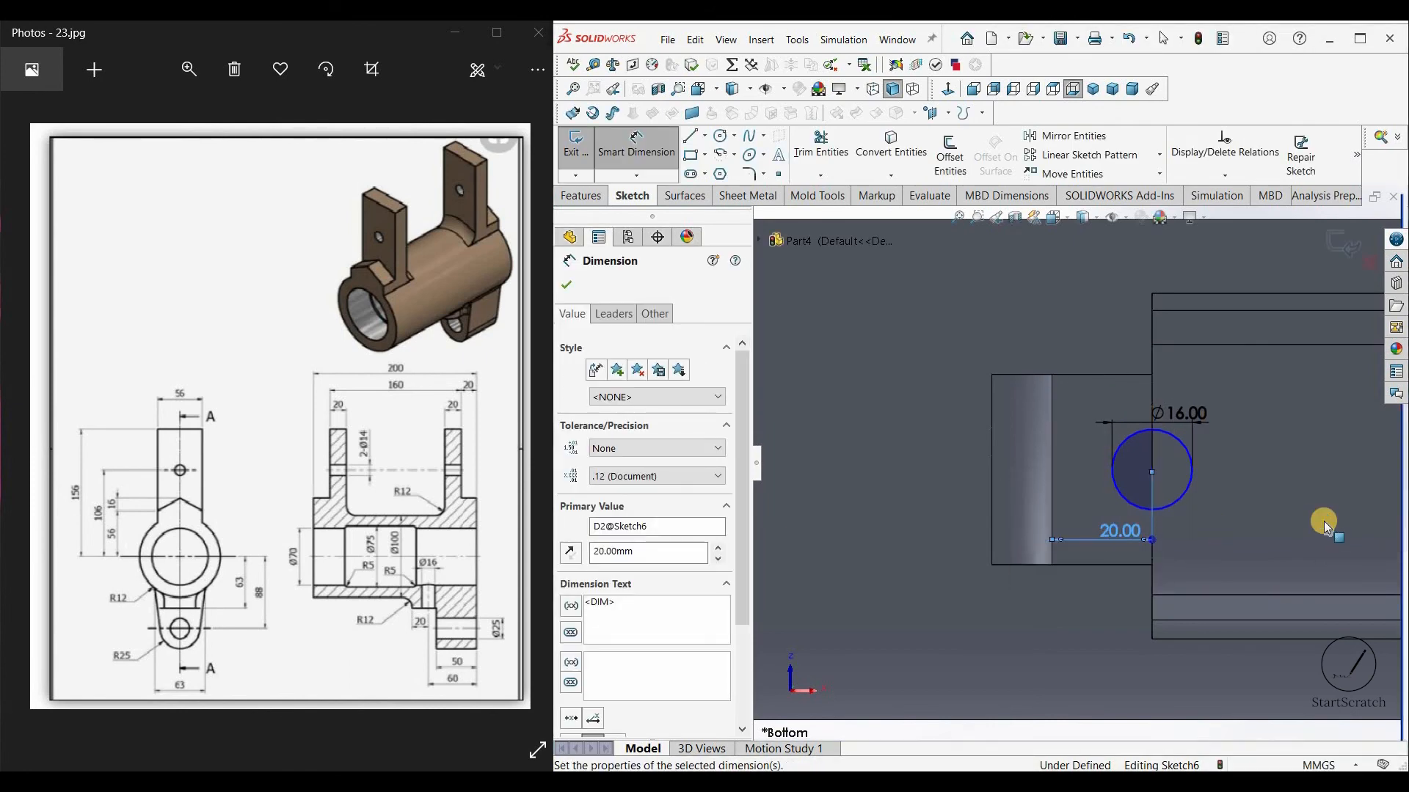
pyautogui.hotkey('ctrl', 'z')
# Step: Try to dimension the distance from the circle's centre to the reference plane at the tube's end
pyautogui.scroll(3, 1076, 574)
pyautogui.click(655, 152)
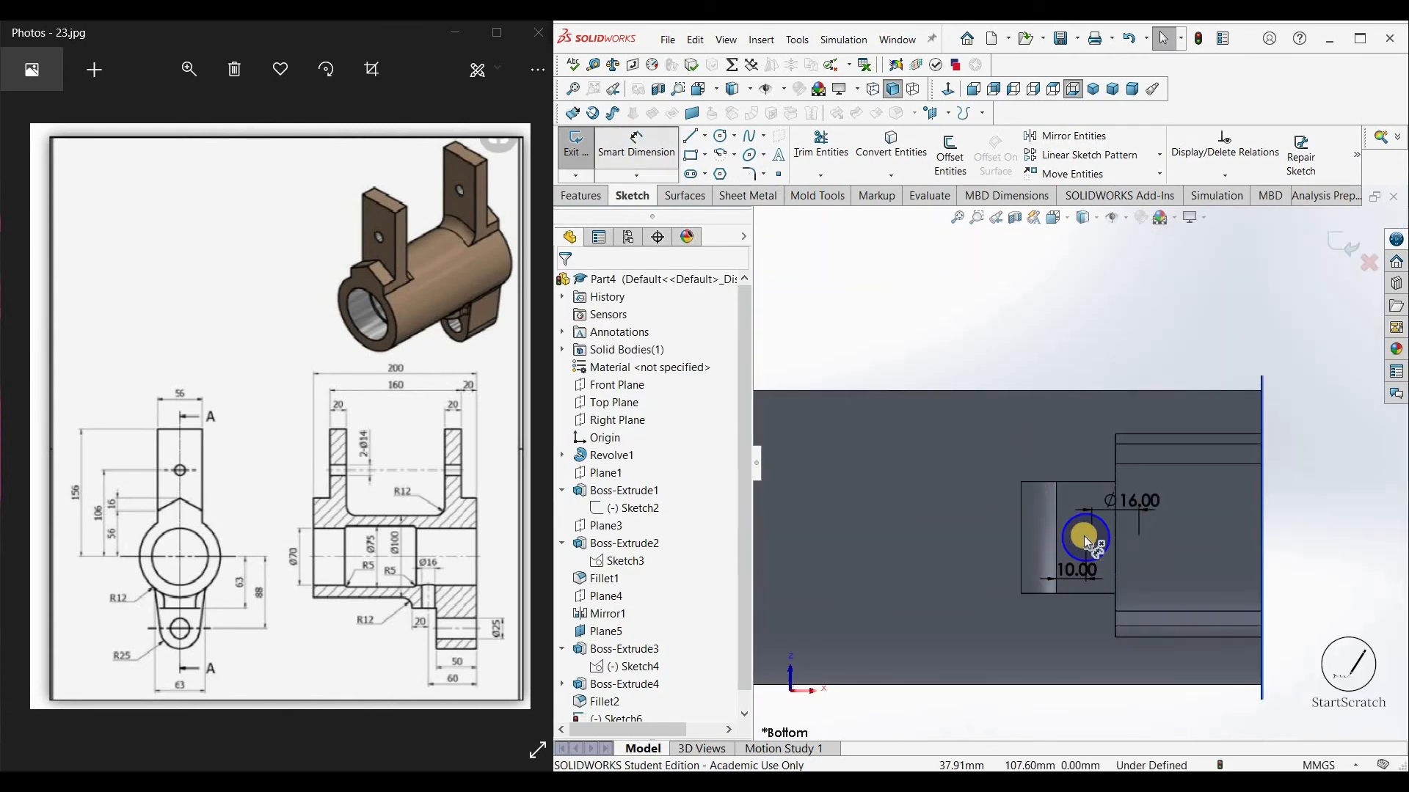
pyautogui.click(1085, 538)
pyautogui.scroll(-5, 1259, 408)
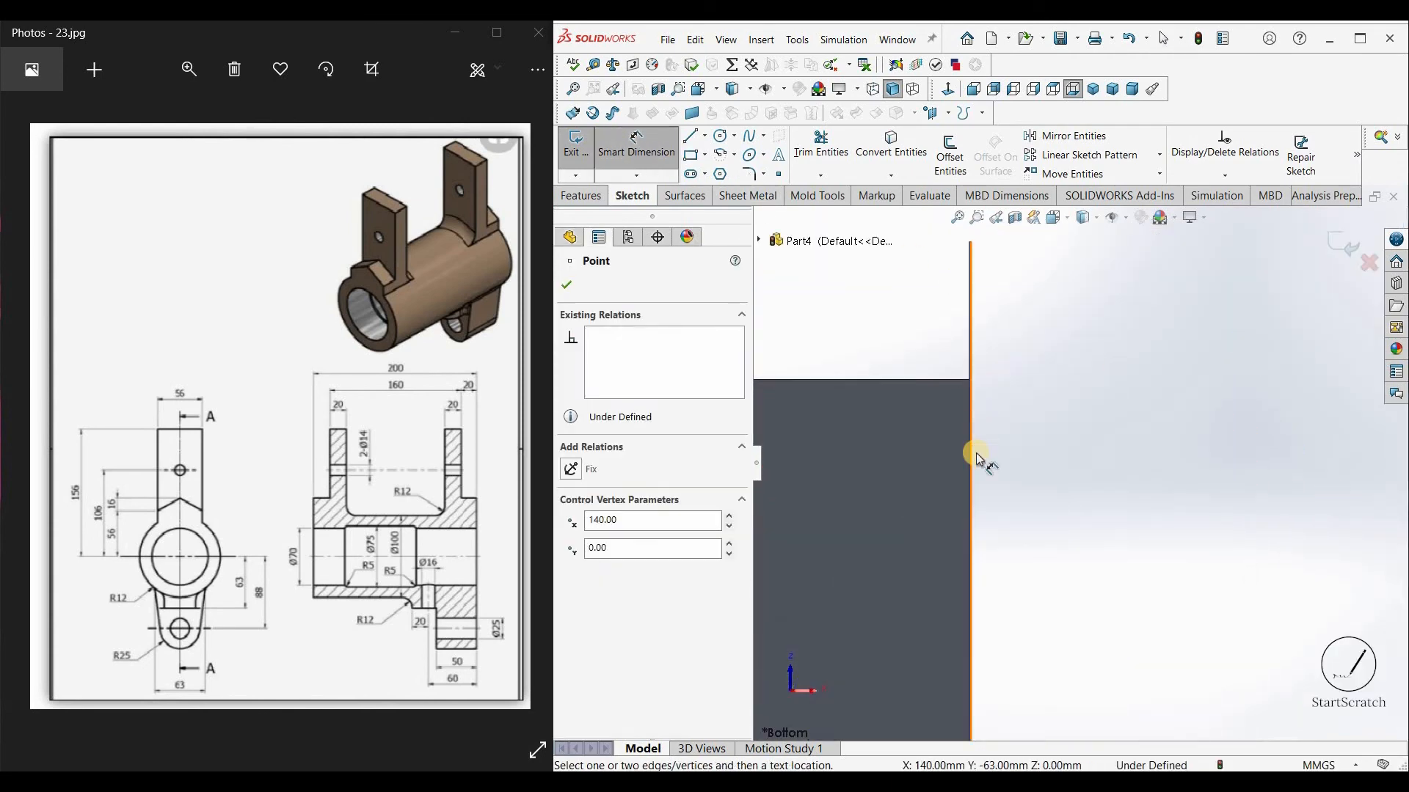
pyautogui.click(972, 454)
pyautogui.scroll(6, 949, 508)
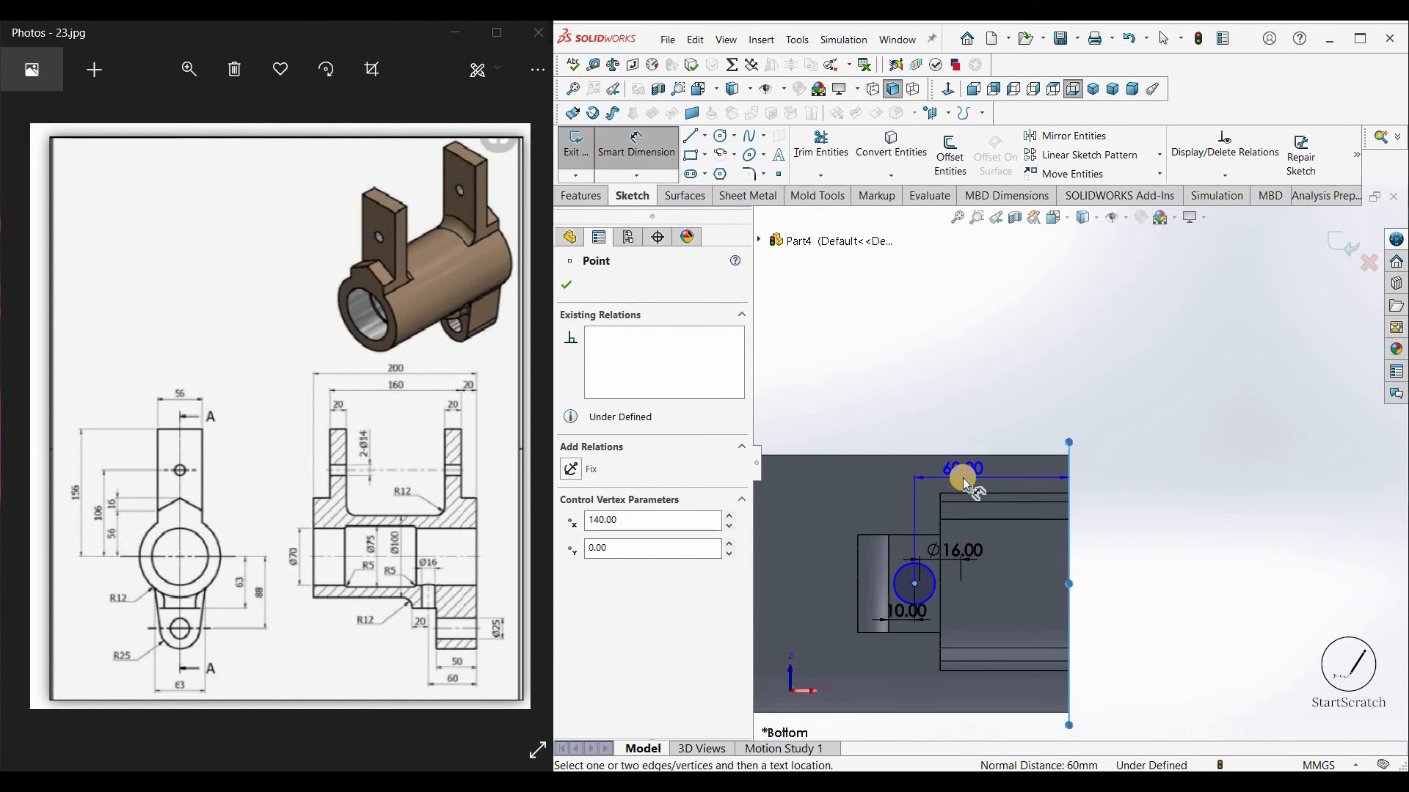
pyautogui.click(962, 478)
pyautogui.click(808, 425)
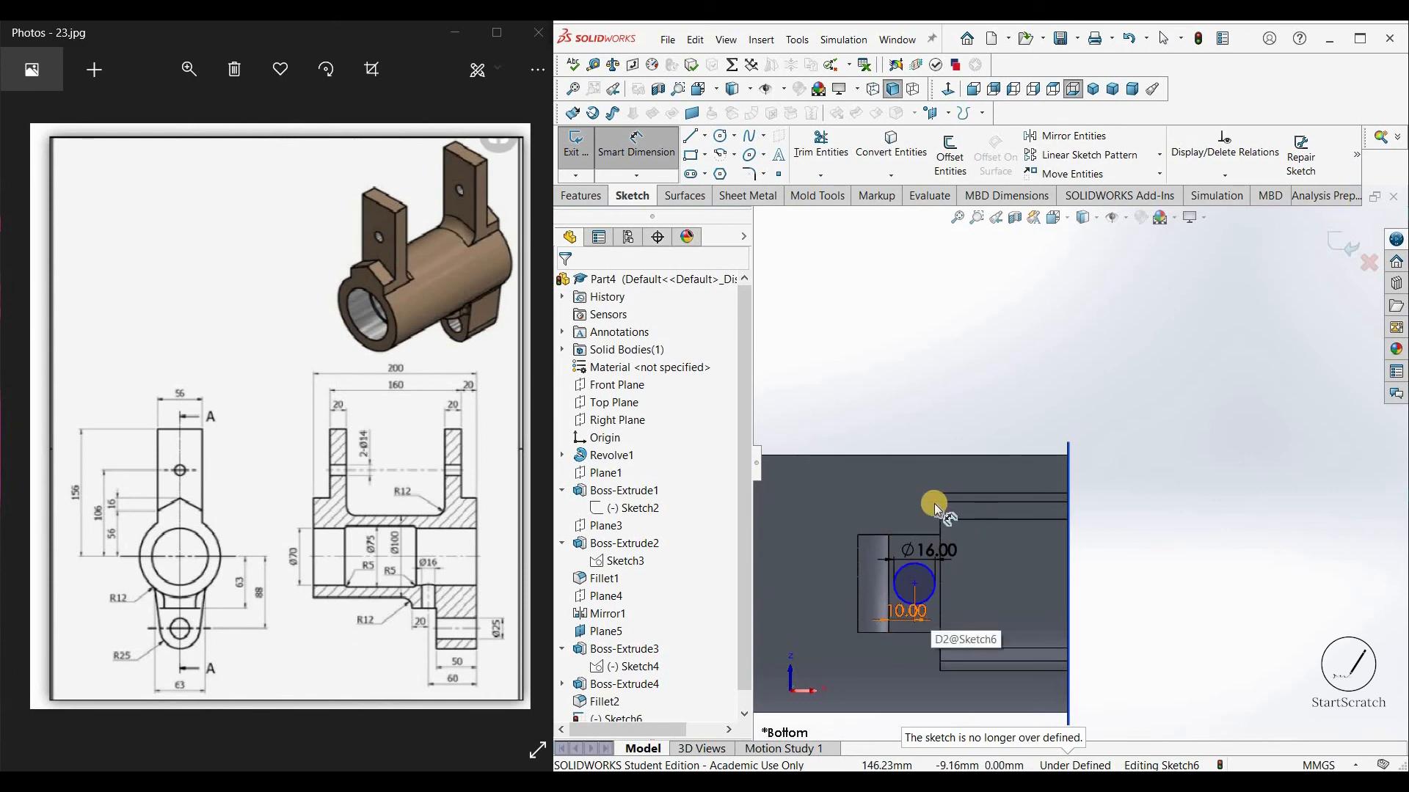
# Step: Cut-extrude the 16 mm circle with a blind depth of 50 mm through the pad into the tube's bore
pyautogui.click(580, 195)
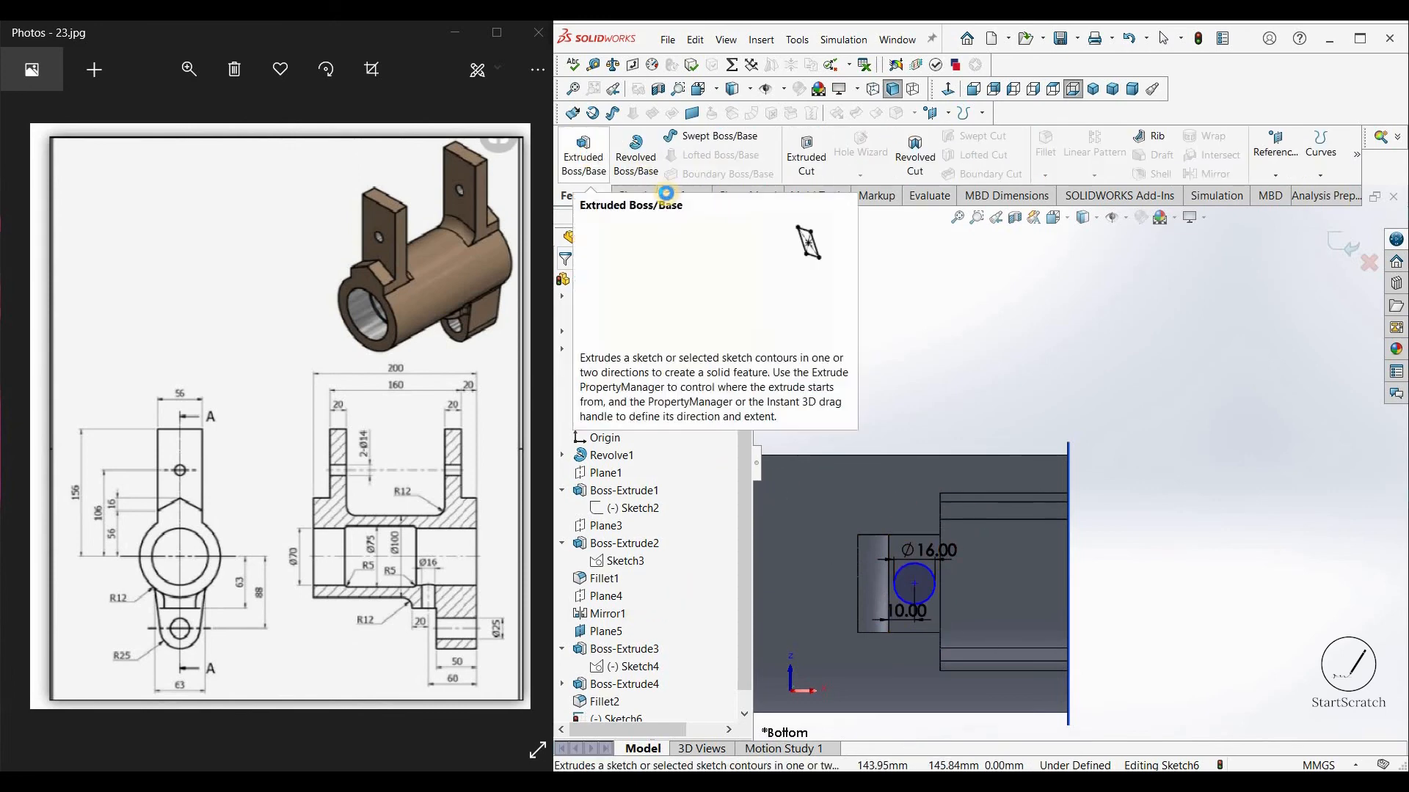
pyautogui.click(583, 151)
pyautogui.click(808, 176)
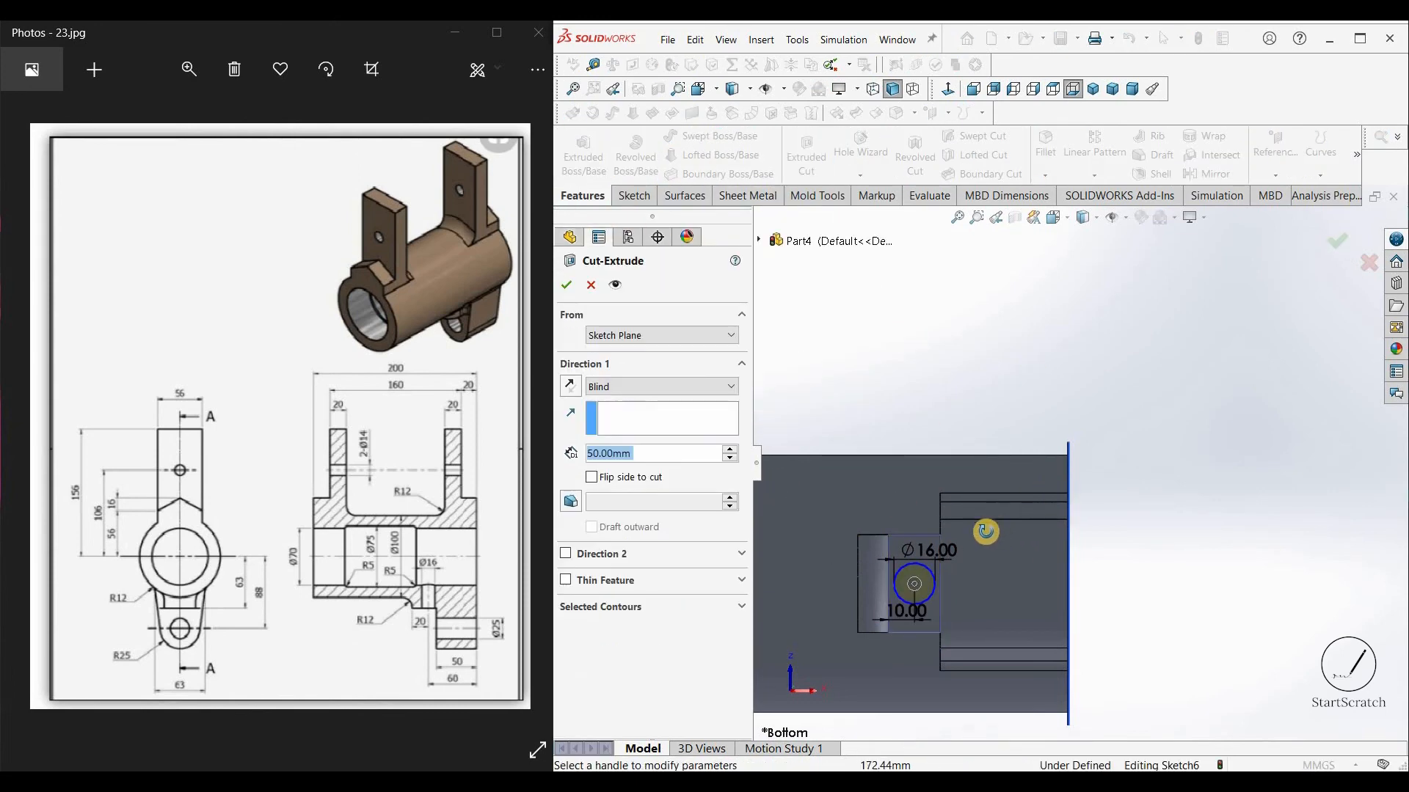
pyautogui.click(566, 286)
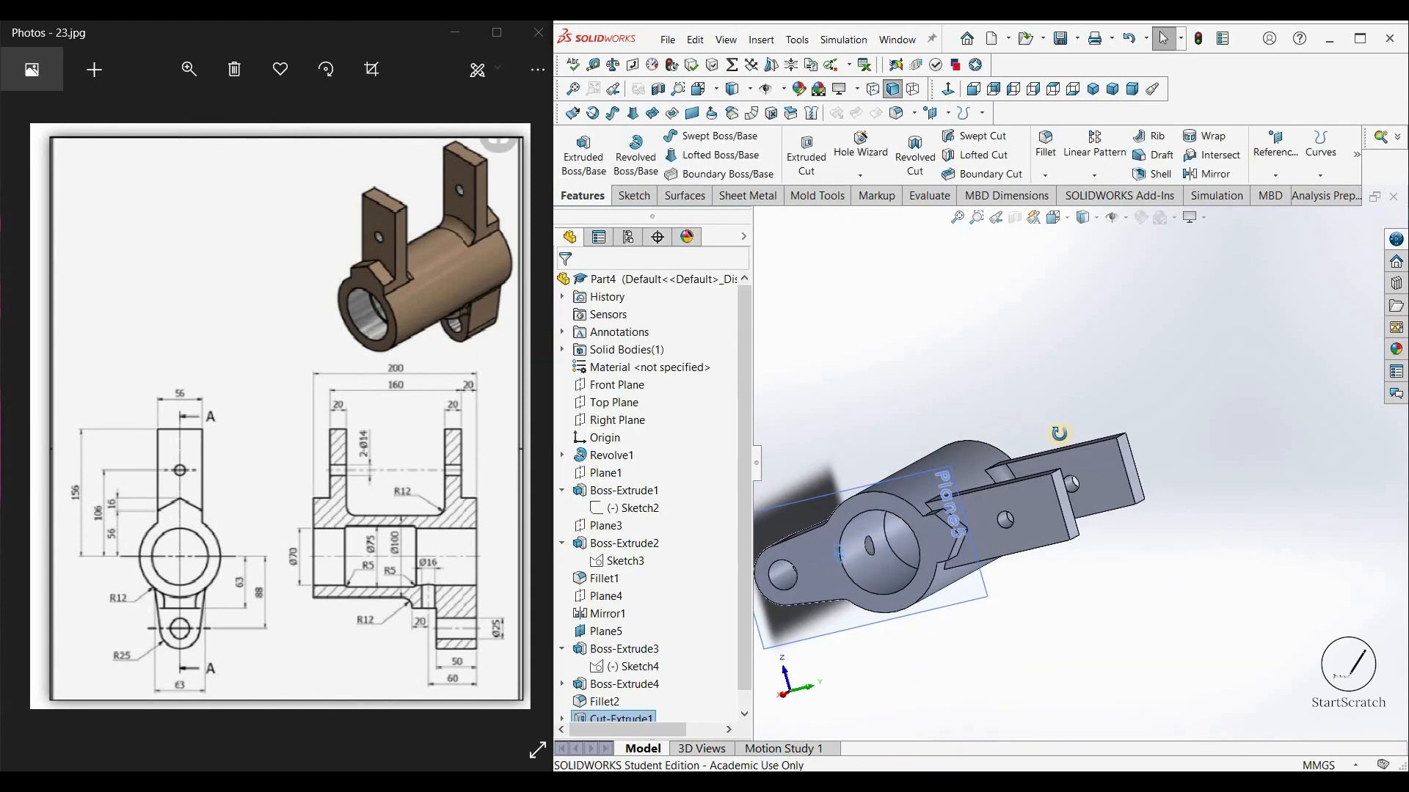
pyautogui.click(562, 684)
pyautogui.click(618, 702)
pyautogui.click(630, 658)
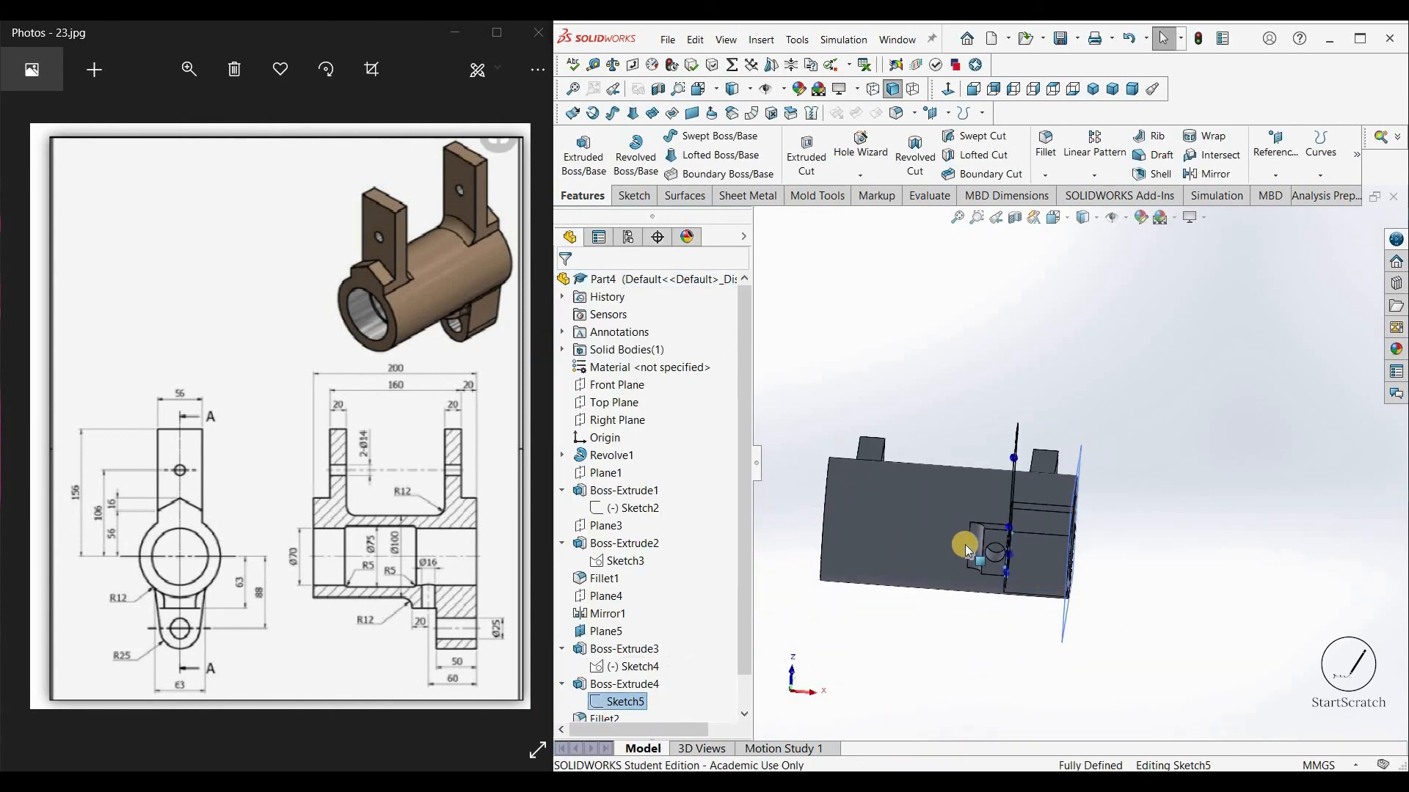
pyautogui.click(575, 146)
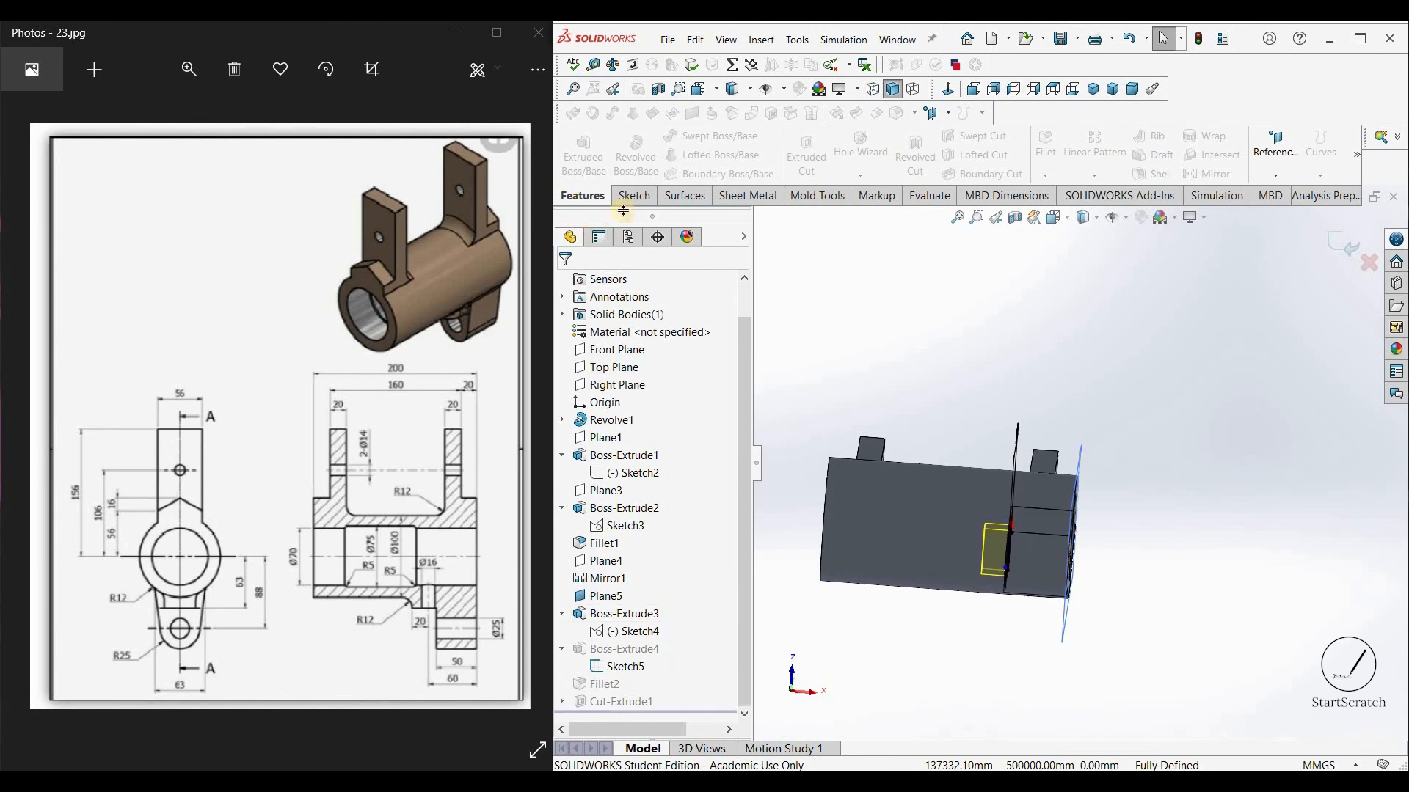
# Step: Edit the pad's extrusion and set its depth to 30 mm
pyautogui.click(640, 651)
pyautogui.click(654, 603)
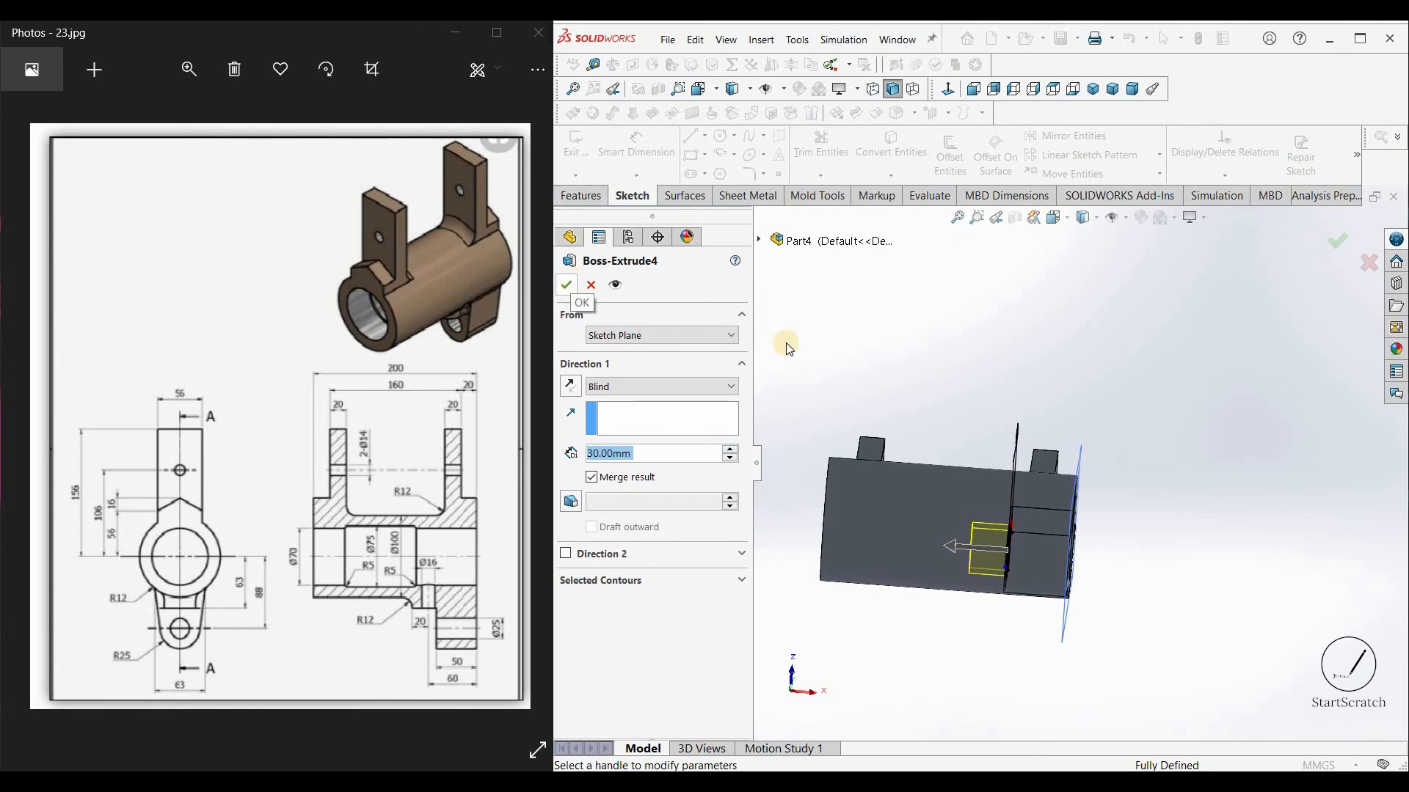
pyautogui.scroll(3, 998, 493)
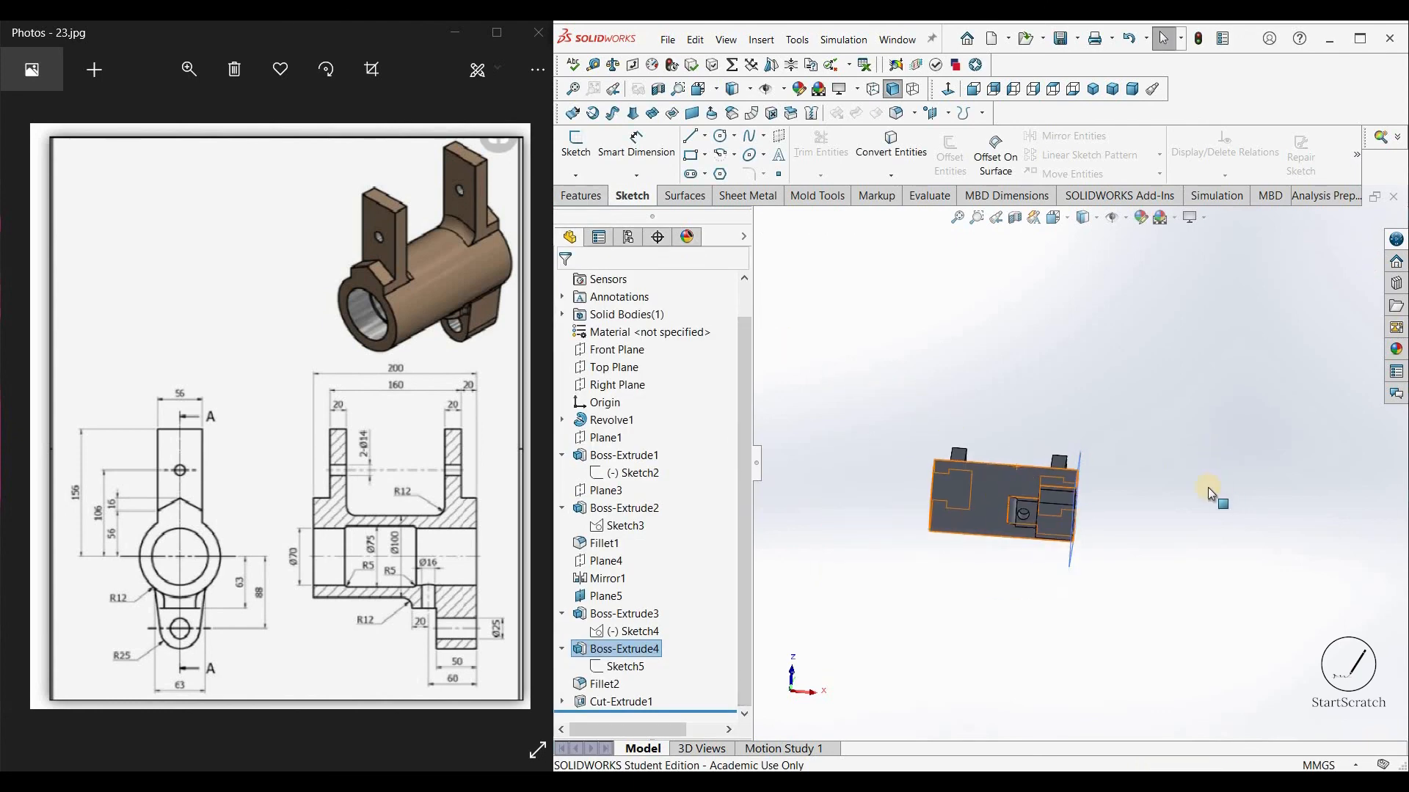
# Step: Hide the reference plane Plane5 at the tube's end
pyautogui.scroll(-2, 1138, 480)
pyautogui.moveTo(1038, 477); pyautogui.dragTo(1162, 616, button='middle')
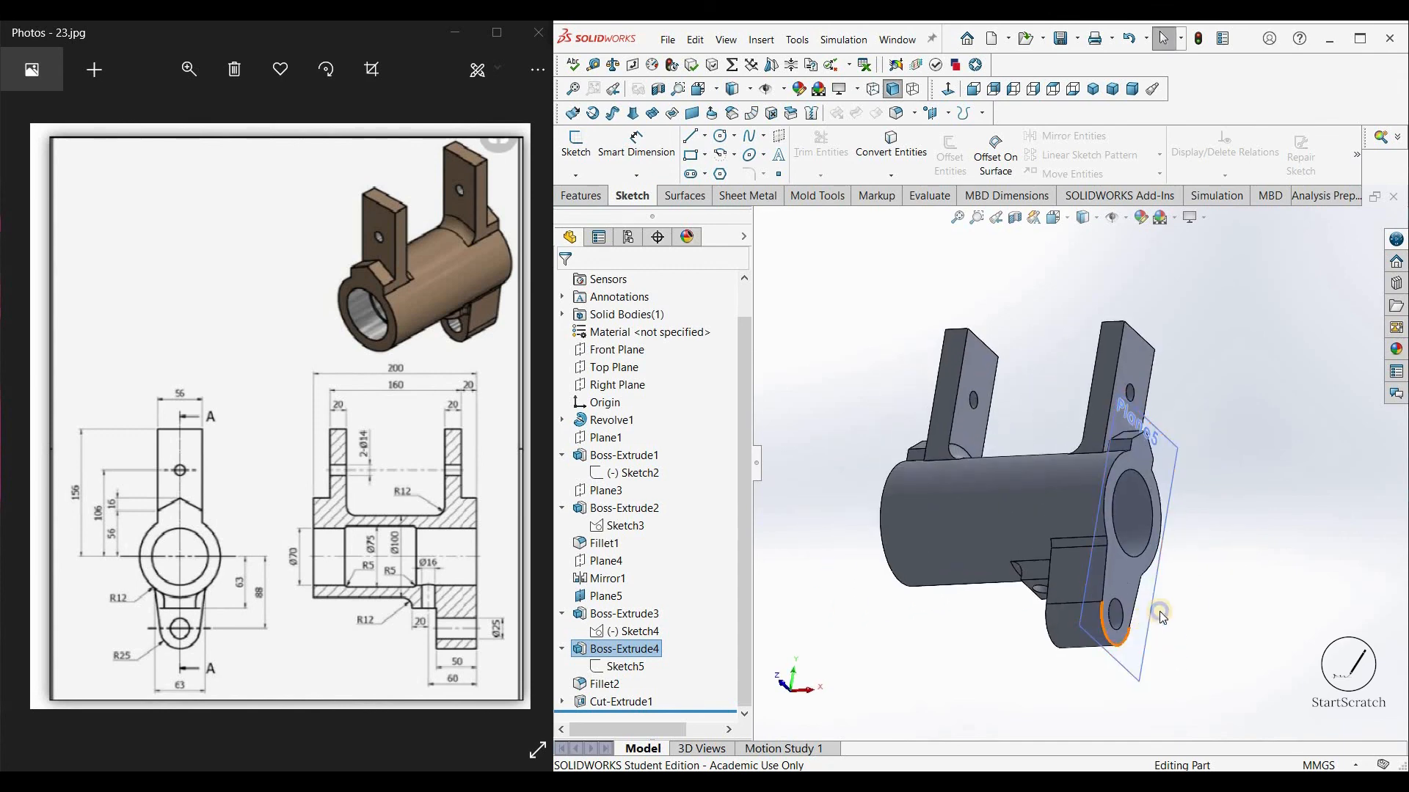
pyautogui.rightClick(1167, 624)
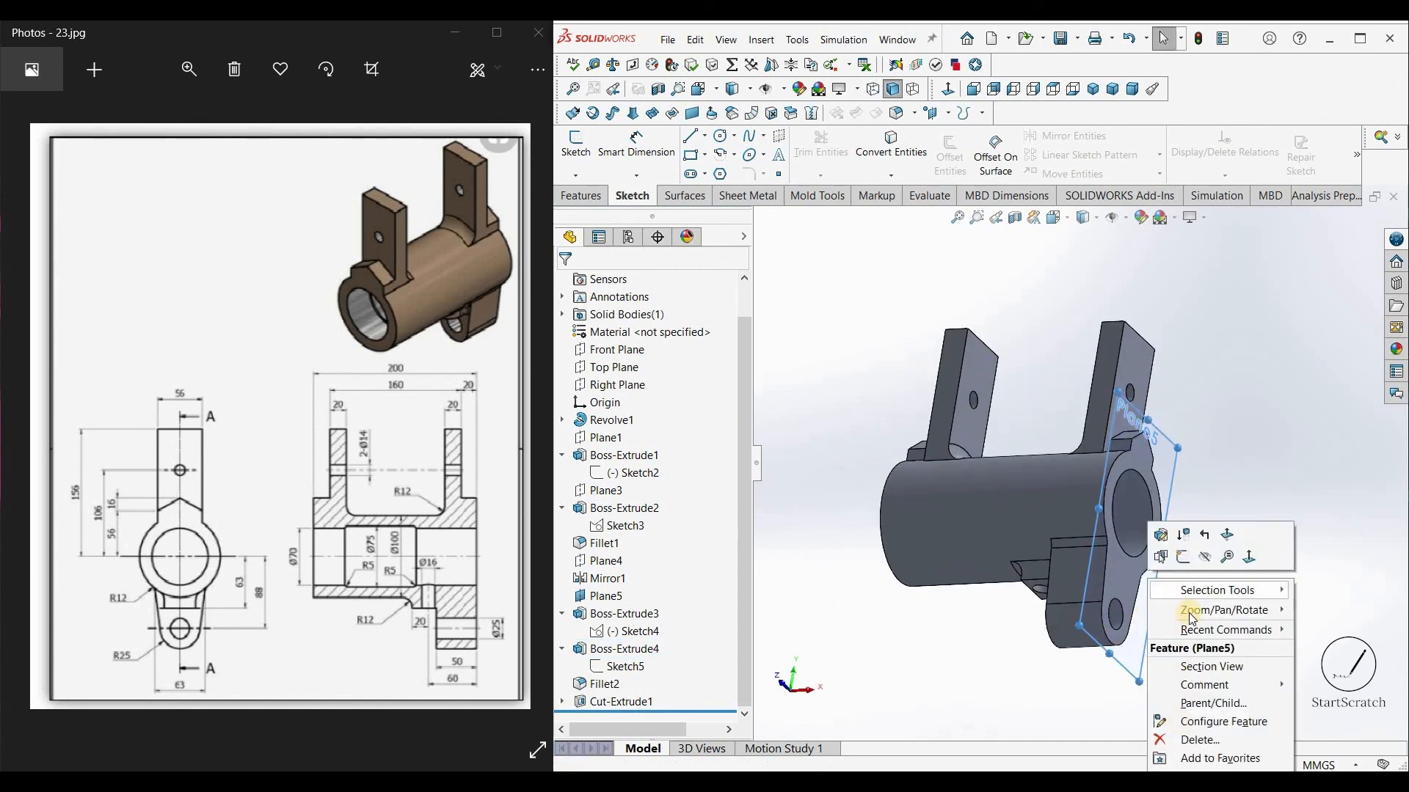
pyautogui.click(1256, 438)
pyautogui.moveTo(930, 431); pyautogui.dragTo(896, 424, button='middle')
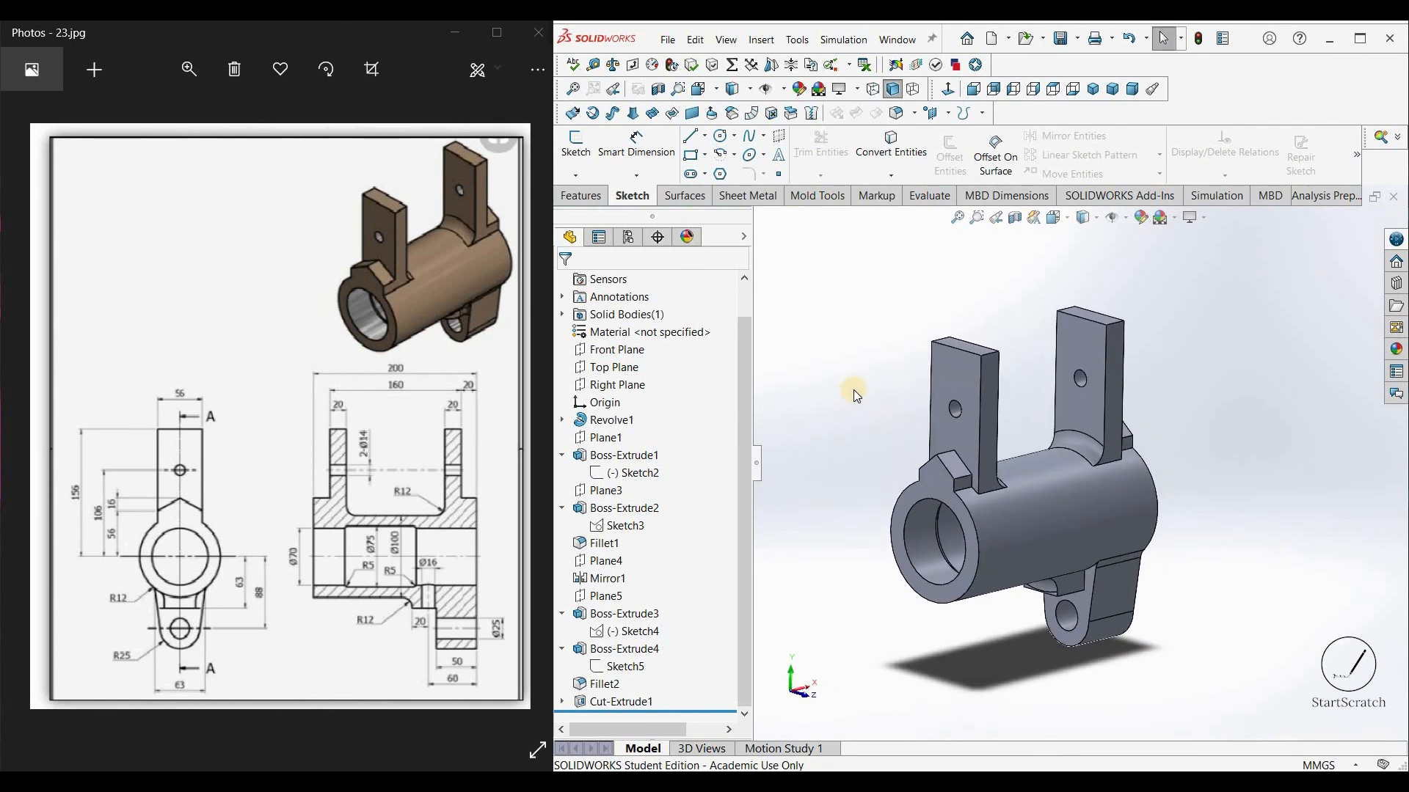